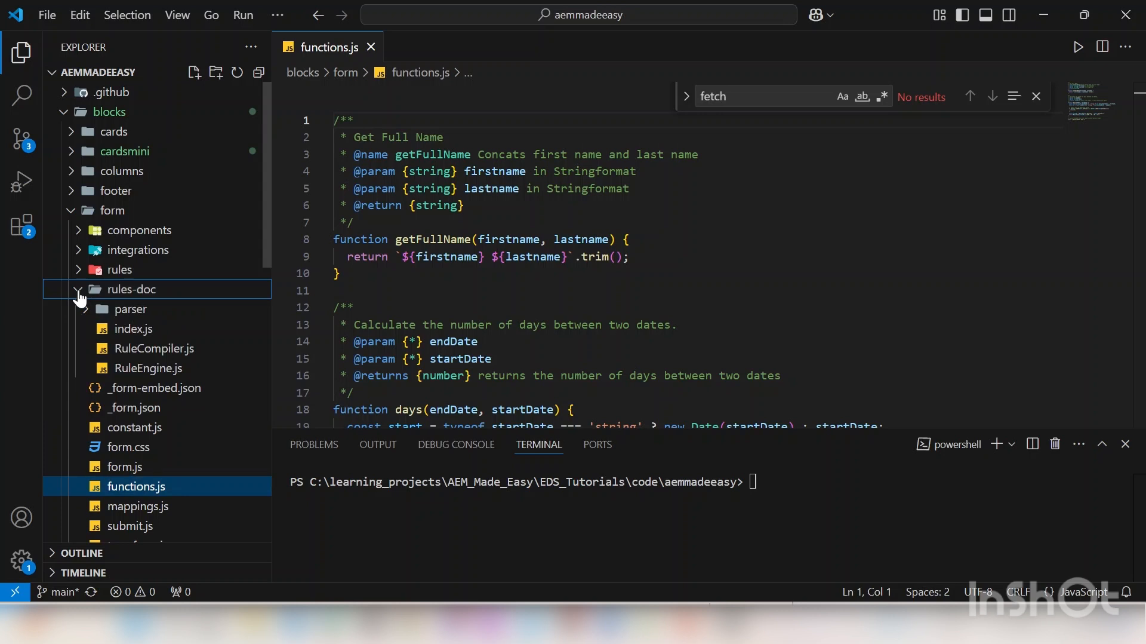
# Step: Collapse the rules-doc folder in VS Code and bring up the repository's GitHub workflow runs in Chrome
pyautogui.click(78, 291)
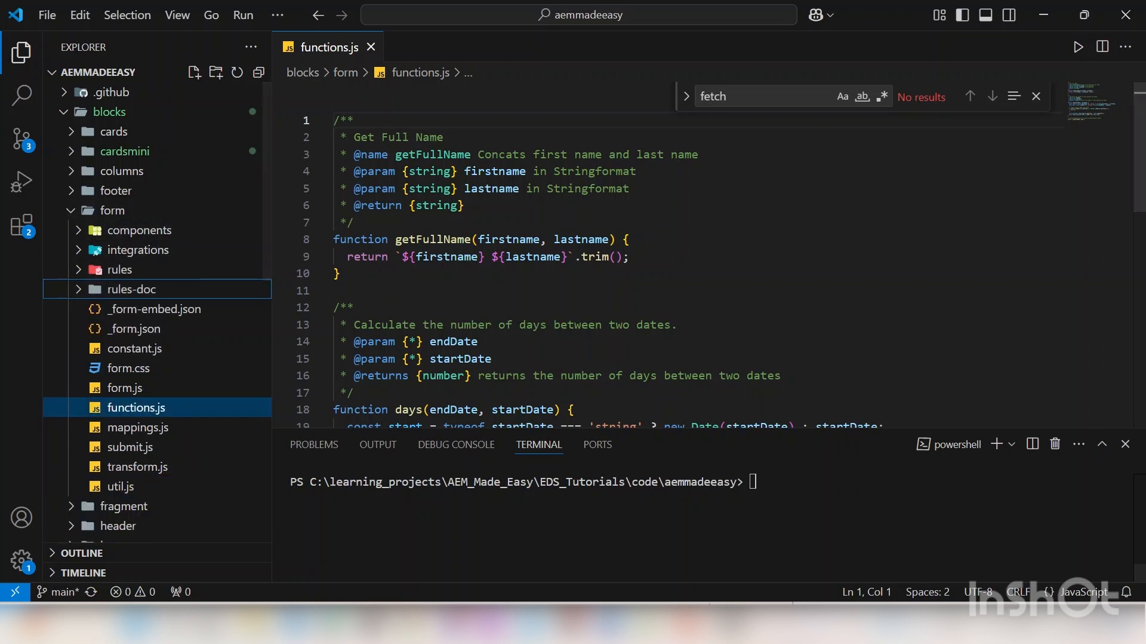
pyautogui.moveTo(412, 623)
pyautogui.click(408, 533)
pyautogui.click(517, 24)
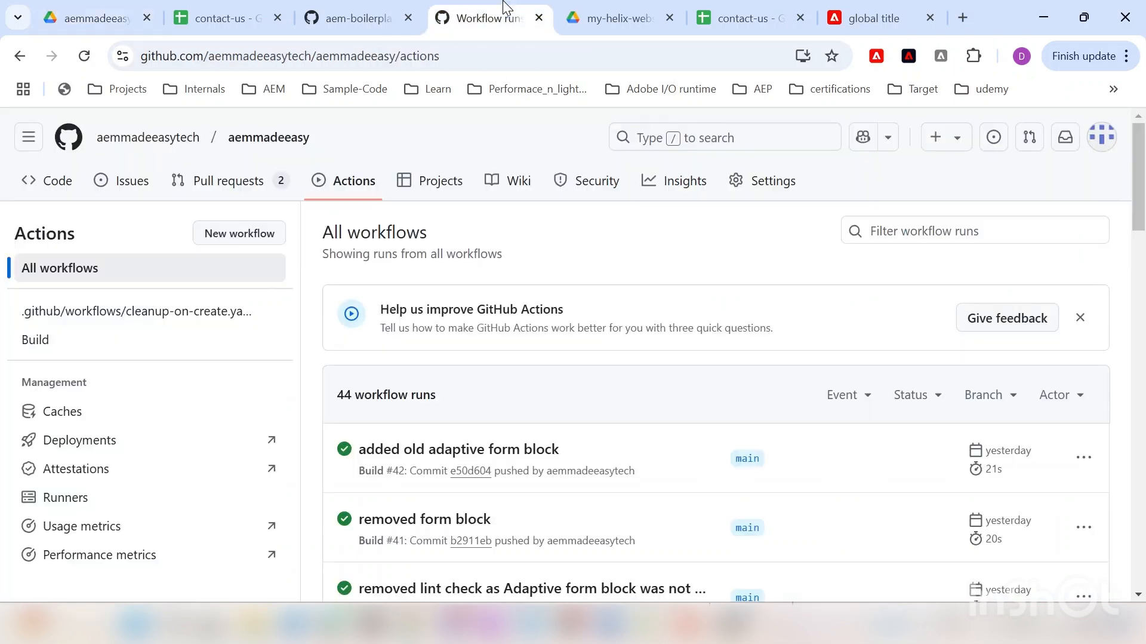
# Step: Navigate aem-boilerplate-forms on GitHub from functions.js up to blocks/form, then return to VS Code
pyautogui.click(392, 7)
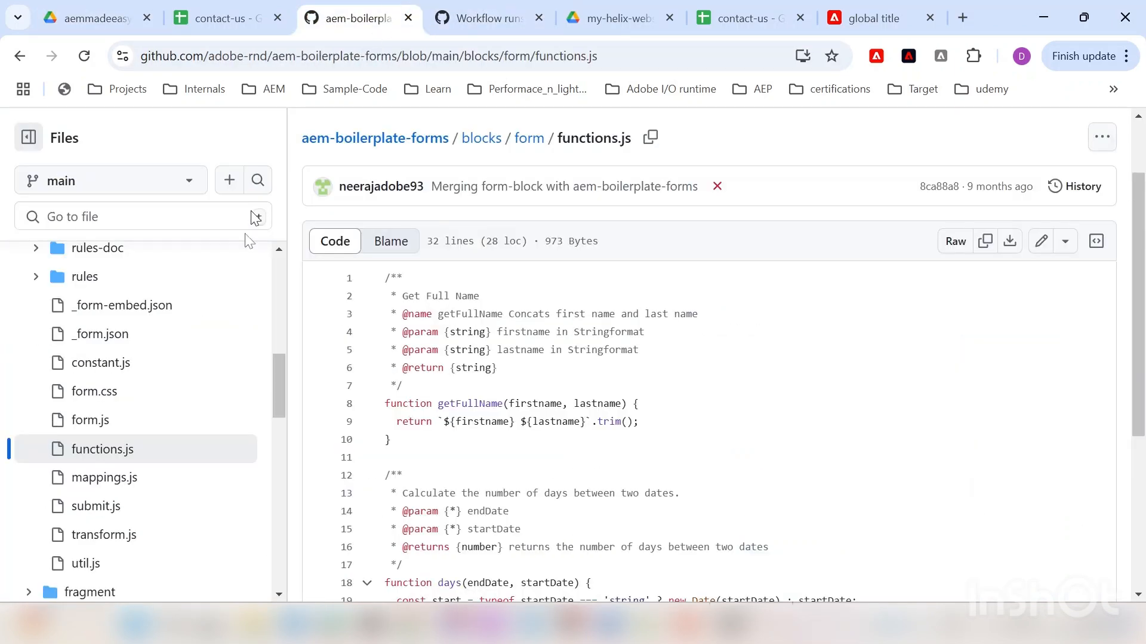
pyautogui.scroll(6, 271, 330)
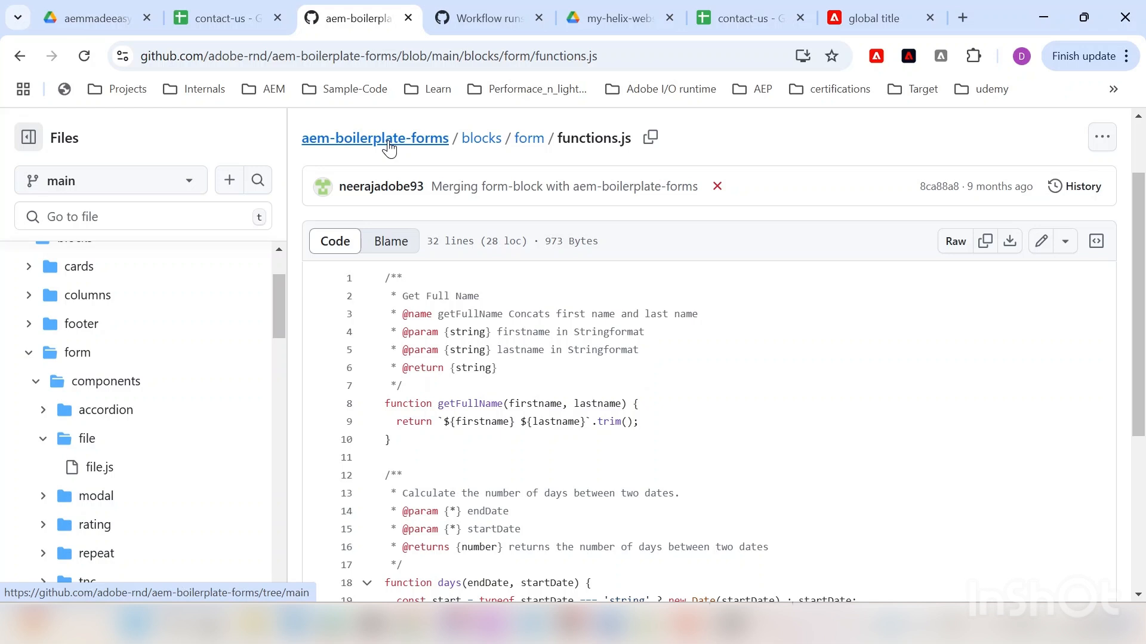
pyautogui.click(483, 141)
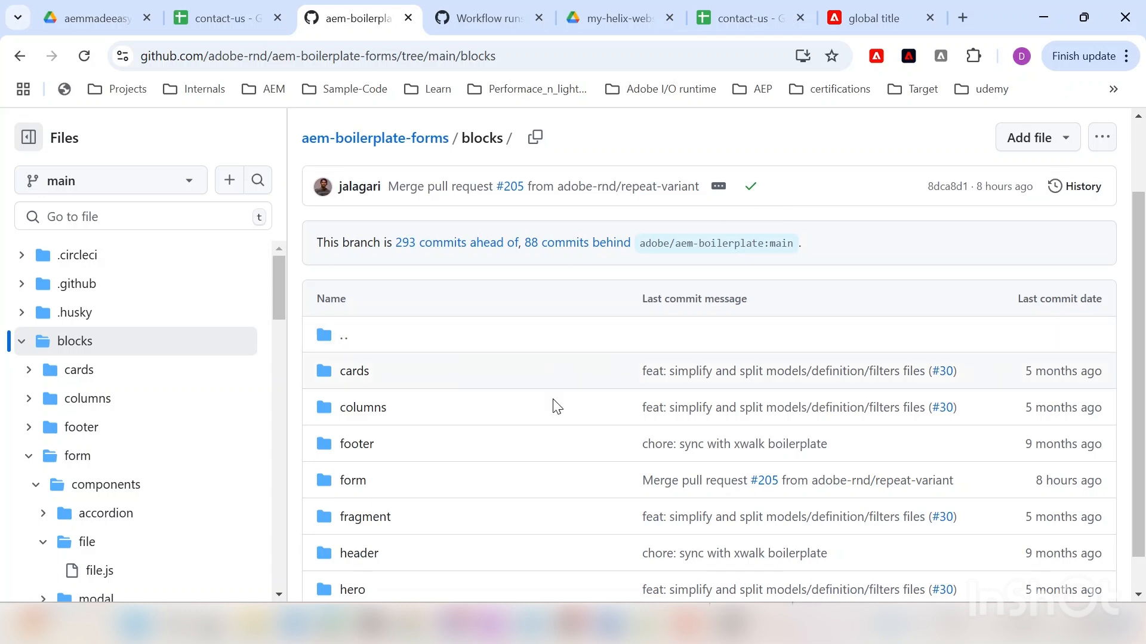
pyautogui.click(361, 487)
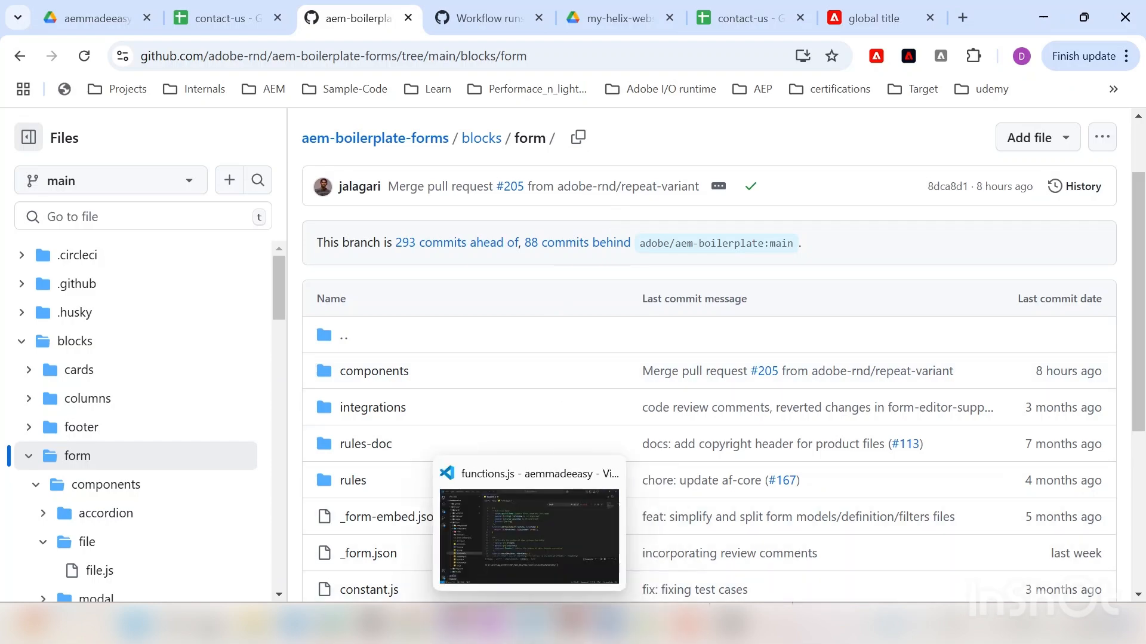
pyautogui.click(530, 624)
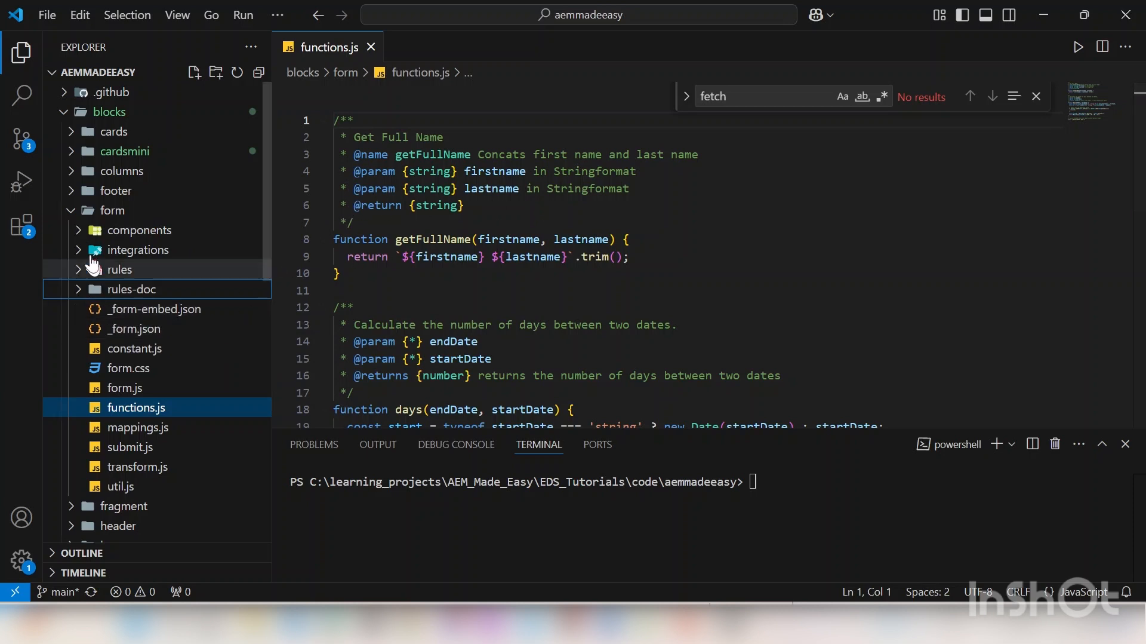
# Step: Close functions.js in VS Code and return to the GitHub blocks/form folder in Chrome
pyautogui.click(369, 47)
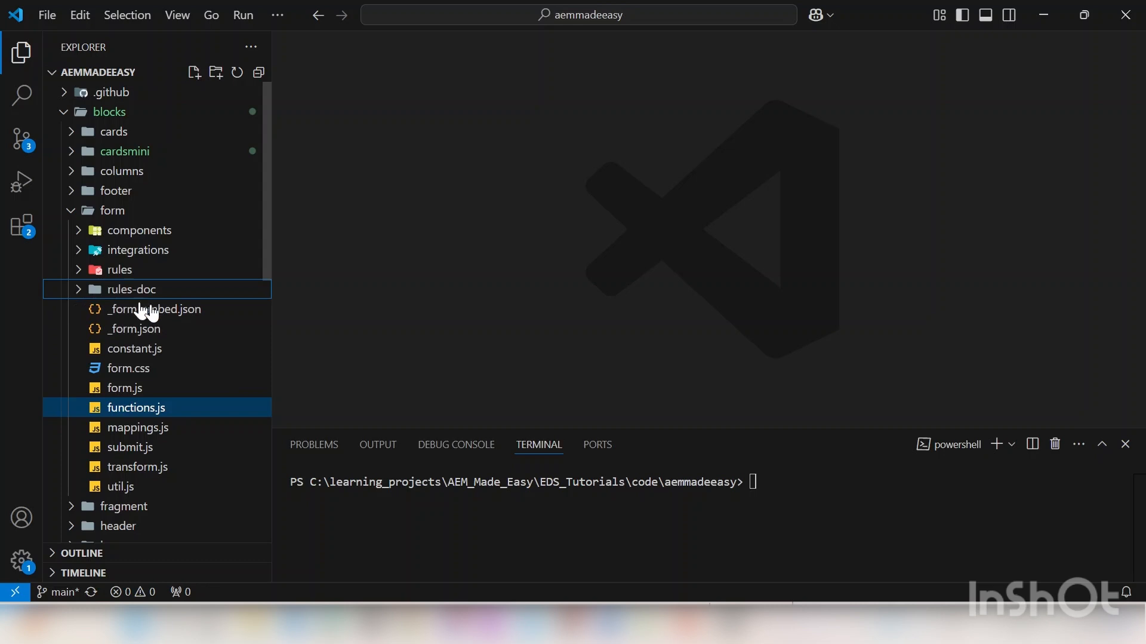
pyautogui.scroll(-1, 164, 356)
pyautogui.scroll(2, 163, 354)
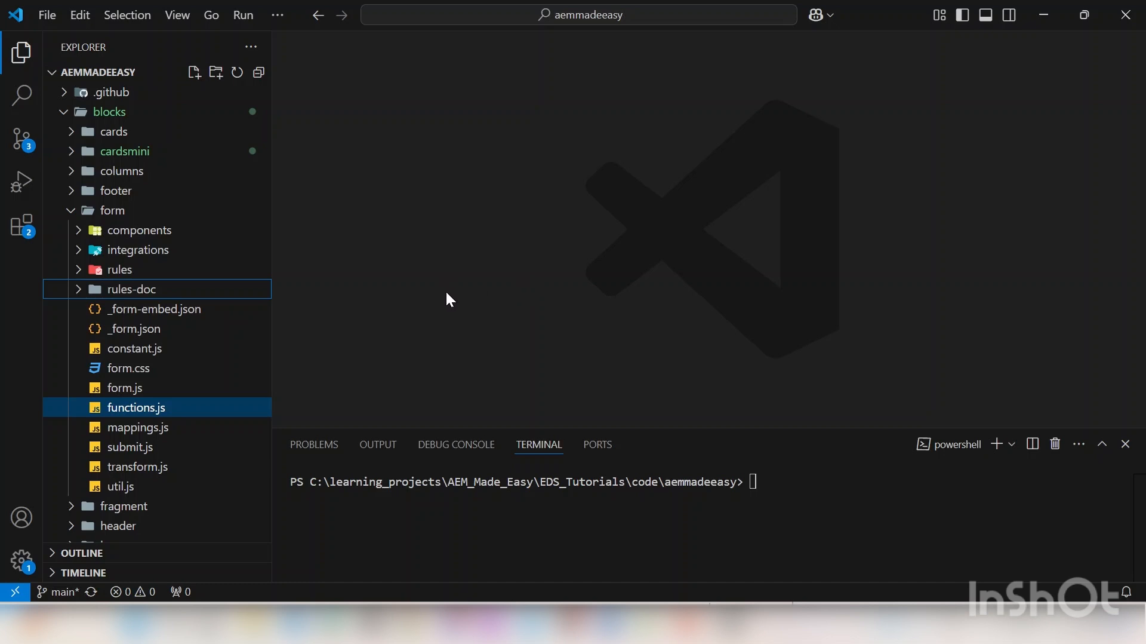
pyautogui.click(410, 623)
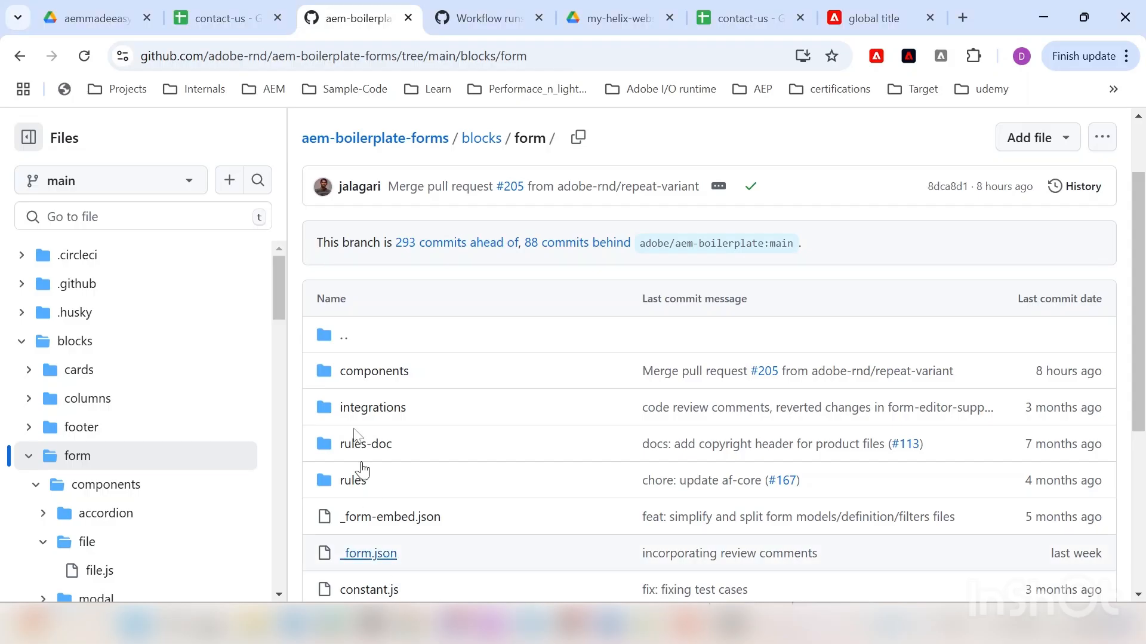
# Step: Close the AEM Sidekick in Drive, open the forms folder, and bring up the contact-us spreadsheet
pyautogui.click(110, 8)
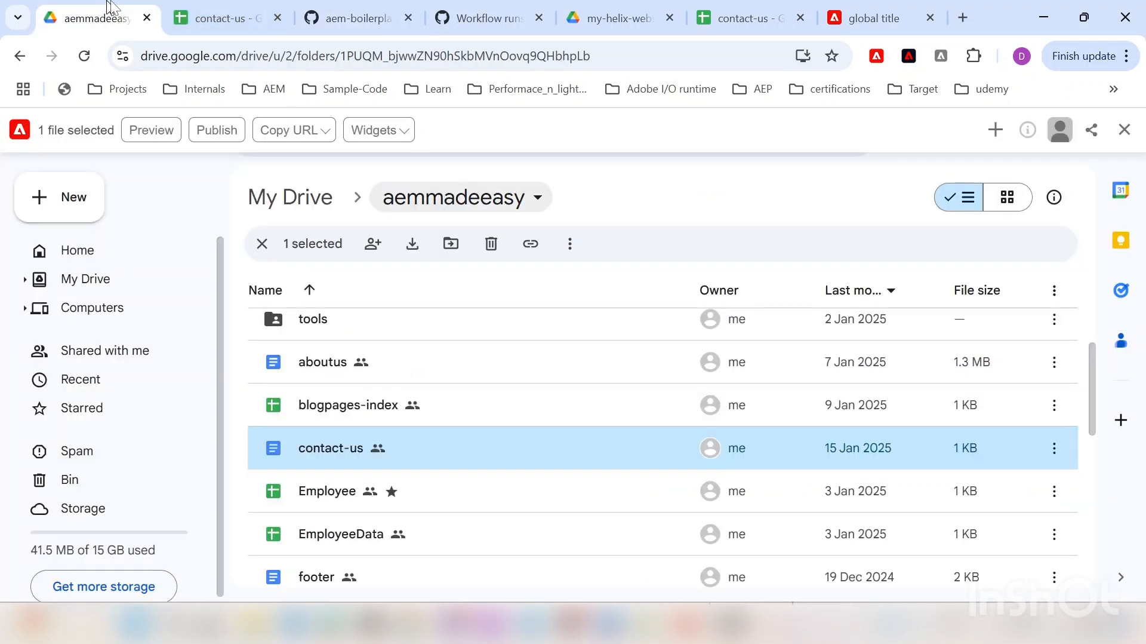
pyautogui.scroll(5, 373, 412)
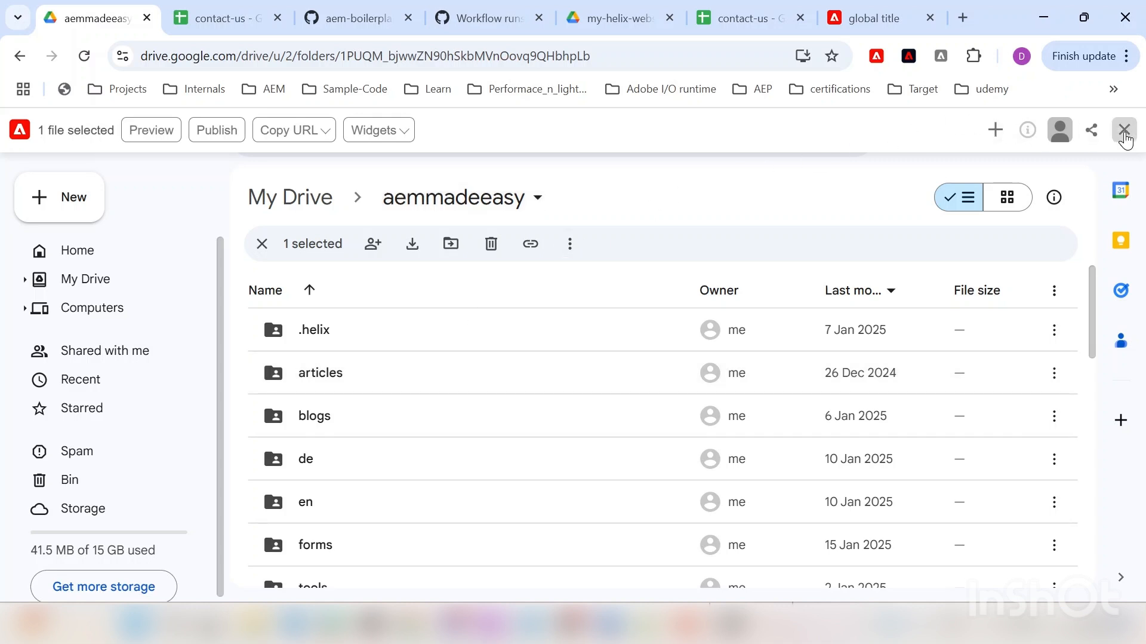
pyautogui.click(1125, 129)
pyautogui.scroll(-5, 418, 427)
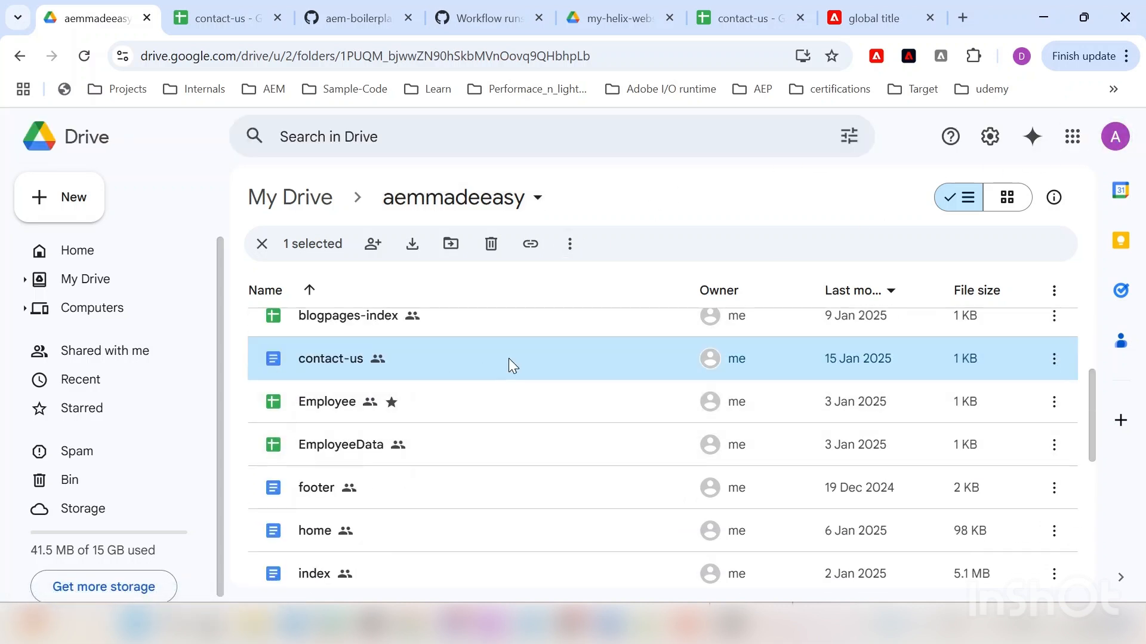
pyautogui.scroll(2, 460, 376)
pyautogui.scroll(-5, 385, 457)
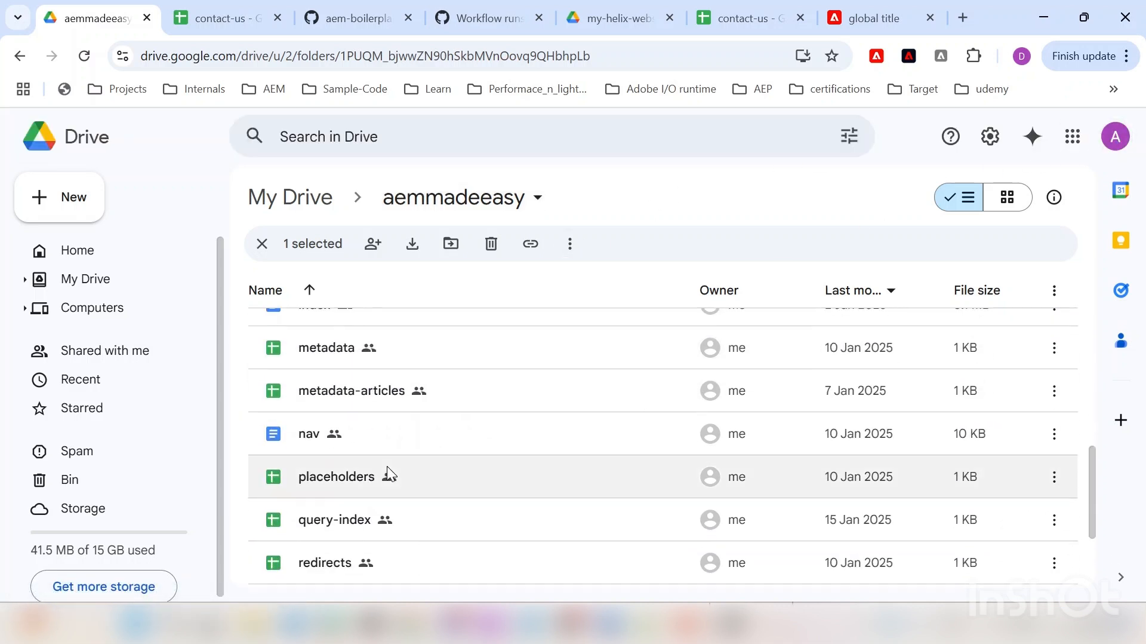
pyautogui.scroll(7, 397, 454)
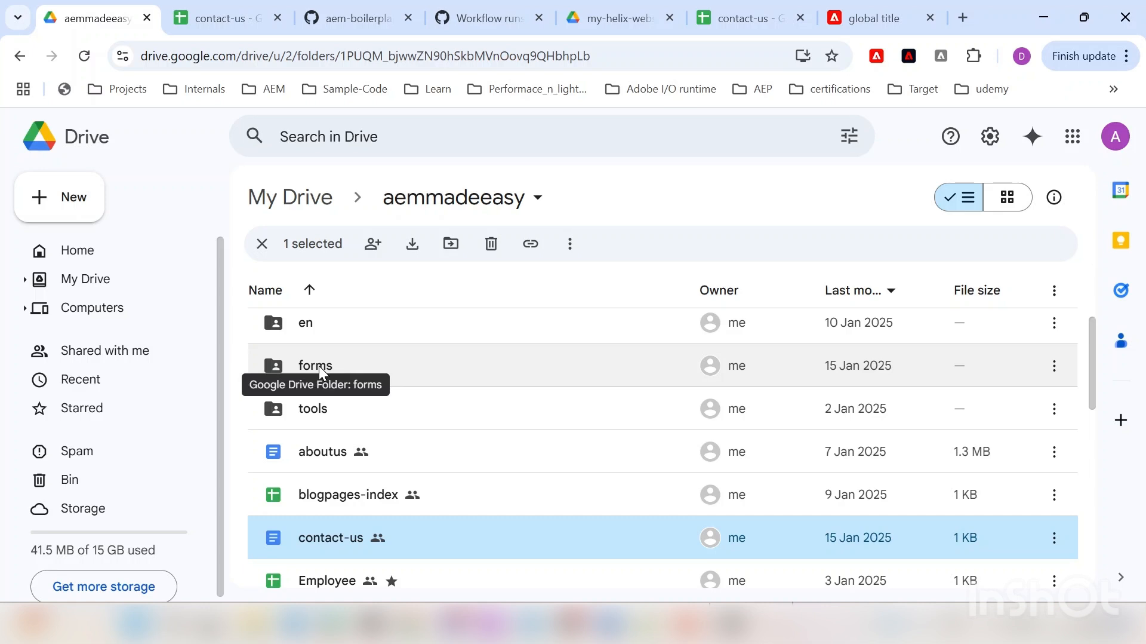
pyautogui.doubleClick(319, 365)
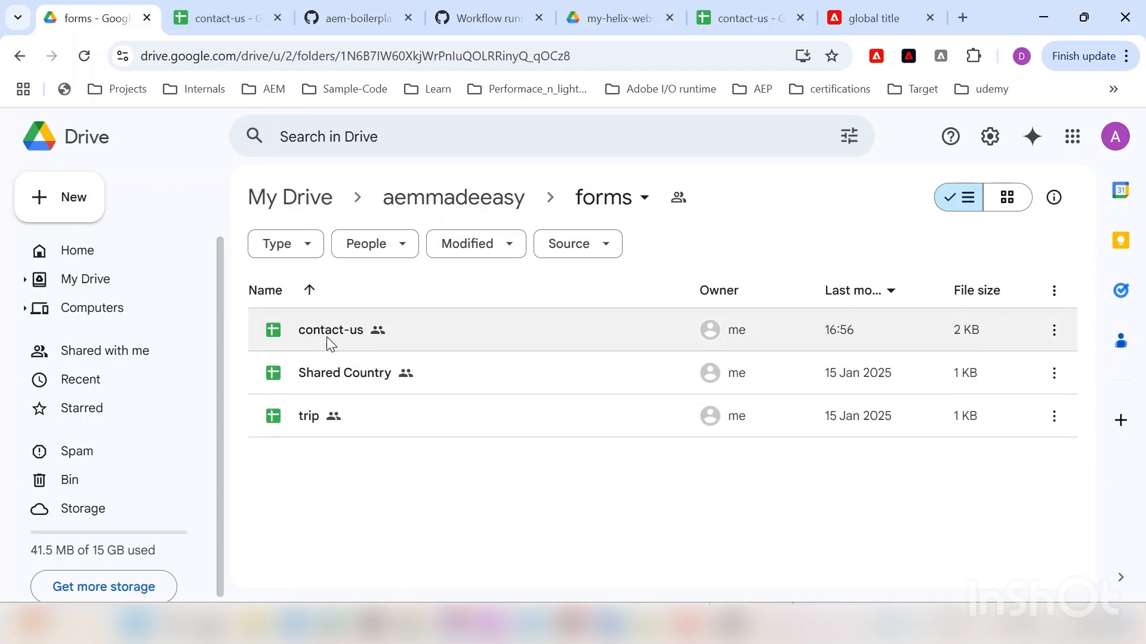
pyautogui.click(225, 5)
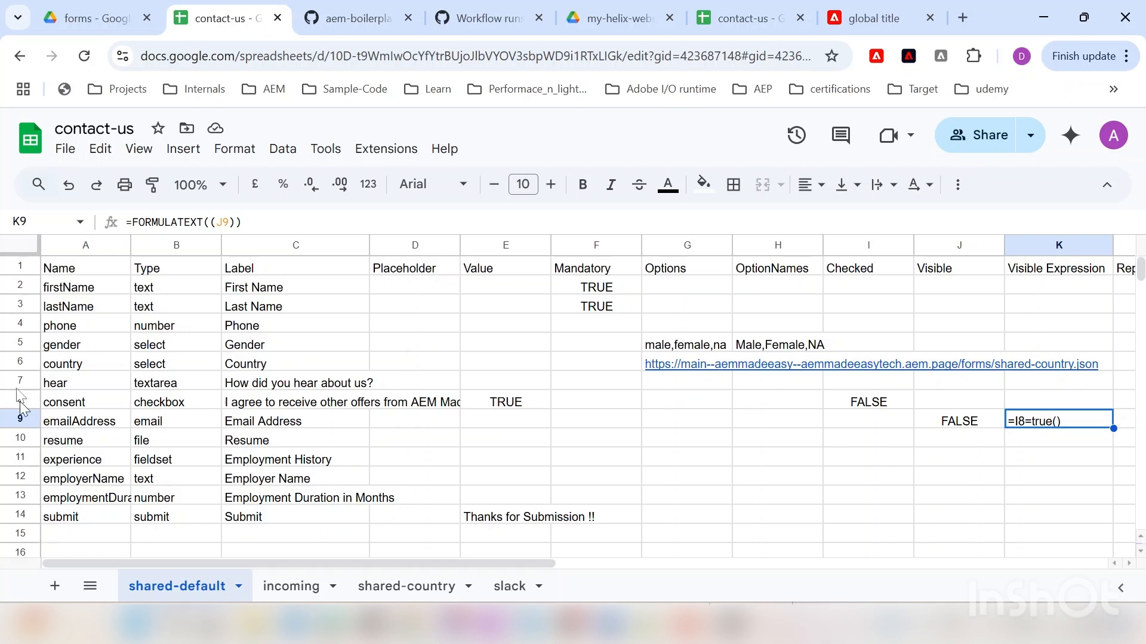
pyautogui.click(13, 263)
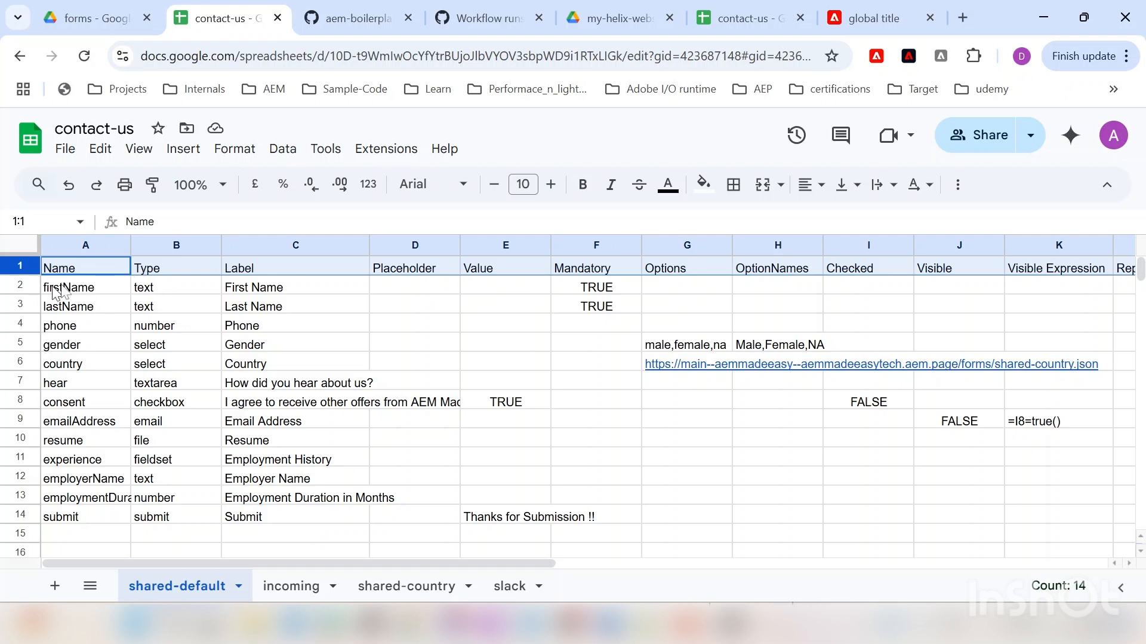
pyautogui.click(163, 262)
pyautogui.click(267, 267)
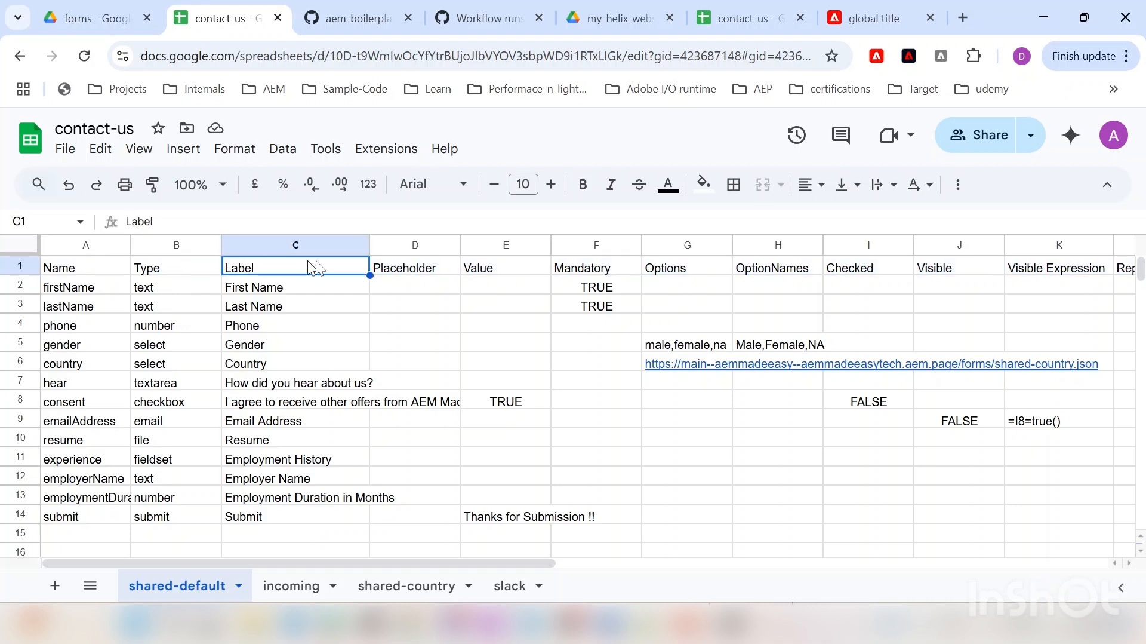
pyautogui.click(405, 268)
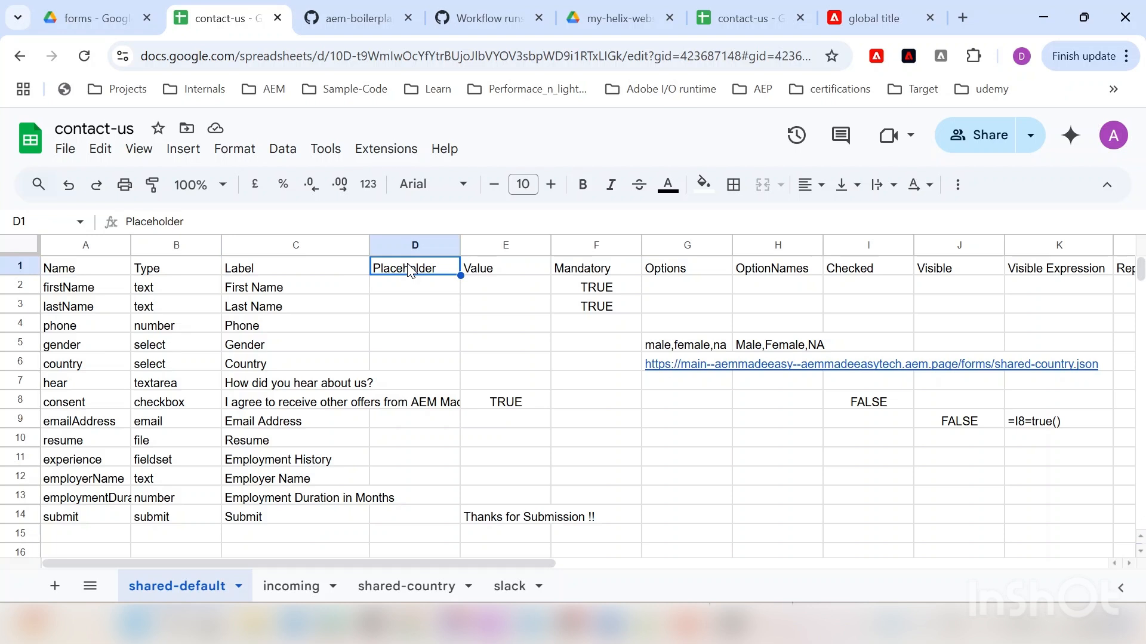
pyautogui.click(491, 267)
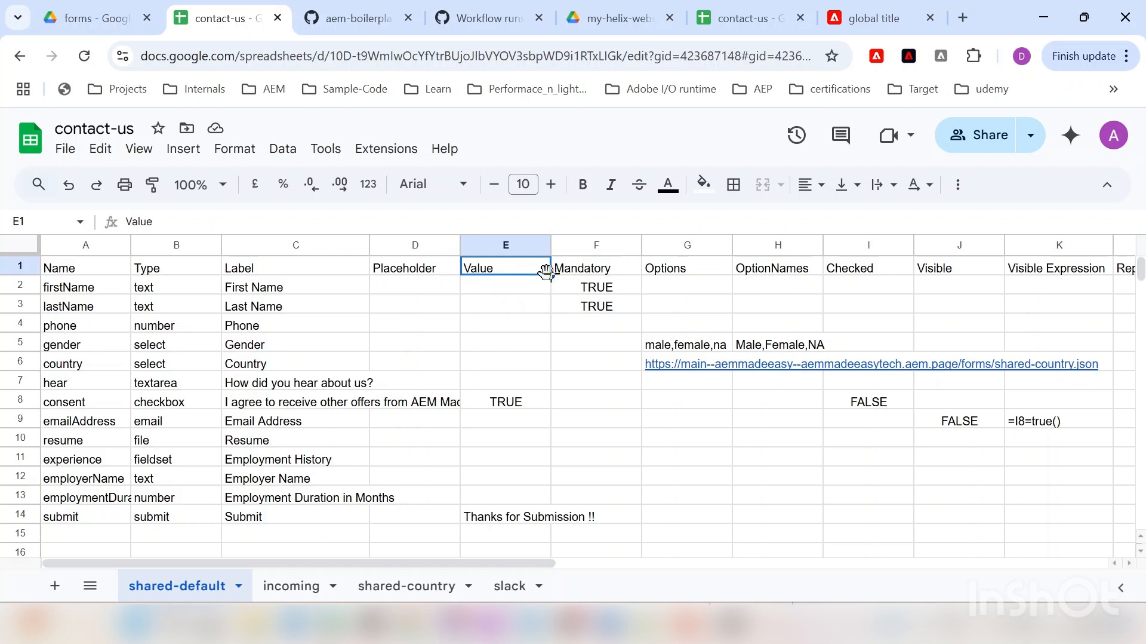
pyautogui.click(594, 272)
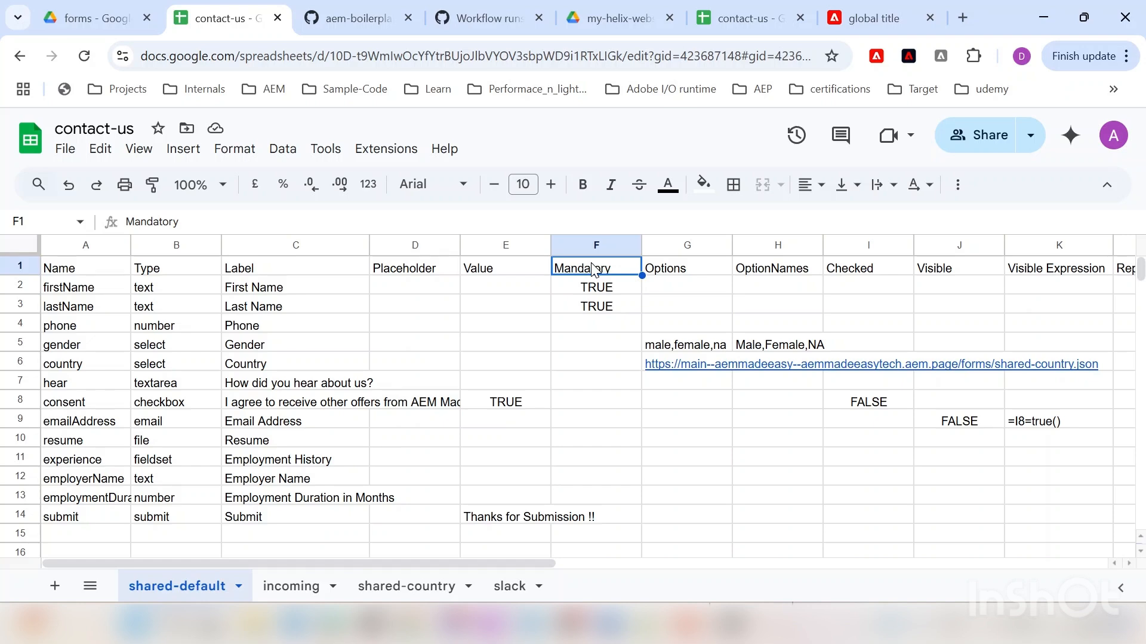
pyautogui.scroll(-3, 621, 397)
pyautogui.scroll(3, 621, 394)
pyautogui.click(681, 267)
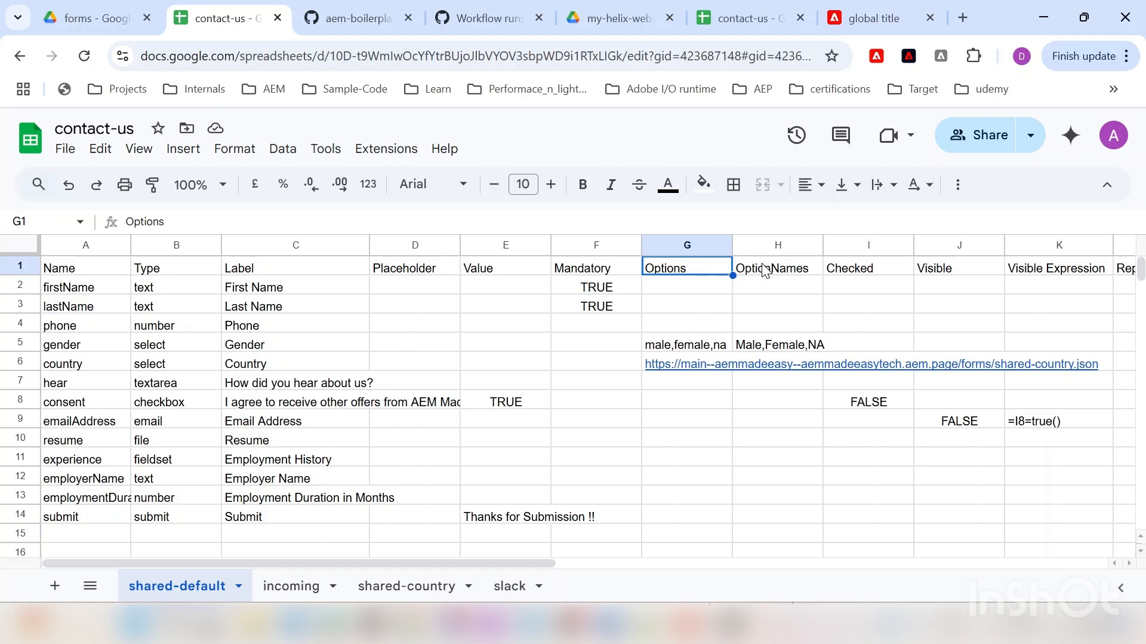
# Step: Check the Options and OptionNames headers and G5's gender options, then view the shared-country sheet
pyautogui.click(766, 270)
pyautogui.click(699, 266)
pyautogui.click(679, 339)
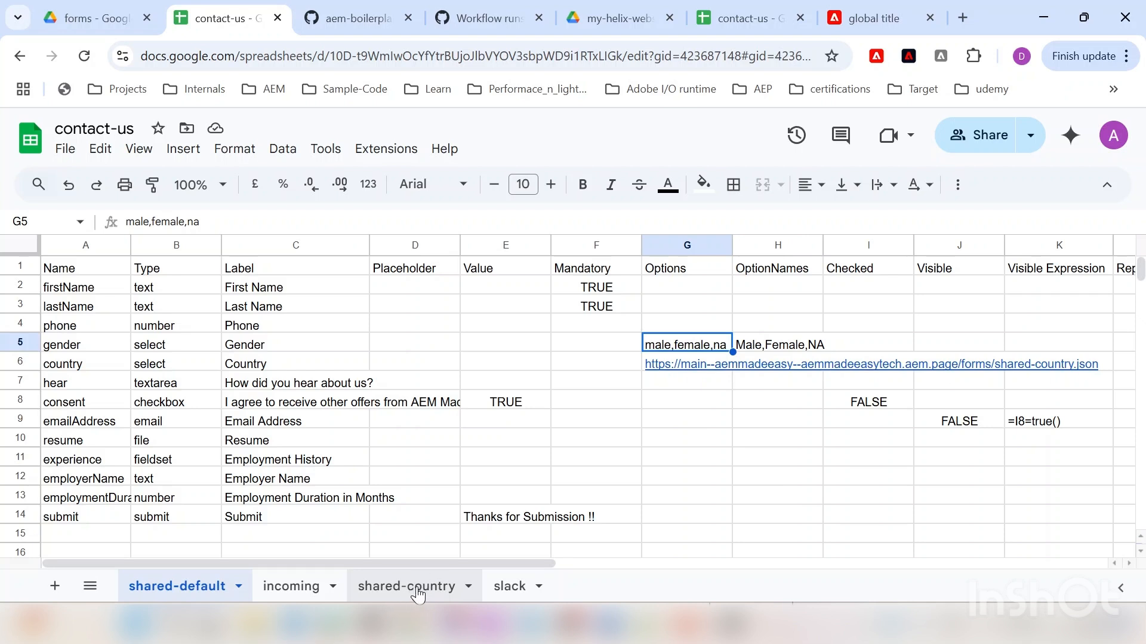
pyautogui.click(417, 588)
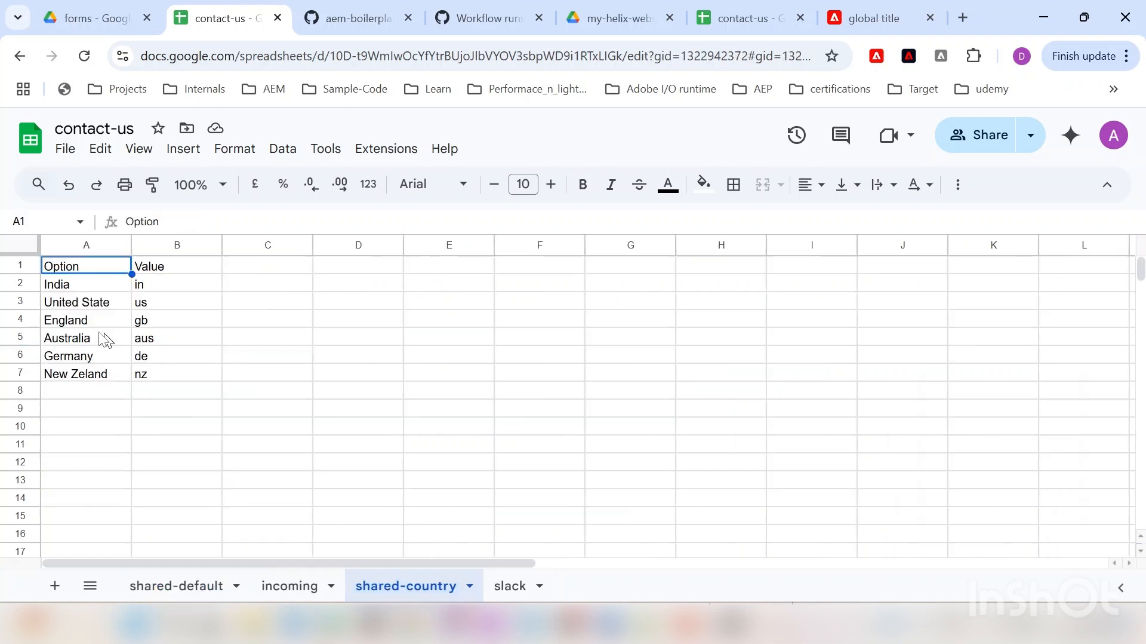
# Step: Compare the shared-default and shared-country tabs, ending on the shared-default field table
pyautogui.click(175, 590)
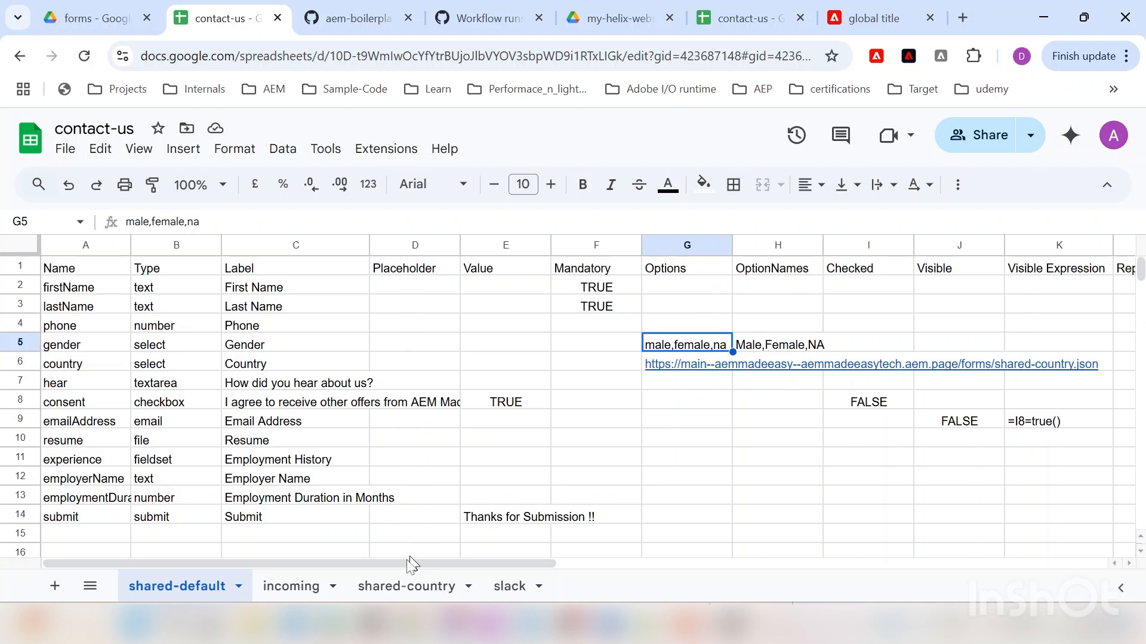
pyautogui.click(402, 588)
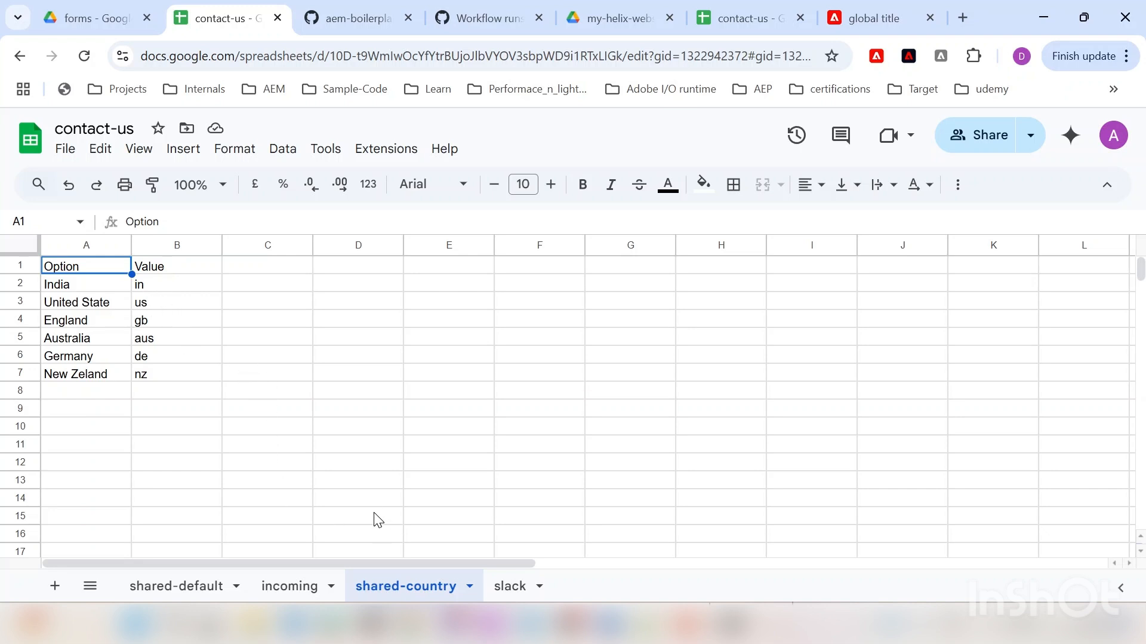
pyautogui.click(203, 588)
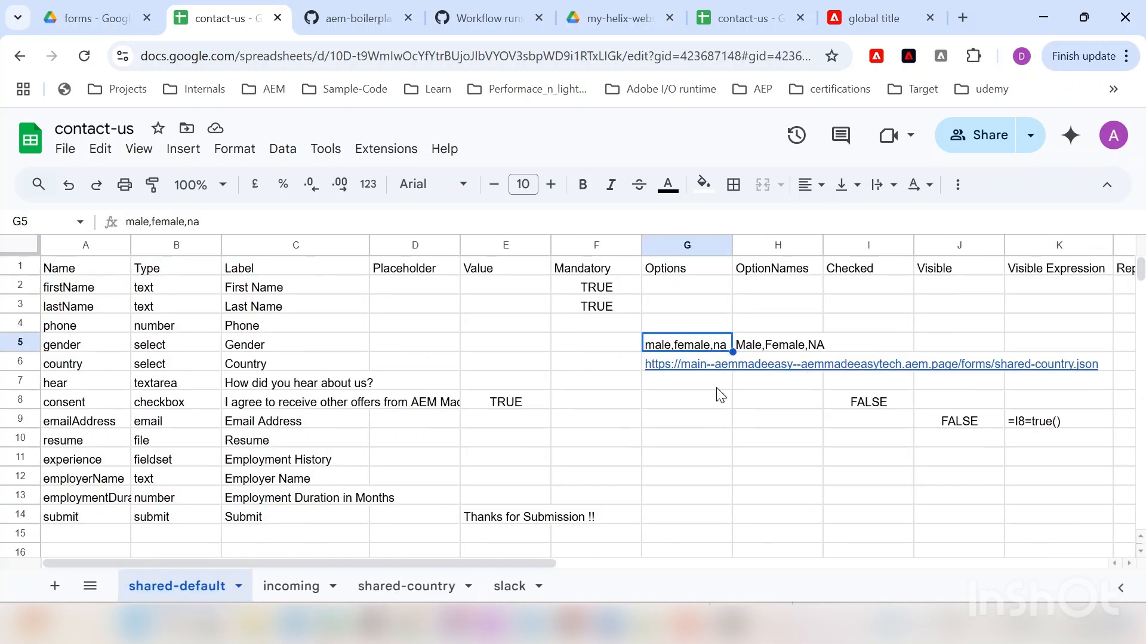
# Step: Open the Shared Country spreadsheet from the Drive forms folder, then go back to contact-us
pyautogui.click(105, 19)
pyautogui.doubleClick(339, 376)
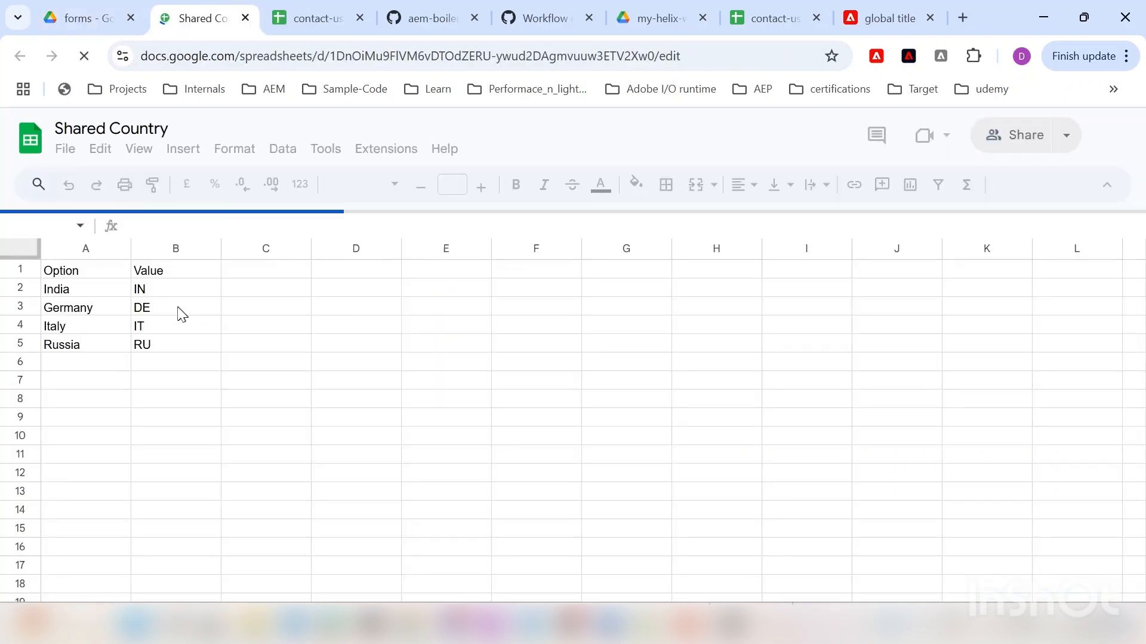
pyautogui.click(320, 10)
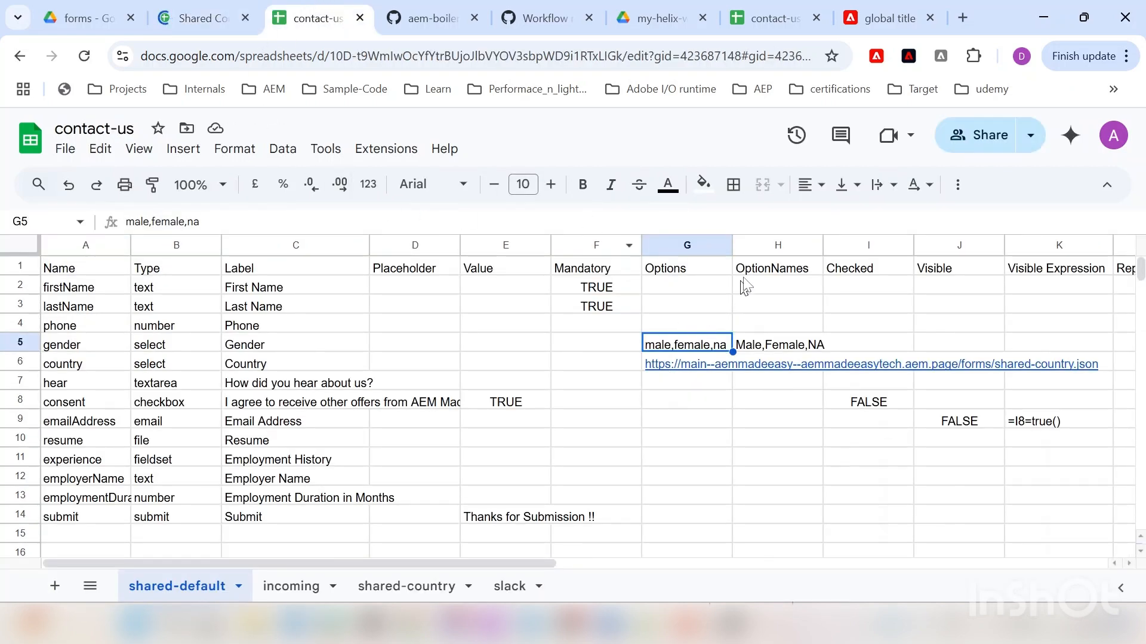
# Step: Inspect the Checked, Visible, Visible Expression and Repeatable columns, including emailAddress's formula in J9
pyautogui.click(789, 272)
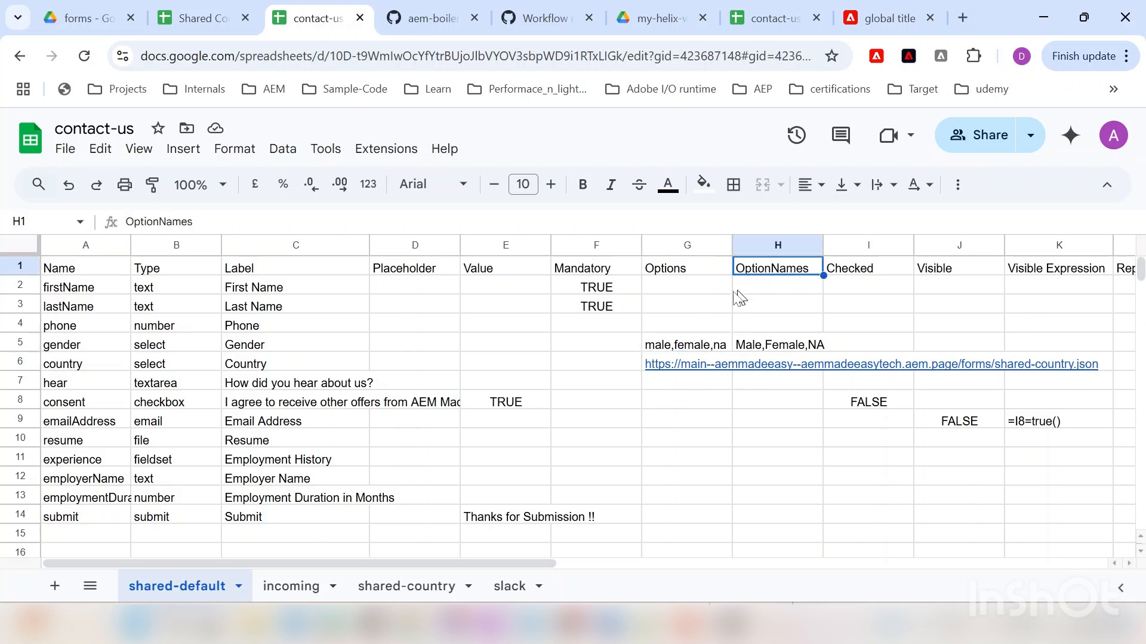
pyautogui.click(873, 272)
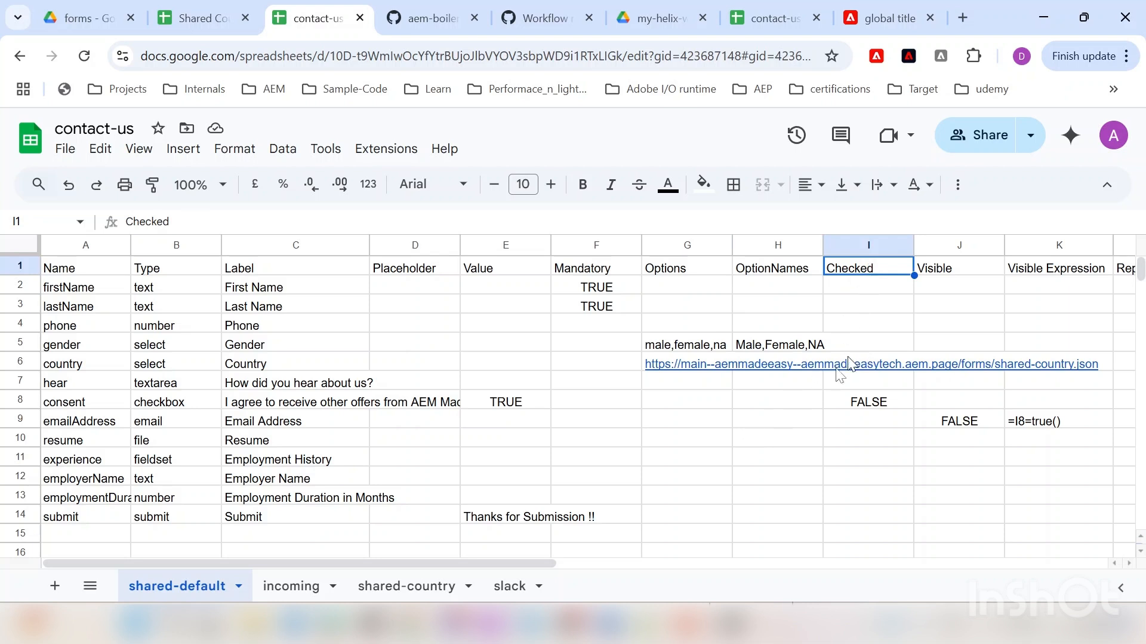
pyautogui.moveTo(536, 565); pyautogui.dragTo(715, 566)
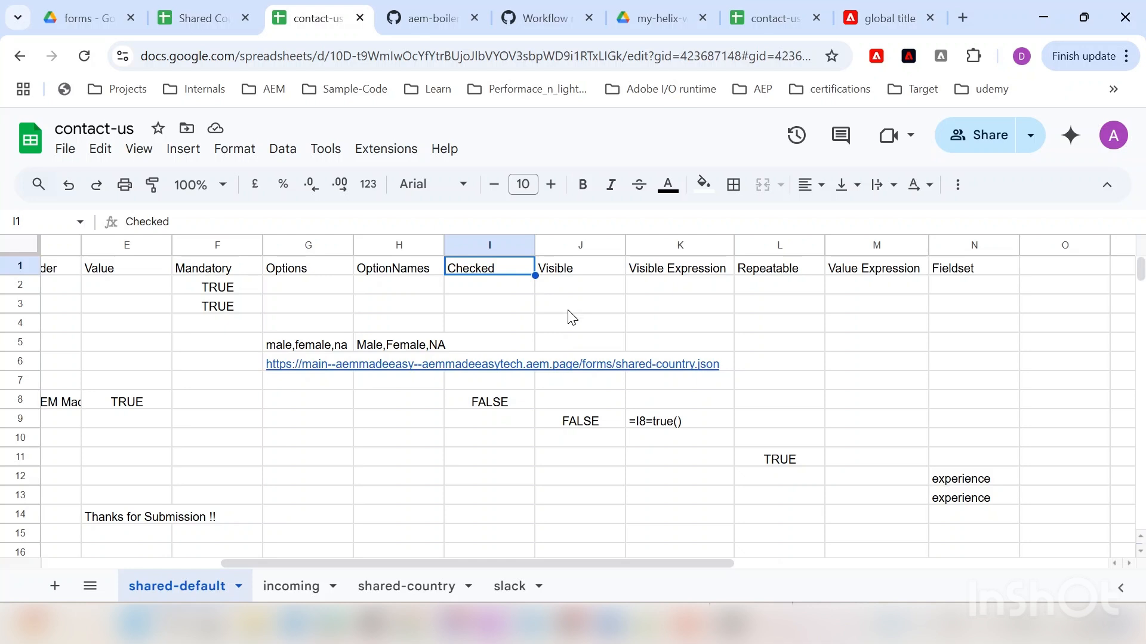
pyautogui.click(590, 268)
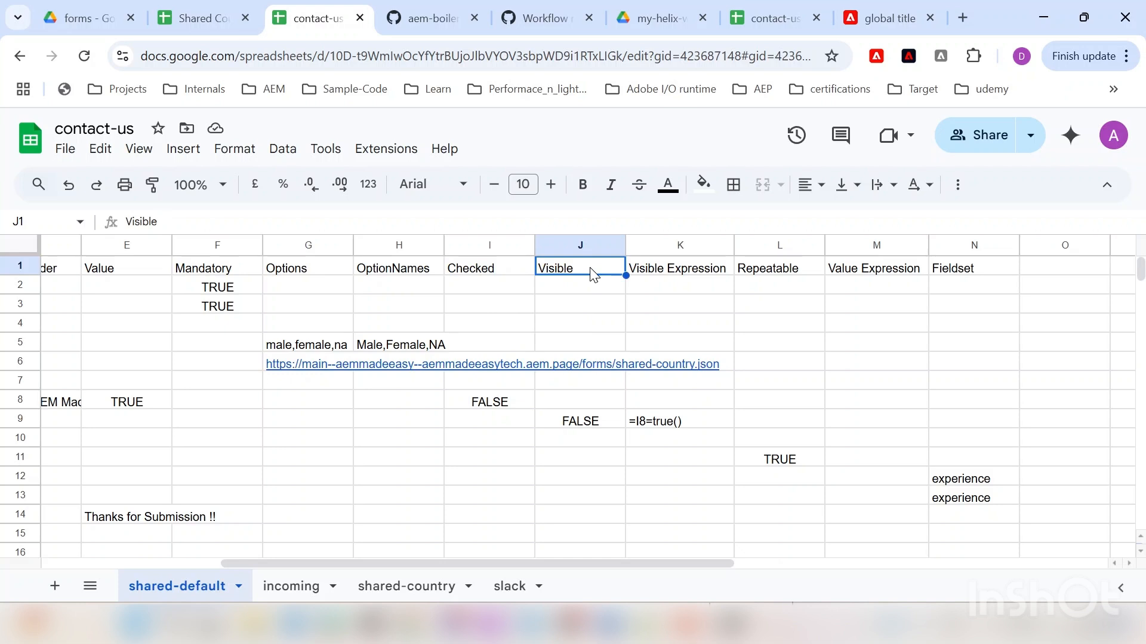
pyautogui.click(560, 423)
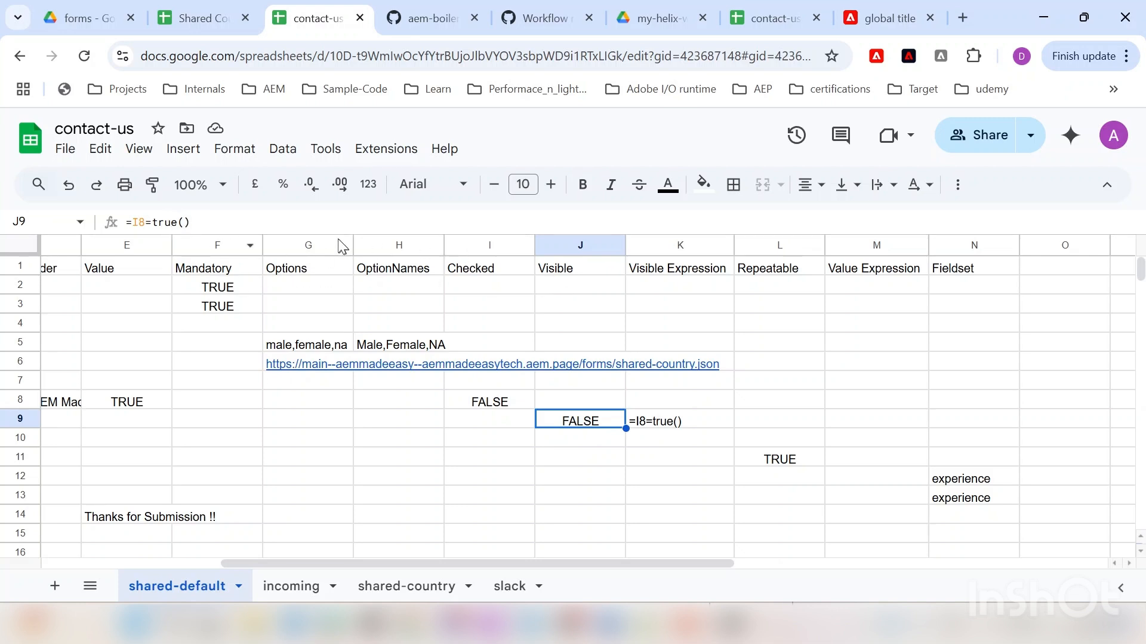
pyautogui.click(660, 270)
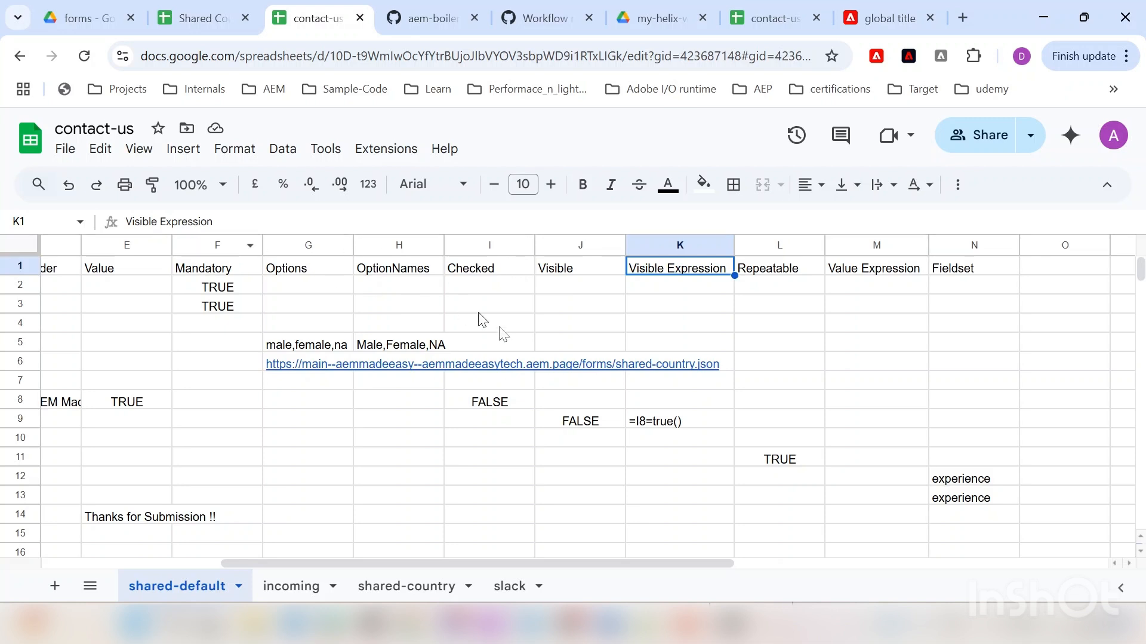
pyautogui.click(696, 420)
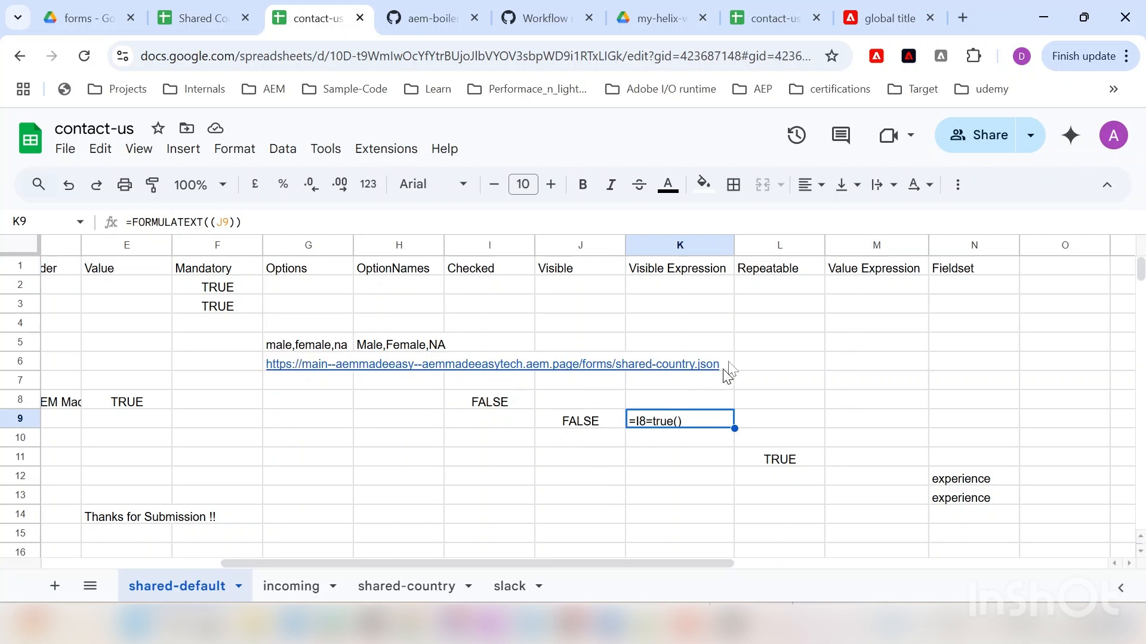
pyautogui.click(782, 267)
# Step: Review the experience fieldset row and E14 thank-you message, then switch to the other contact-us sheet
pyautogui.moveTo(642, 562); pyautogui.dragTo(364, 548)
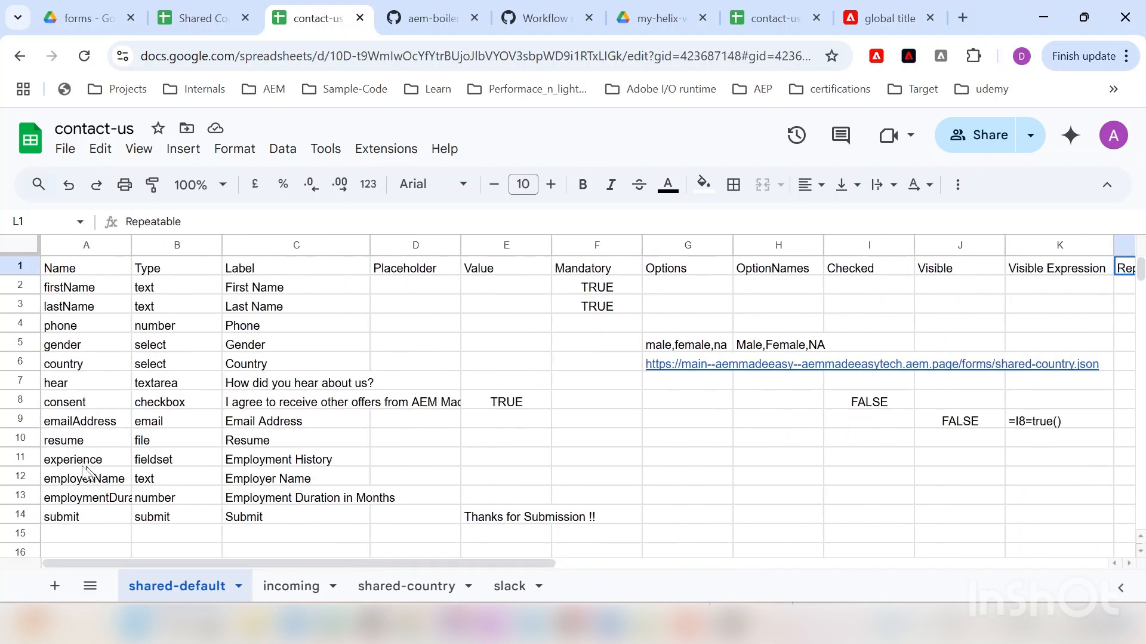
pyautogui.click(17, 453)
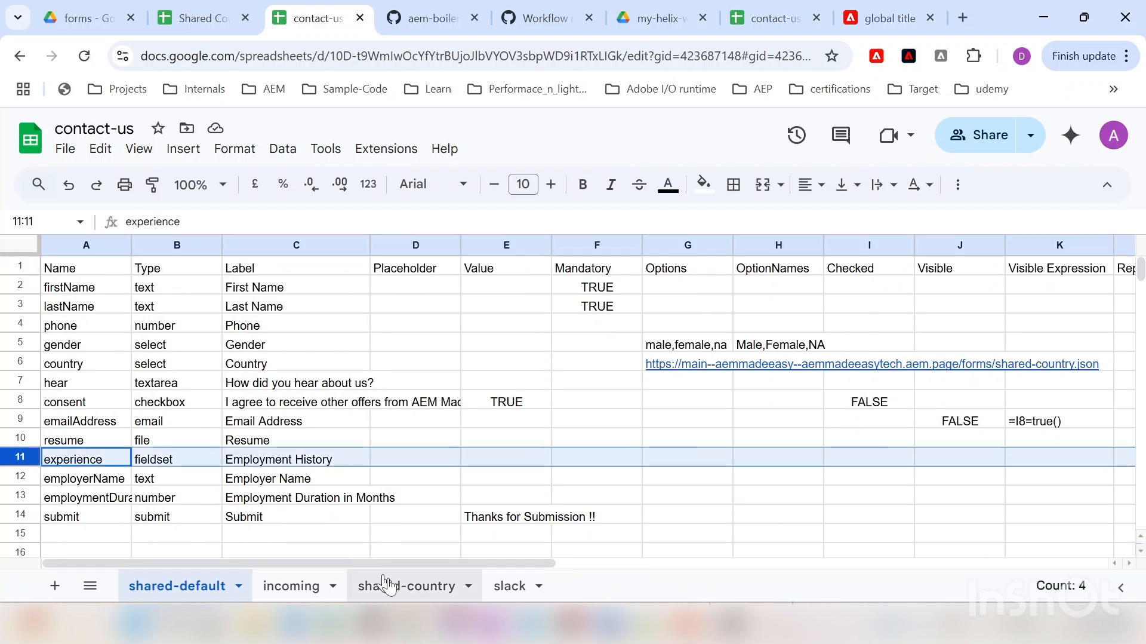
pyautogui.moveTo(386, 563); pyautogui.dragTo(620, 555)
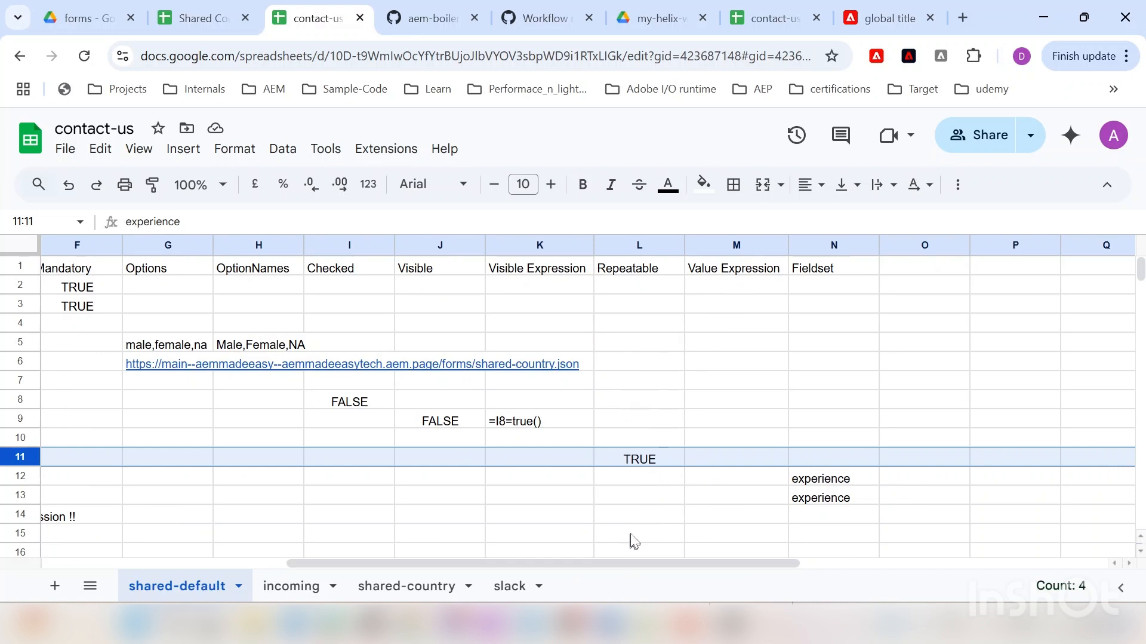
pyautogui.moveTo(575, 563); pyautogui.dragTo(620, 571)
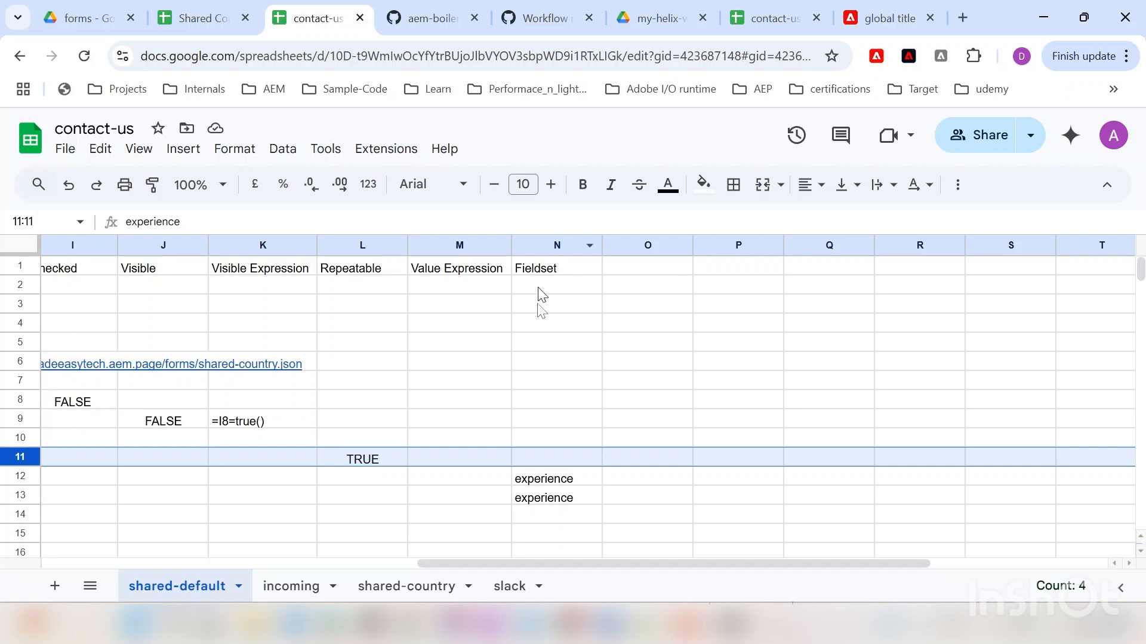
pyautogui.moveTo(512, 561); pyautogui.dragTo(120, 532)
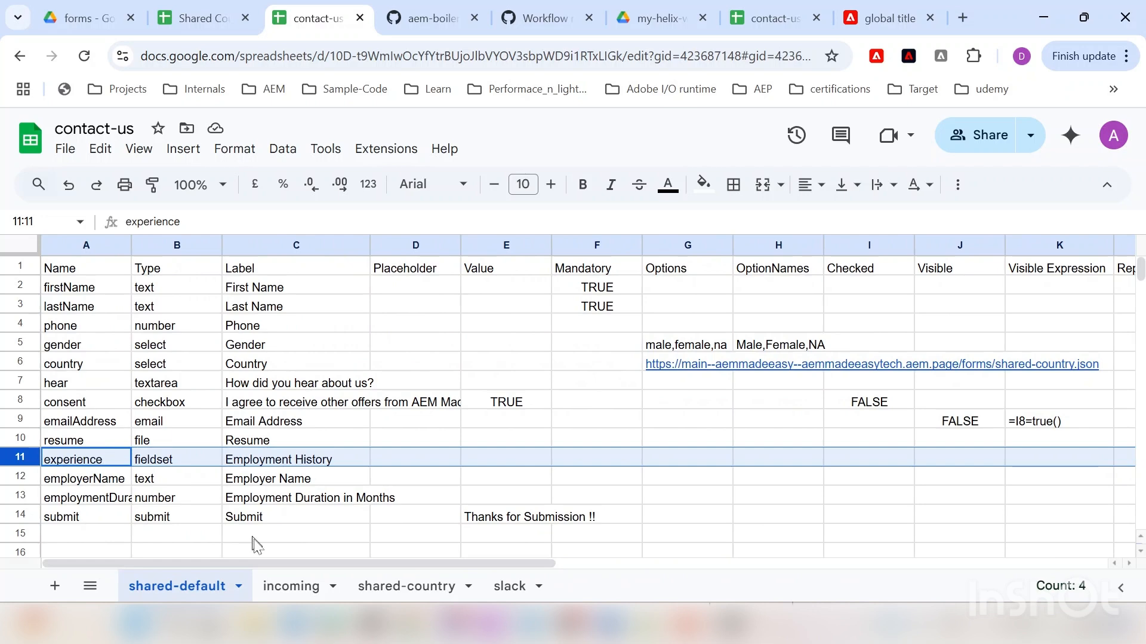
pyautogui.moveTo(259, 562); pyautogui.dragTo(620, 546)
pyautogui.moveTo(507, 563); pyautogui.dragTo(17, 560)
pyautogui.scroll(-2, 340, 361)
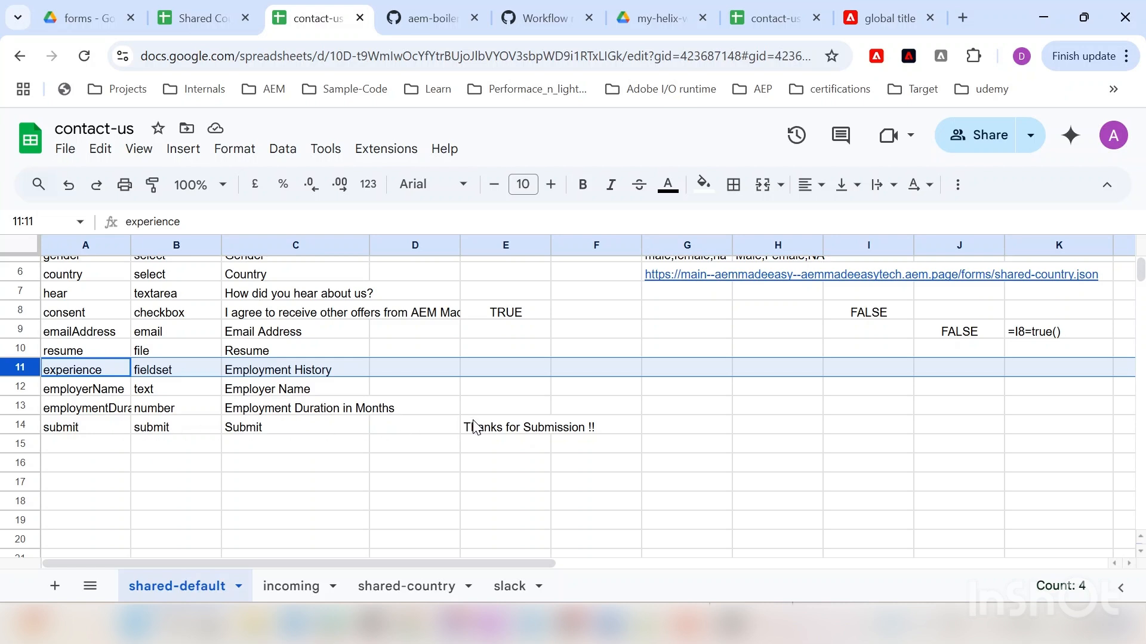
pyautogui.click(505, 428)
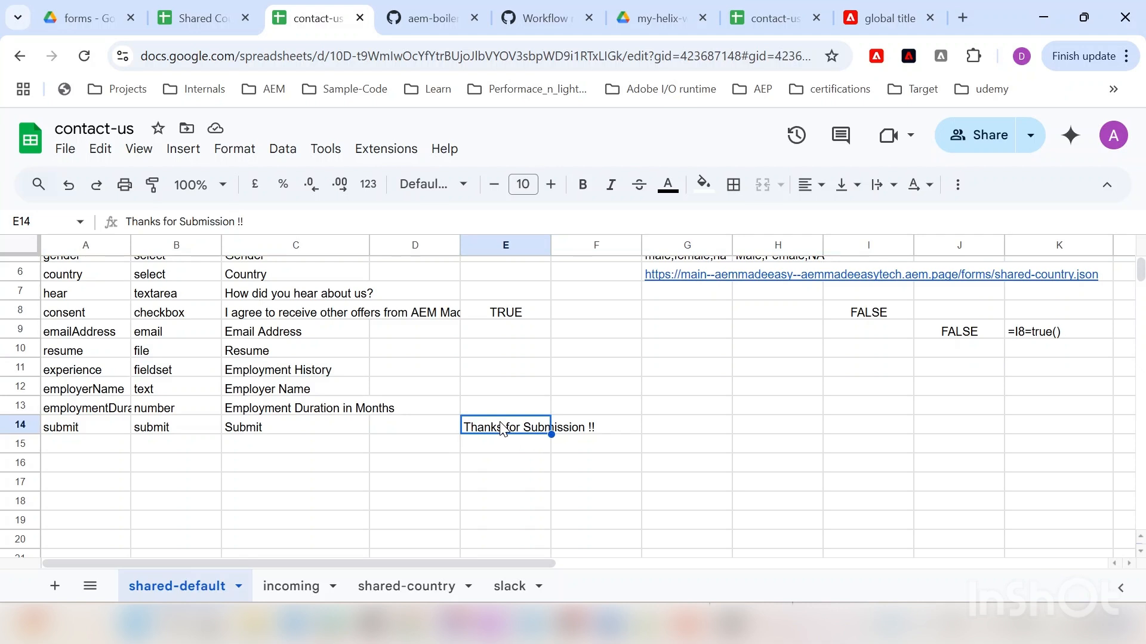
pyautogui.click(773, 18)
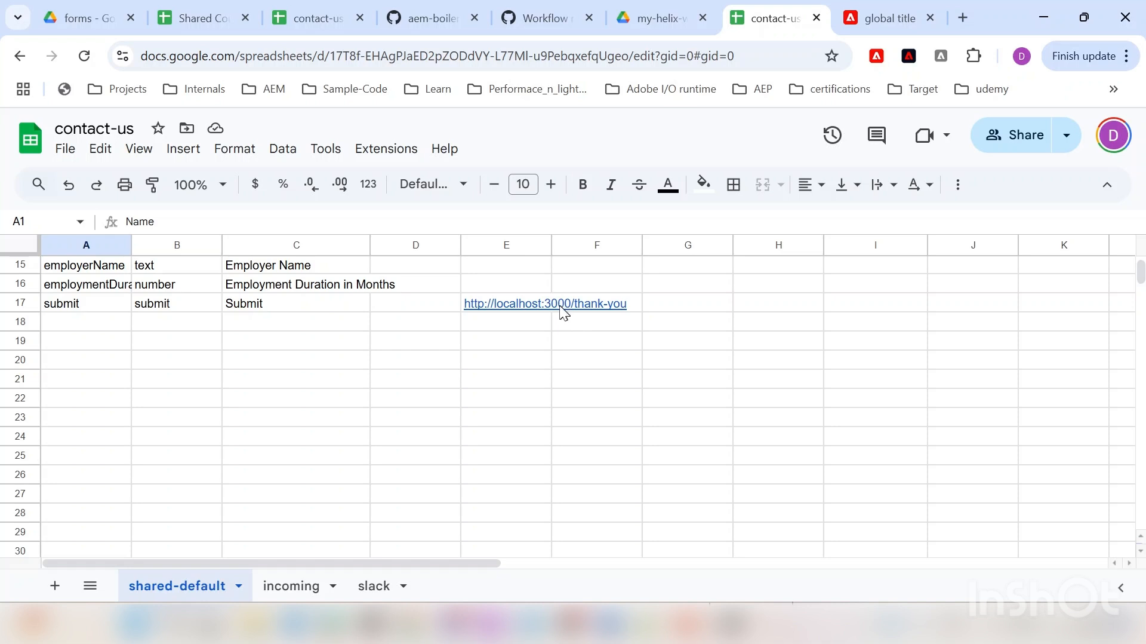
# Step: Return to the main contact-us spreadsheet and select the field rows firstName through hear
pyautogui.click(203, 19)
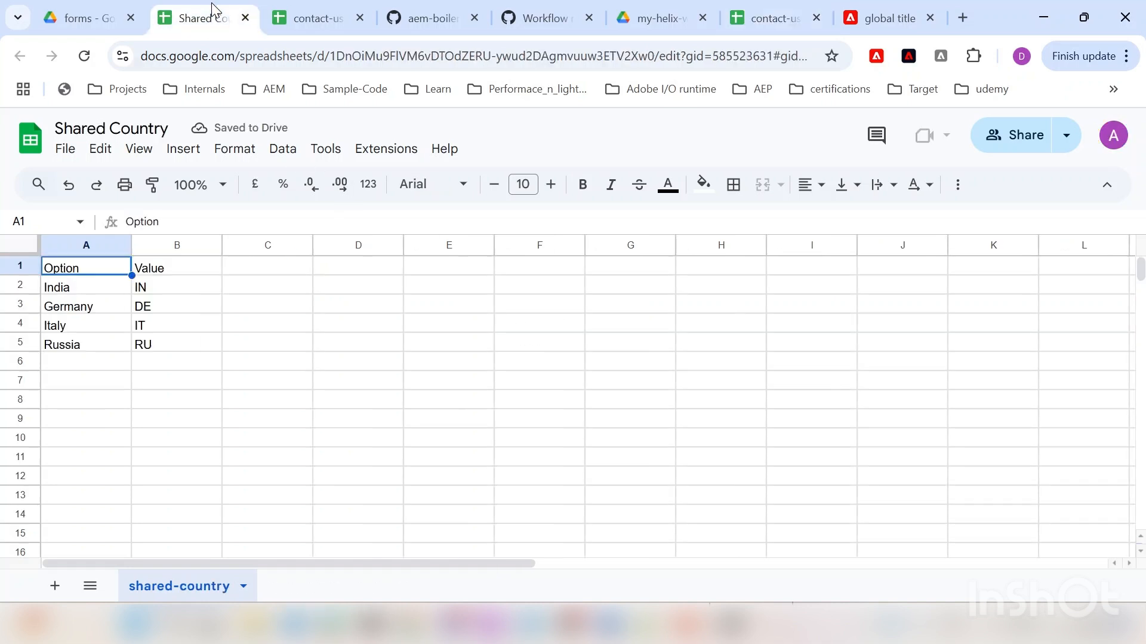
pyautogui.click(311, 17)
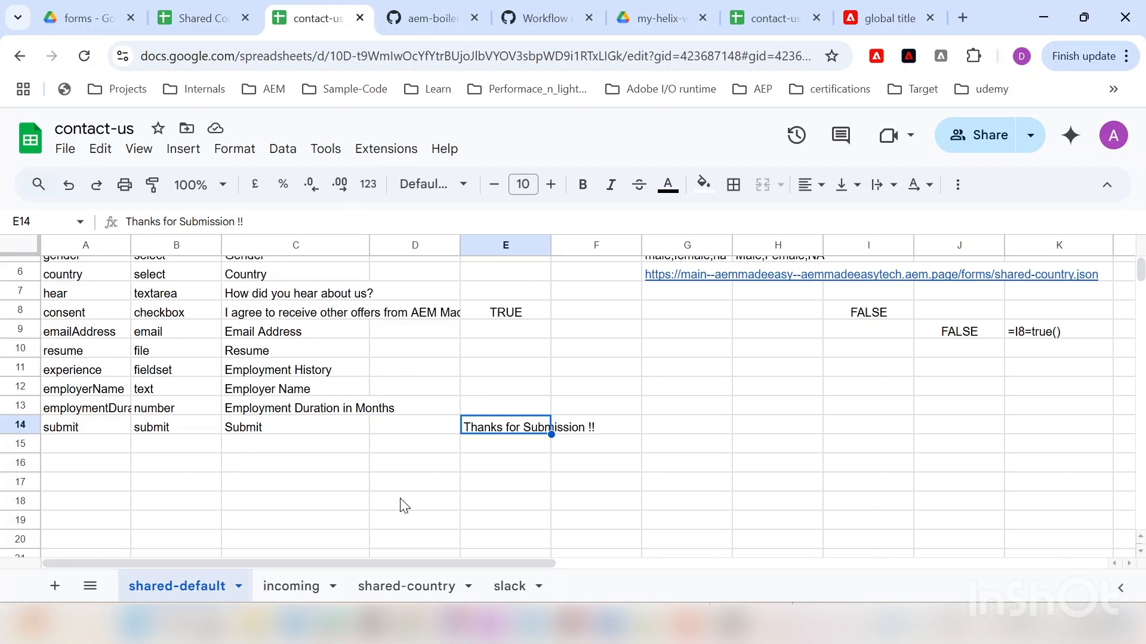
pyautogui.scroll(2, 260, 473)
pyautogui.scroll(-5, 263, 463)
pyautogui.scroll(5, 266, 460)
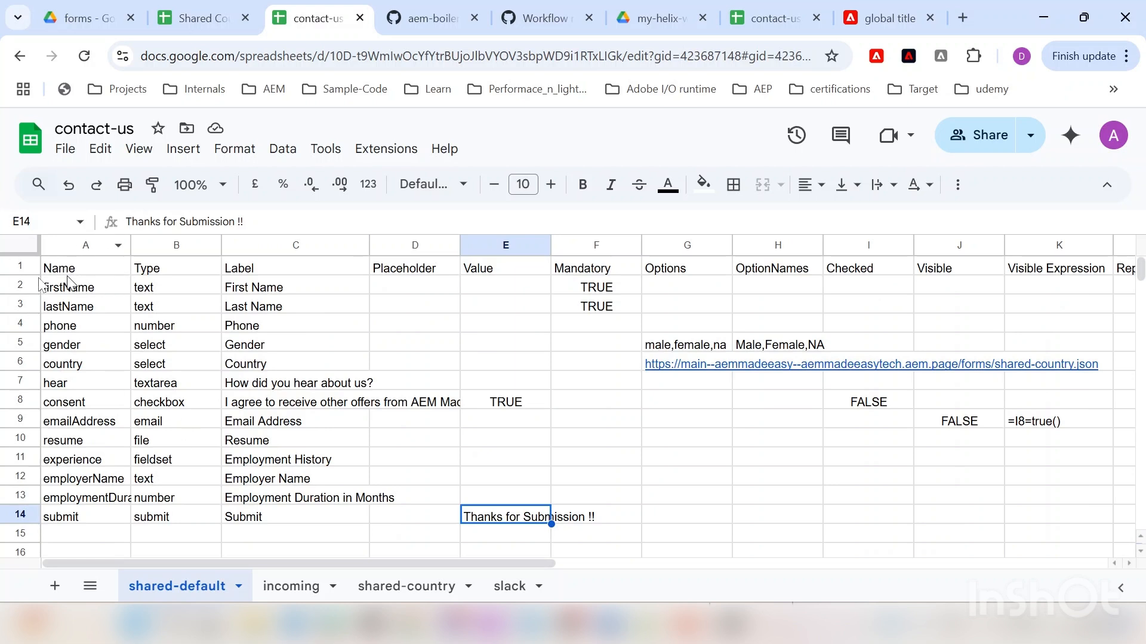
pyautogui.click(20, 285)
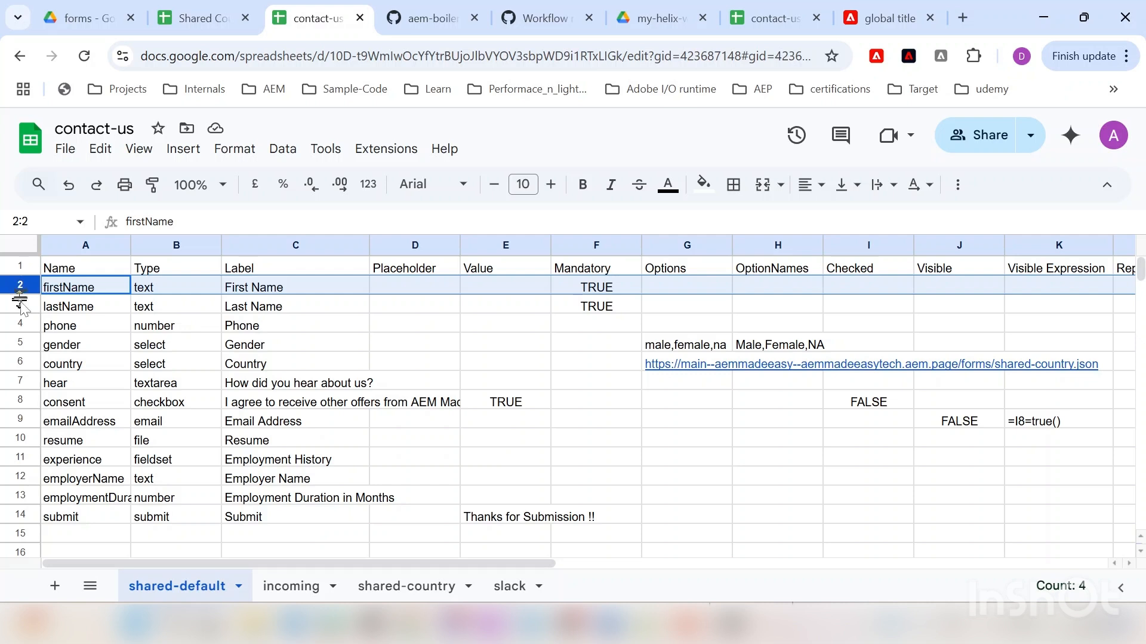
pyautogui.click(20, 306)
pyautogui.click(20, 325)
pyautogui.click(22, 345)
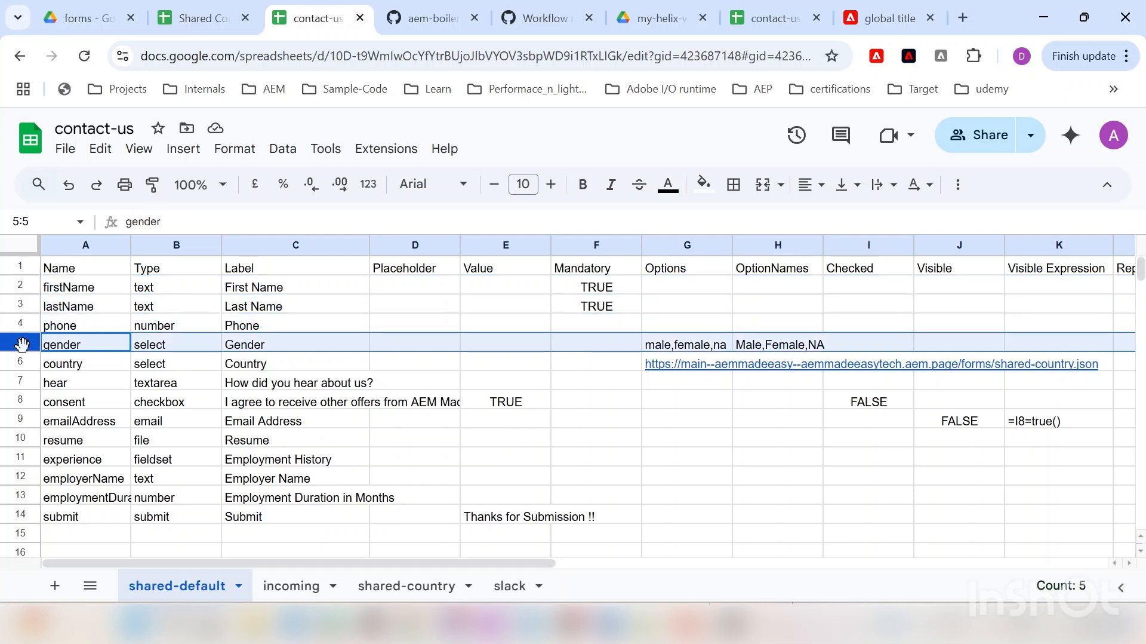
pyautogui.click(18, 379)
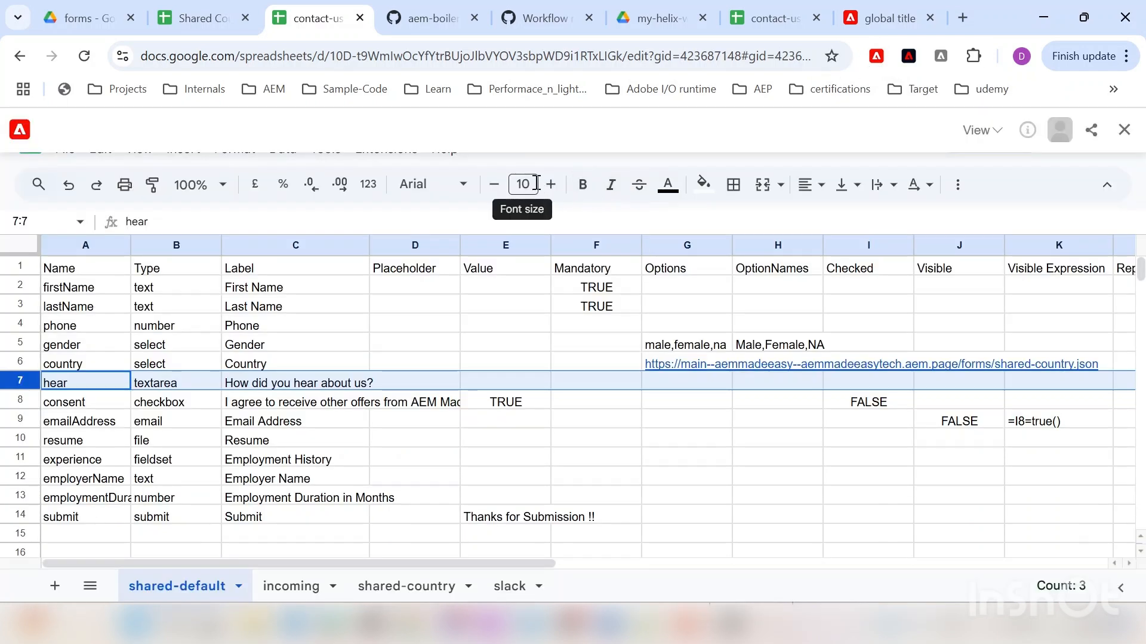
# Step: Preview and publish the contact-us sheet with AEM Sidekick, then check the live JSON address
pyautogui.click(78, 133)
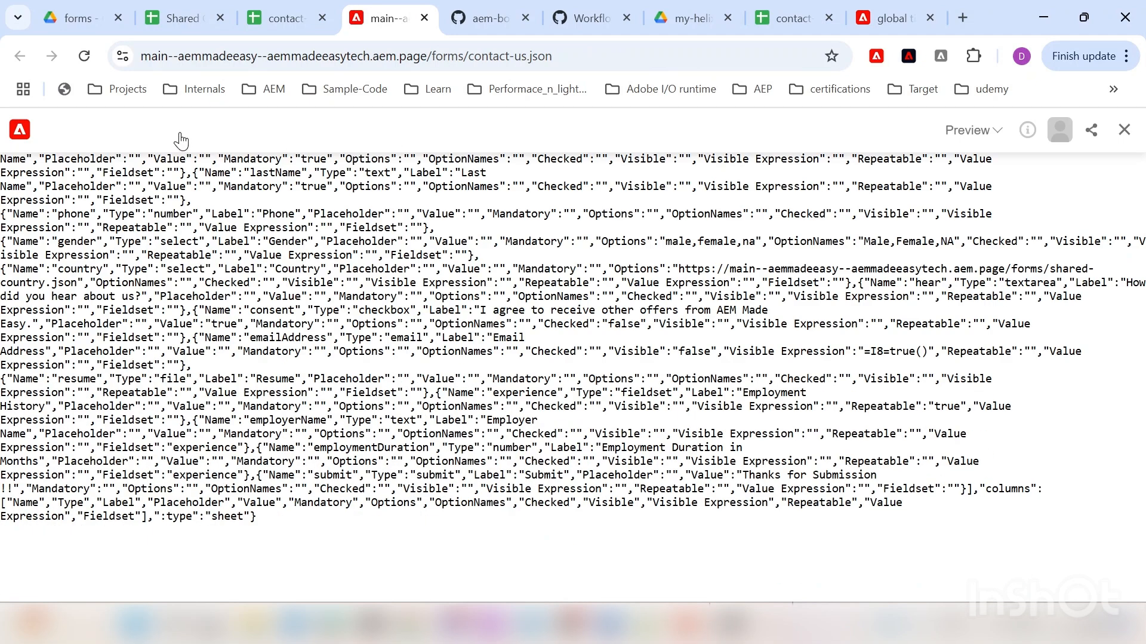
pyautogui.click(176, 130)
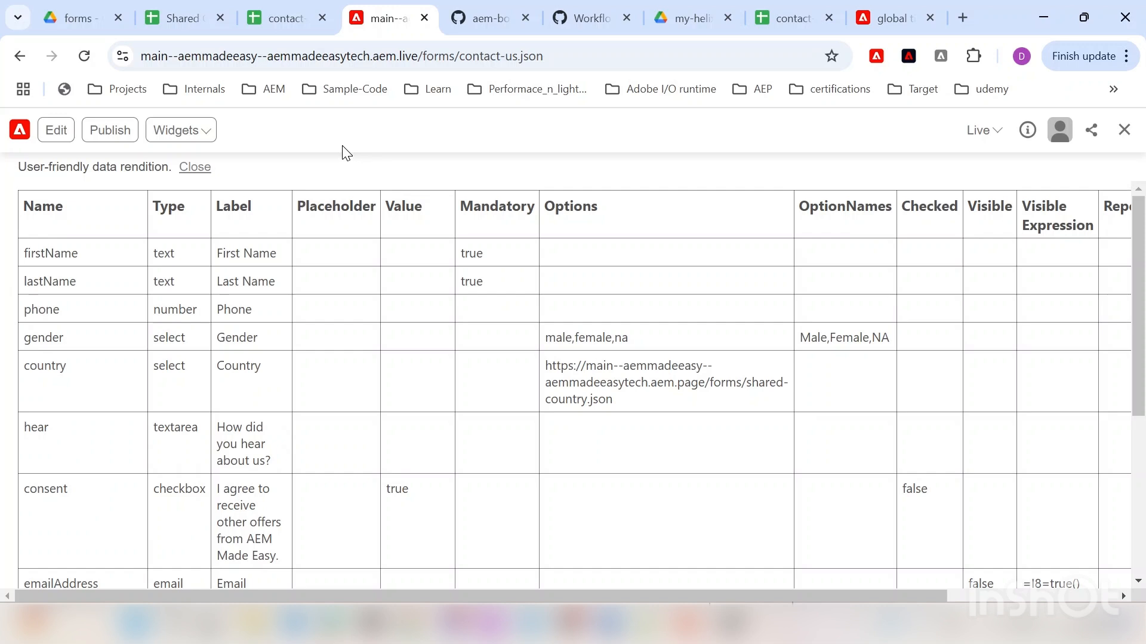
pyautogui.click(583, 56)
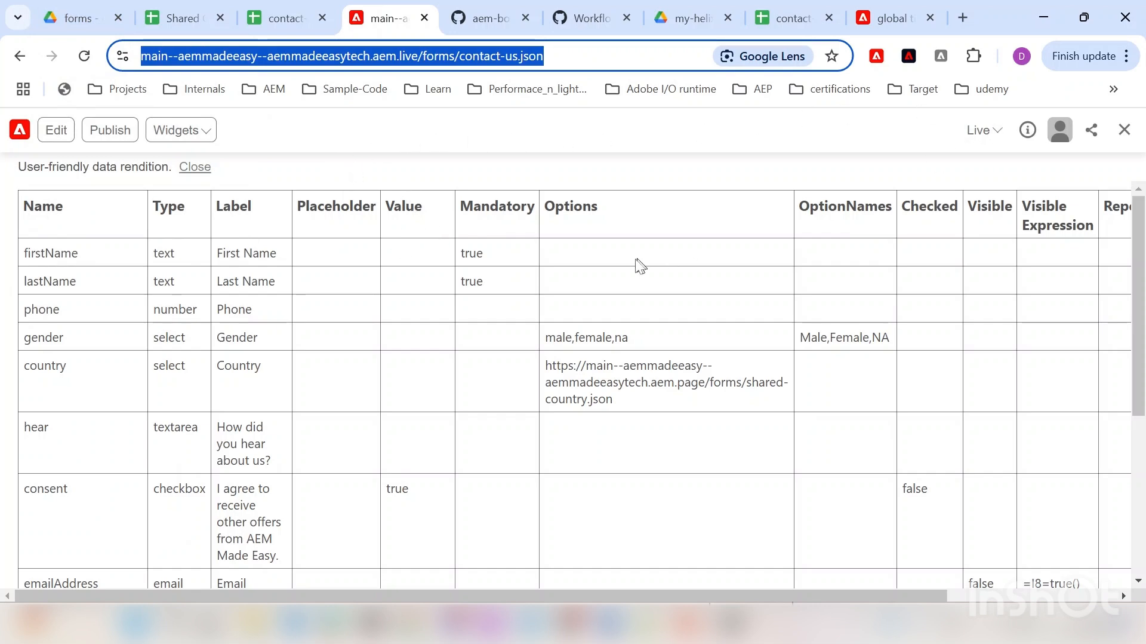
# Step: Toggle pretty-print on the live contact-us.json, reload it, and switch to the Drive forms folder
pyautogui.click(1123, 130)
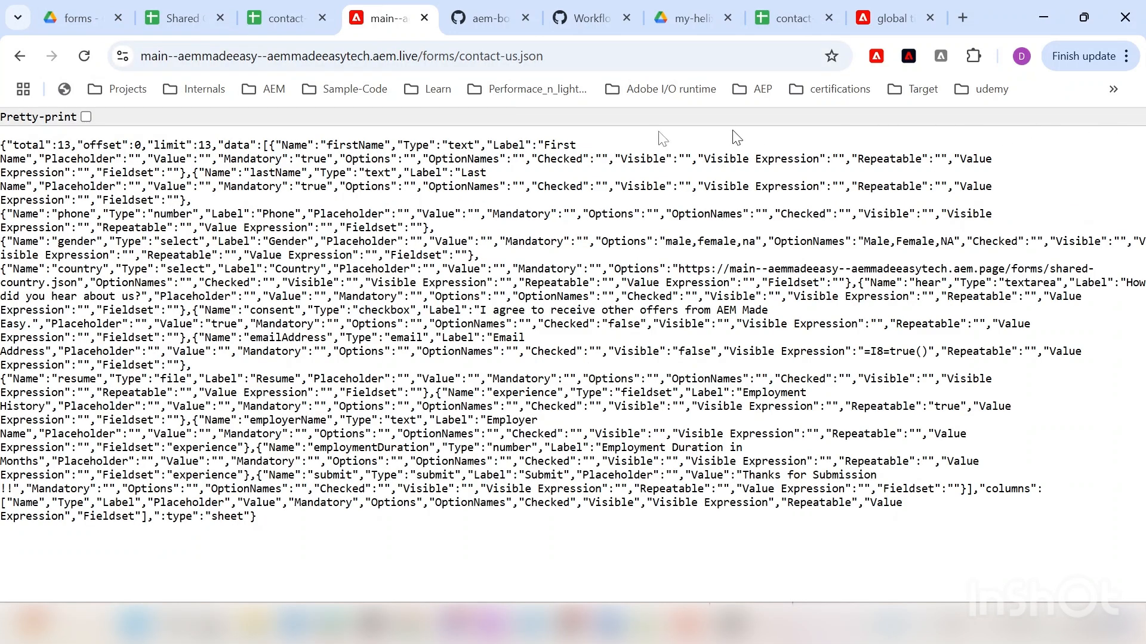
pyautogui.click(86, 117)
pyautogui.click(86, 117)
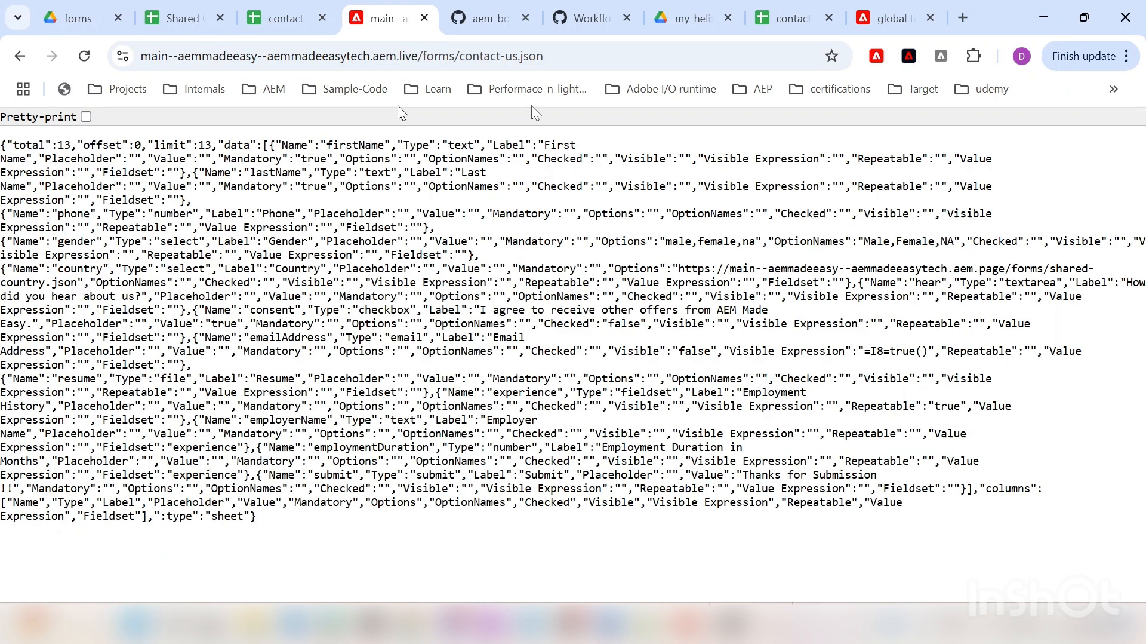
pyautogui.click(877, 58)
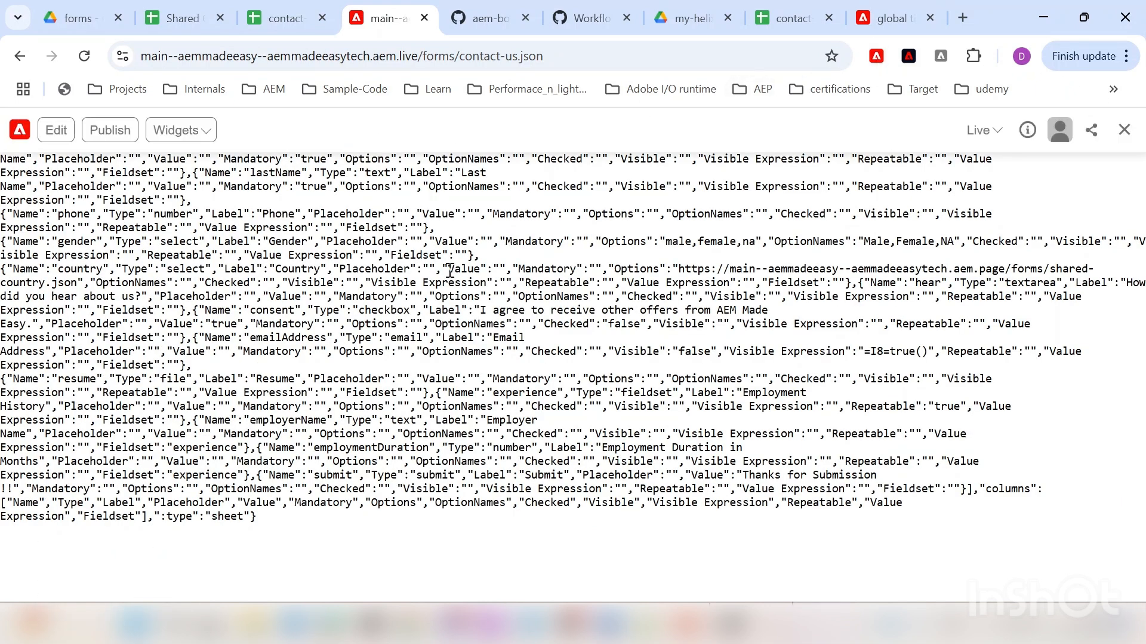
pyautogui.click(84, 56)
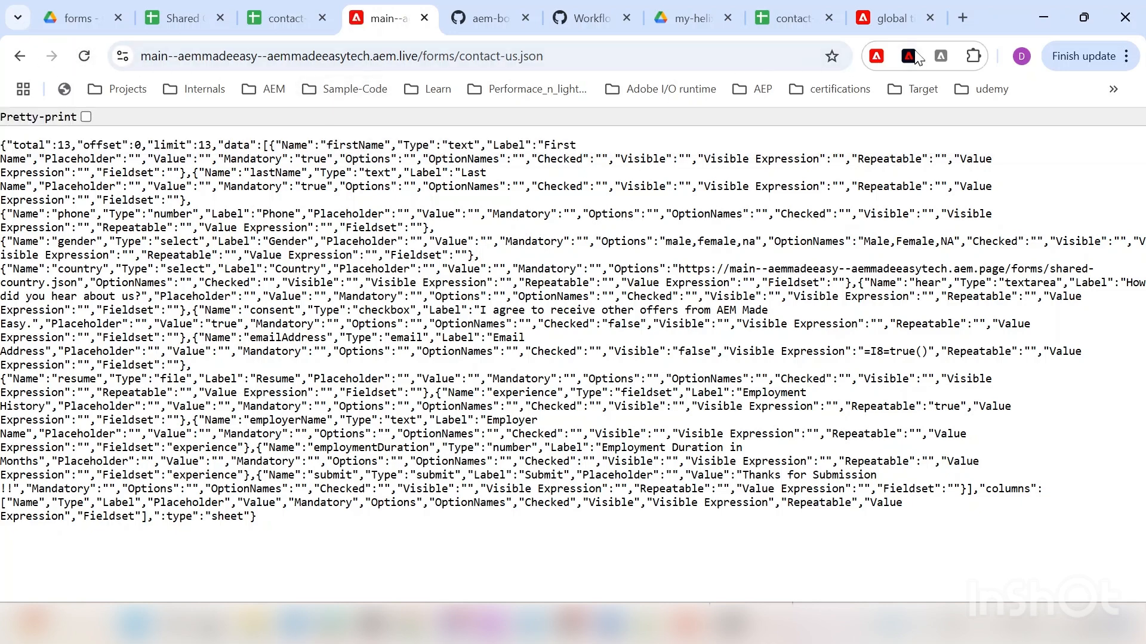
pyautogui.click(876, 56)
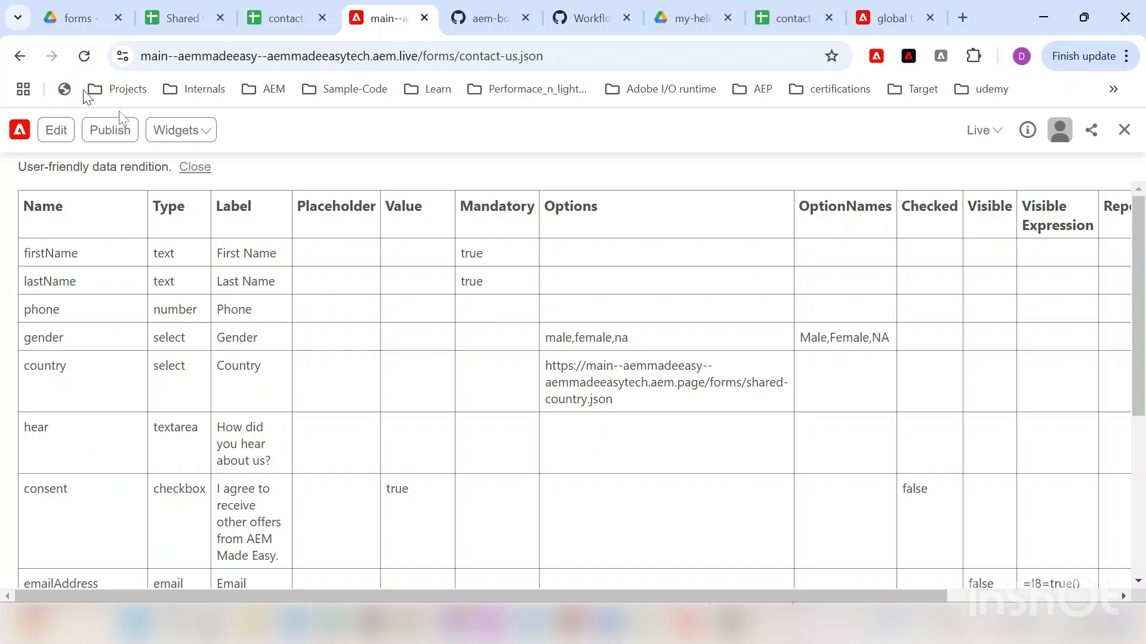
pyautogui.click(84, 16)
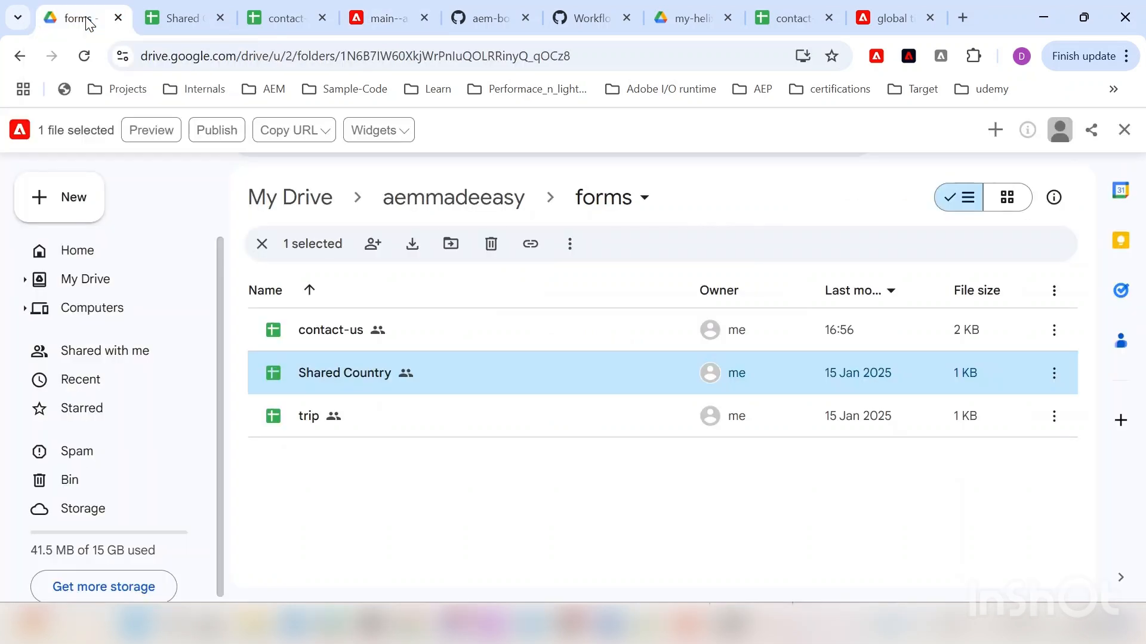
# Step: From the aemmadeeasy parent folder, open the contact-us Google Doc in a new tab
pyautogui.click(400, 201)
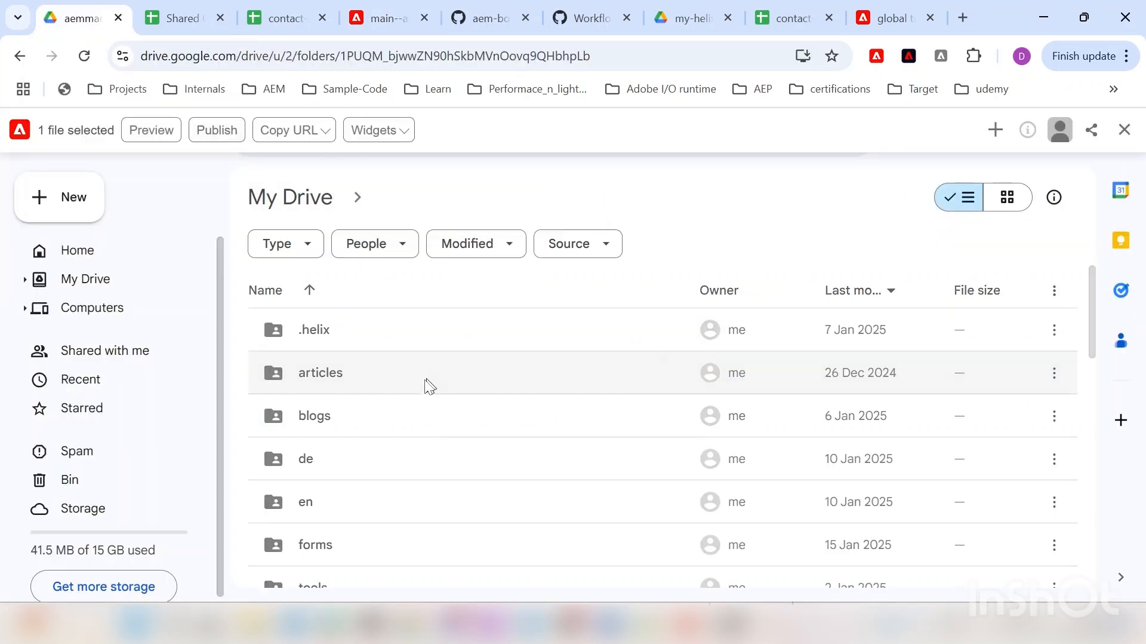
pyautogui.scroll(-6, 378, 460)
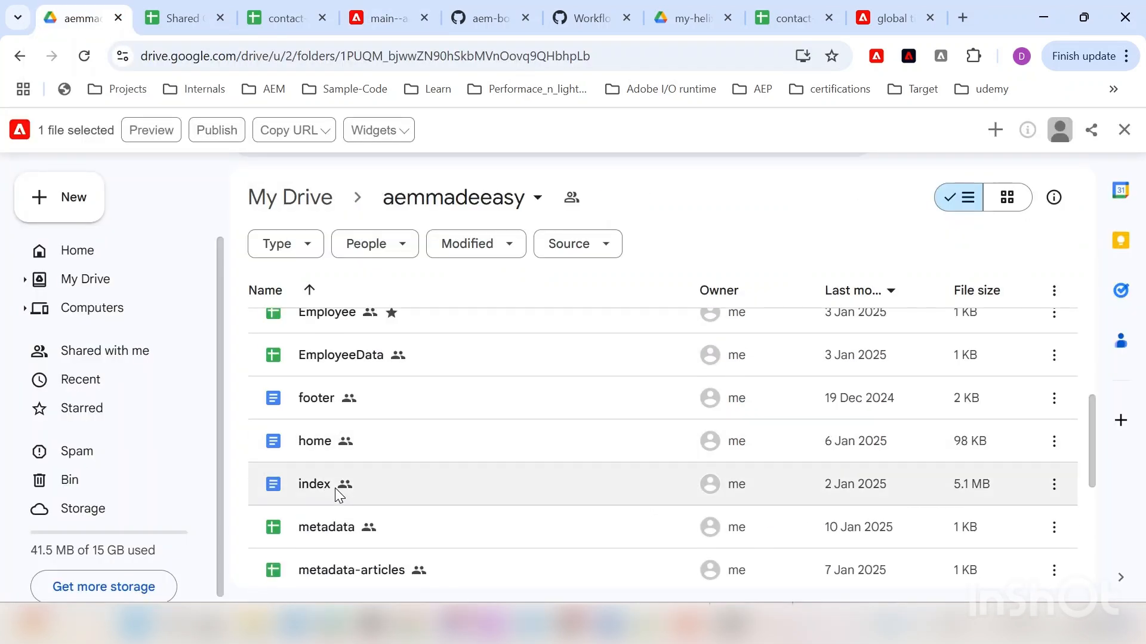
pyautogui.scroll(-5, 335, 487)
pyautogui.scroll(7, 353, 500)
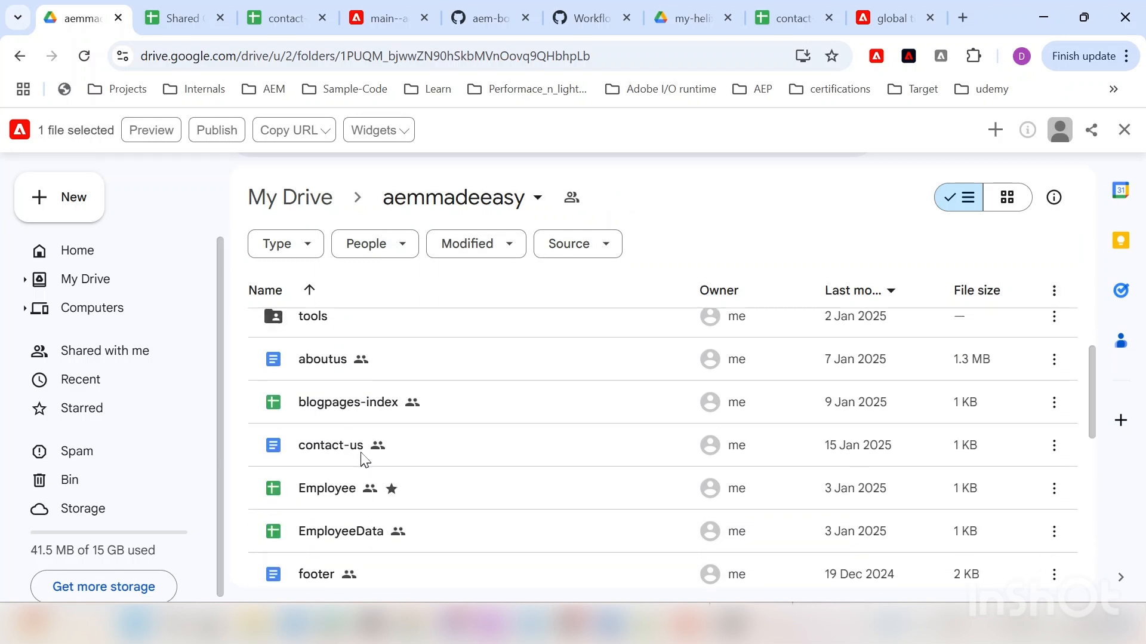
pyautogui.click(341, 456)
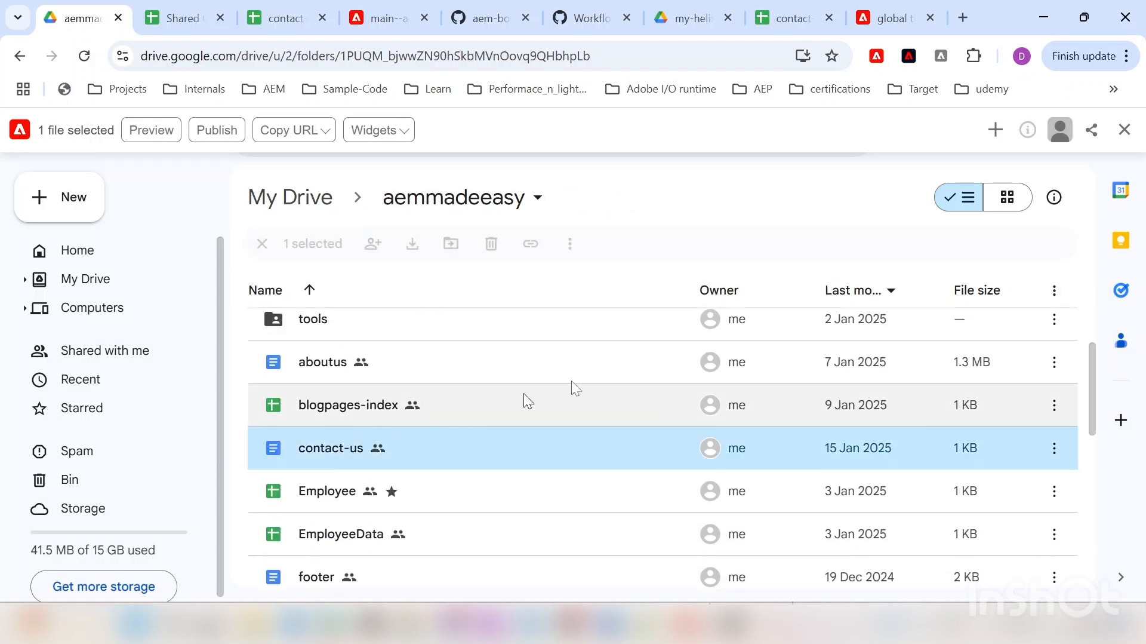
pyautogui.press('Return')
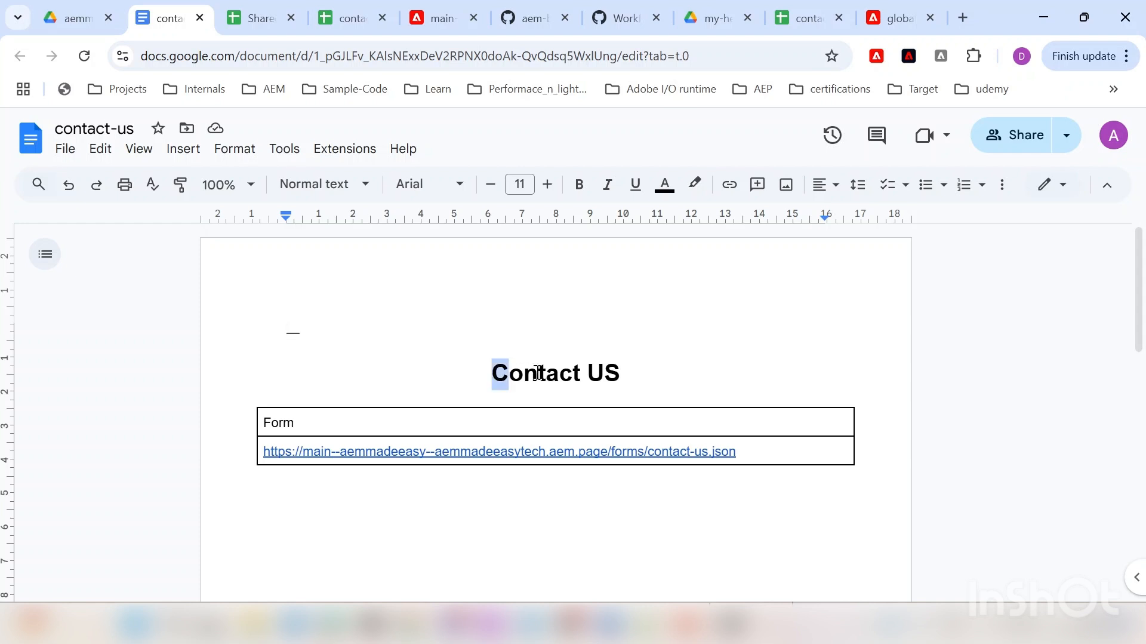
# Step: Inspect the Contact Us heading and the contact-us.json form link in the document's table
pyautogui.moveTo(496, 371); pyautogui.dragTo(634, 372)
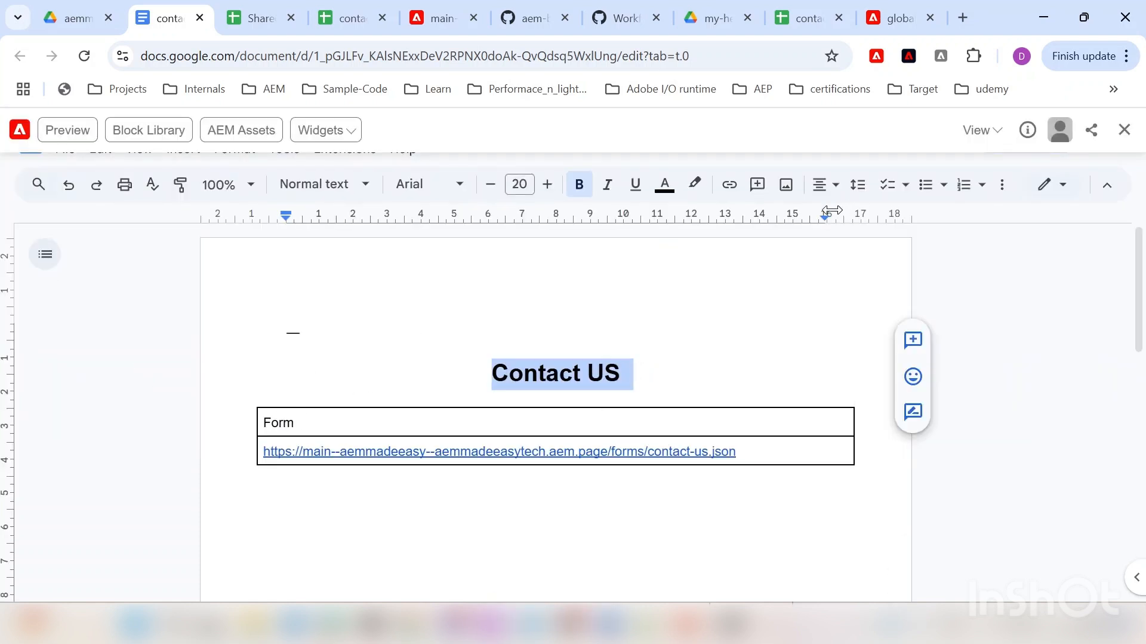
pyautogui.click(1125, 130)
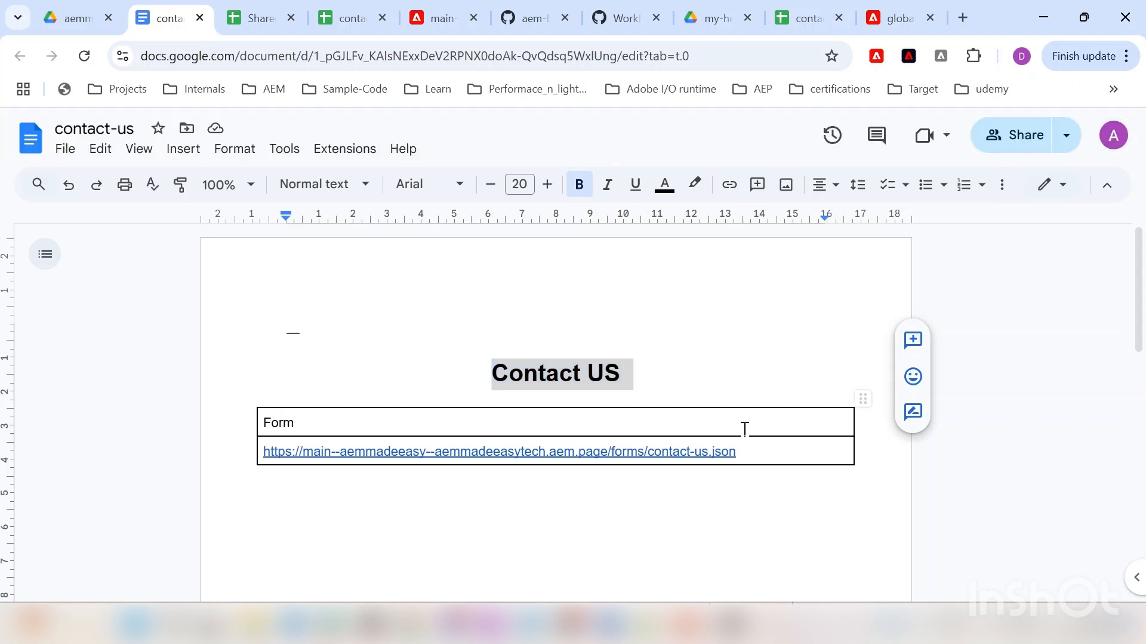
pyautogui.moveTo(767, 452); pyautogui.dragTo(250, 452)
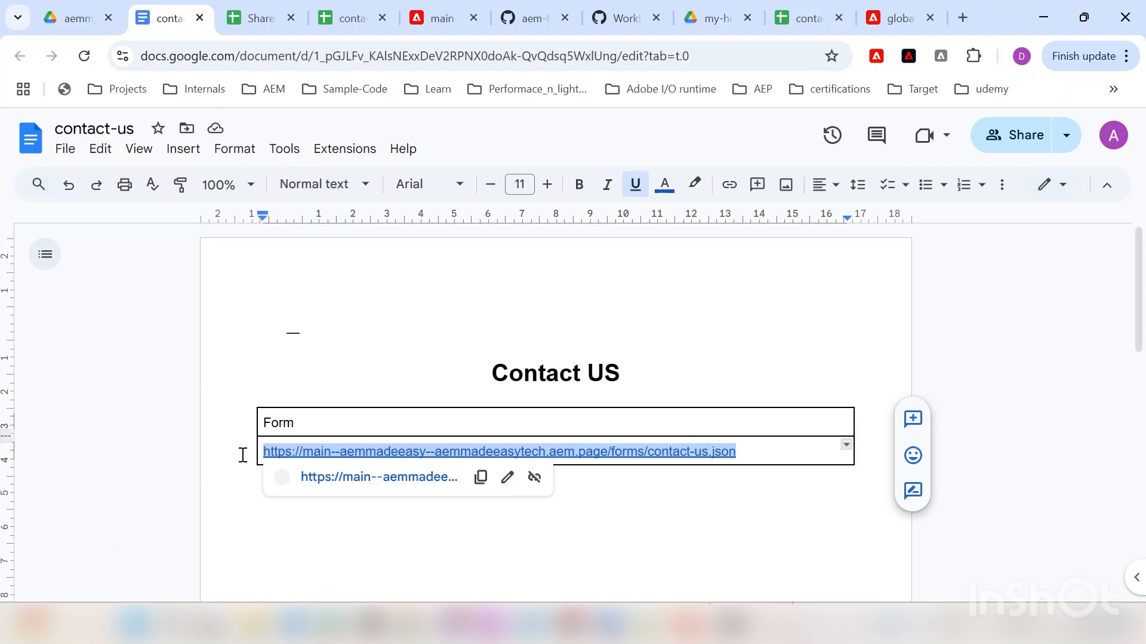
pyautogui.click(251, 452)
pyautogui.click(696, 489)
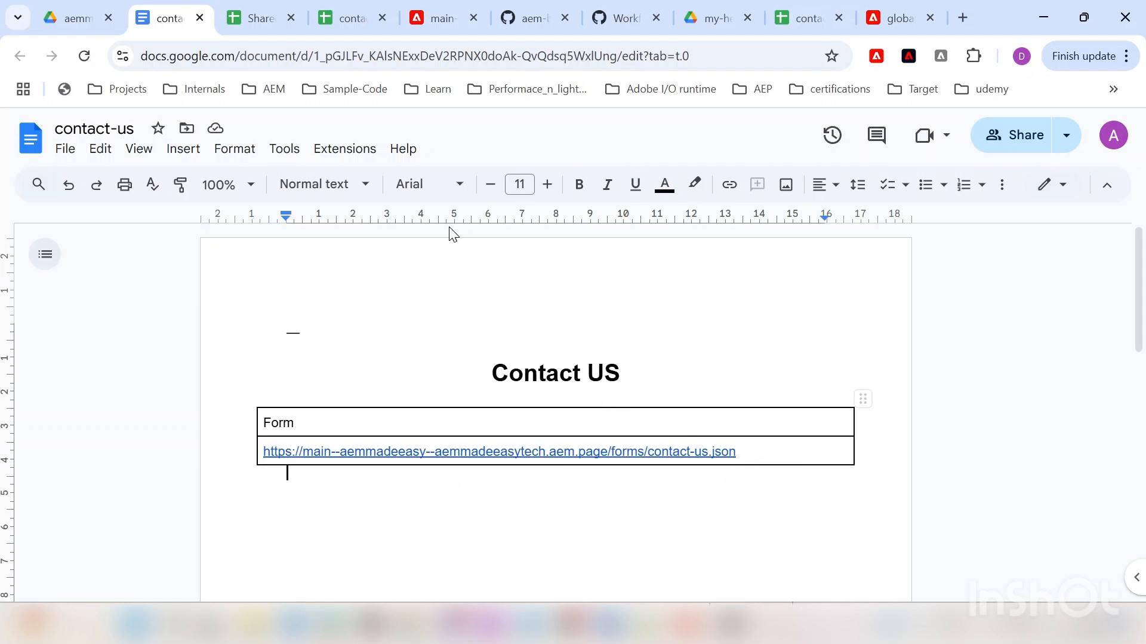
# Step: Glance at the Shared Country and contact-us spreadsheets and the published contact-us.json output
pyautogui.click(253, 12)
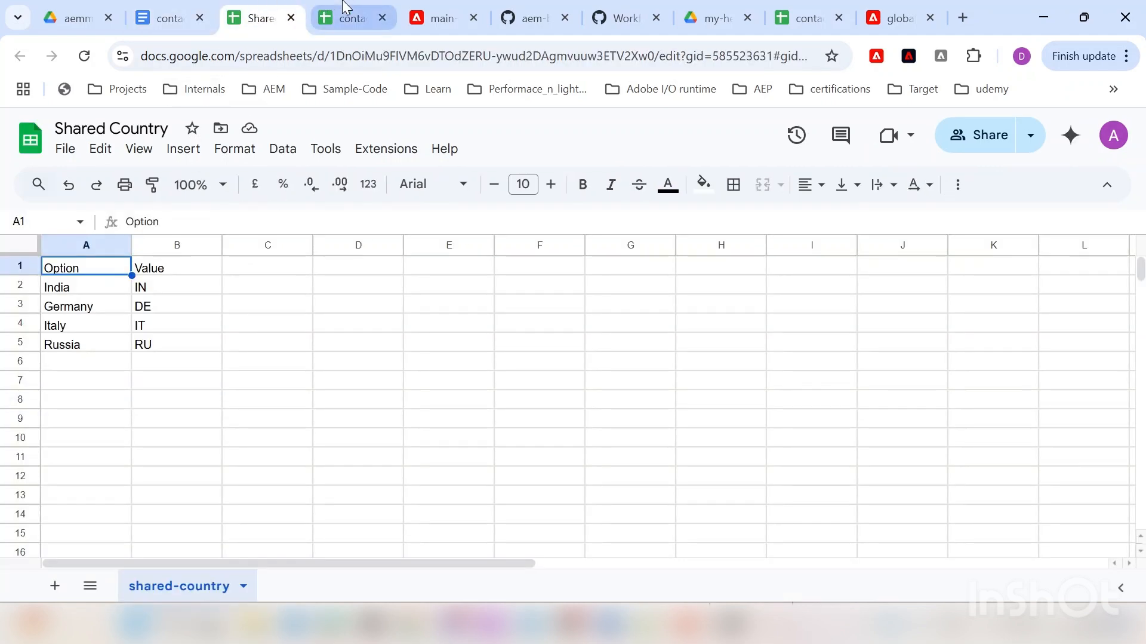
pyautogui.click(341, 15)
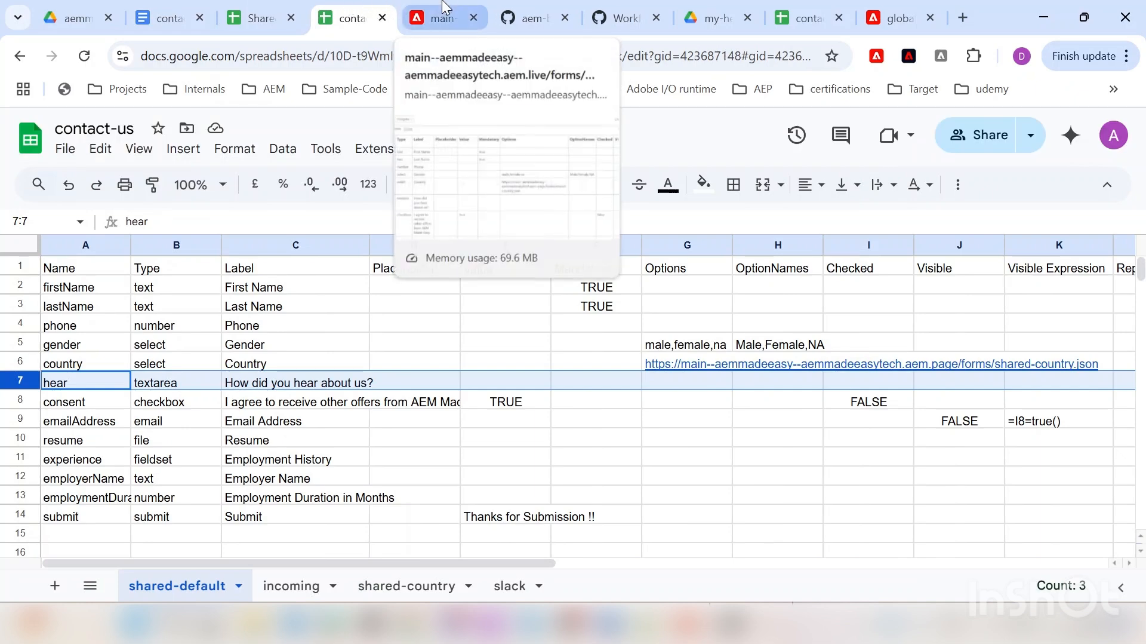
pyautogui.click(442, 9)
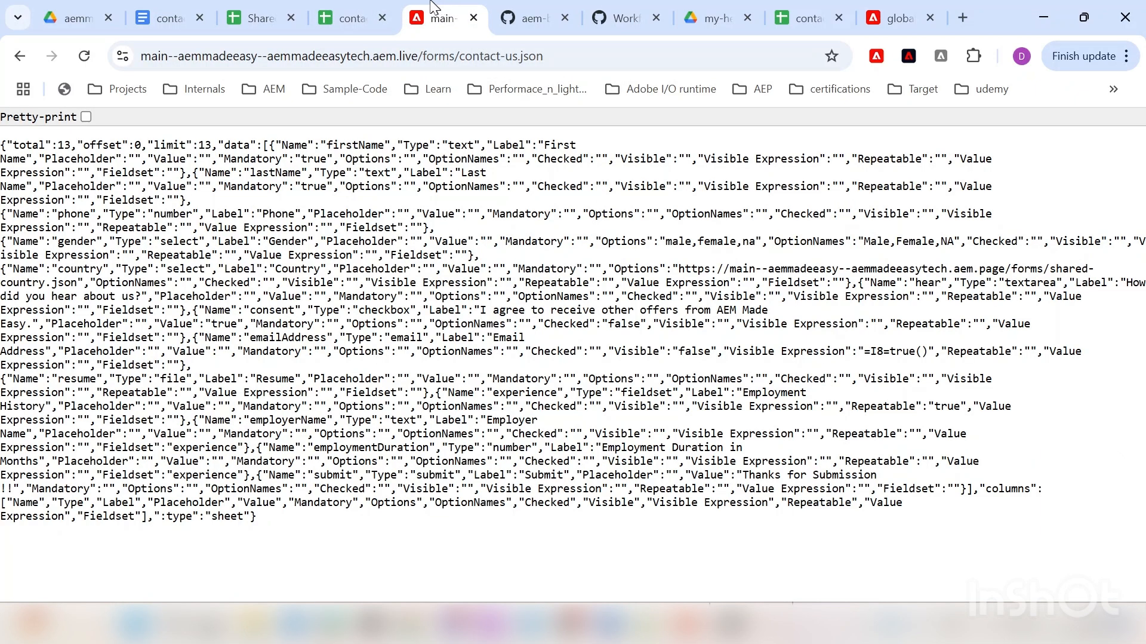
# Step: Back in the contact-us document, generate a page preview with AEM Sidekick
pyautogui.click(164, 18)
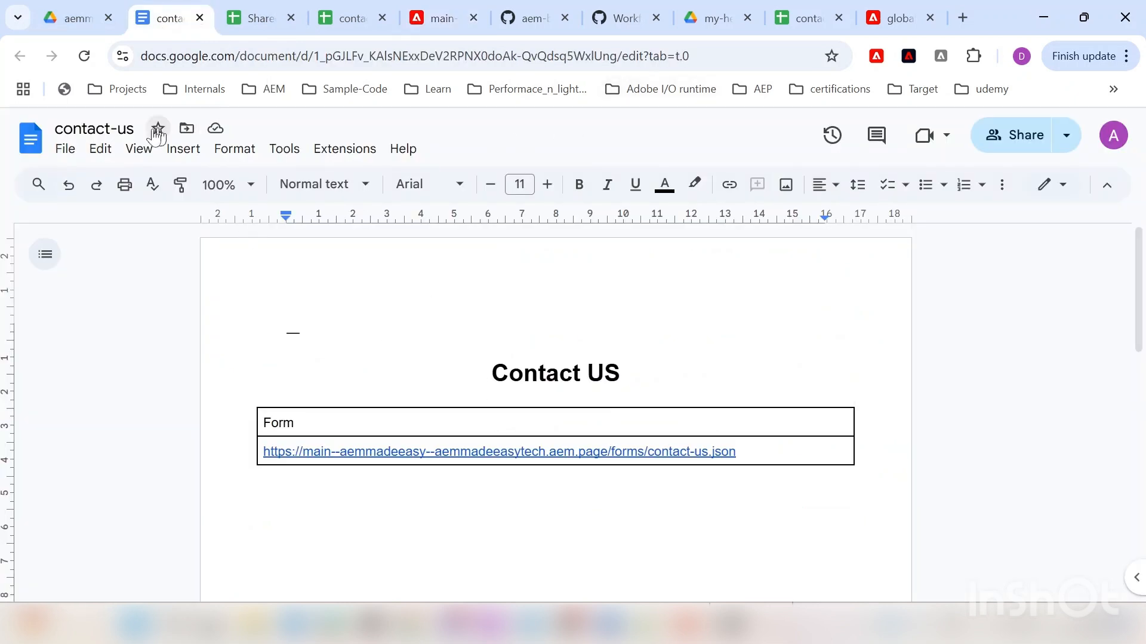
pyautogui.click(875, 57)
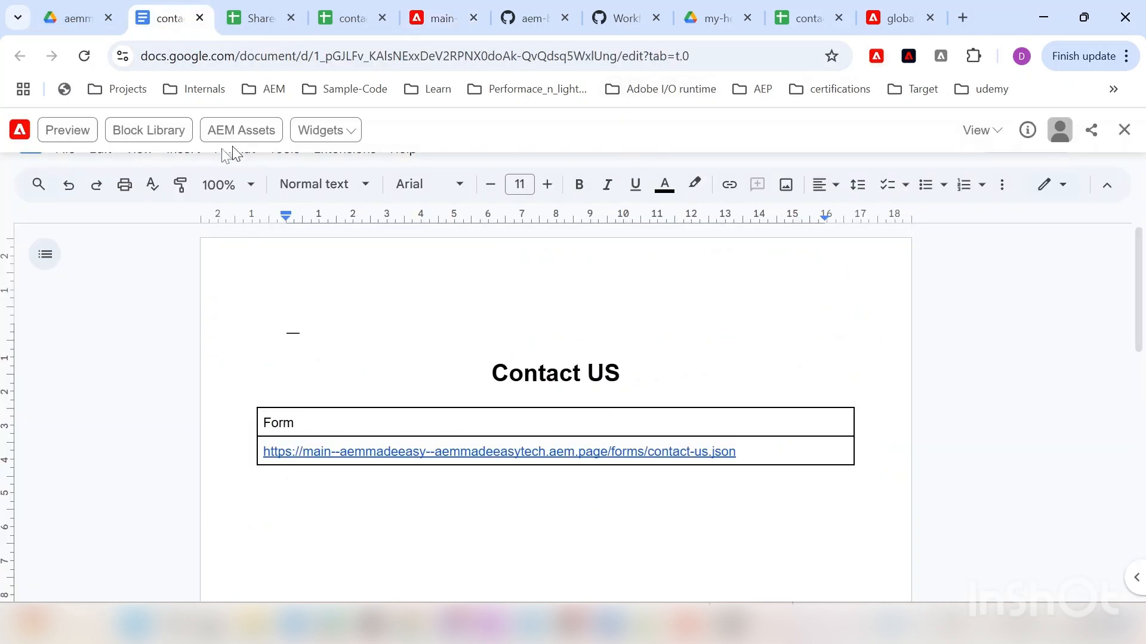
pyautogui.click(69, 131)
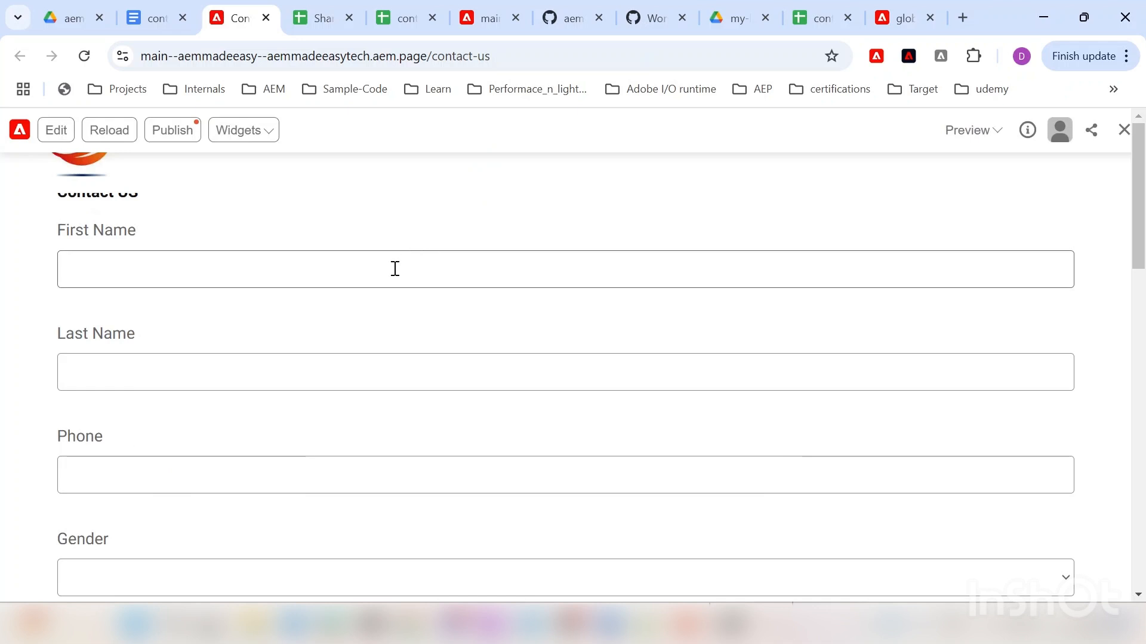
pyautogui.scroll(-5, 296, 302)
pyautogui.scroll(5, 274, 292)
pyautogui.scroll(-8, 279, 281)
pyautogui.scroll(8, 278, 289)
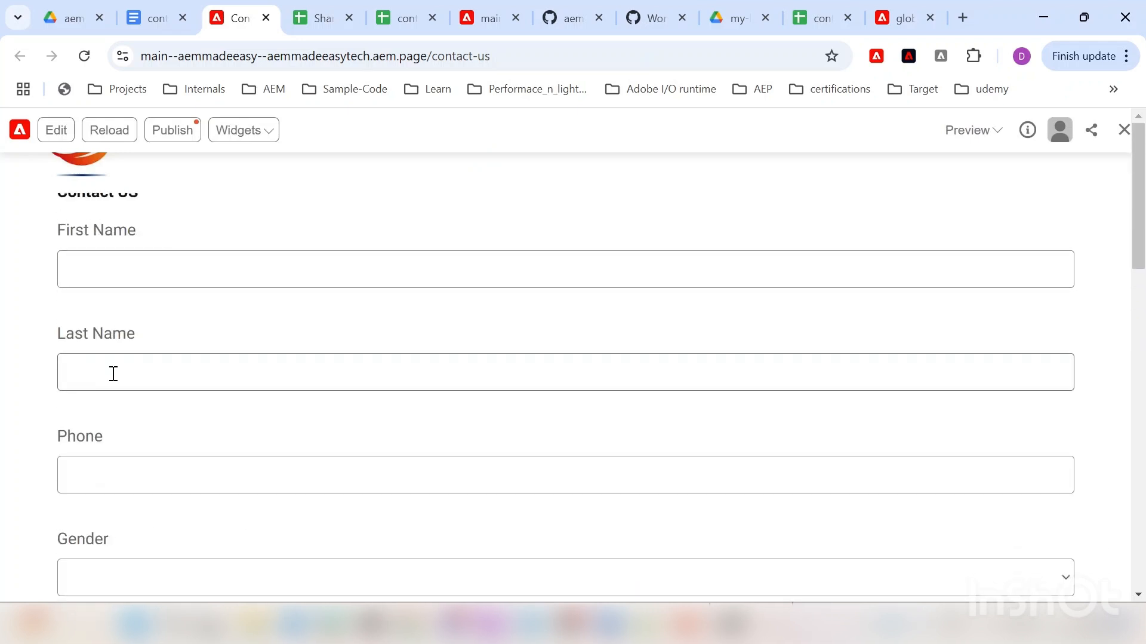
pyautogui.scroll(-4, 138, 382)
pyautogui.scroll(3, 140, 388)
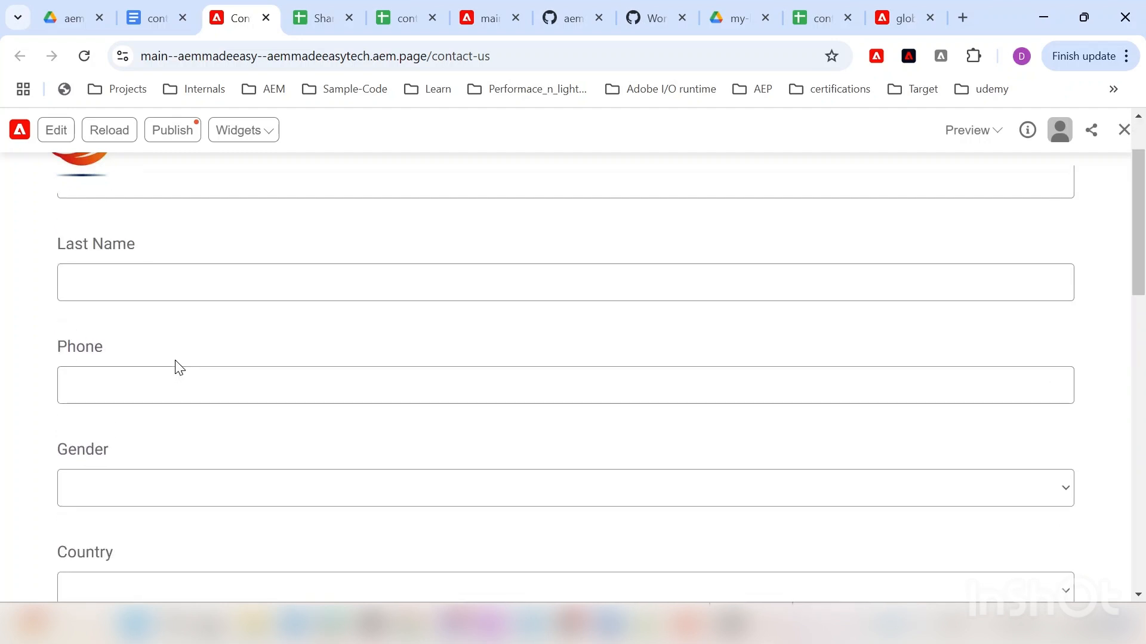
pyautogui.scroll(-3, 177, 365)
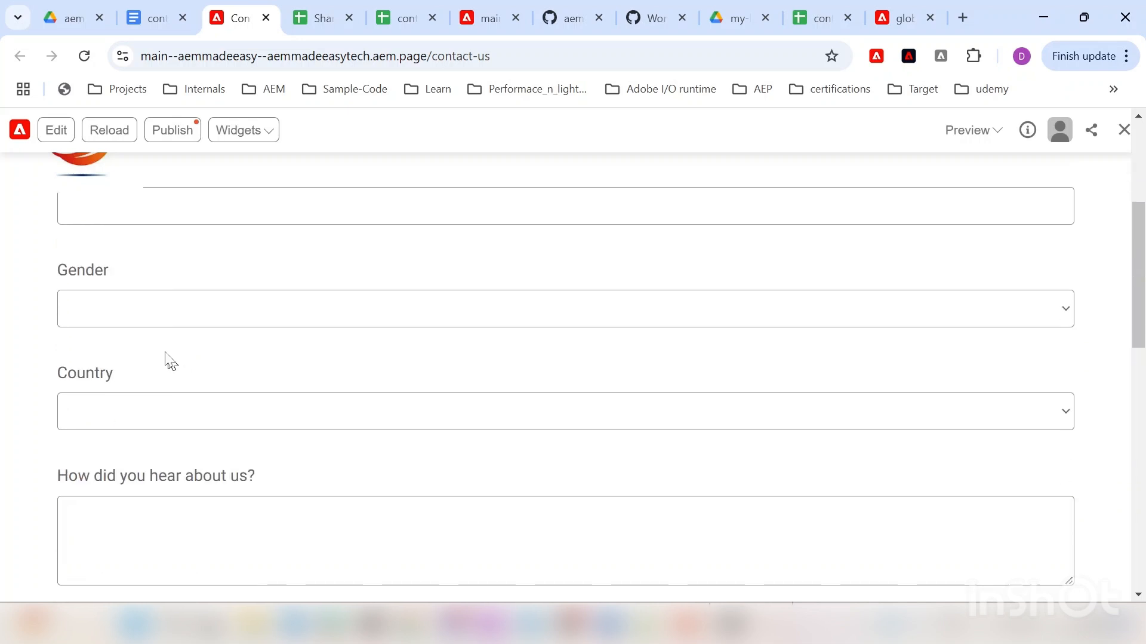
pyautogui.click(184, 308)
pyautogui.click(12, 289)
pyautogui.scroll(4, 52, 308)
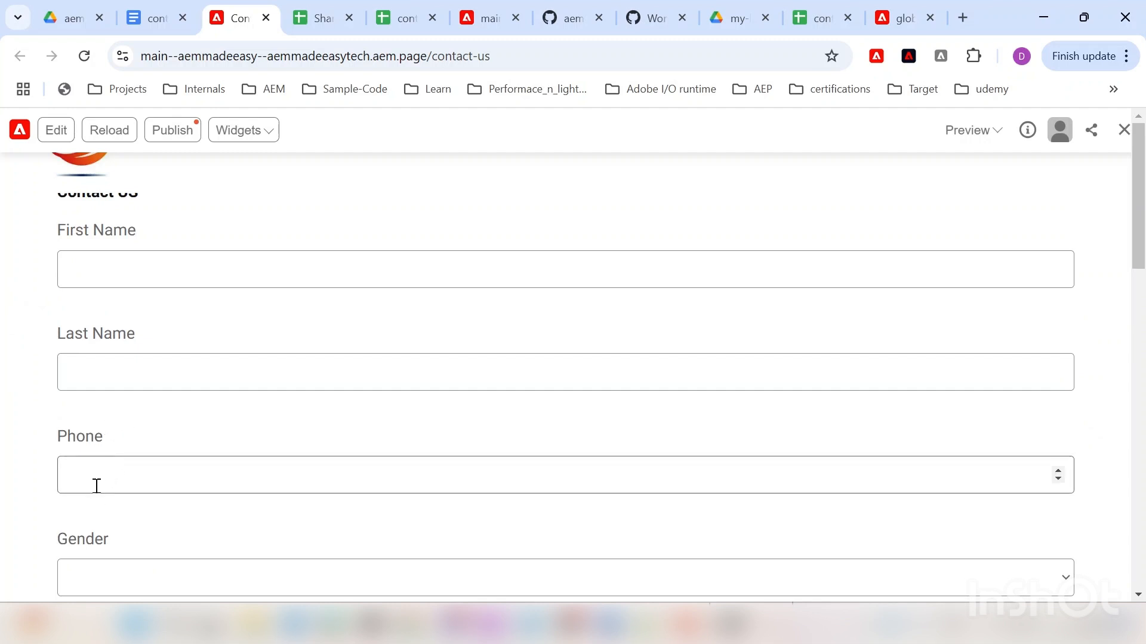
pyautogui.click(394, 18)
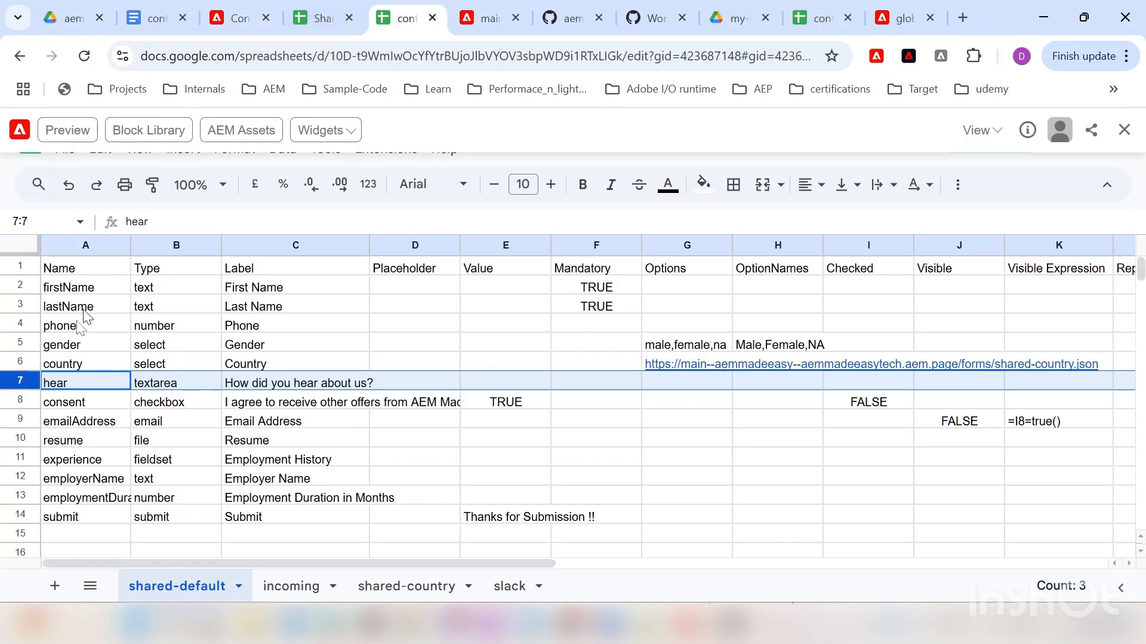
pyautogui.click(69, 326)
pyautogui.click(162, 326)
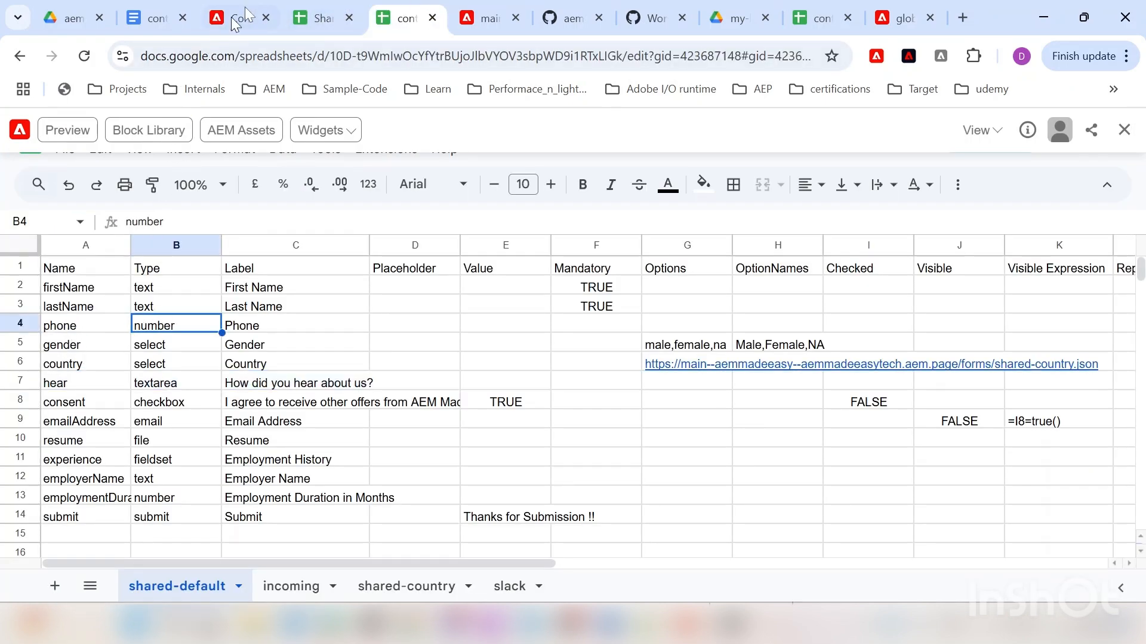
pyautogui.click(256, 8)
pyautogui.click(94, 469)
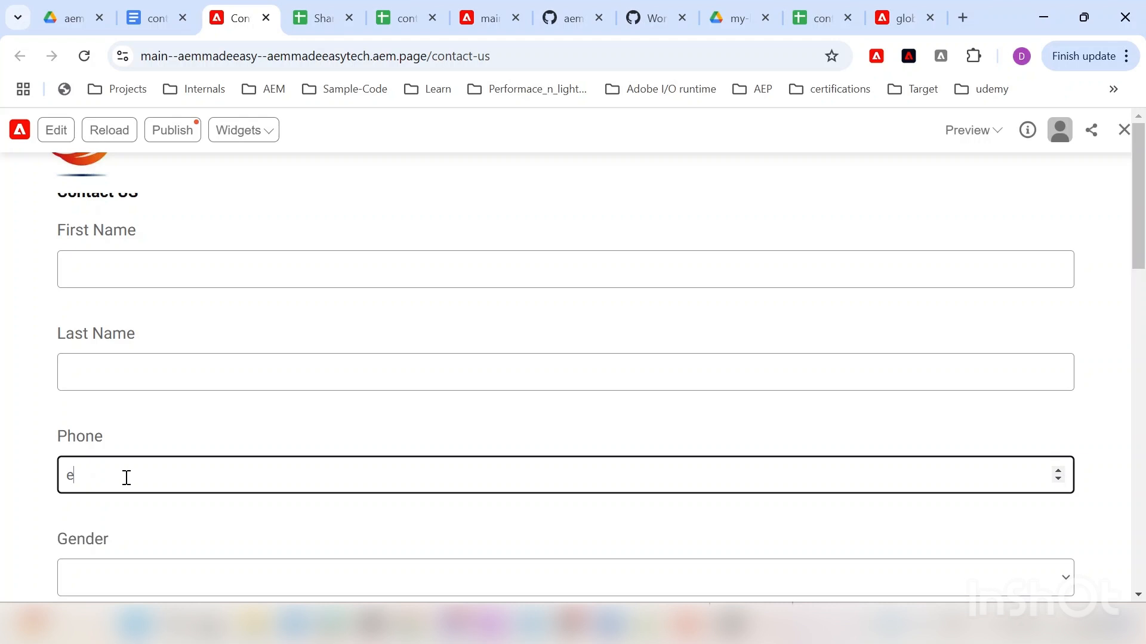
# Step: Enter 888 in the preview's Phone field and blur it to test number-only validation
pyautogui.click(168, 526)
pyautogui.click(171, 478)
pyautogui.click(120, 518)
pyautogui.click(109, 475)
pyautogui.write('888')
pyautogui.click(108, 516)
pyautogui.click(115, 469)
# Step: Scroll over the preview form, then bring up the Shared Country spreadsheet
pyautogui.scroll(-3, 117, 463)
pyautogui.scroll(3, 113, 463)
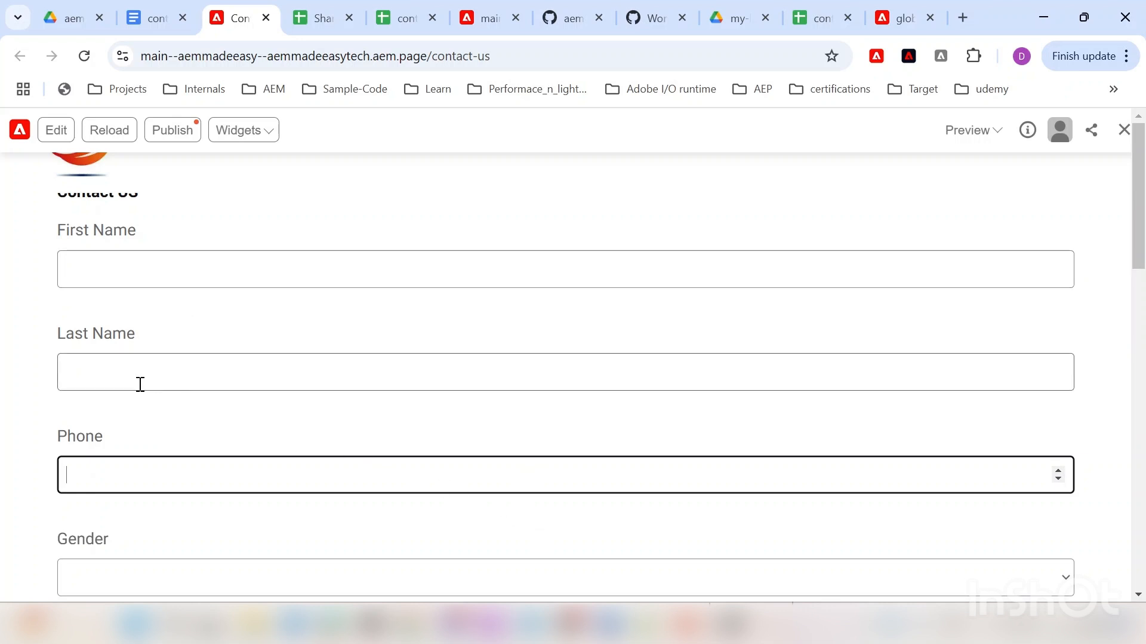
pyautogui.scroll(-1, 86, 399)
pyautogui.scroll(1, 84, 400)
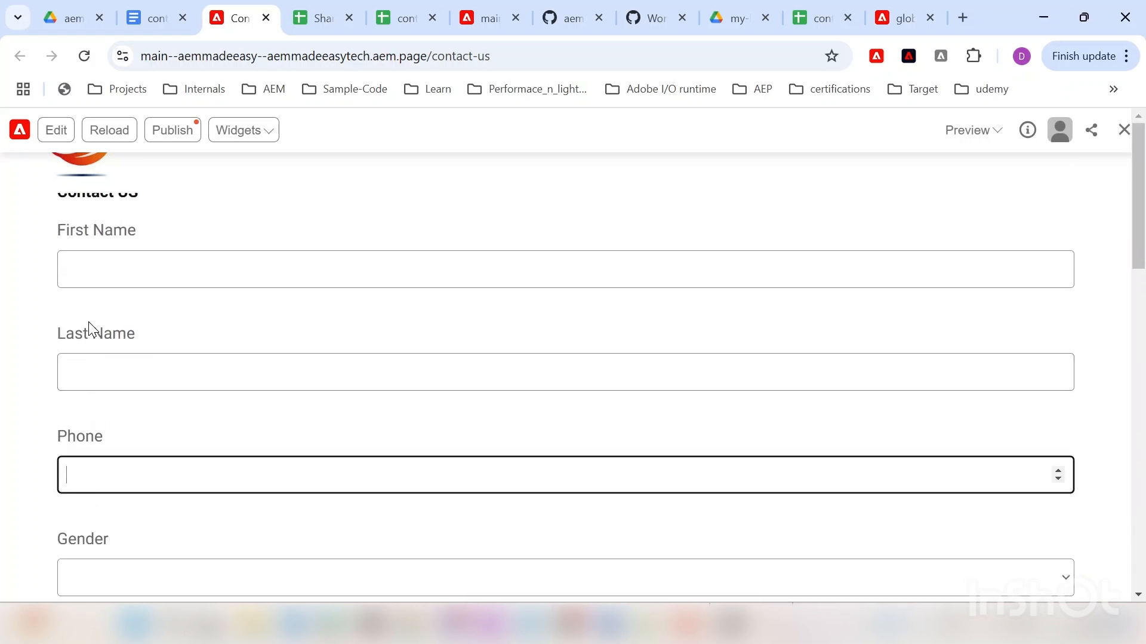
pyautogui.click(326, 16)
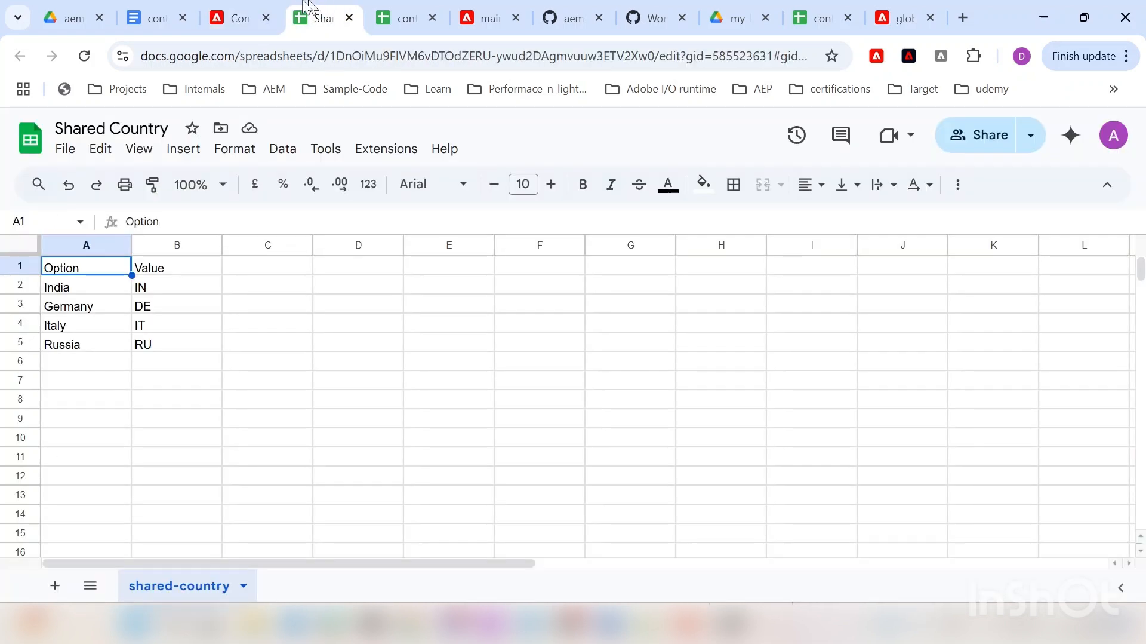
# Step: Check the Gender options in sheet cell G5, then pick Male for Gender on the preview form
pyautogui.click(401, 17)
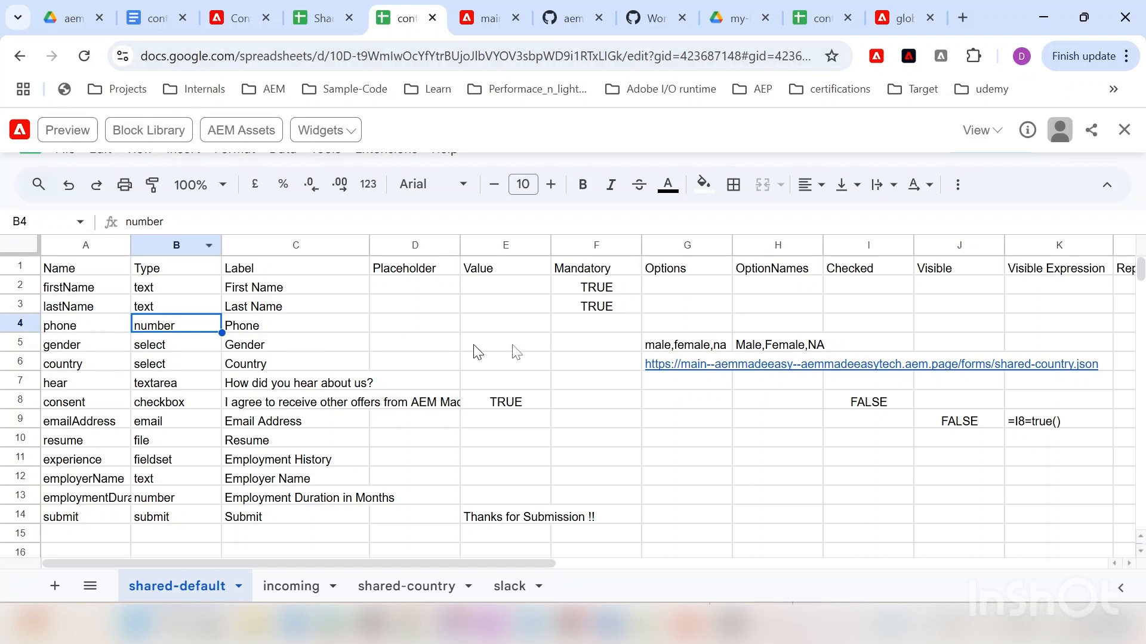
pyautogui.click(650, 345)
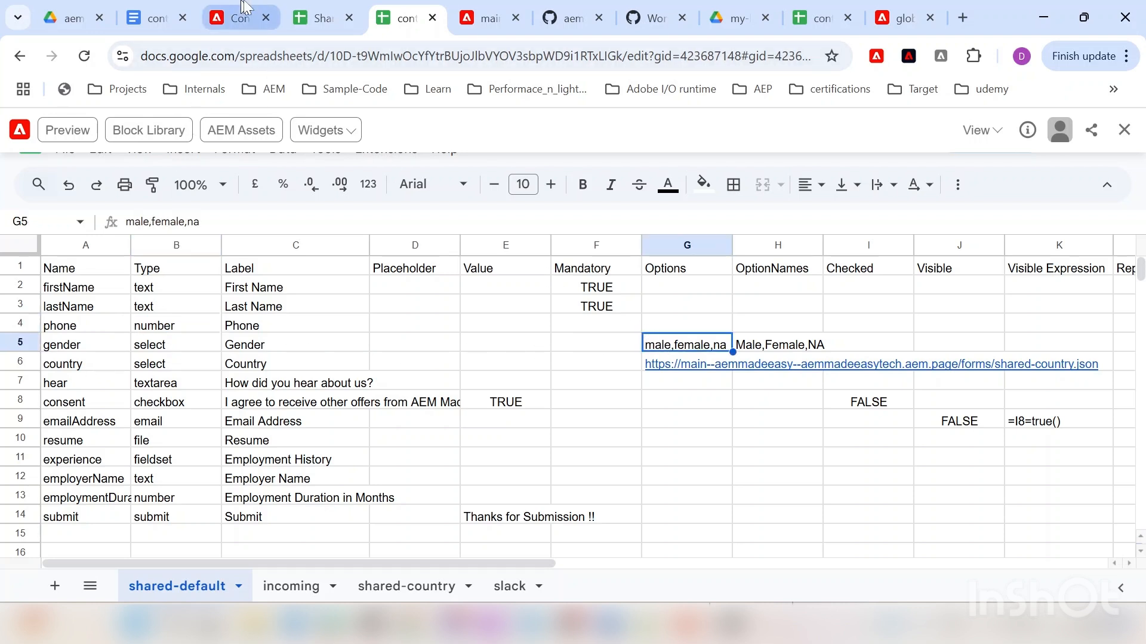
pyautogui.click(239, 18)
pyautogui.scroll(-3, 161, 395)
pyautogui.click(154, 394)
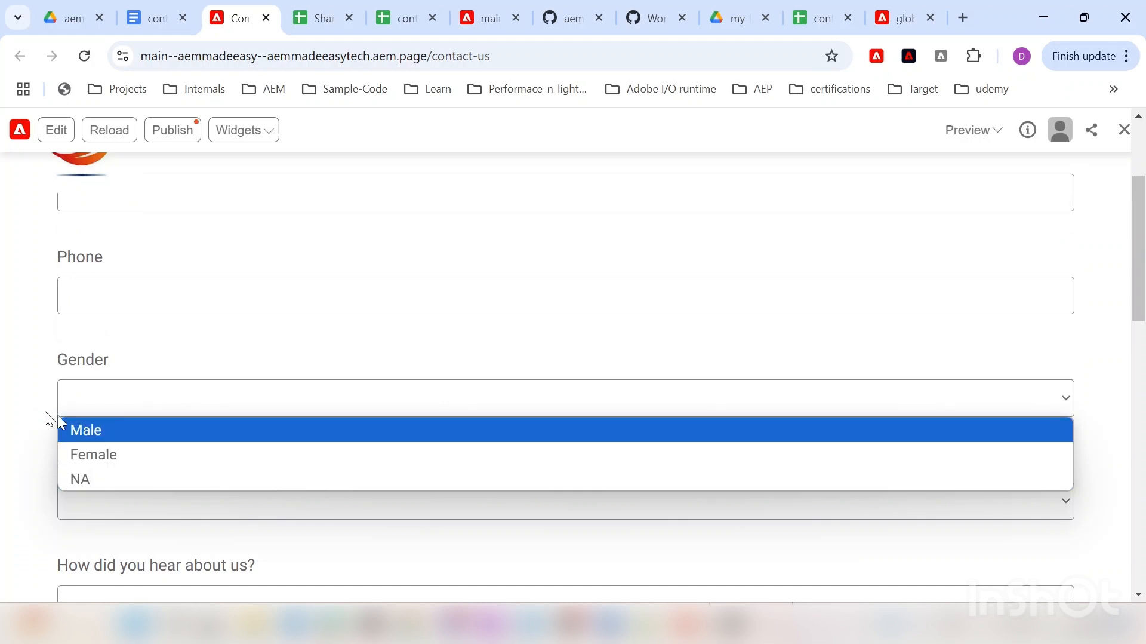
pyautogui.click(116, 435)
pyautogui.scroll(-1, 129, 361)
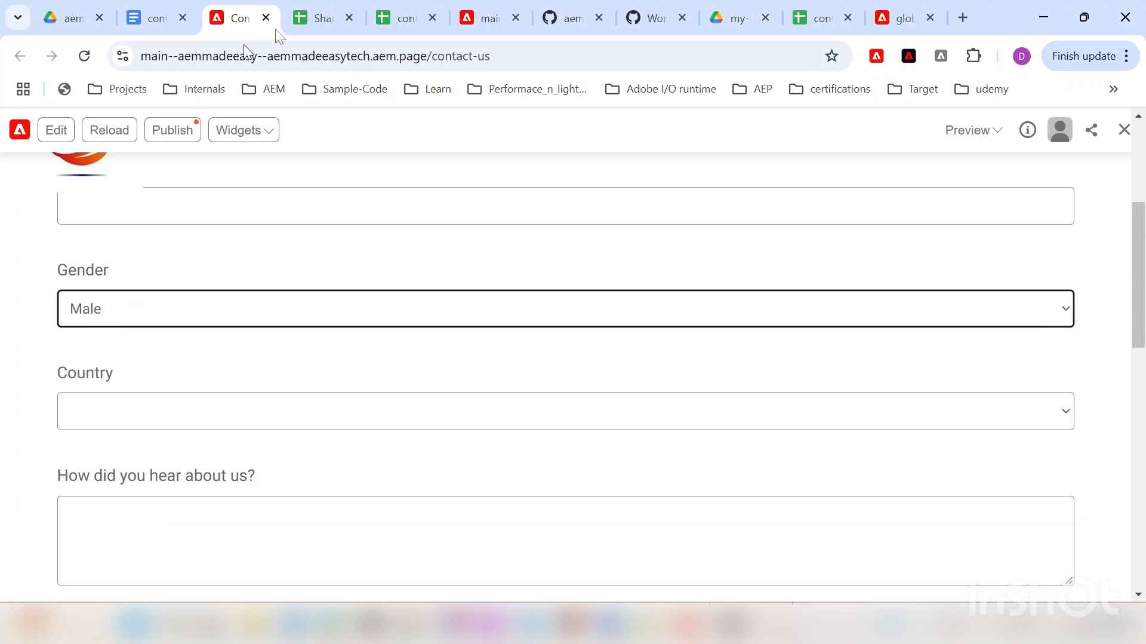
# Step: Look over the Shared Country sheet, form sheet and document, then open the preview's empty Country list
pyautogui.click(335, 8)
pyautogui.click(399, 18)
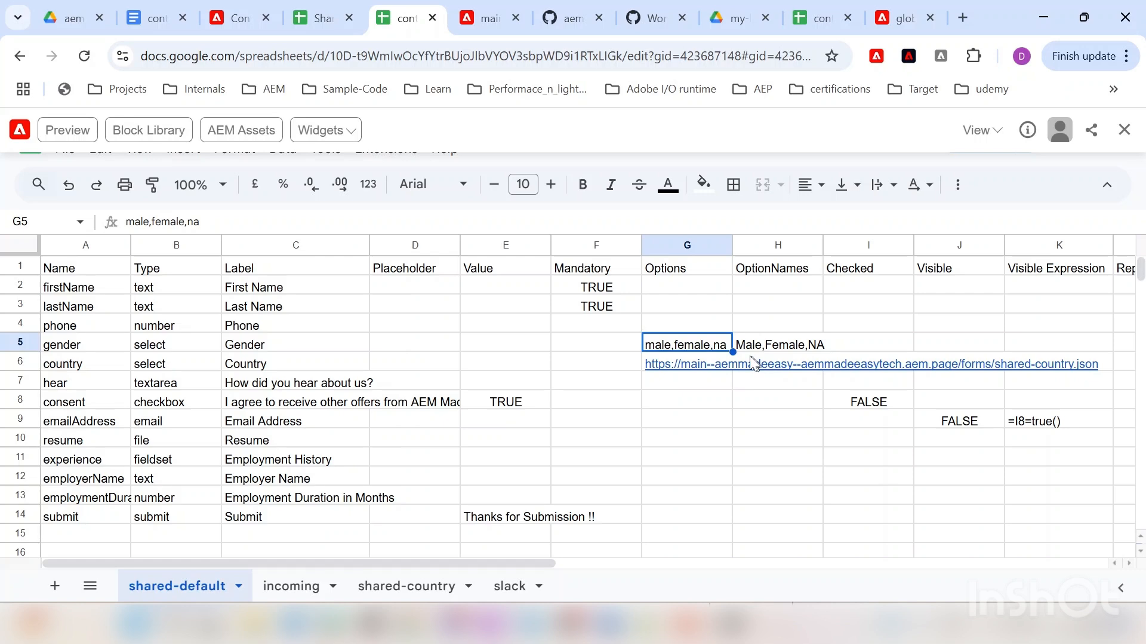
pyautogui.click(156, 17)
pyautogui.click(237, 12)
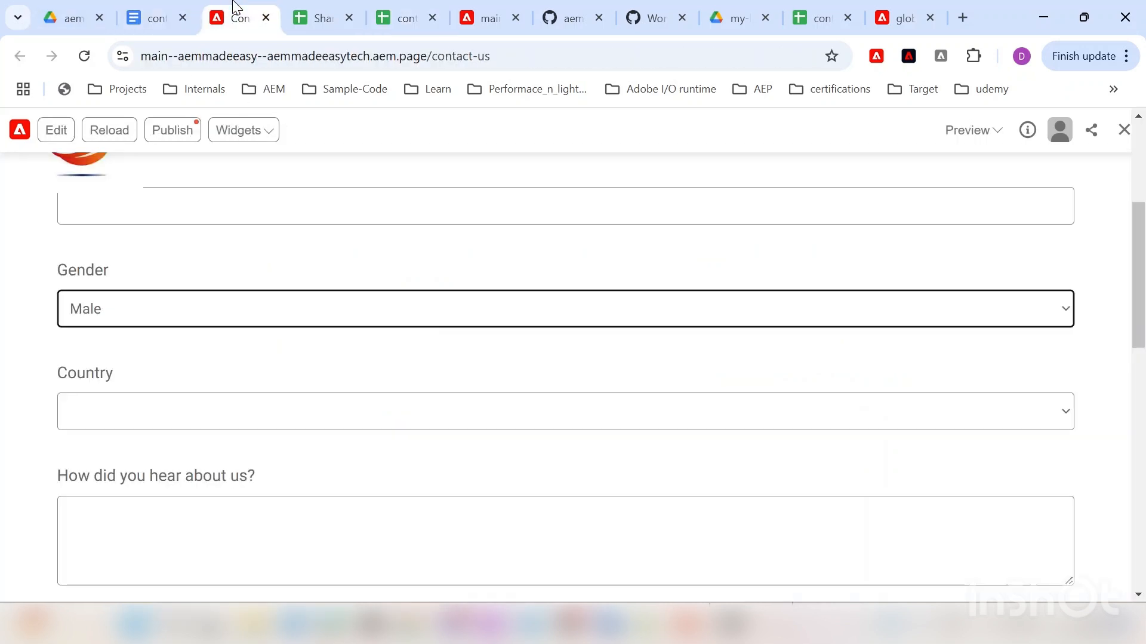
pyautogui.click(325, 14)
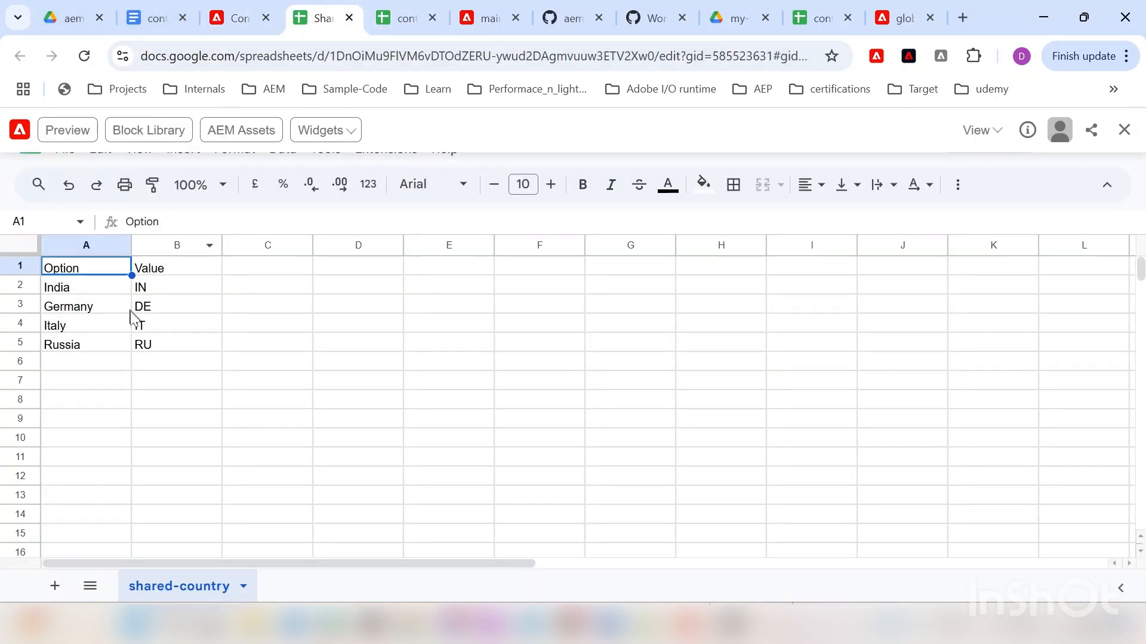
pyautogui.click(247, 8)
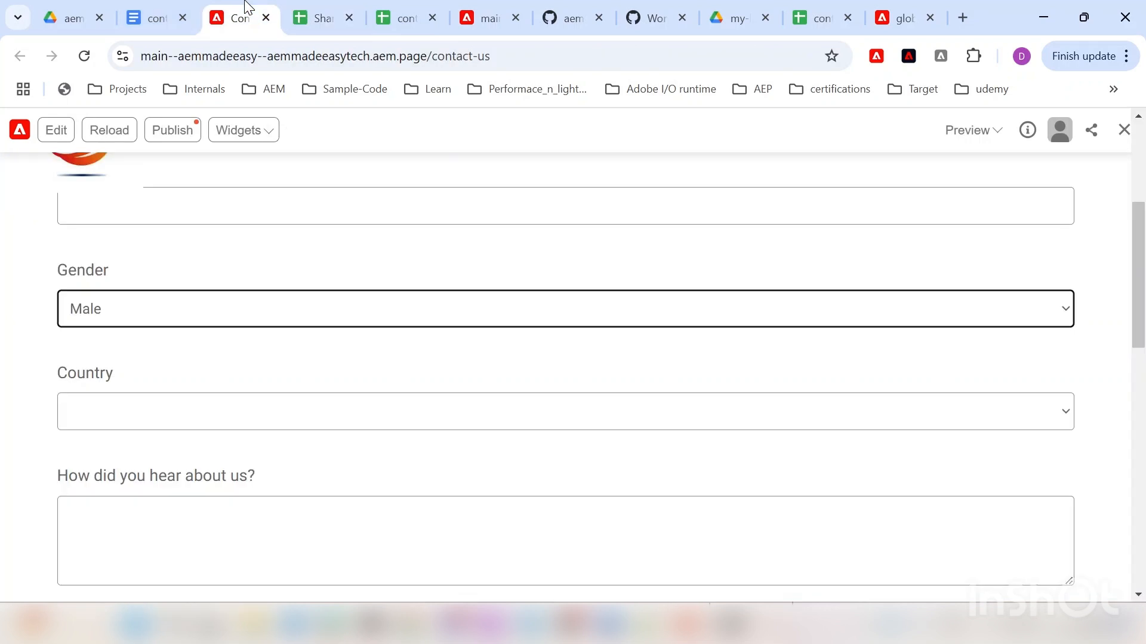
pyautogui.click(116, 412)
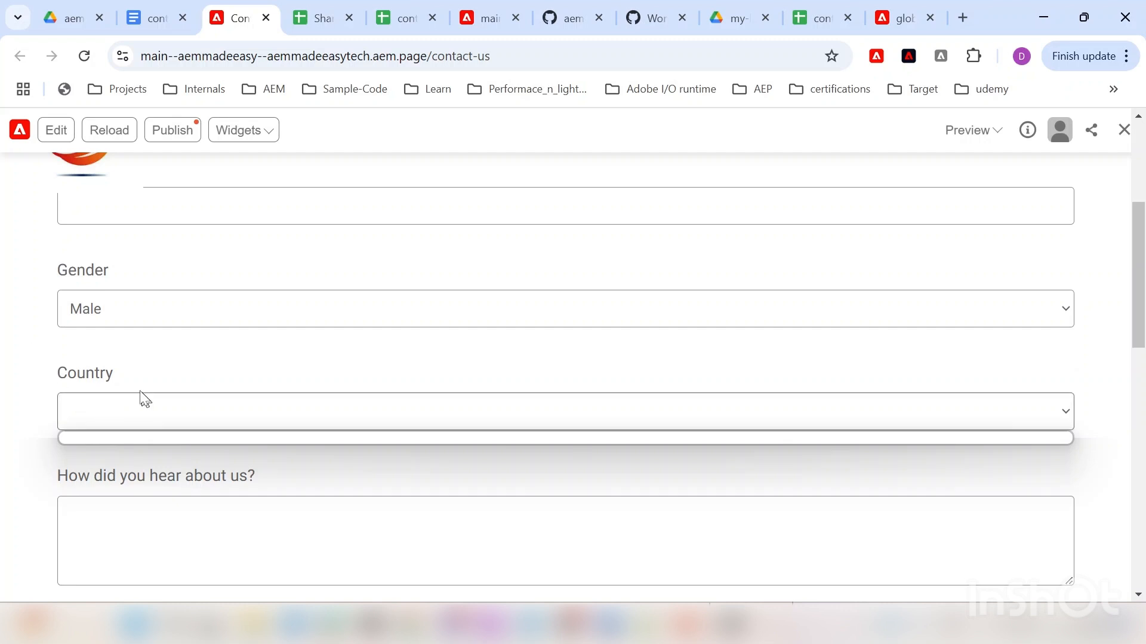
pyautogui.click(2, 354)
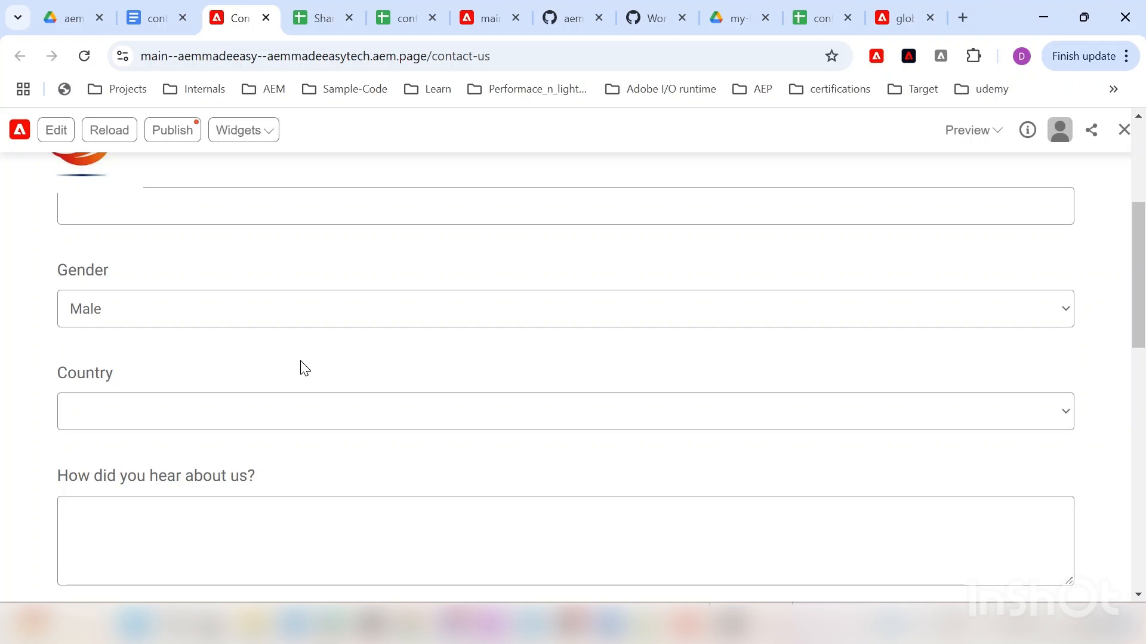
# Step: Open the Country dropdown on localhost:3000/form-test, showing India through New Zeland
pyautogui.click(896, 7)
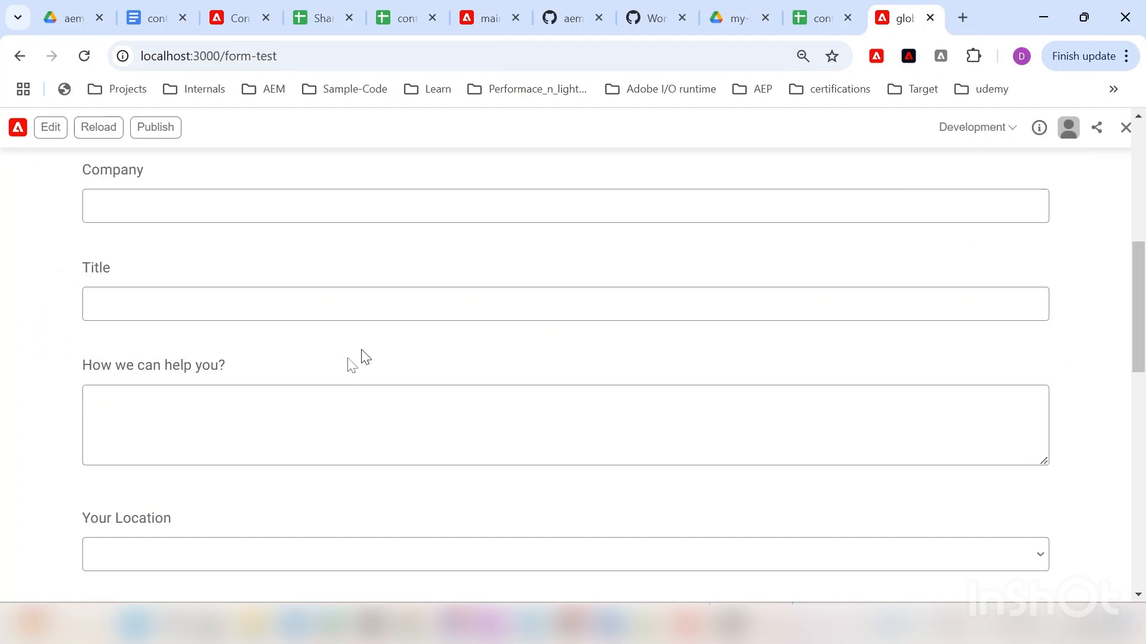
pyautogui.scroll(-3, 195, 383)
pyautogui.scroll(4, 194, 384)
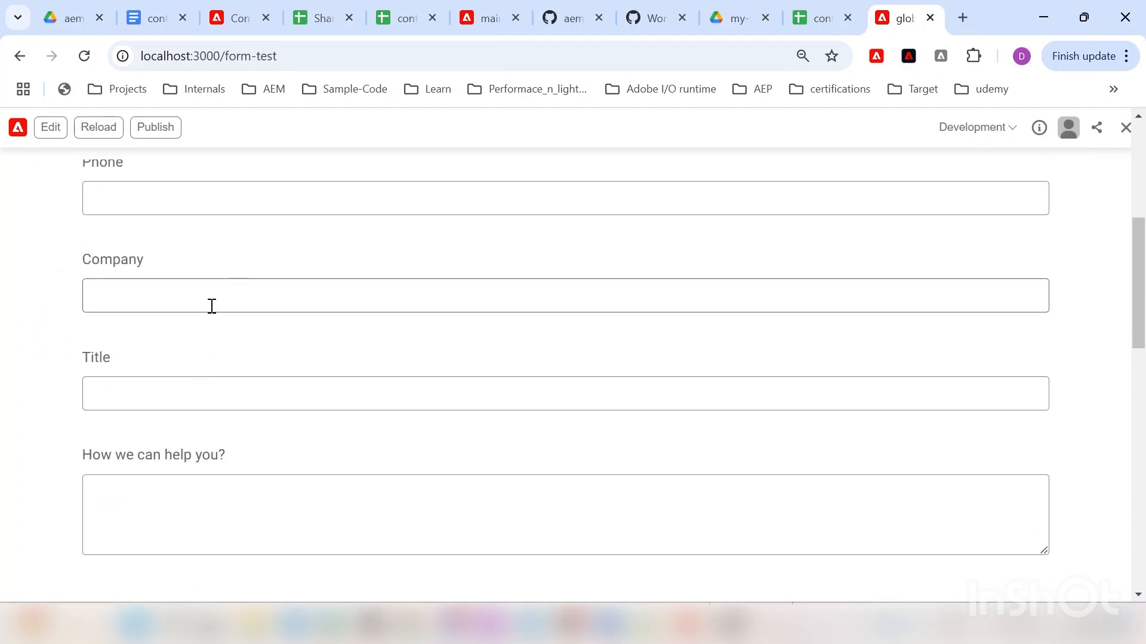
pyautogui.scroll(-3, 212, 303)
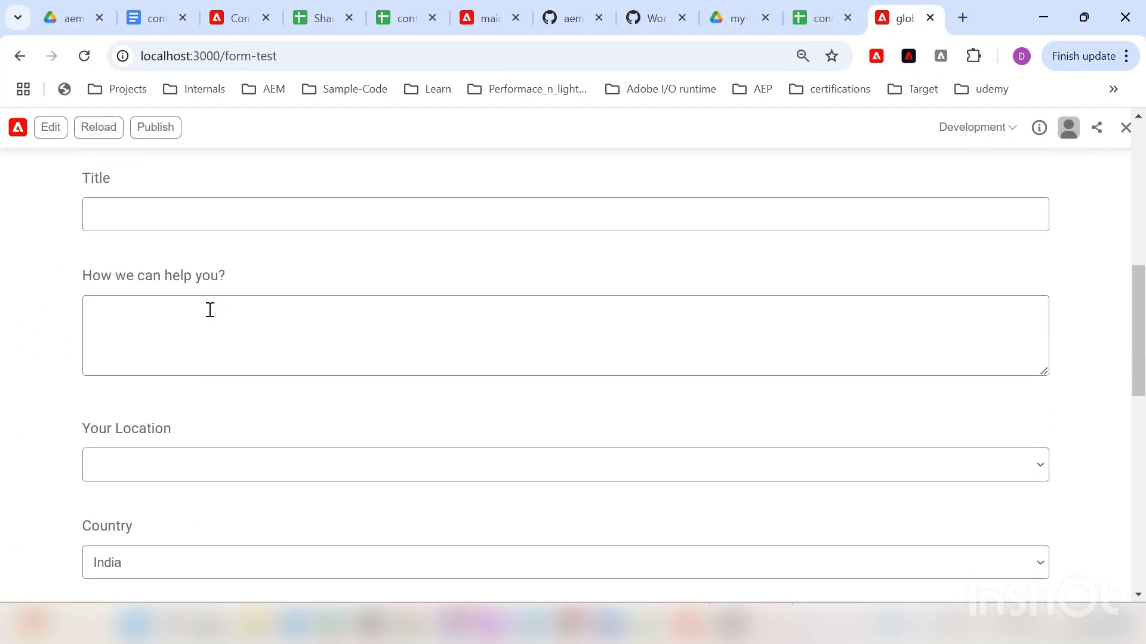
pyautogui.scroll(-3, 210, 309)
pyautogui.click(170, 382)
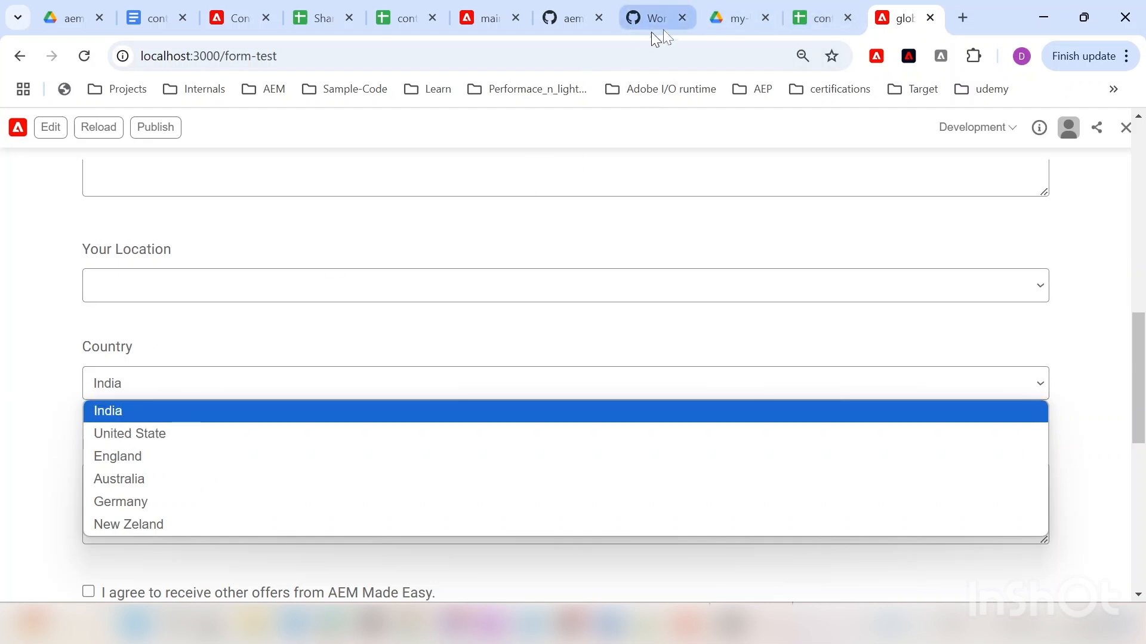
# Step: Open Shared Country (India/in to New Zeland/nz) from the Drive sheet folder, then go back to form-test
pyautogui.click(741, 6)
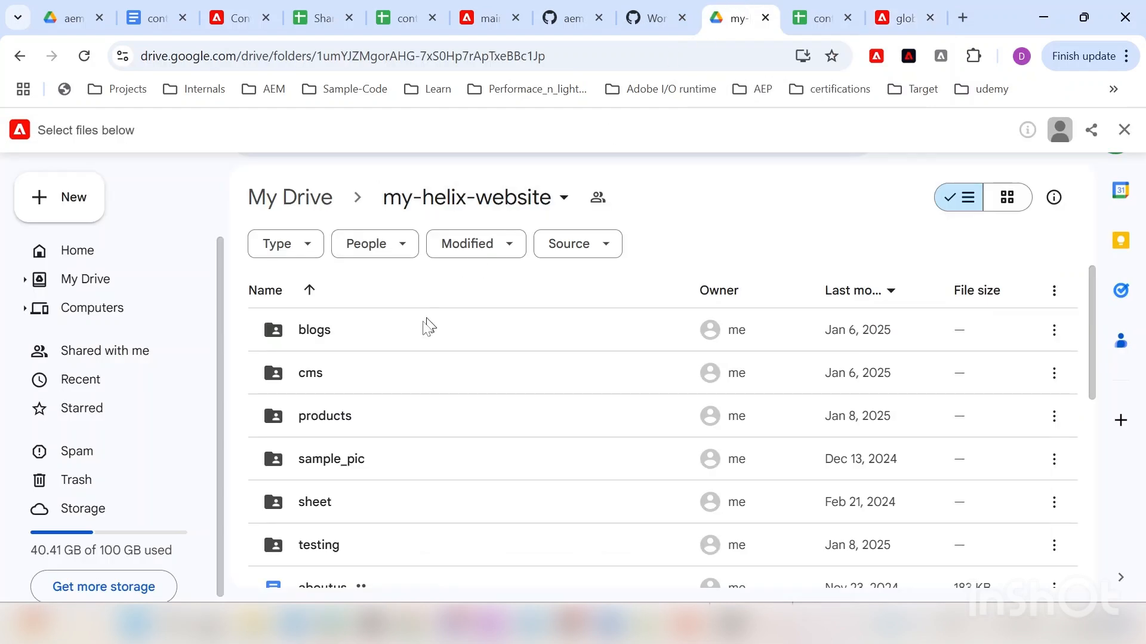
pyautogui.scroll(-5, 418, 358)
pyautogui.scroll(3, 388, 418)
pyautogui.doubleClick(318, 413)
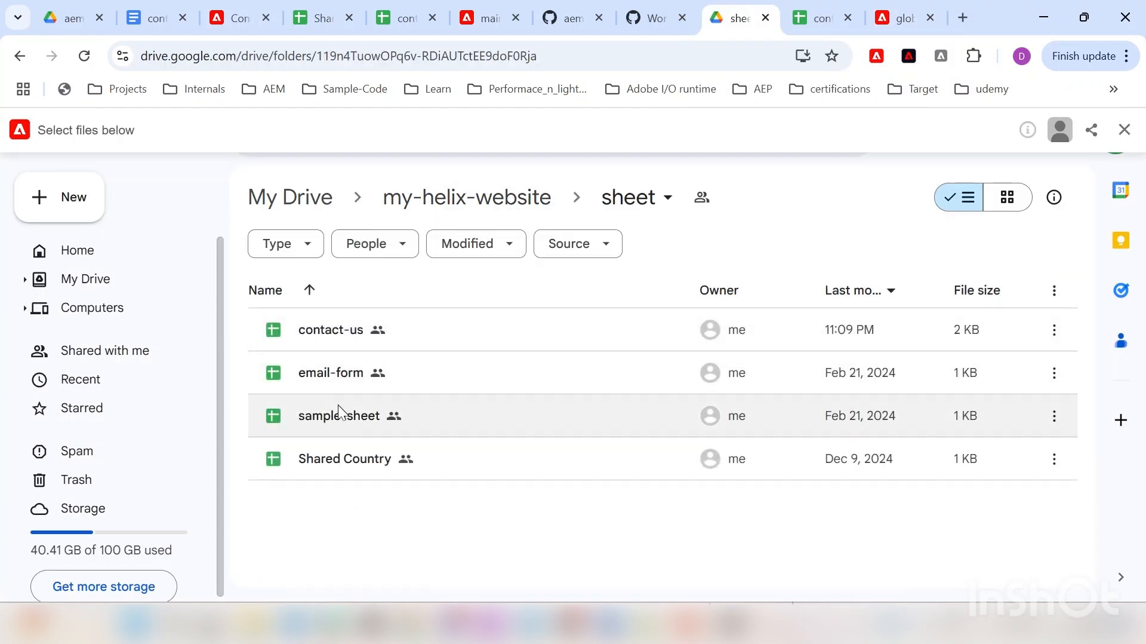
pyautogui.doubleClick(343, 455)
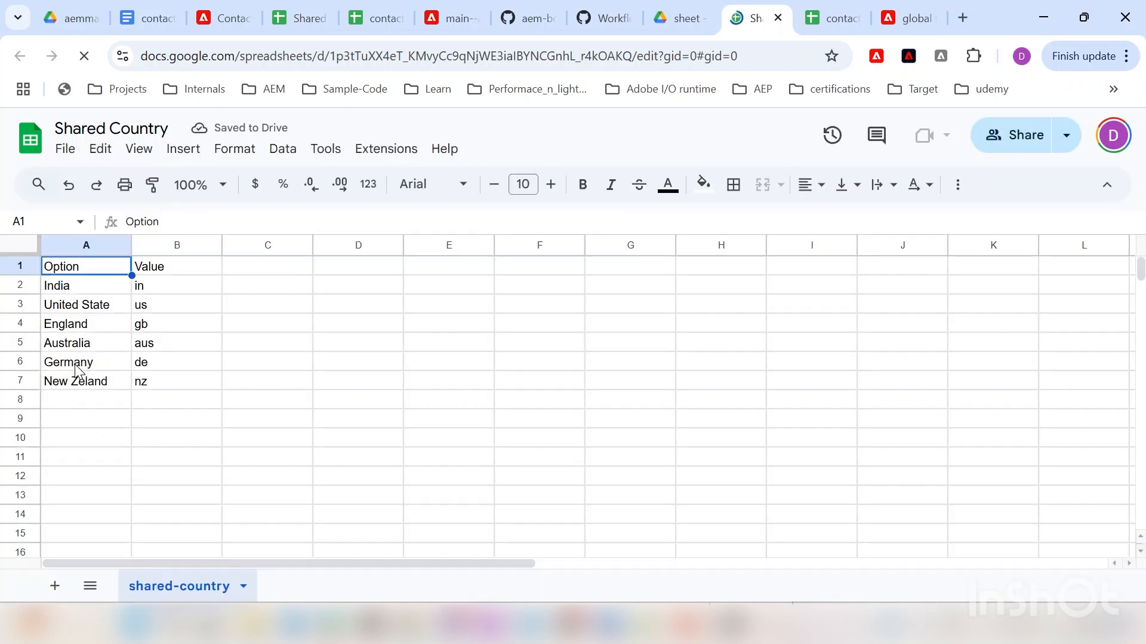
pyautogui.click(905, 16)
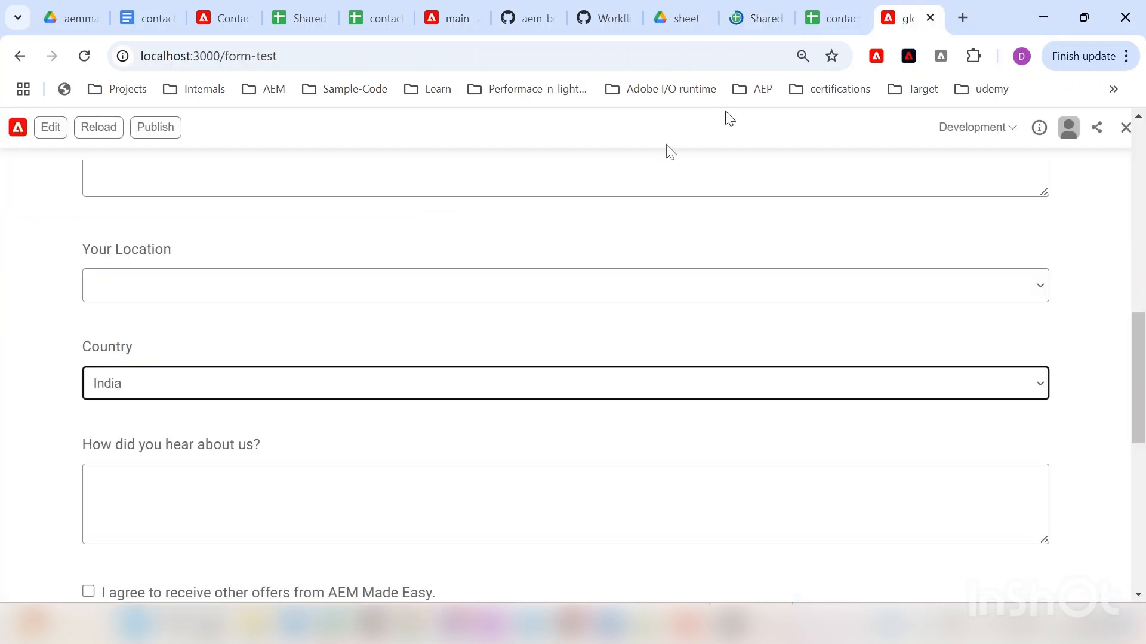
pyautogui.click(200, 390)
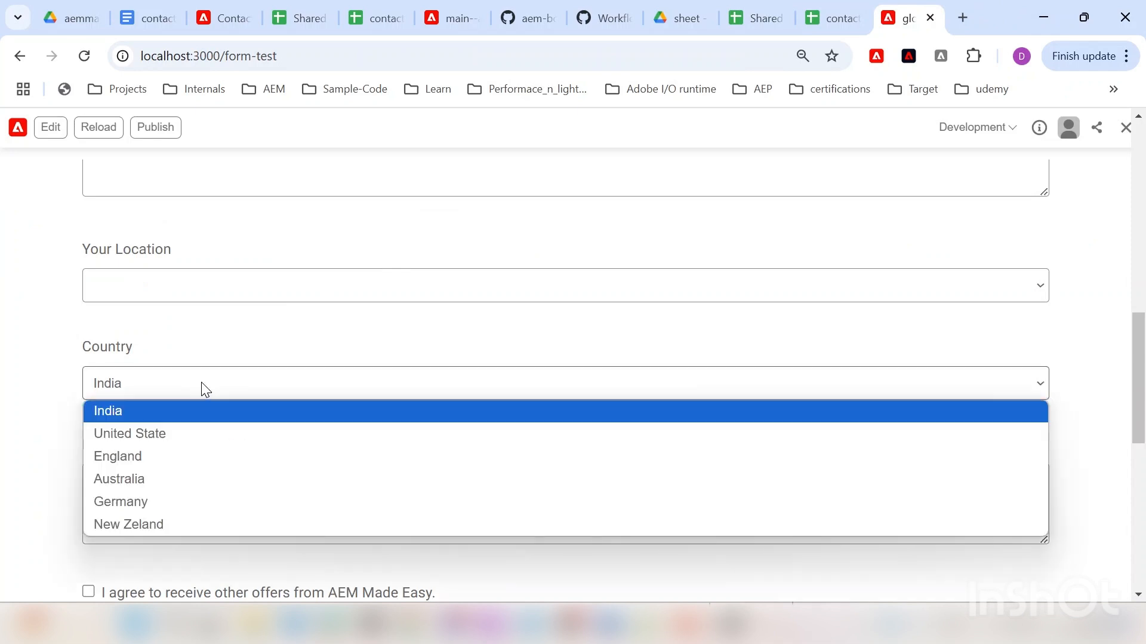
pyautogui.click(5, 326)
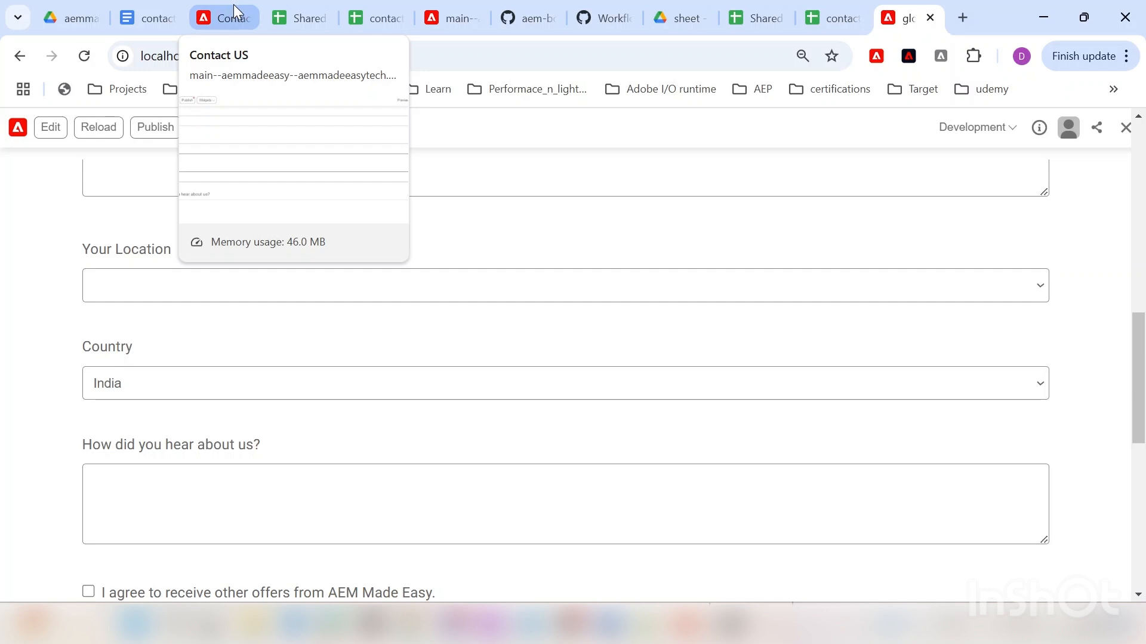
# Step: Toggle the offers consent on, off and on to confirm Email Address shows and hides
pyautogui.click(234, 5)
pyautogui.scroll(-1, 141, 291)
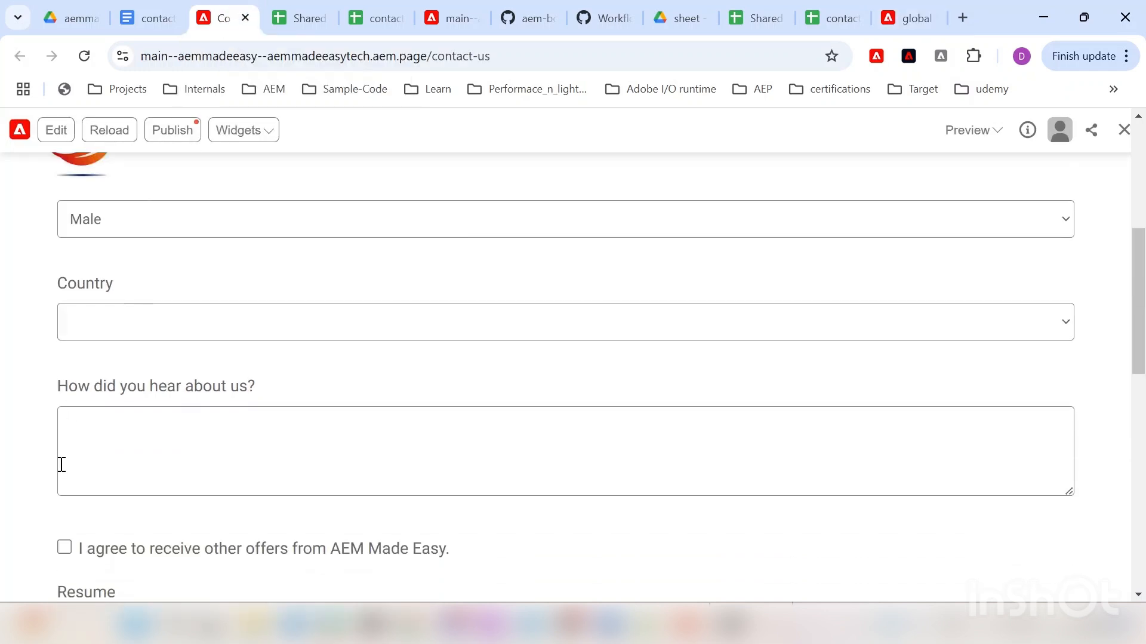
pyautogui.scroll(-2, 148, 364)
pyautogui.click(145, 359)
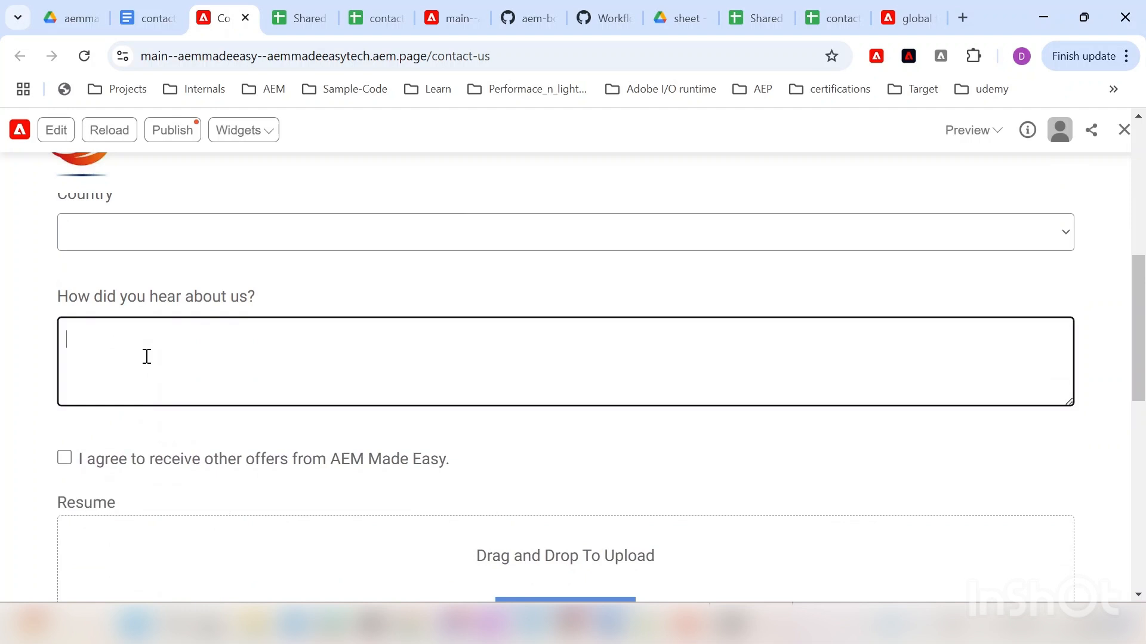
pyautogui.scroll(-2, 127, 361)
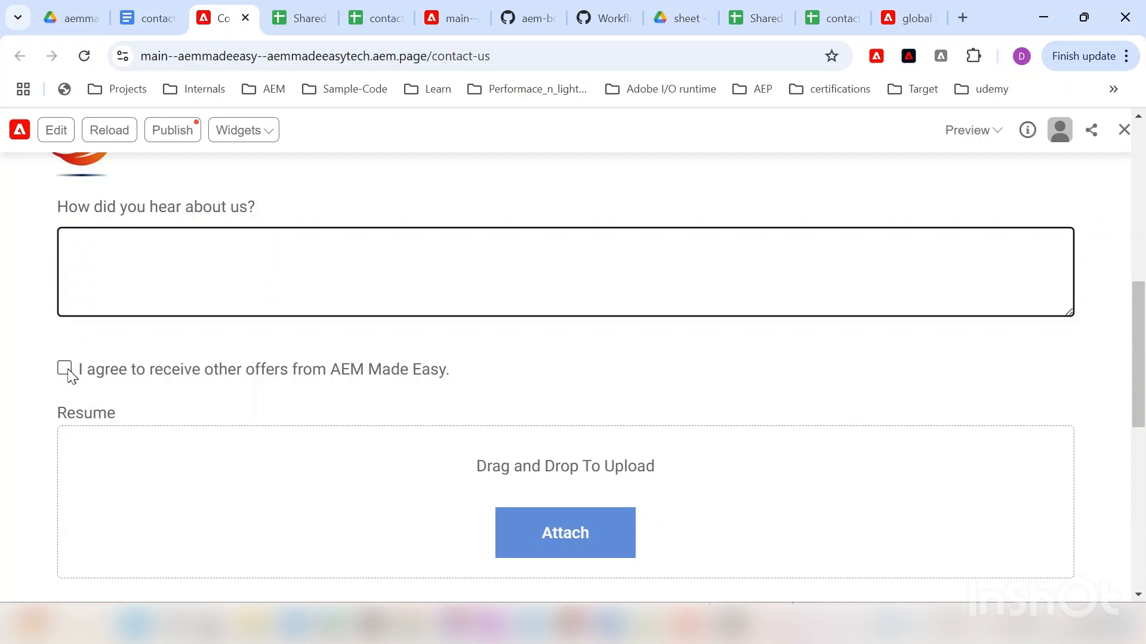
pyautogui.click(65, 369)
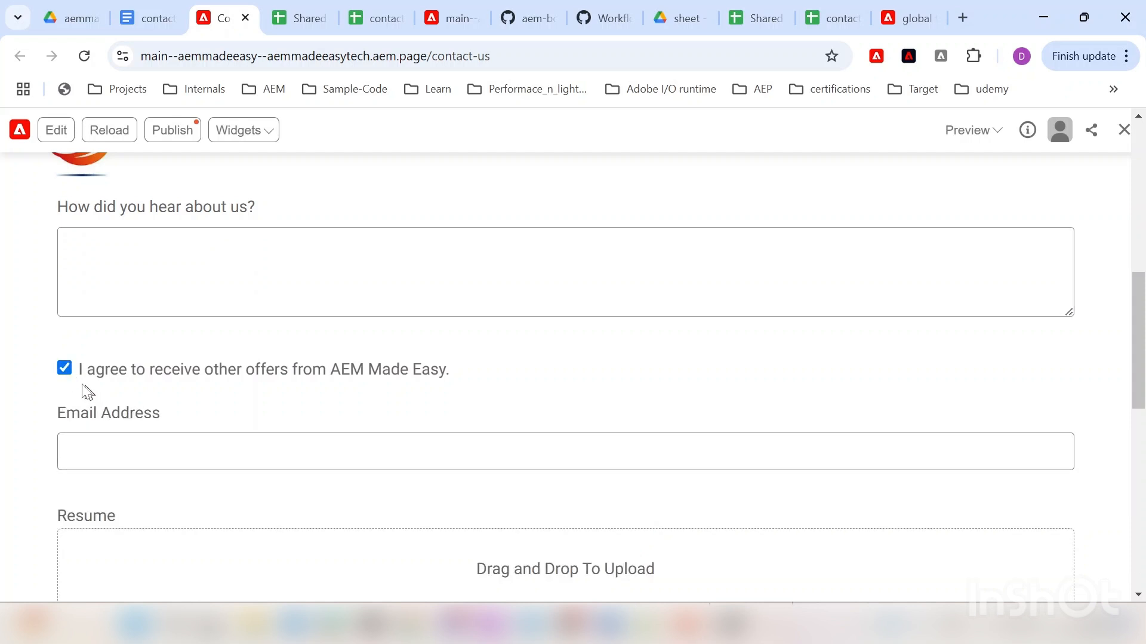
pyautogui.click(67, 372)
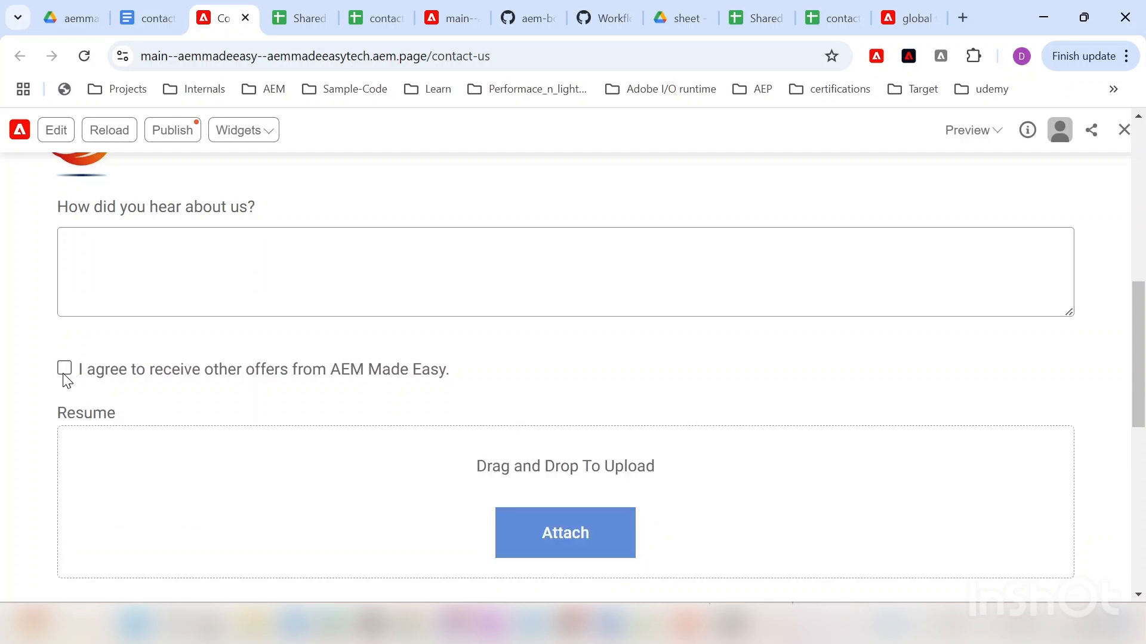
pyautogui.click(64, 370)
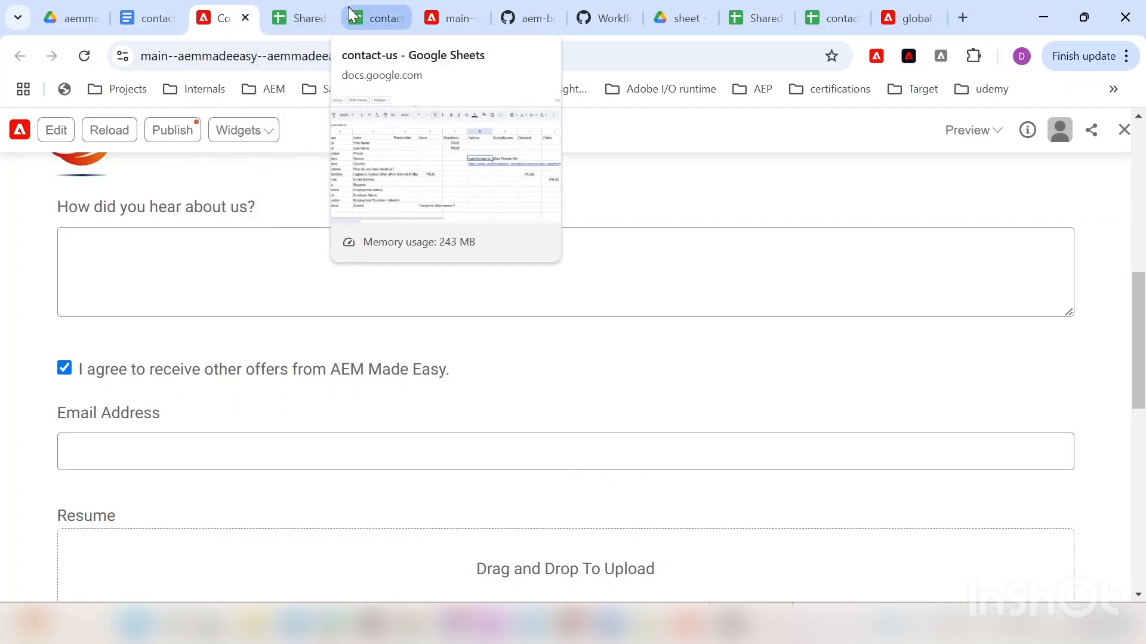
pyautogui.click(384, 17)
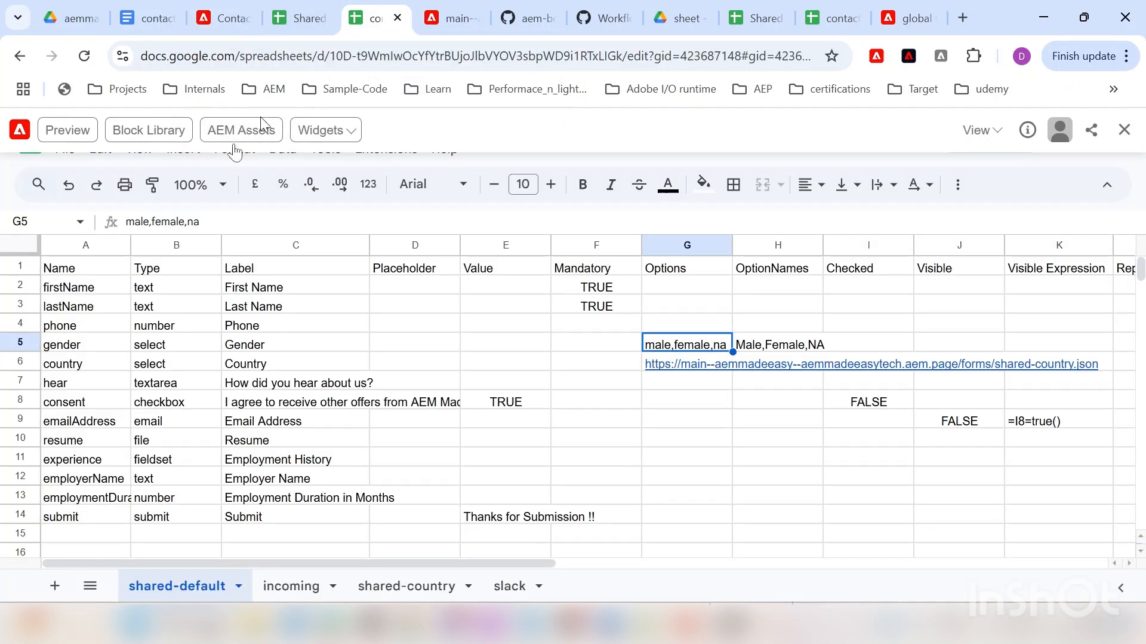
pyautogui.click(14, 400)
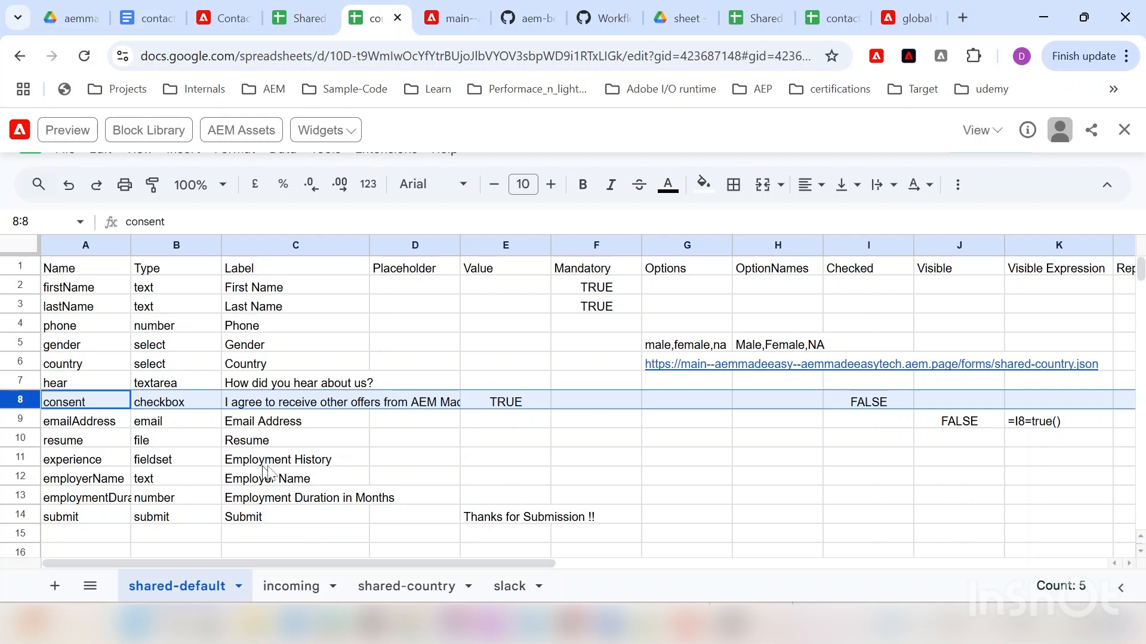
pyautogui.moveTo(361, 564); pyautogui.dragTo(450, 562)
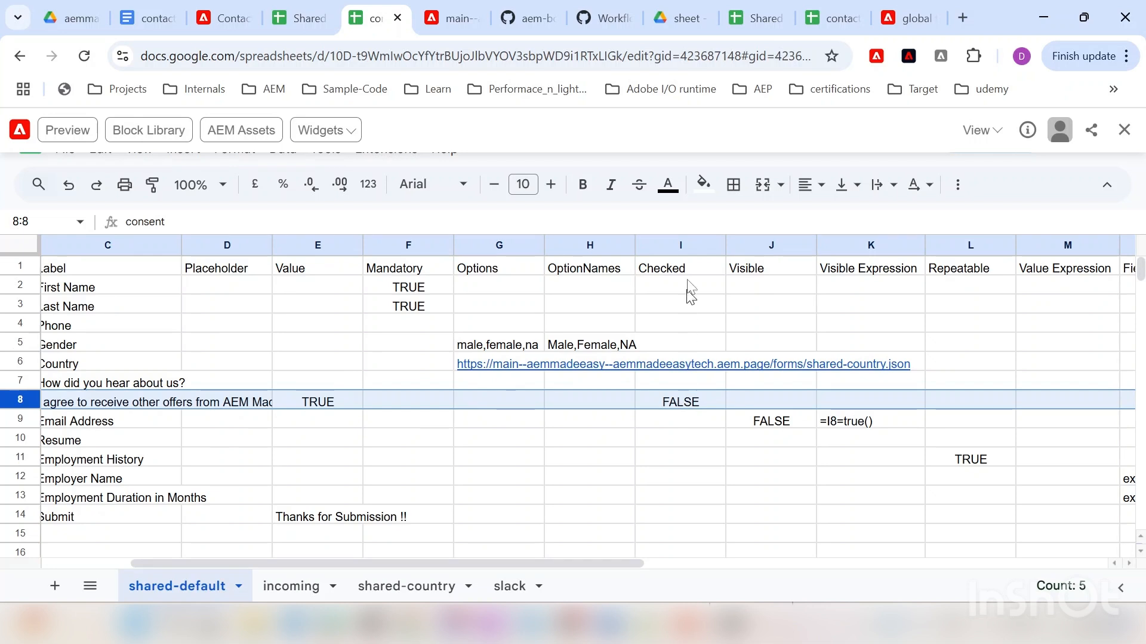
pyautogui.moveTo(453, 563); pyautogui.dragTo(194, 554)
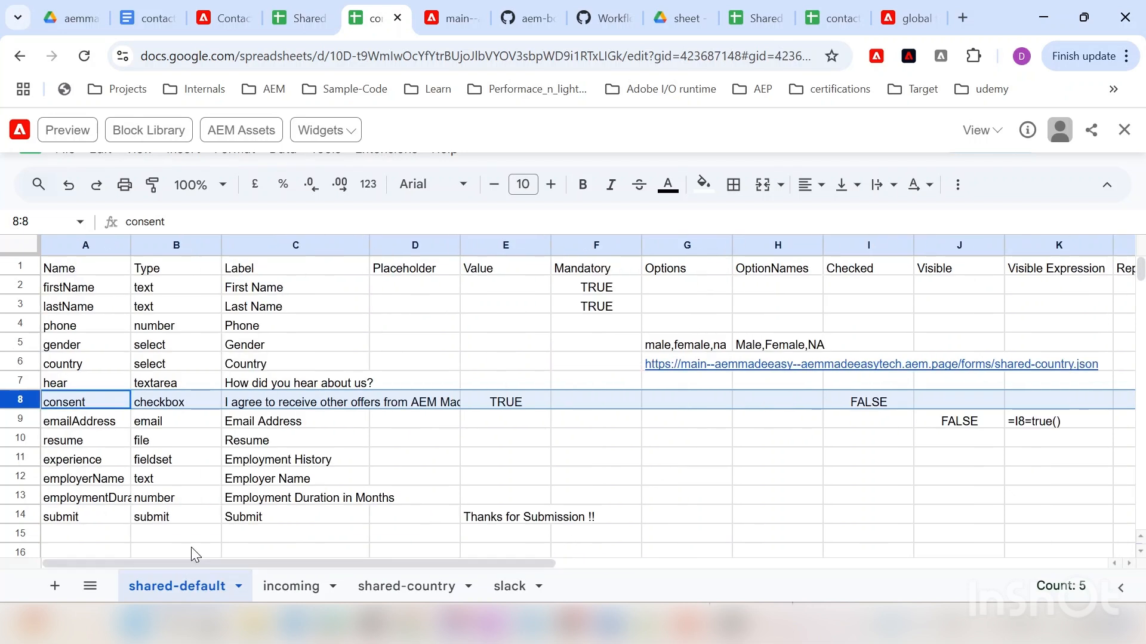
pyautogui.click(23, 420)
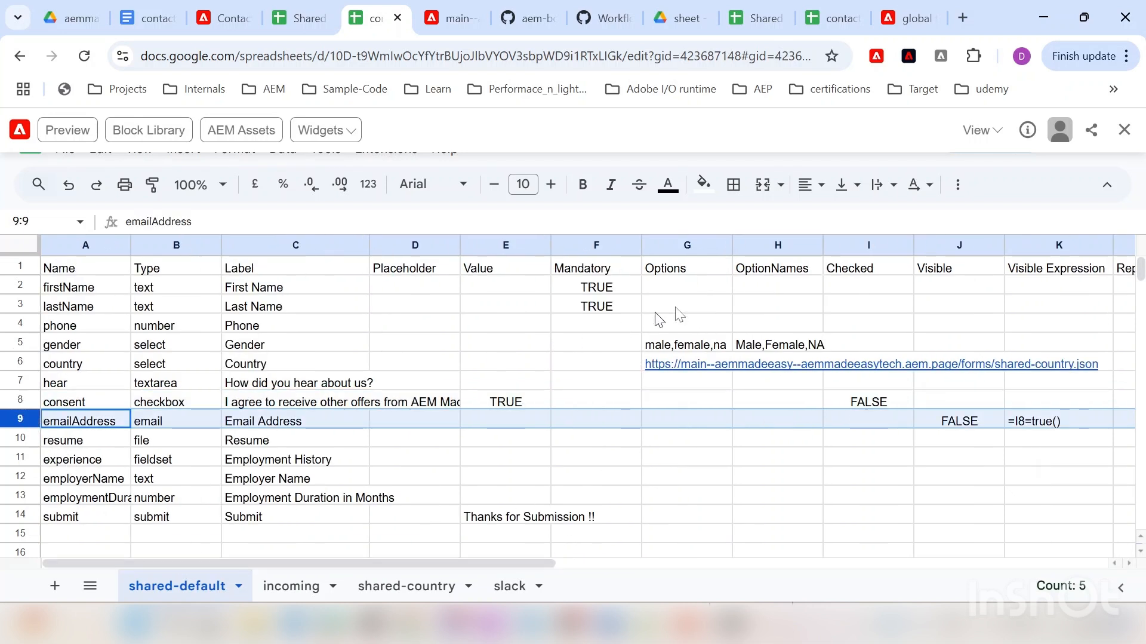
pyautogui.moveTo(440, 563); pyautogui.dragTo(563, 564)
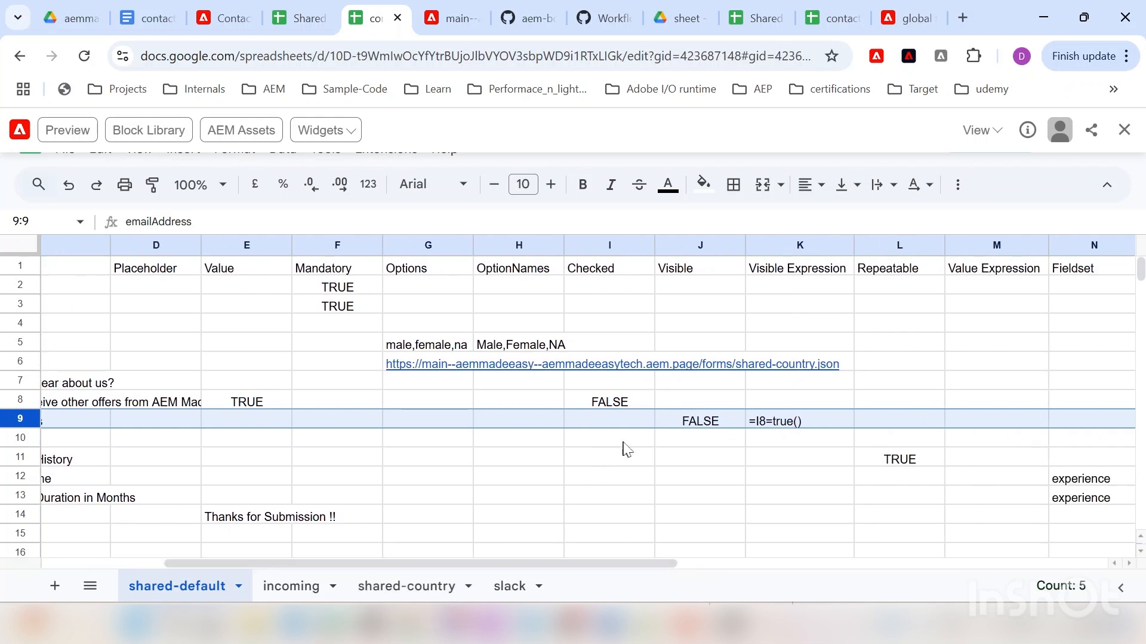
pyautogui.click(688, 420)
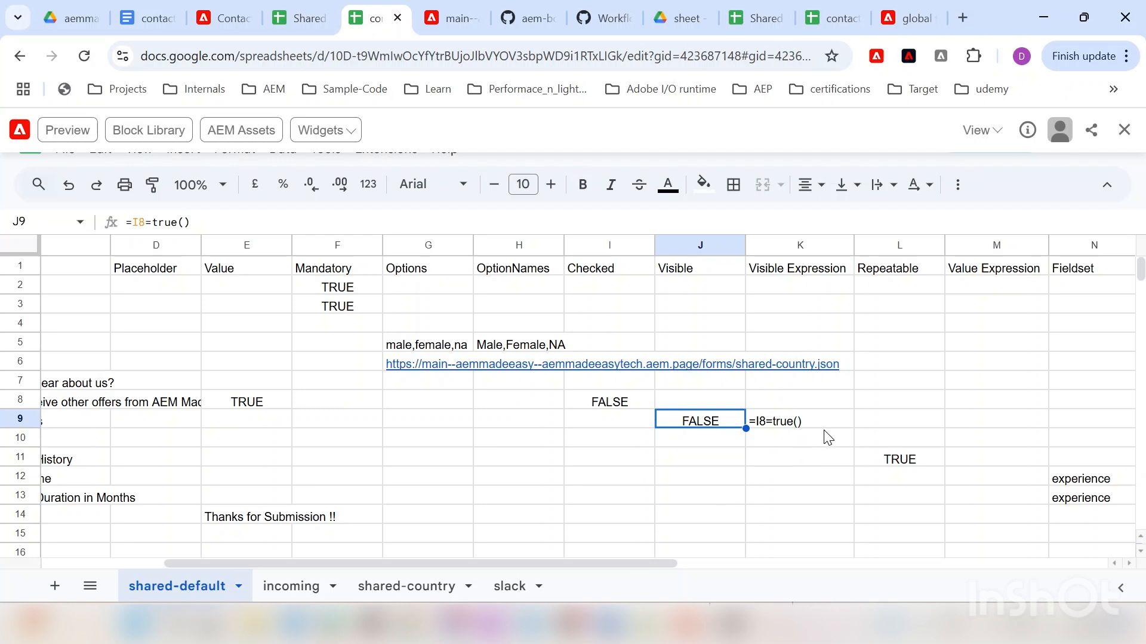
pyautogui.click(812, 414)
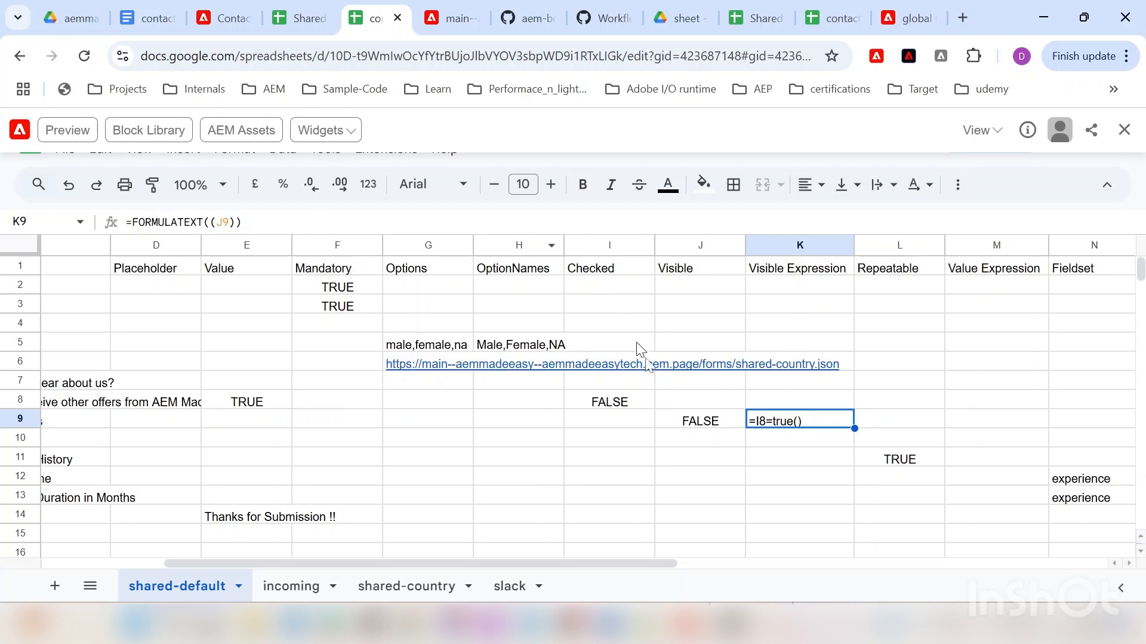
pyautogui.click(714, 455)
pyautogui.click(818, 419)
pyautogui.moveTo(336, 563); pyautogui.dragTo(179, 561)
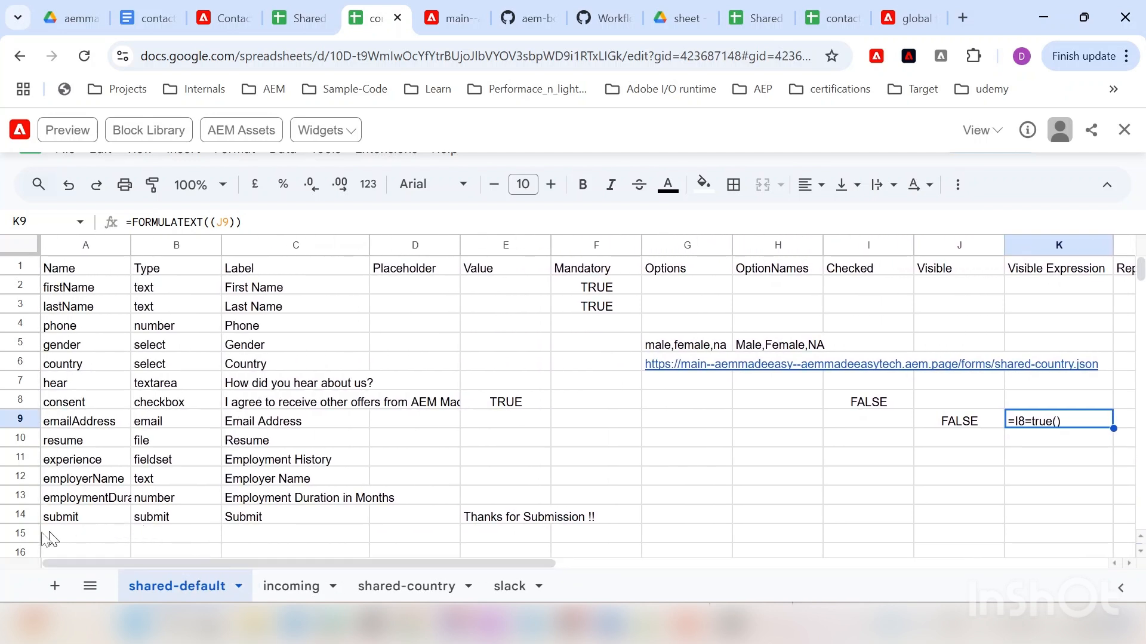
# Step: Add a second and third Employment History entry on the preview form, then return to its sheet
pyautogui.click(218, 8)
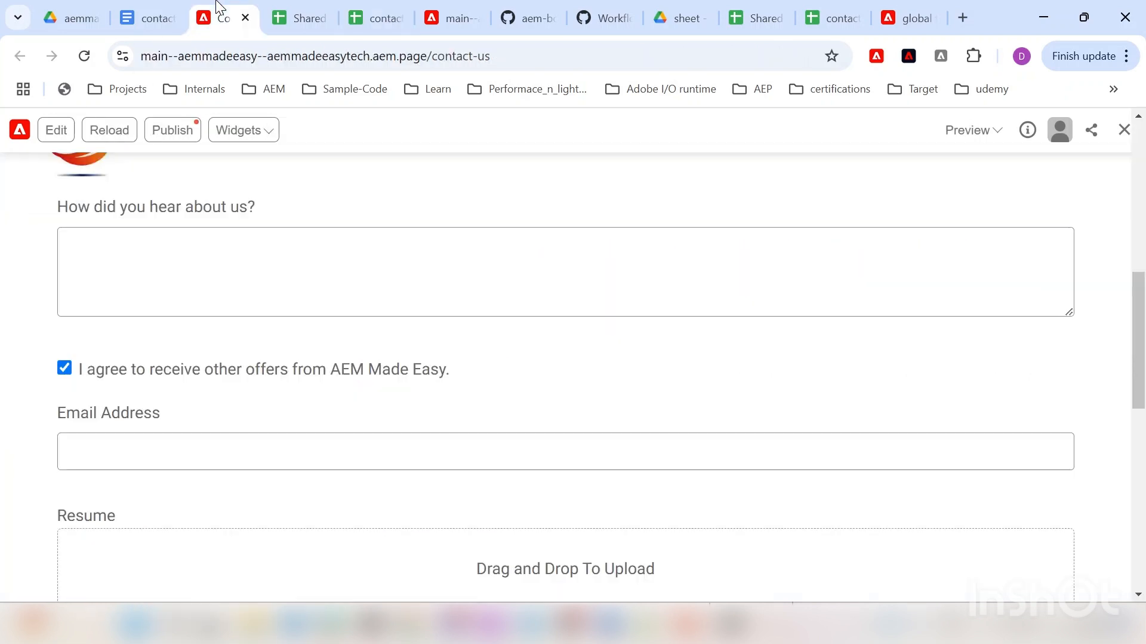
pyautogui.scroll(-2, 143, 415)
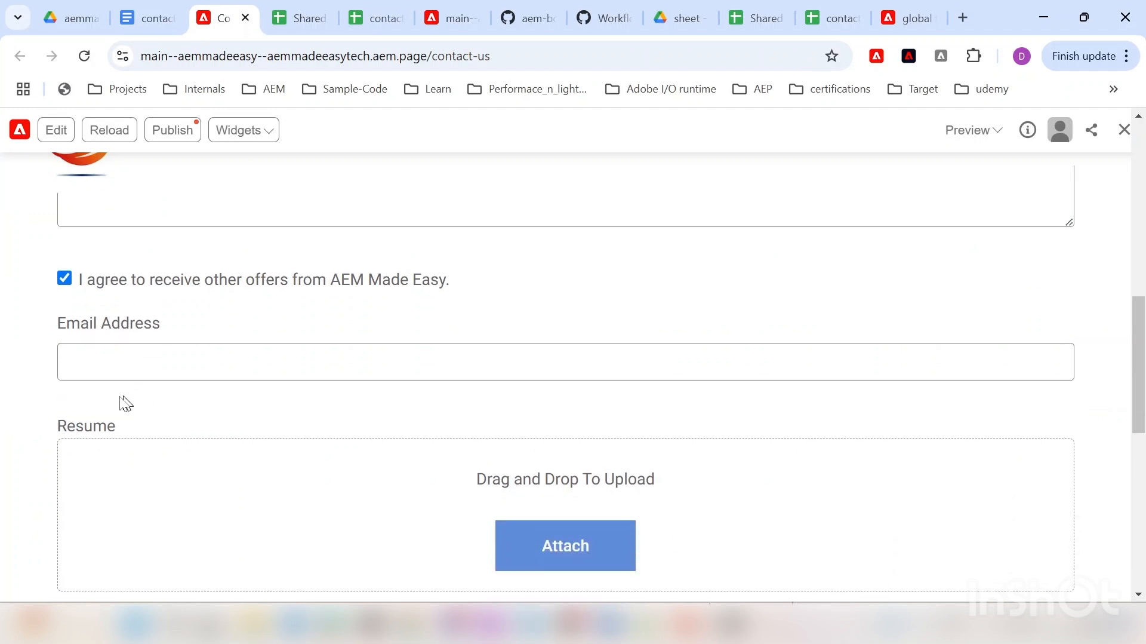
pyautogui.scroll(-3, 268, 398)
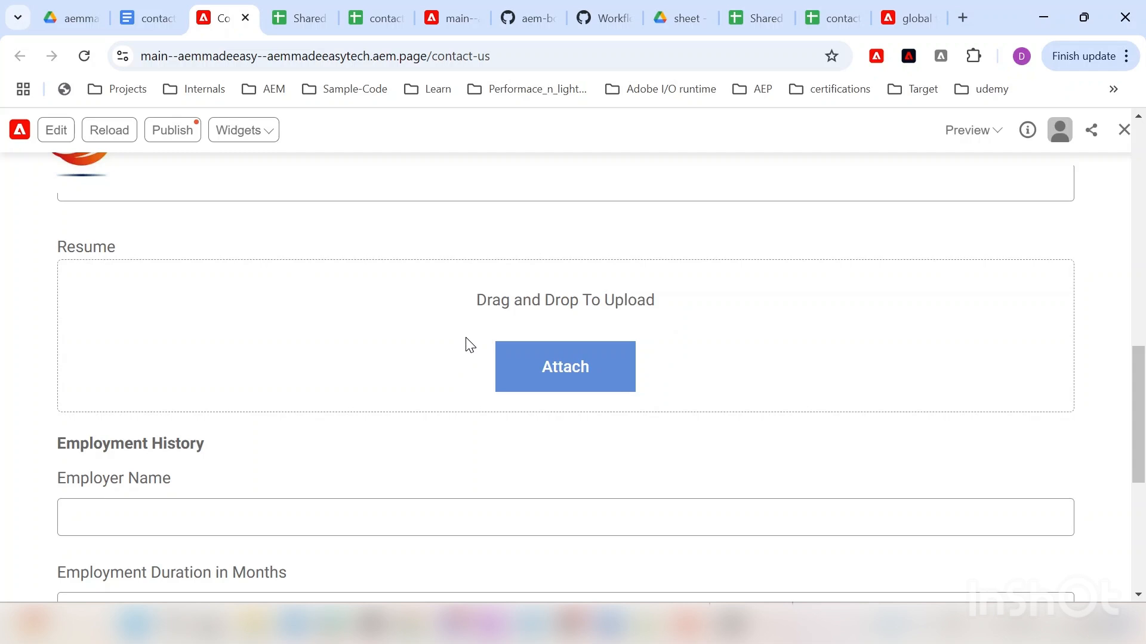
pyautogui.scroll(-3, 454, 343)
pyautogui.scroll(-3, 102, 418)
pyautogui.scroll(3, 159, 358)
pyautogui.click(113, 517)
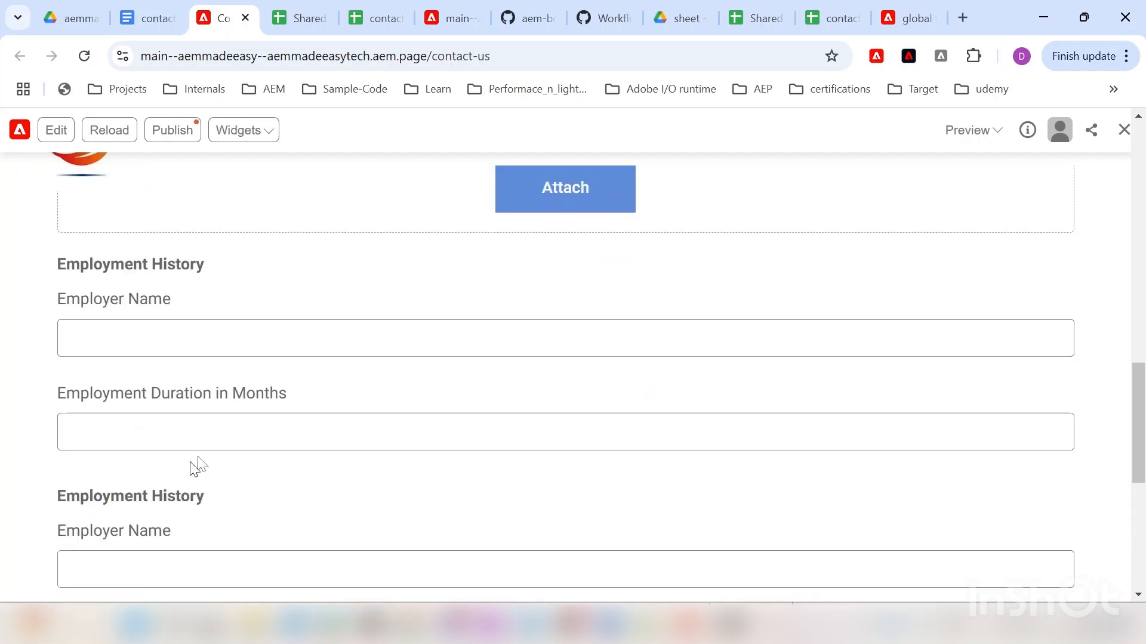
pyautogui.scroll(-2, 197, 454)
pyautogui.scroll(2, 201, 436)
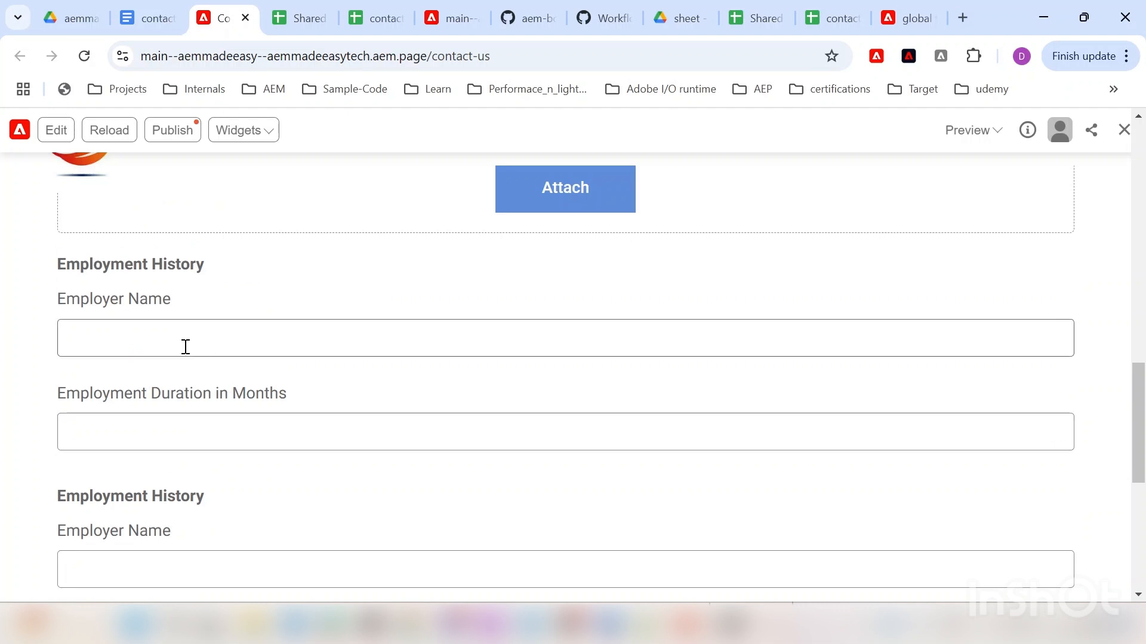
pyautogui.scroll(-4, 173, 388)
pyautogui.click(141, 473)
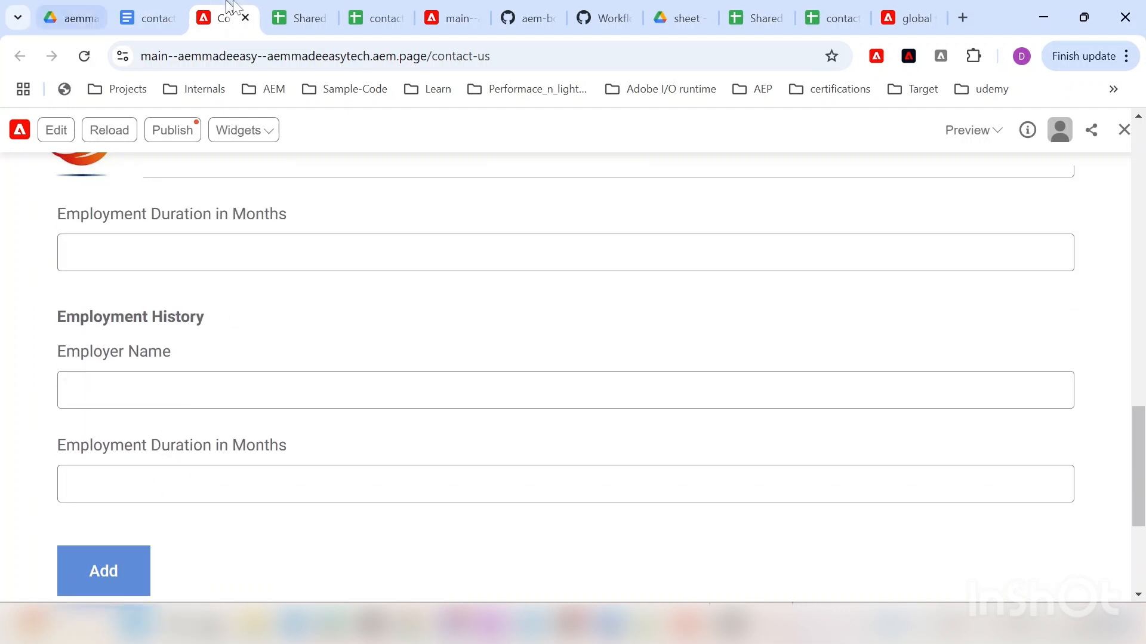
pyautogui.click(388, 12)
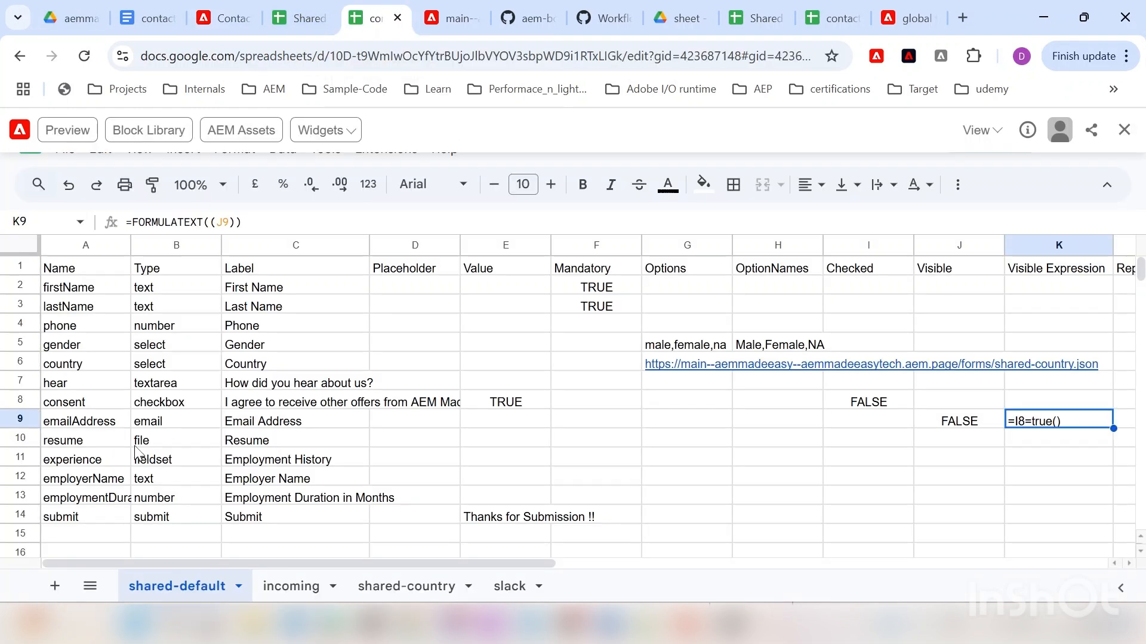
pyautogui.click(20, 459)
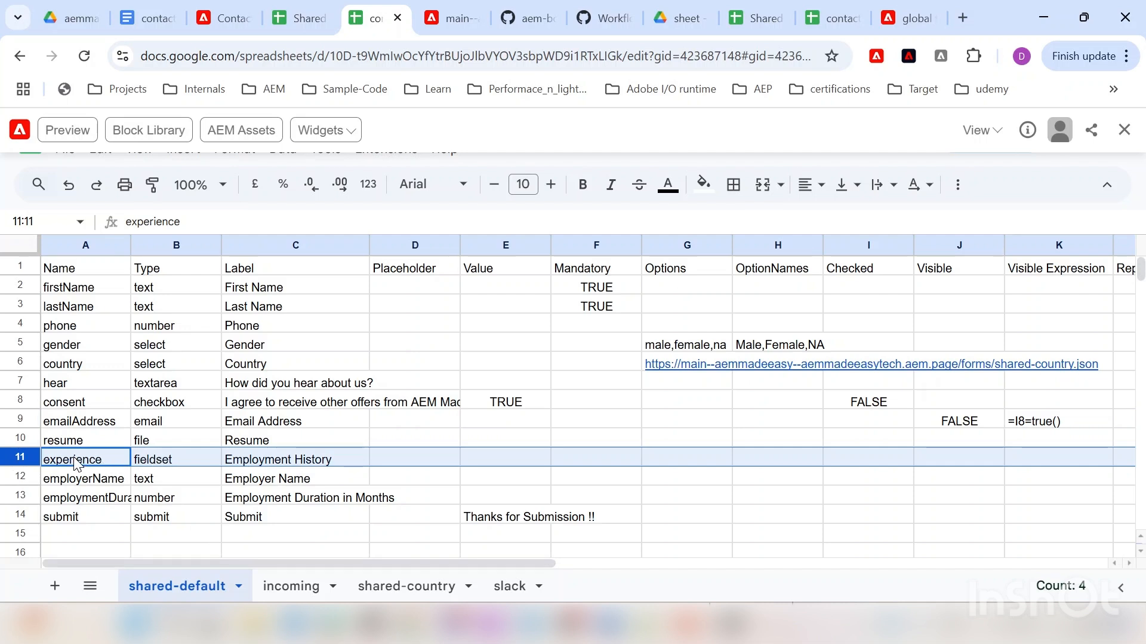
pyautogui.moveTo(228, 562); pyautogui.dragTo(578, 564)
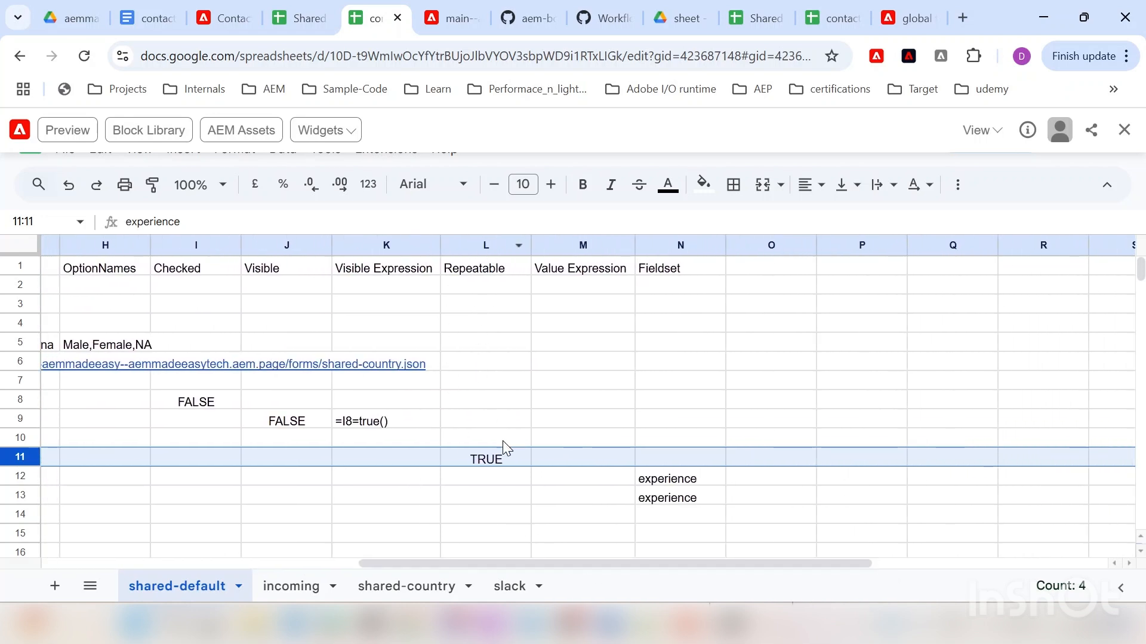
pyautogui.moveTo(464, 564); pyautogui.dragTo(111, 550)
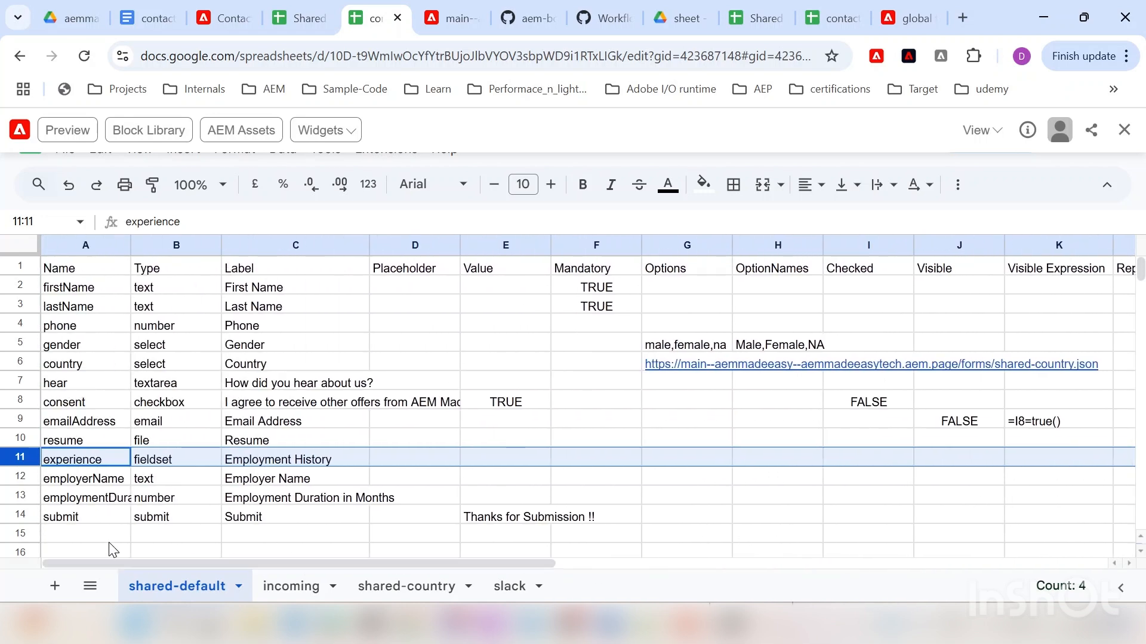
pyautogui.click(21, 476)
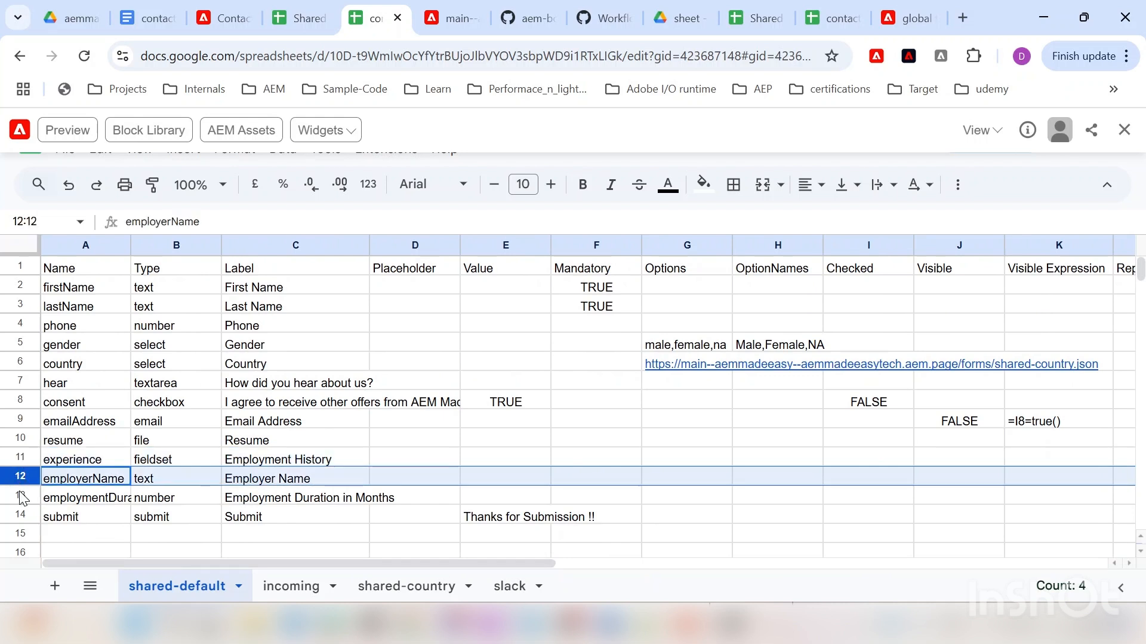
pyautogui.click(22, 496)
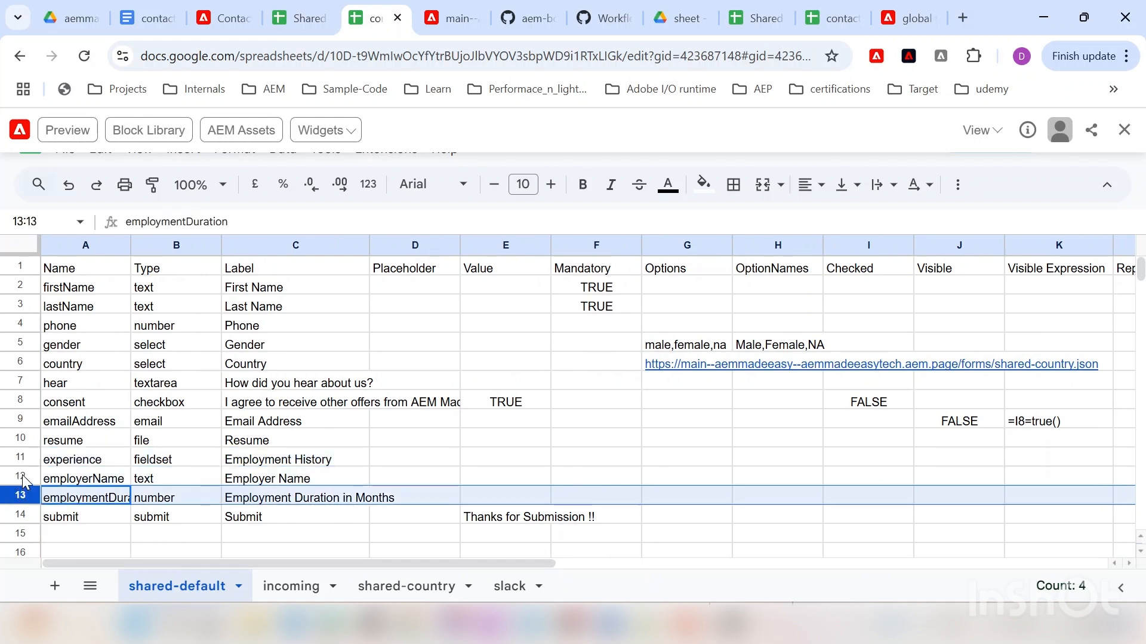
pyautogui.click(20, 475)
pyautogui.moveTo(20, 474); pyautogui.dragTo(21, 488)
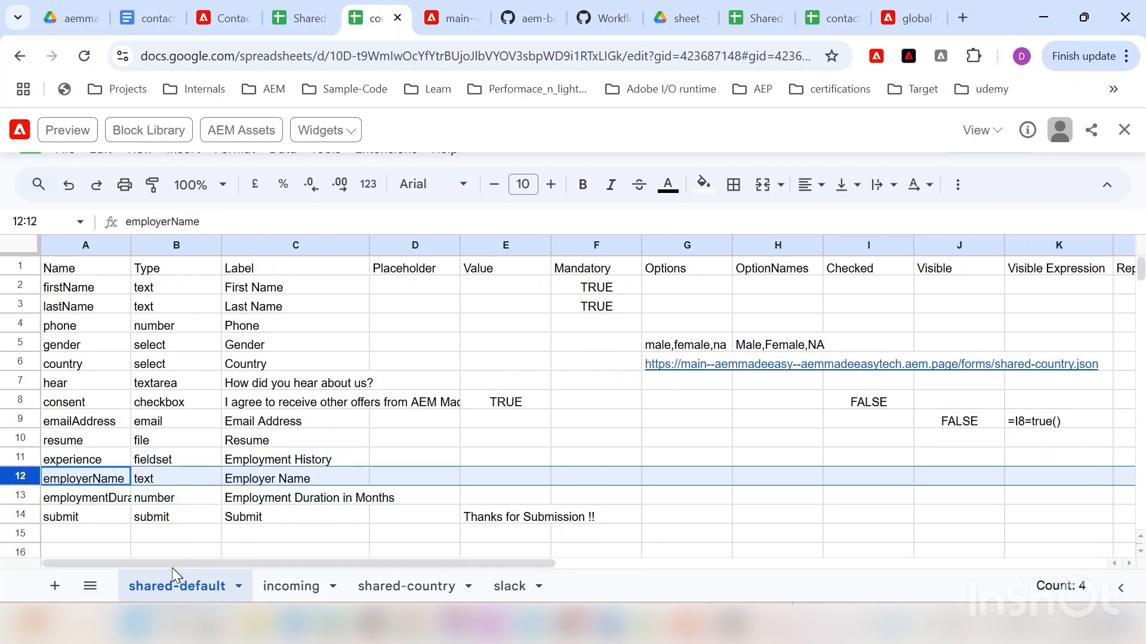
pyautogui.moveTo(163, 561); pyautogui.dragTo(473, 564)
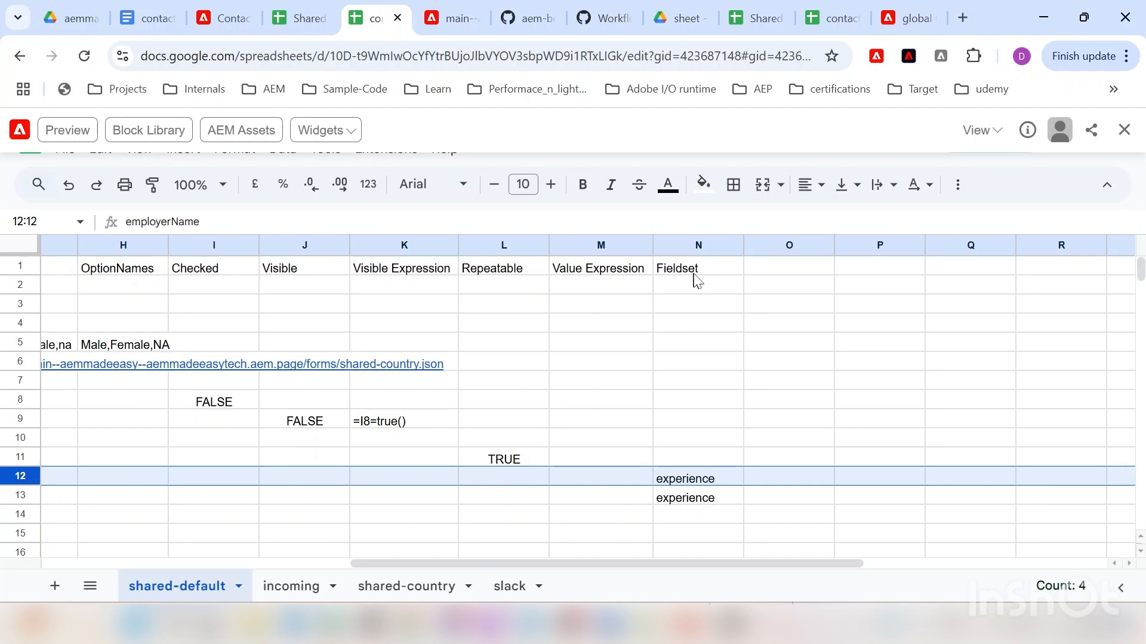
pyautogui.moveTo(586, 564); pyautogui.dragTo(156, 548)
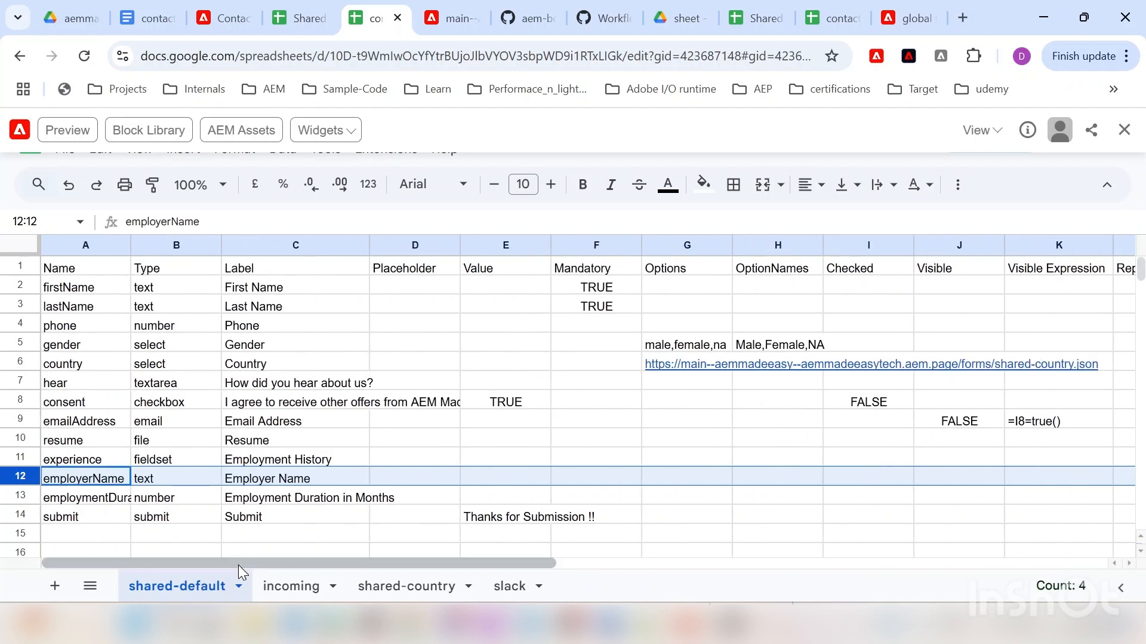
pyautogui.moveTo(238, 564); pyautogui.dragTo(645, 576)
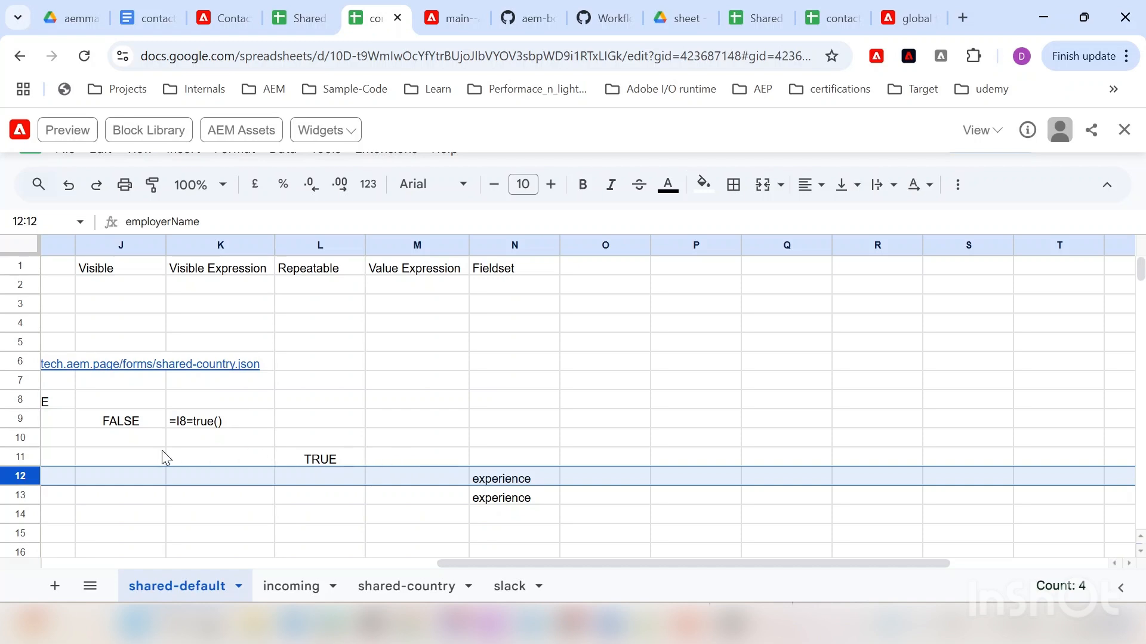
pyautogui.click(20, 456)
pyautogui.moveTo(486, 564)
pyautogui.mouseDown()
pyautogui.moveTo(170, 564)
pyautogui.moveTo(61, 548)
pyautogui.moveTo(360, 568)
pyautogui.moveTo(492, 555)
pyautogui.mouseUp()
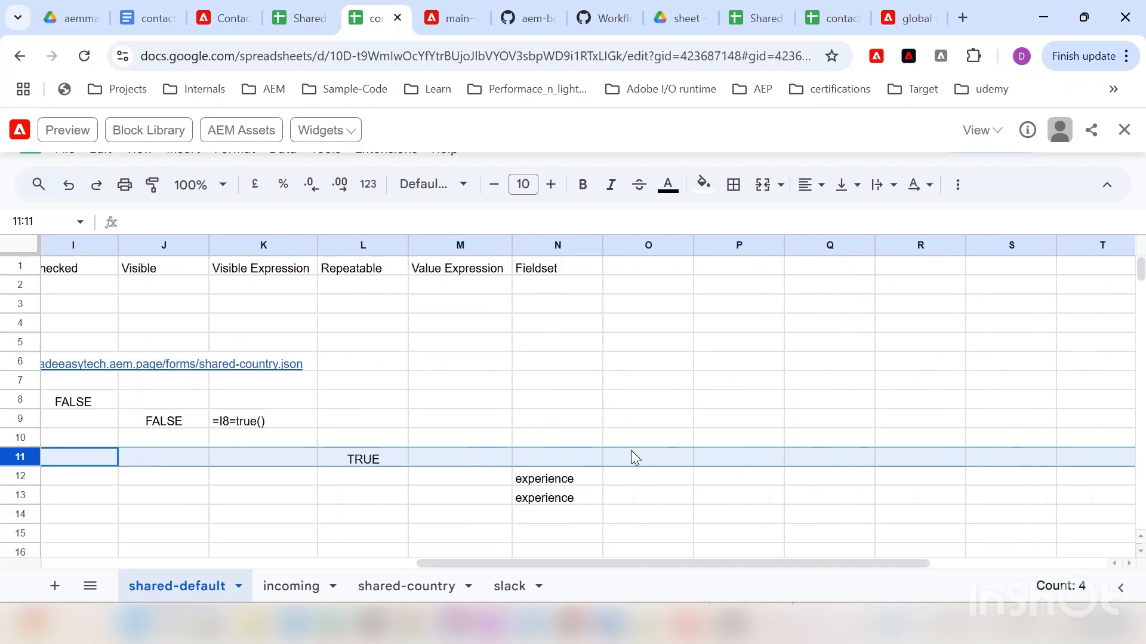
pyautogui.moveTo(484, 566); pyautogui.dragTo(87, 529)
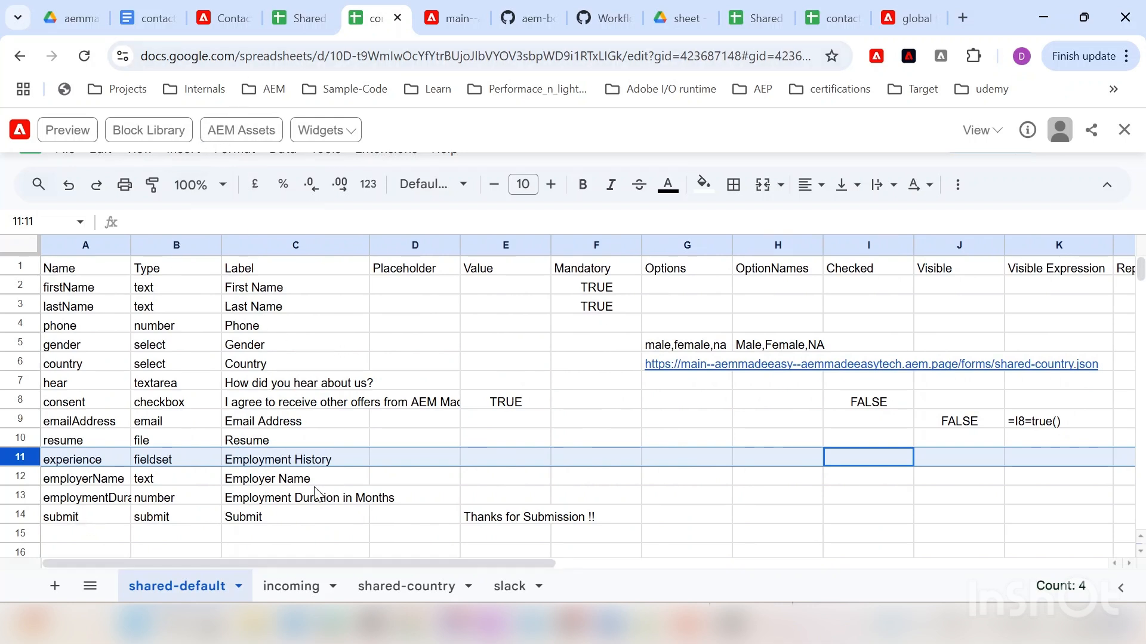
# Step: Fill the contact-us form's First Name, Last Name and Phone fields with sample values
pyautogui.click(222, 18)
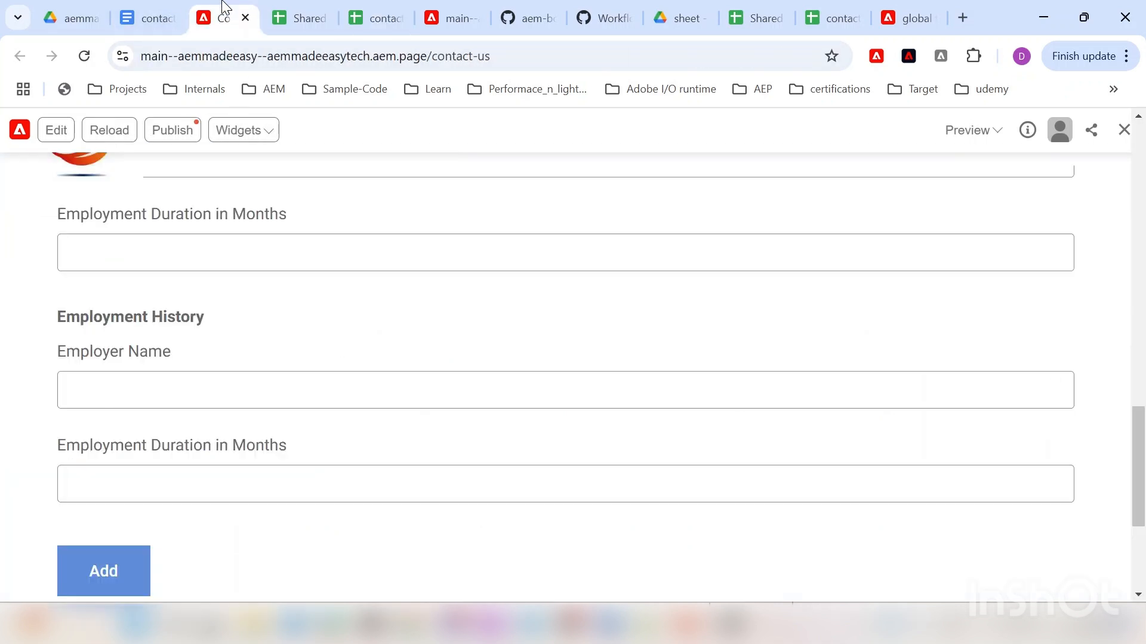
pyautogui.scroll(-4, 87, 372)
pyautogui.scroll(12, 90, 375)
pyautogui.scroll(5, 113, 330)
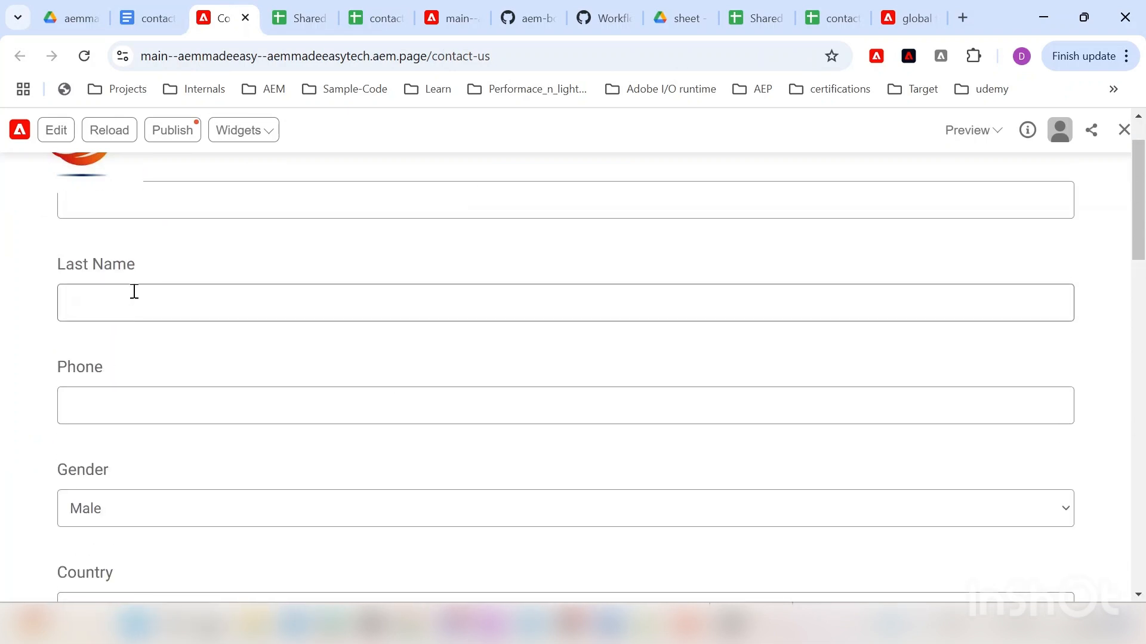
pyautogui.click(123, 274)
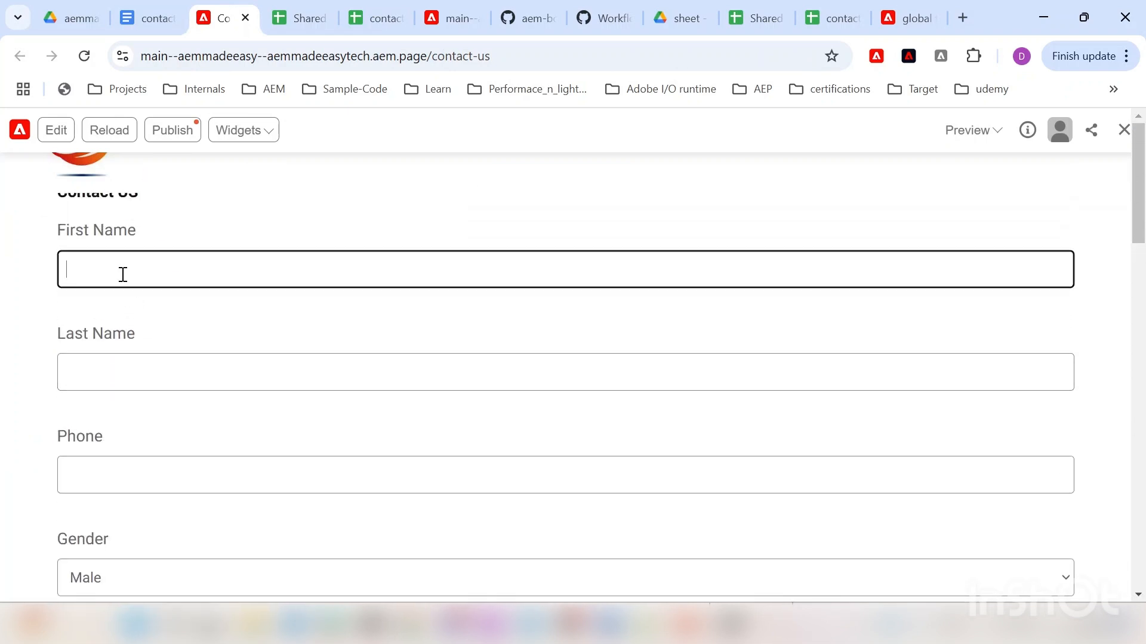
pyautogui.write('AEM')
pyautogui.press('Tab')
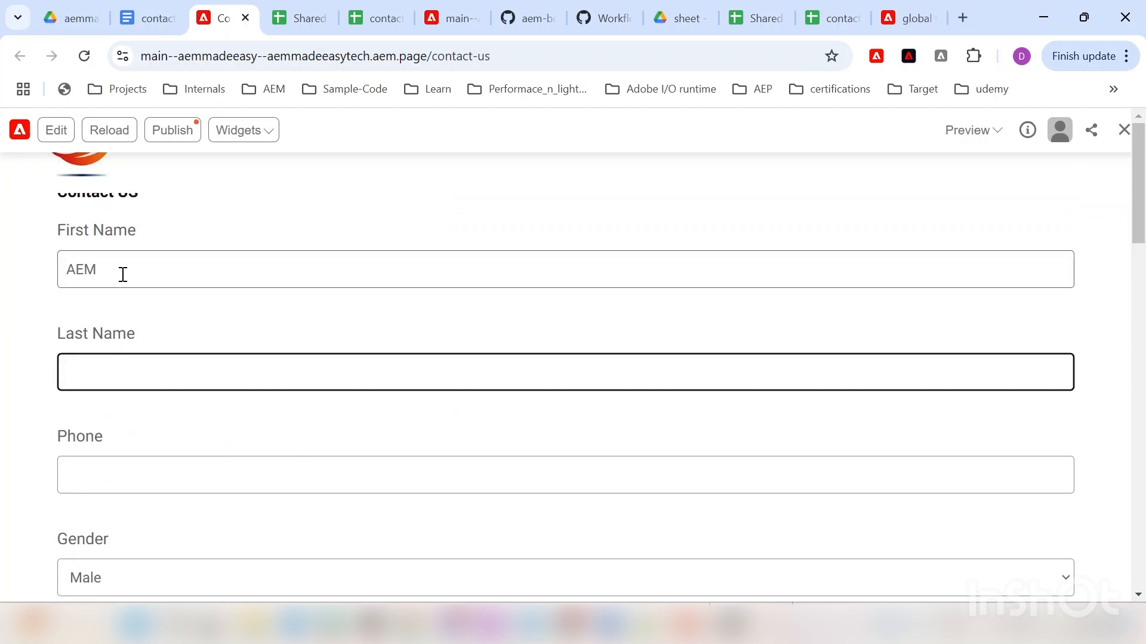
pyautogui.write('Made')
pyautogui.press('Tab')
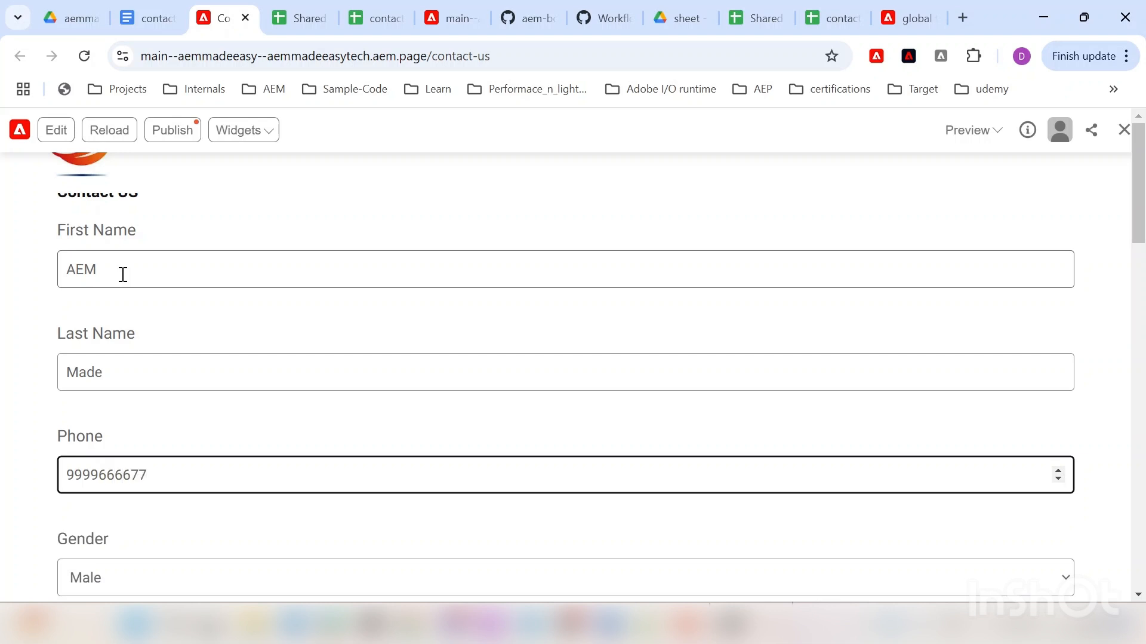
# Step: Answer 'How did you hear about us?' with dsf and enter a sample e-mail address
pyautogui.scroll(-4, 130, 299)
pyautogui.click(120, 521)
pyautogui.write('dsf')
pyautogui.scroll(-5, 194, 497)
pyautogui.scroll(-1, 146, 418)
pyautogui.click(167, 358)
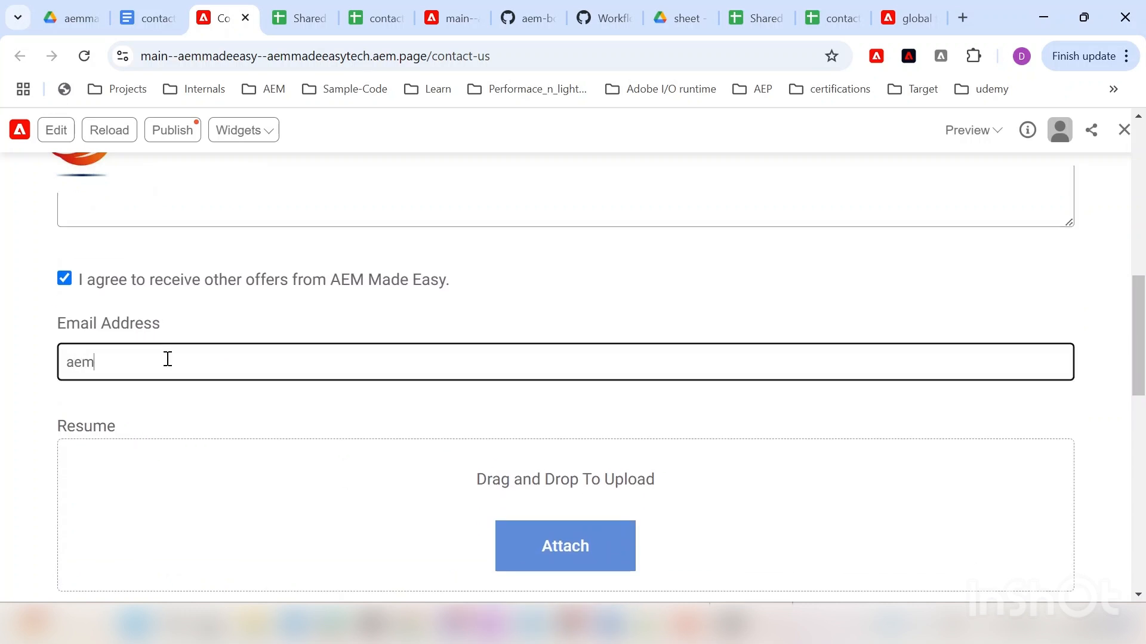
# Step: Enter employers e1 and e2 with 4-month durations and submit the form
pyautogui.scroll(-6, 195, 355)
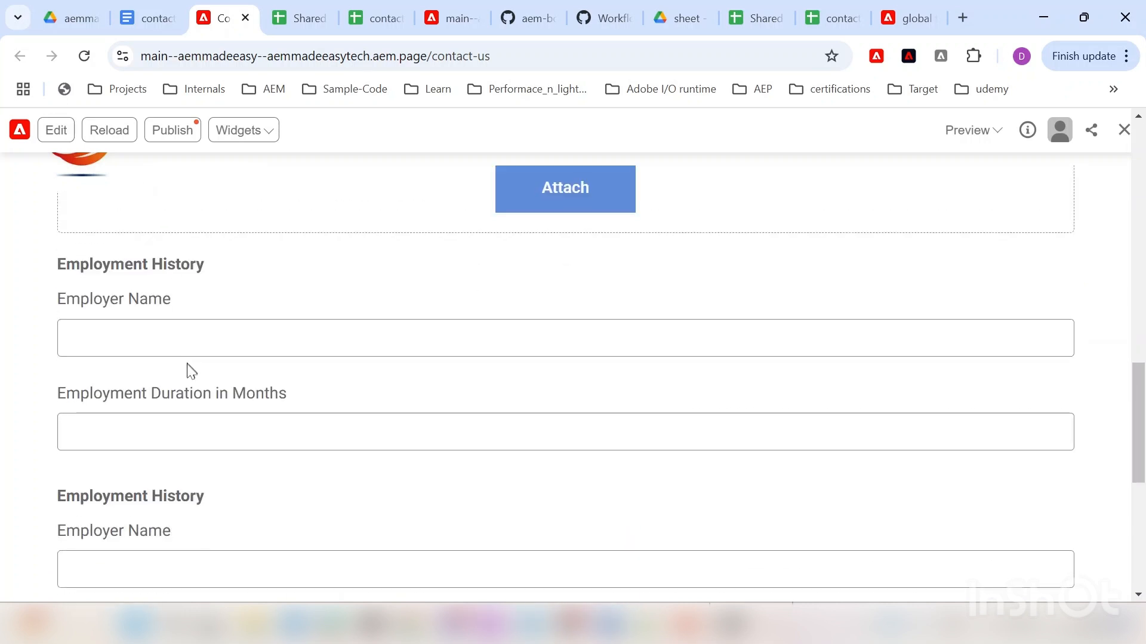
pyautogui.click(139, 331)
pyautogui.scroll(-4, 160, 339)
pyautogui.scroll(3, 156, 344)
pyautogui.scroll(1, 156, 345)
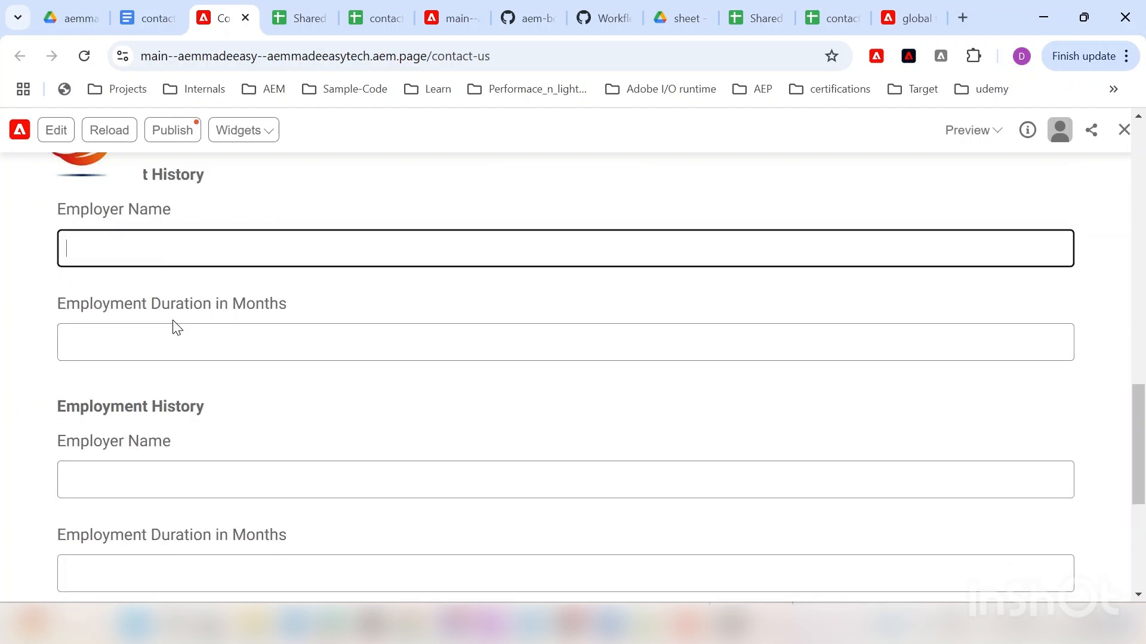
pyautogui.write('e1')
pyautogui.click(168, 342)
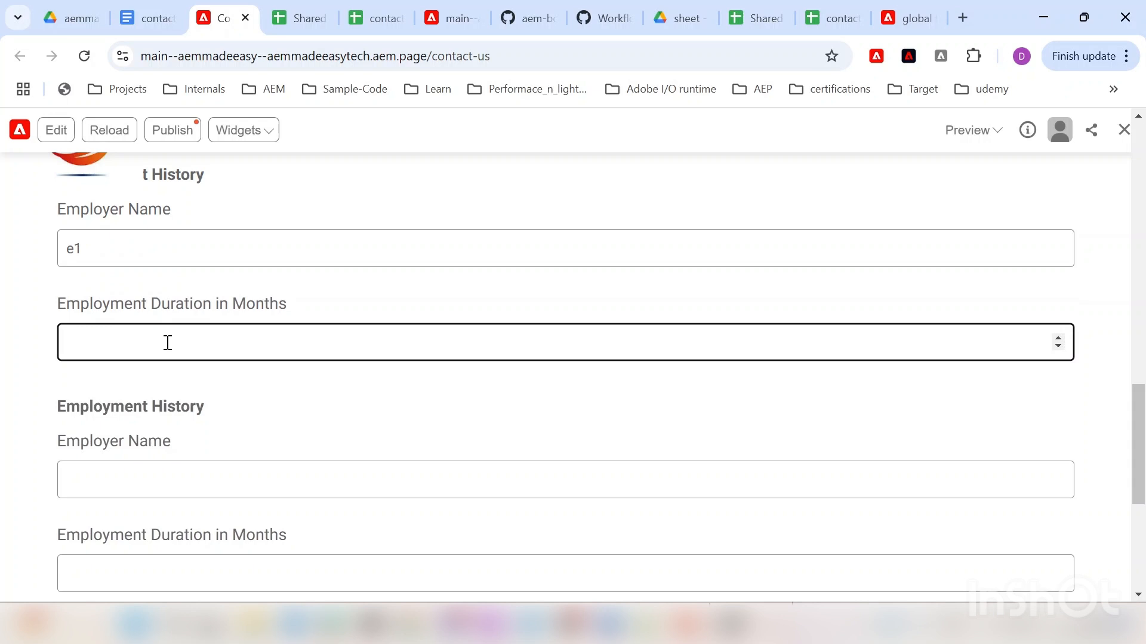
pyautogui.click(117, 481)
pyautogui.write('e2')
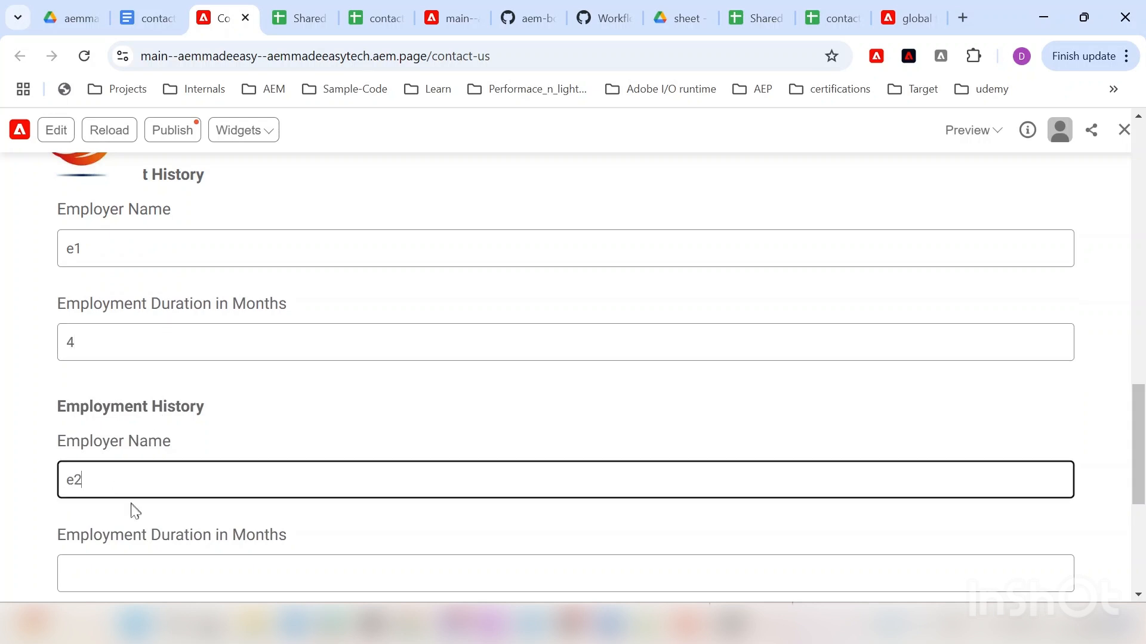
pyautogui.scroll(-3, 116, 480)
pyautogui.click(140, 396)
pyautogui.write('4')
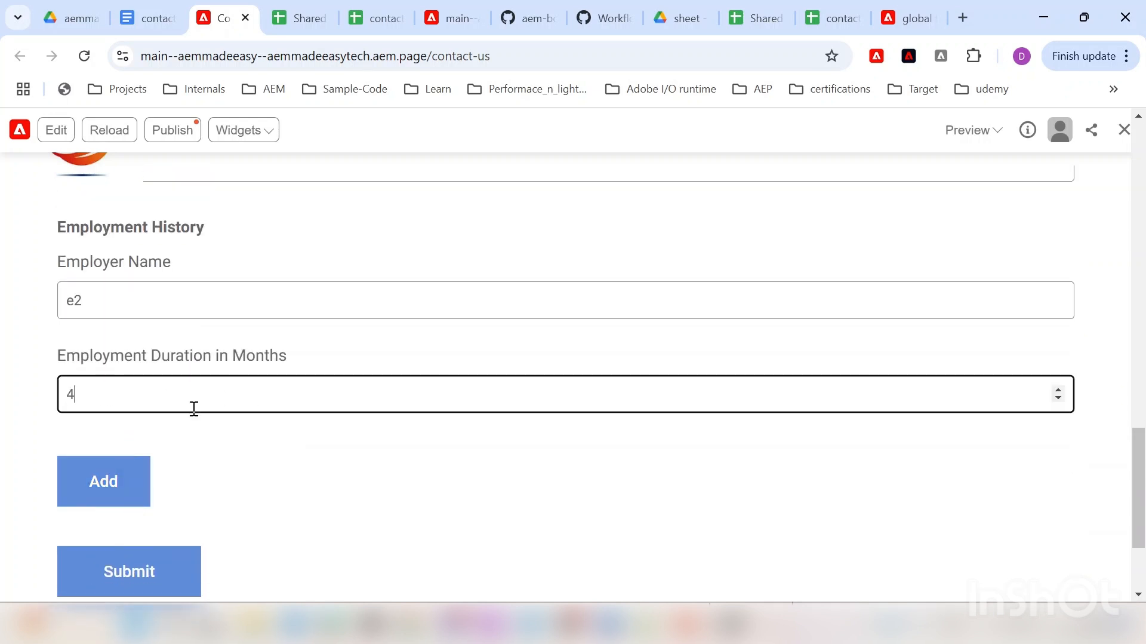
pyautogui.scroll(-3, 261, 429)
pyautogui.click(132, 421)
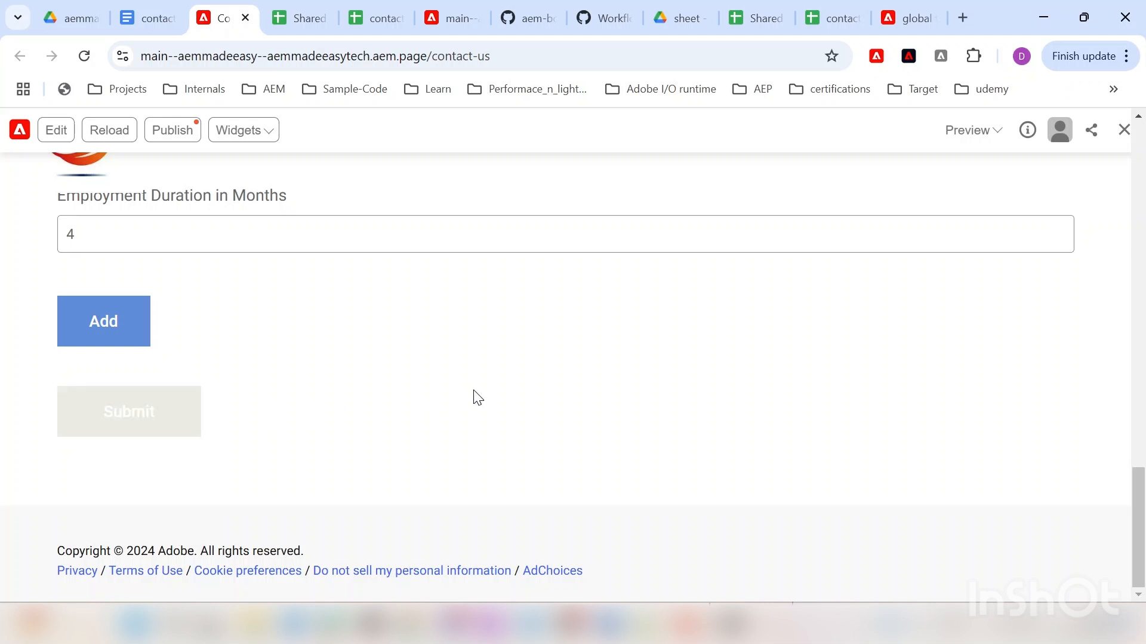
# Step: Review the 'Some error occured' banner, then return to the form sheet's shared-default tab
pyautogui.scroll(10, 406, 441)
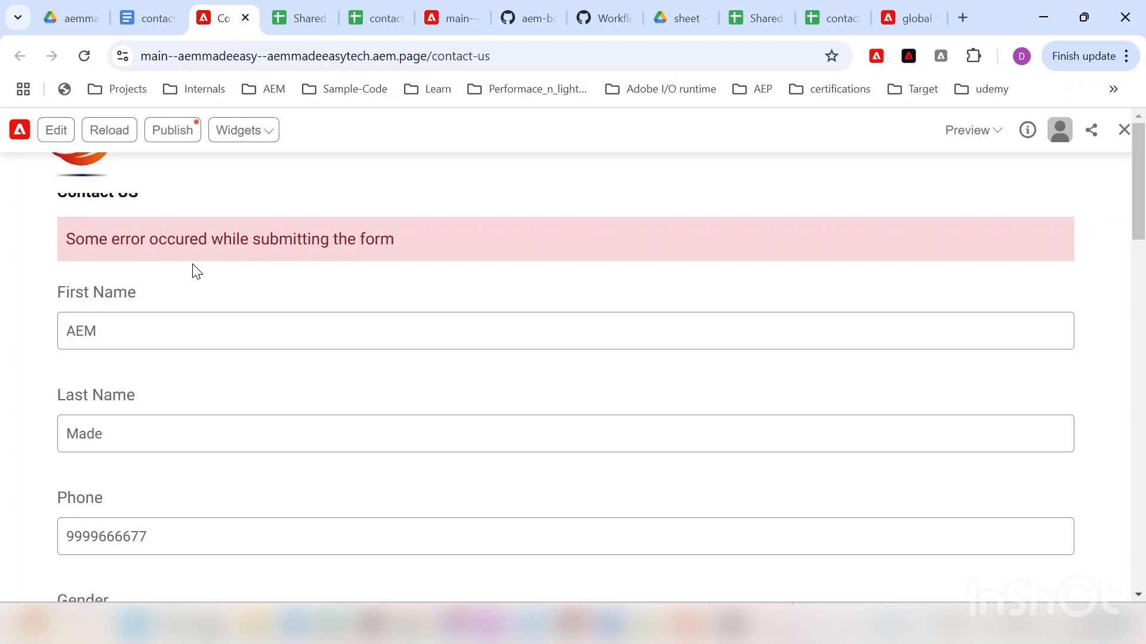
pyautogui.scroll(-3, 195, 265)
pyautogui.scroll(3, 168, 305)
pyautogui.scroll(-10, 170, 305)
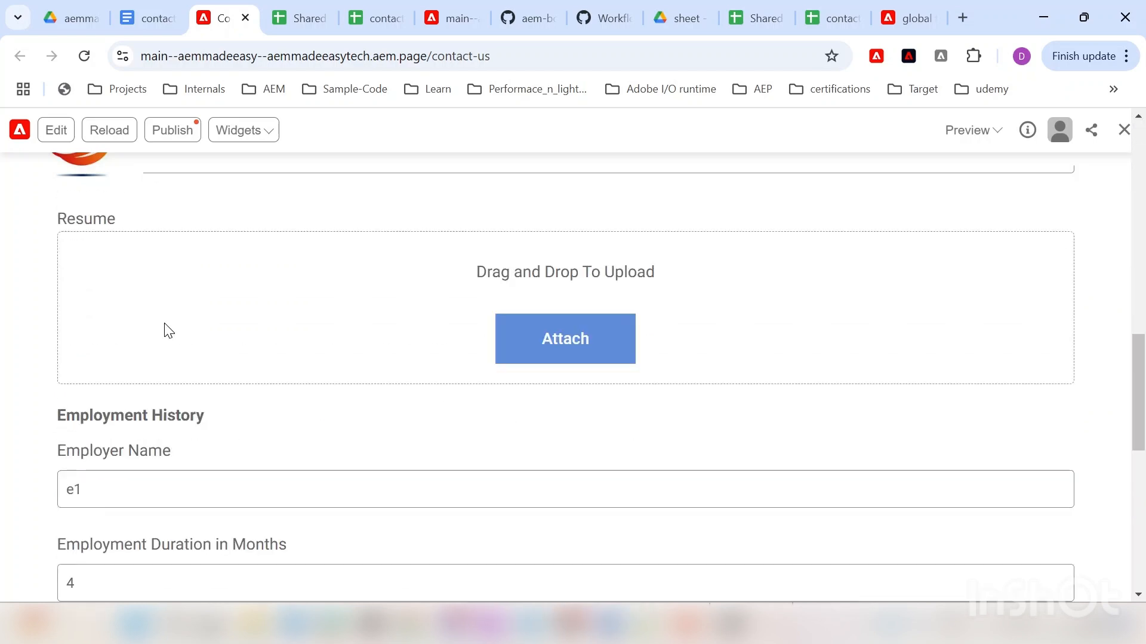
pyautogui.click(378, 17)
pyautogui.click(297, 12)
pyautogui.click(363, 12)
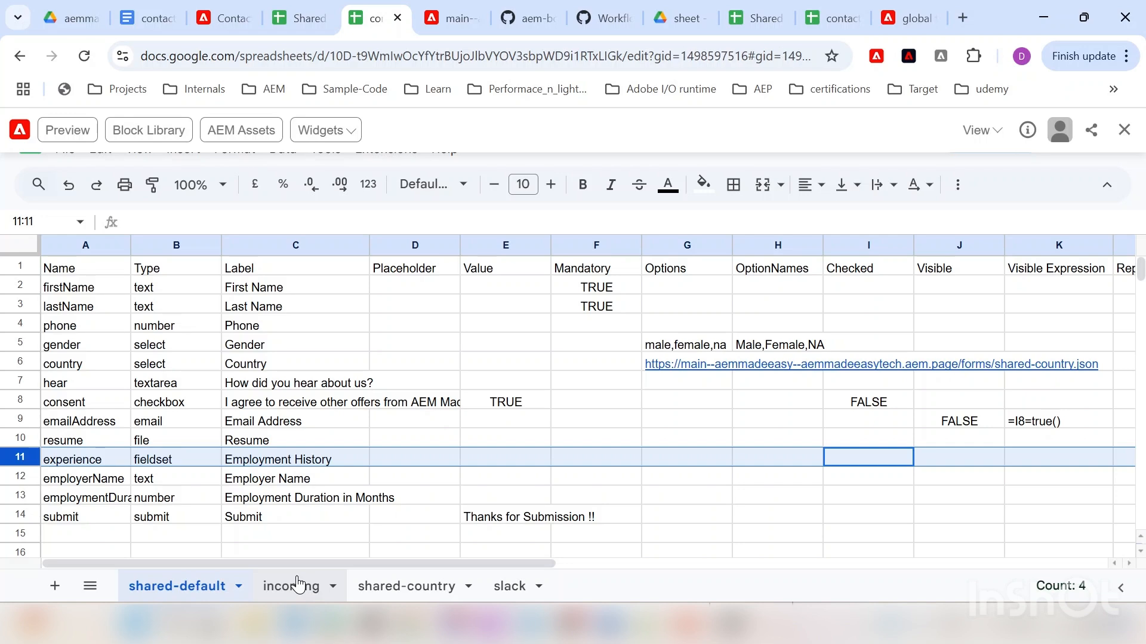
# Step: Open the incoming sheet and select its header row, firstName through employmentDuration
pyautogui.click(298, 584)
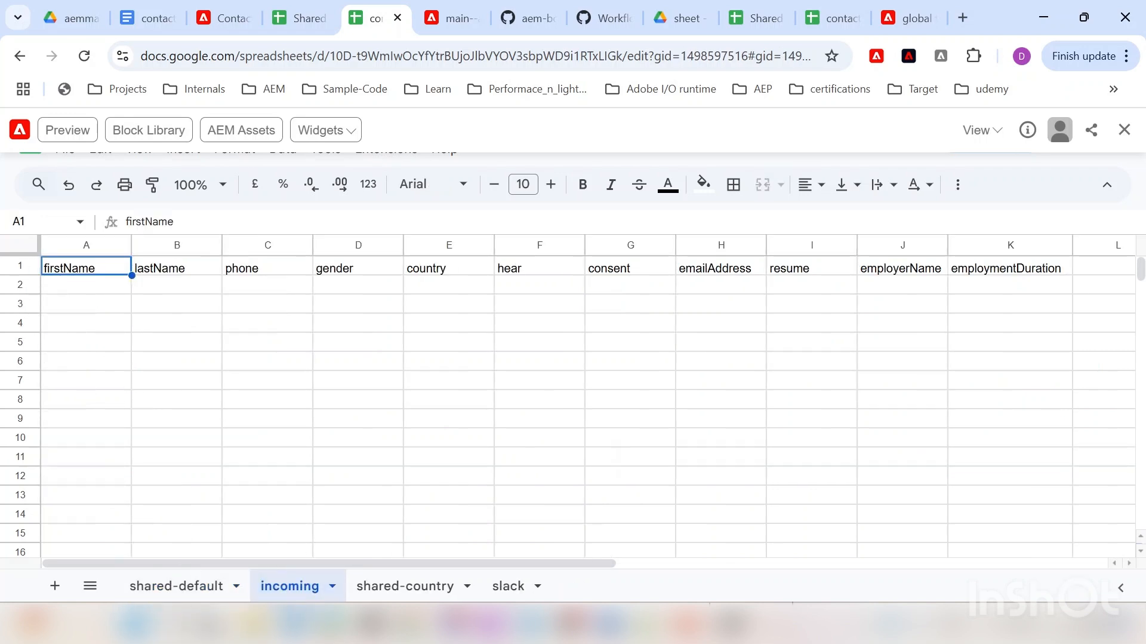
pyautogui.click(185, 596)
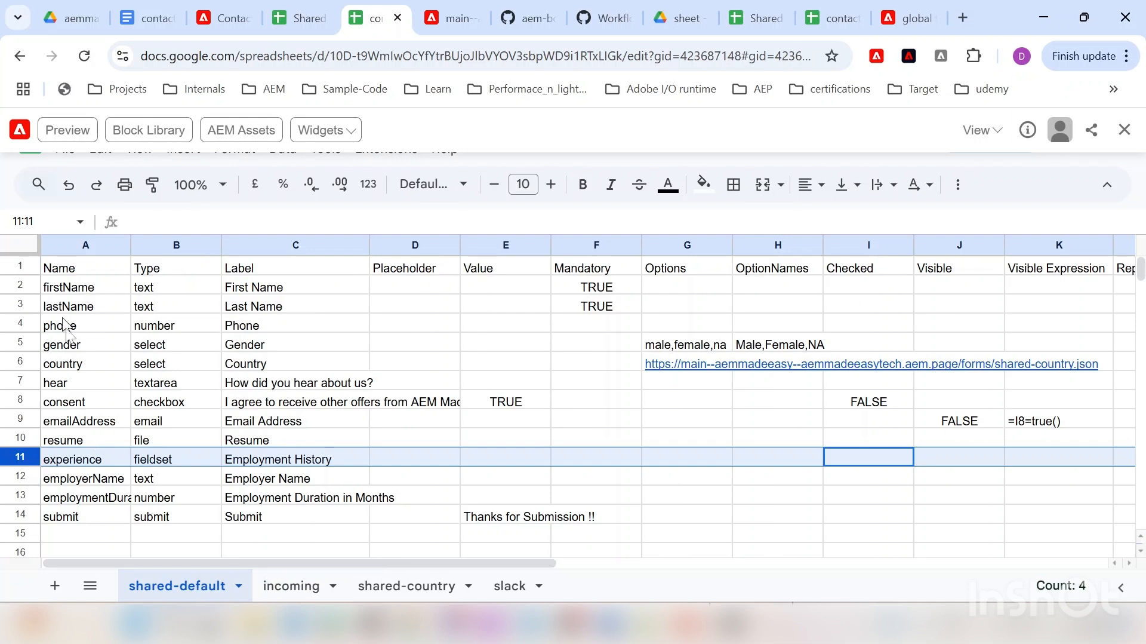
pyautogui.click(290, 585)
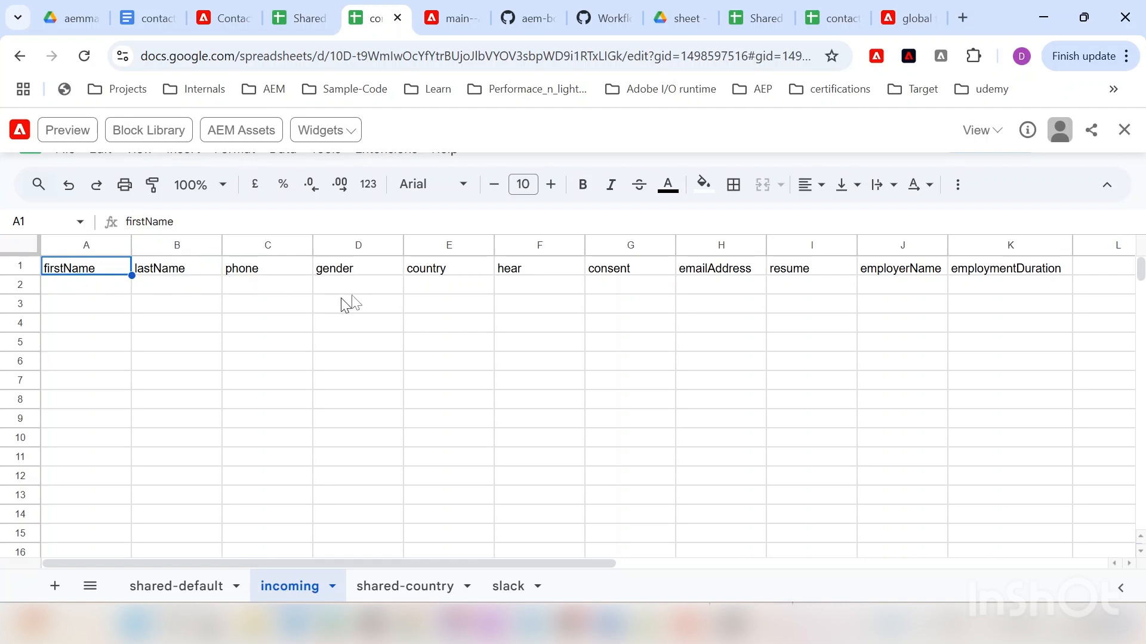
pyautogui.click(20, 264)
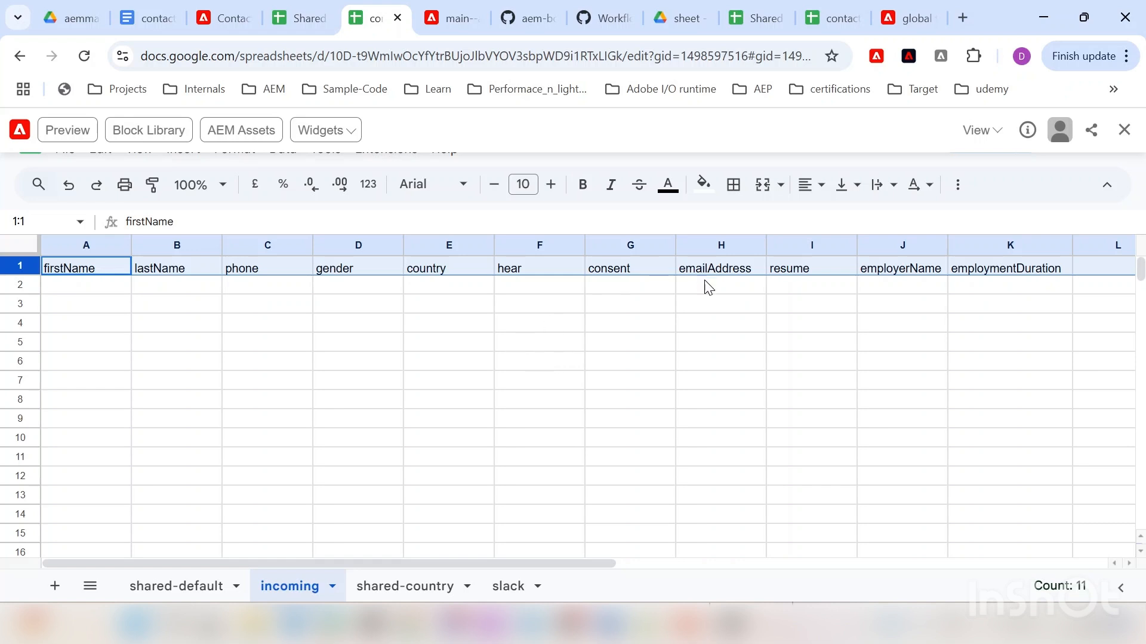
# Step: On the local form-test page, enter the contact's first and last name
pyautogui.click(897, 17)
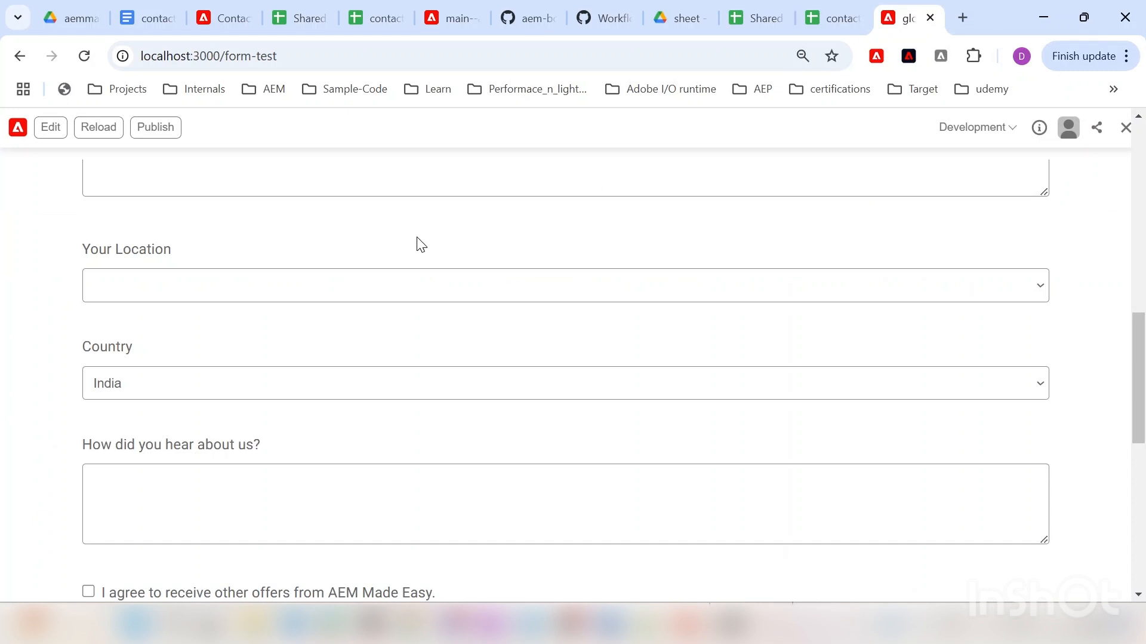
pyautogui.scroll(5, 337, 299)
pyautogui.scroll(6, 337, 299)
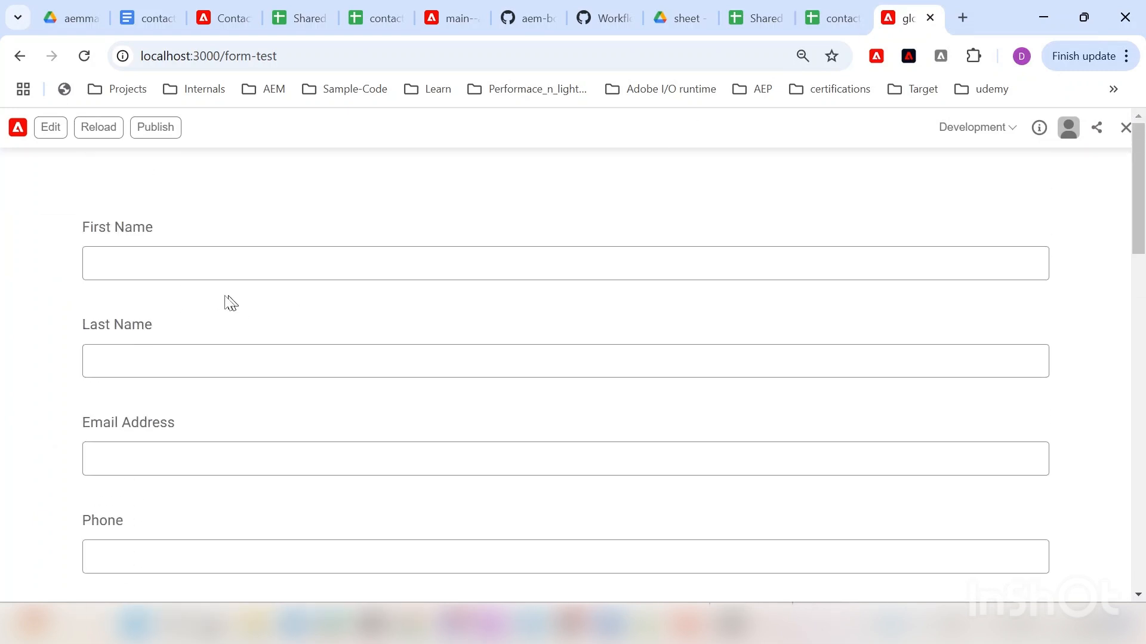
pyautogui.click(192, 266)
pyautogui.write('AEM')
pyautogui.press('Tab')
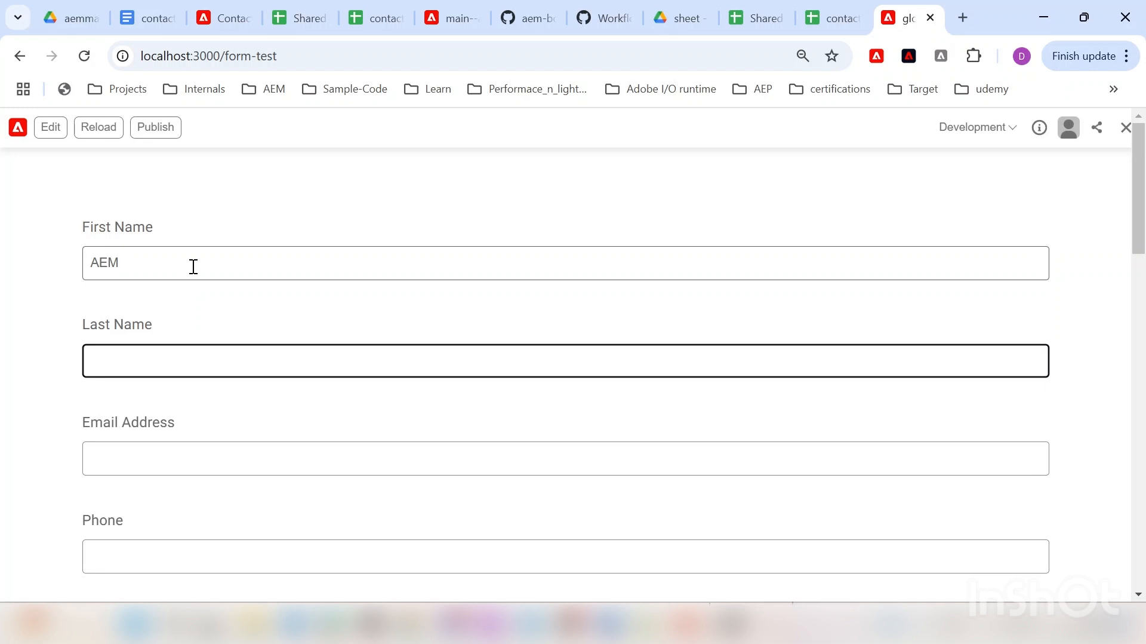
pyautogui.moveTo(194, 266); pyautogui.dragTo(59, 258)
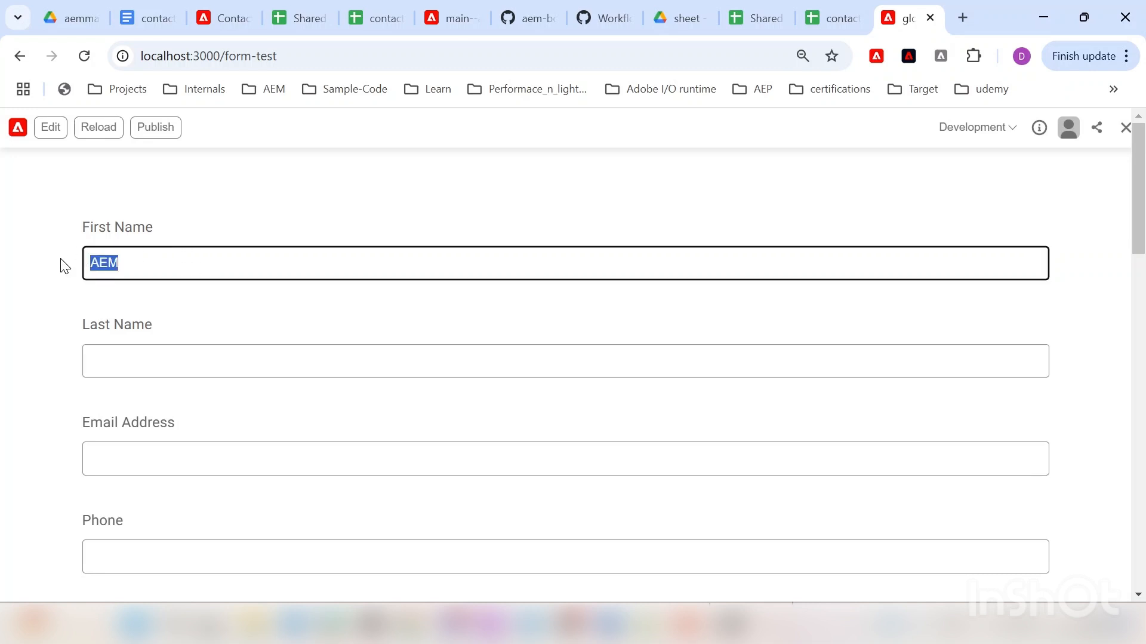
pyautogui.write('John')
pyautogui.press('Tab')
pyautogui.write('Dae')
# Step: Fill in the contact's email address and phone number
pyautogui.press('Tab')
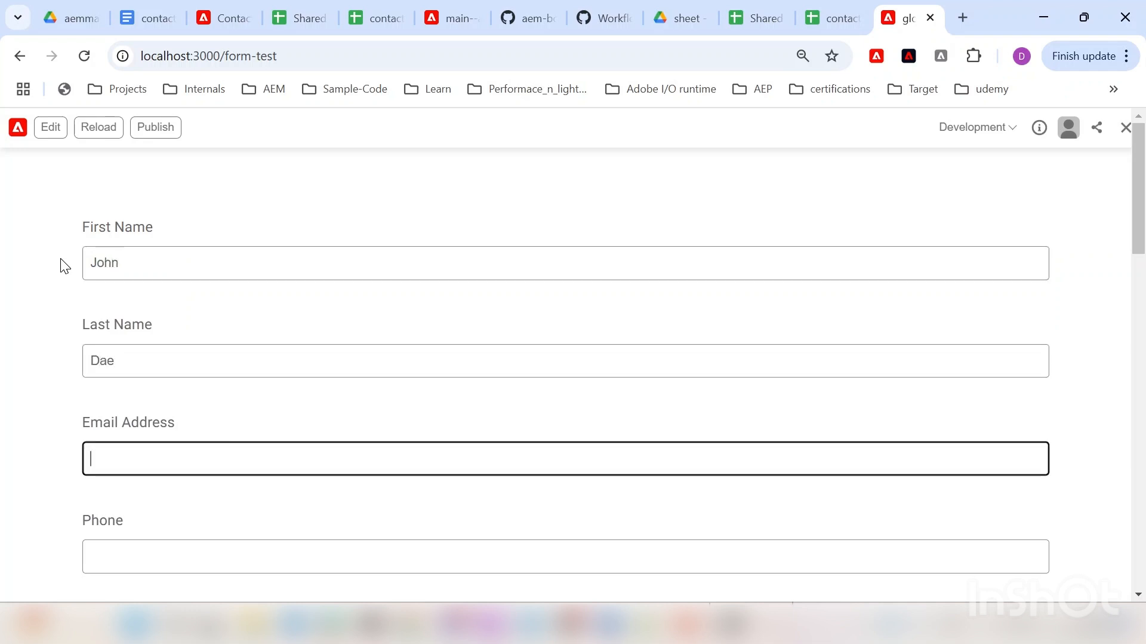
pyautogui.press('Tab')
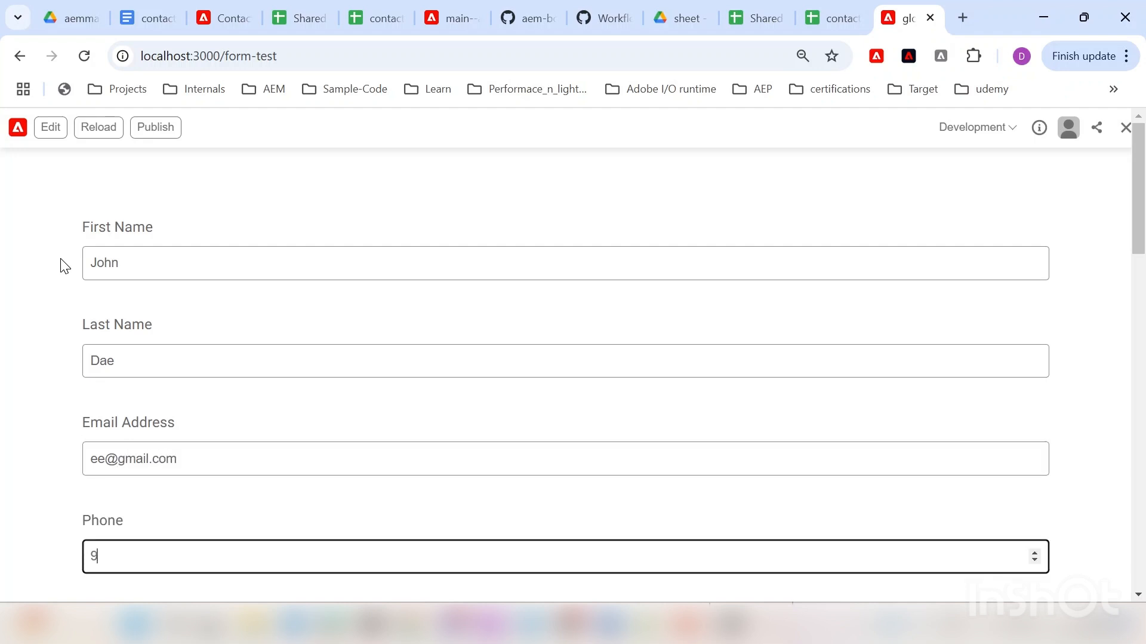
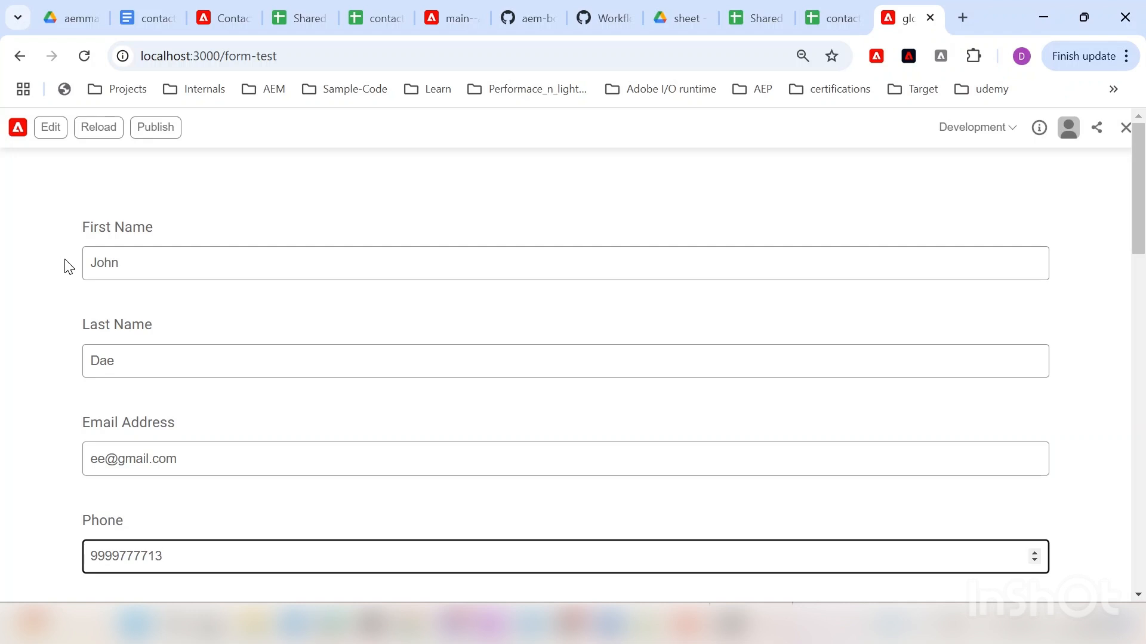
pyautogui.scroll(-3, 65, 259)
pyautogui.moveTo(106, 280); pyautogui.dragTo(223, 299)
pyautogui.press('BackSpace')
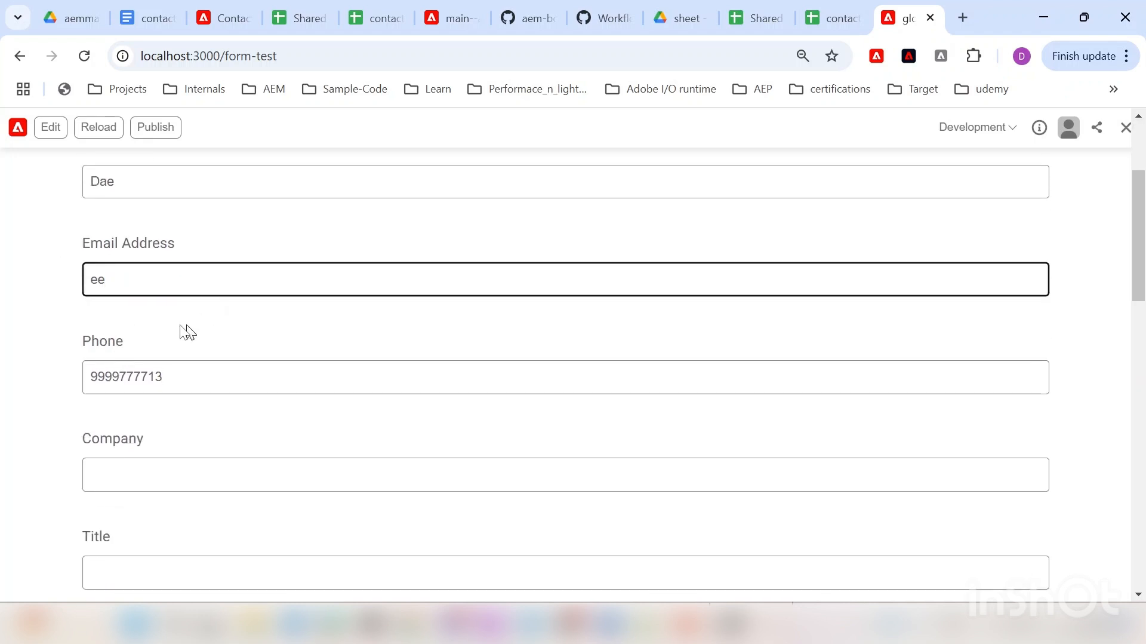
pyautogui.click(179, 323)
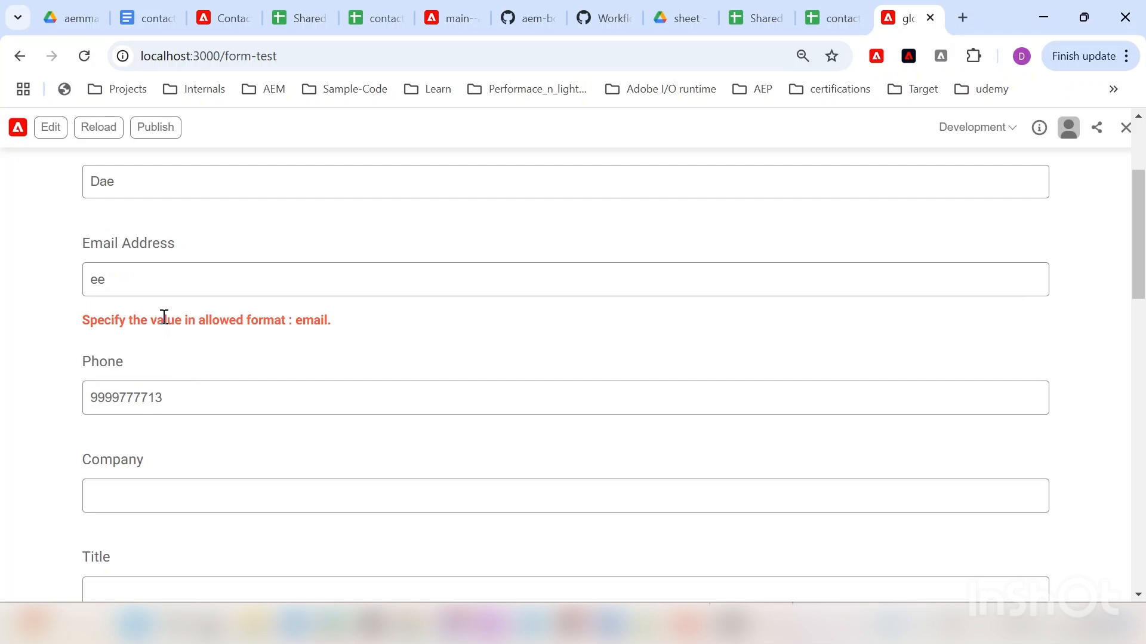
pyautogui.click(176, 277)
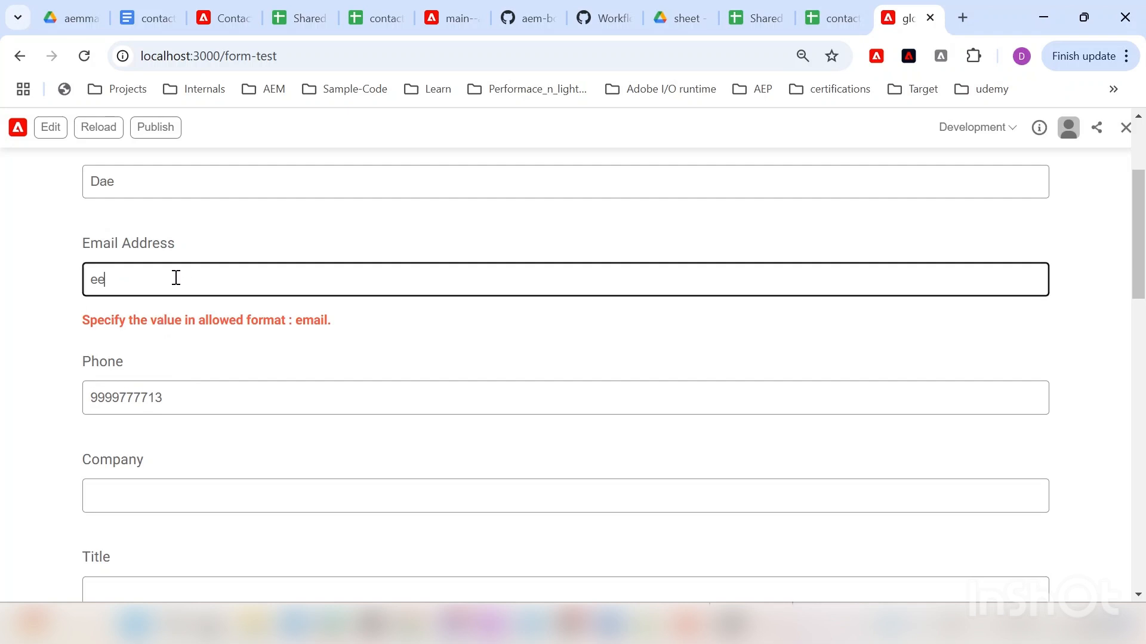
pyautogui.write('@gmail.com')
pyautogui.scroll(3, 158, 282)
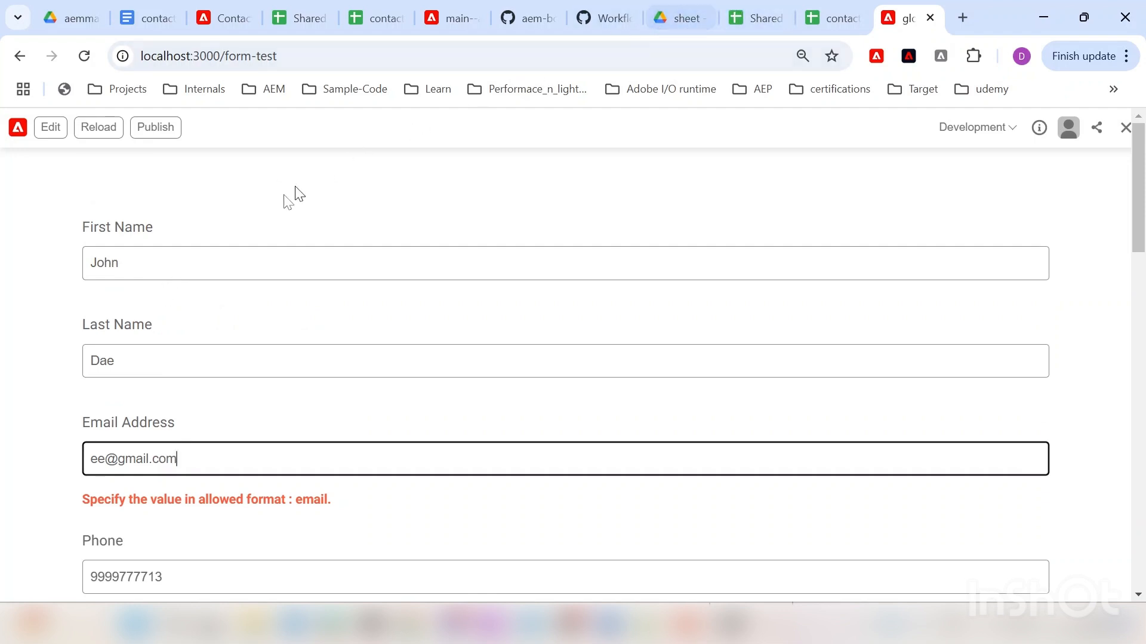
pyautogui.moveTo(119, 263); pyautogui.dragTo(91, 267)
pyautogui.click(50, 274)
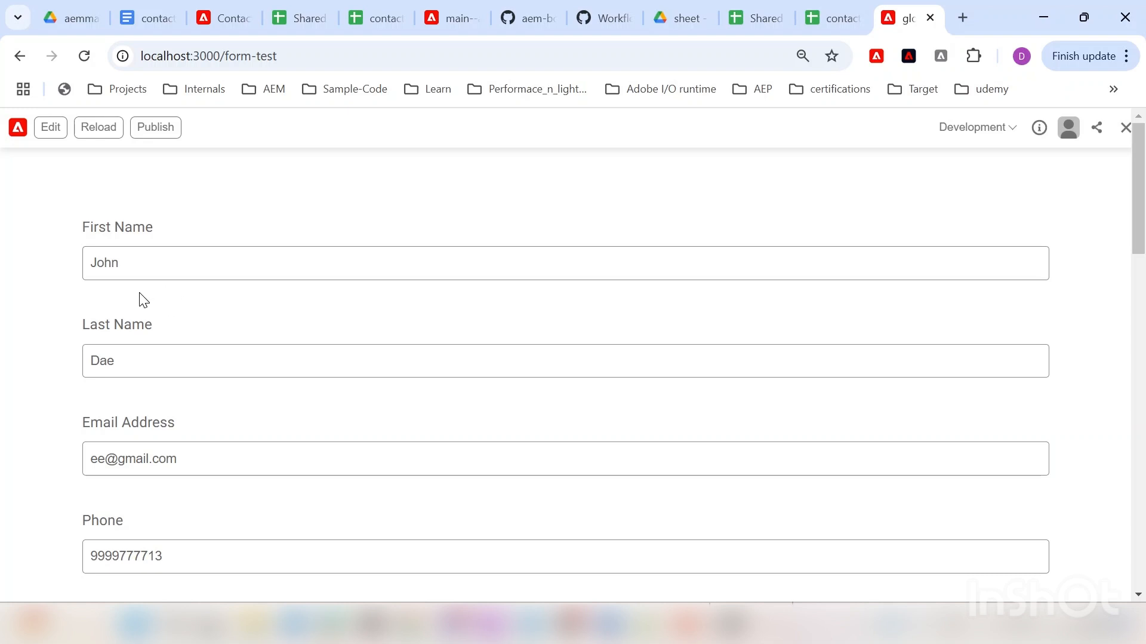
# Step: Enter Company 'xyz', Title 'mr' and 'fsf' for how we can help
pyautogui.scroll(-6, 129, 307)
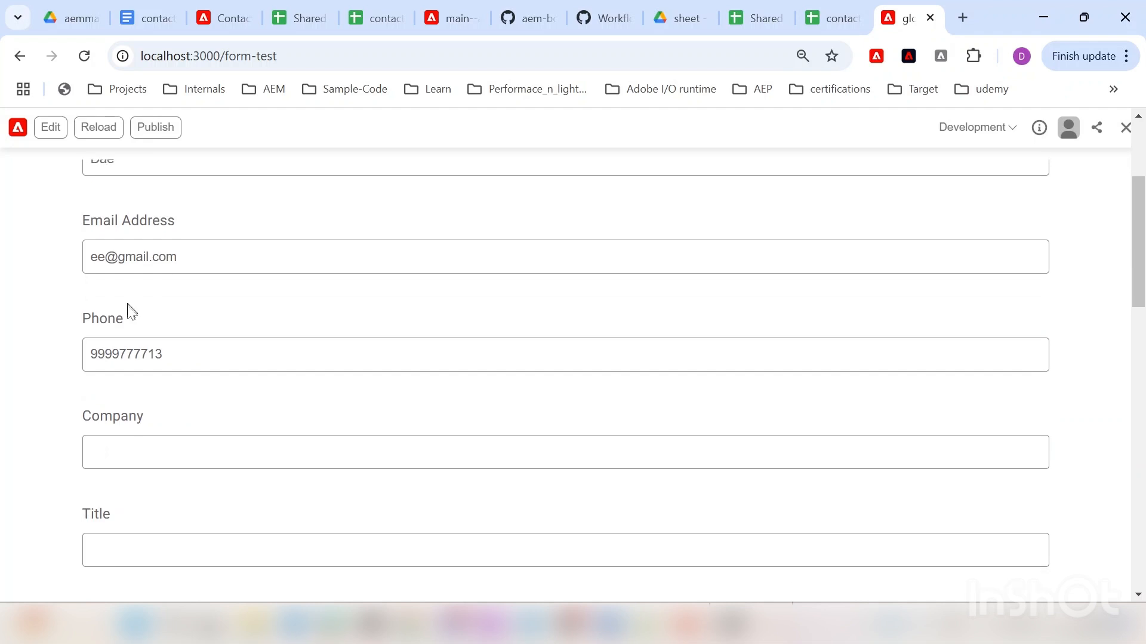
pyautogui.click(141, 298)
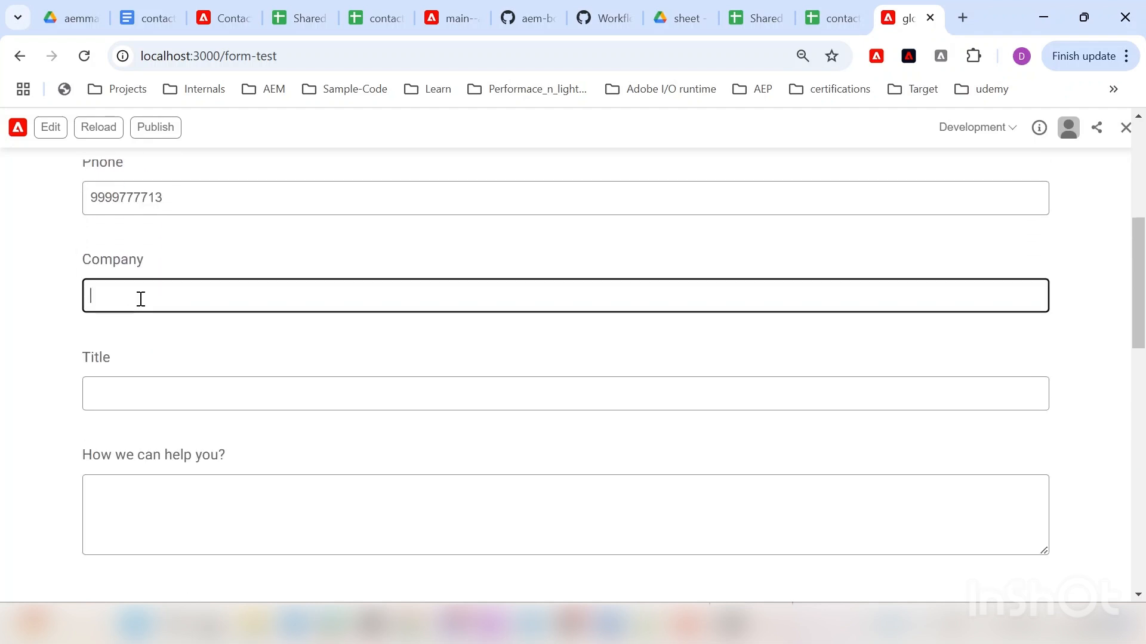
pyautogui.write('xyz')
pyautogui.click(158, 387)
pyautogui.write('mer')
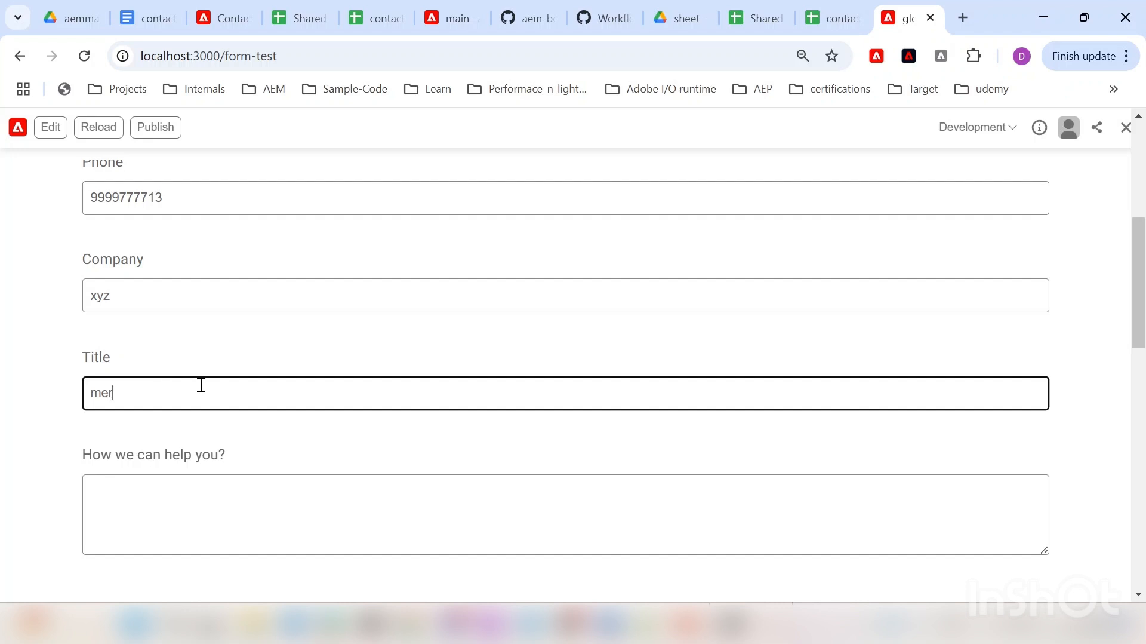
pyautogui.press('BackSpace')
pyautogui.press('BackSpace')
pyautogui.write('r')
pyautogui.scroll(-3, 197, 391)
pyautogui.click(234, 345)
pyautogui.write('fsf')
# Step: Set location to Germany, country to England, and answer how you heard 'fdsfds'
pyautogui.click(152, 467)
pyautogui.click(135, 495)
pyautogui.click(187, 466)
pyautogui.click(141, 518)
pyautogui.scroll(-2, 239, 442)
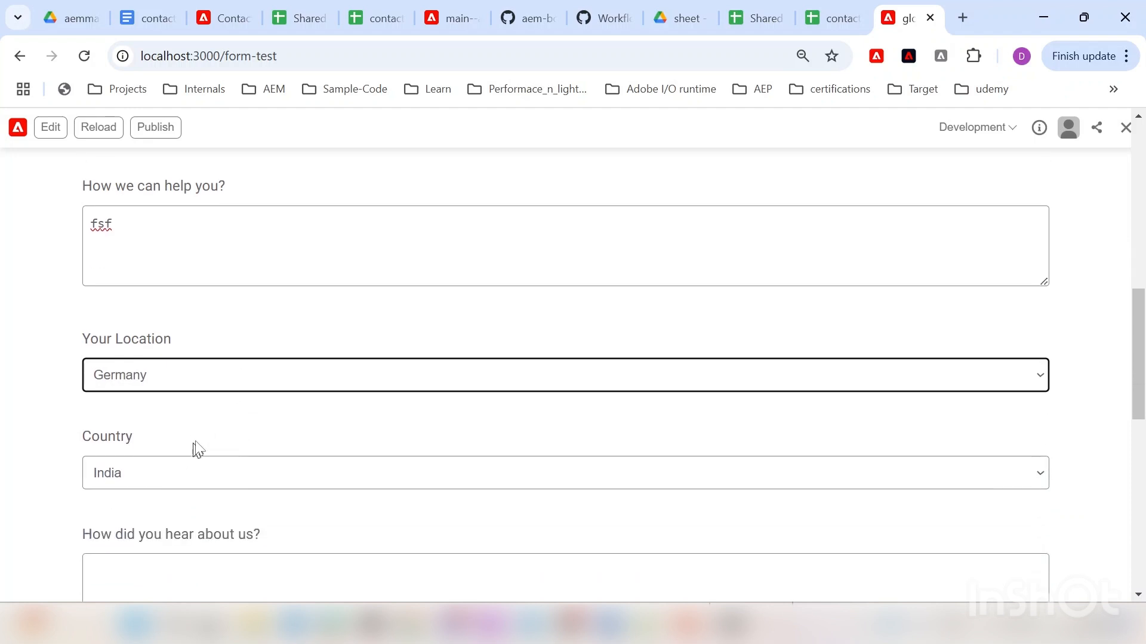
pyautogui.scroll(-3, 197, 452)
pyautogui.click(220, 298)
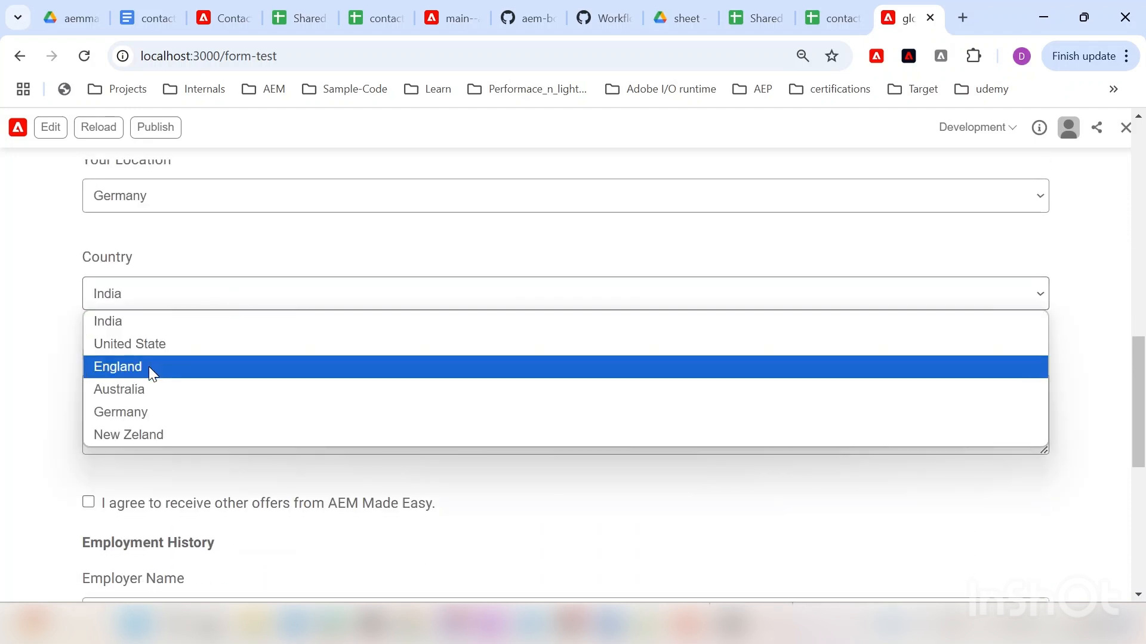
pyautogui.click(148, 367)
pyautogui.scroll(-2, 251, 328)
pyautogui.click(245, 319)
pyautogui.write('fdsfds')
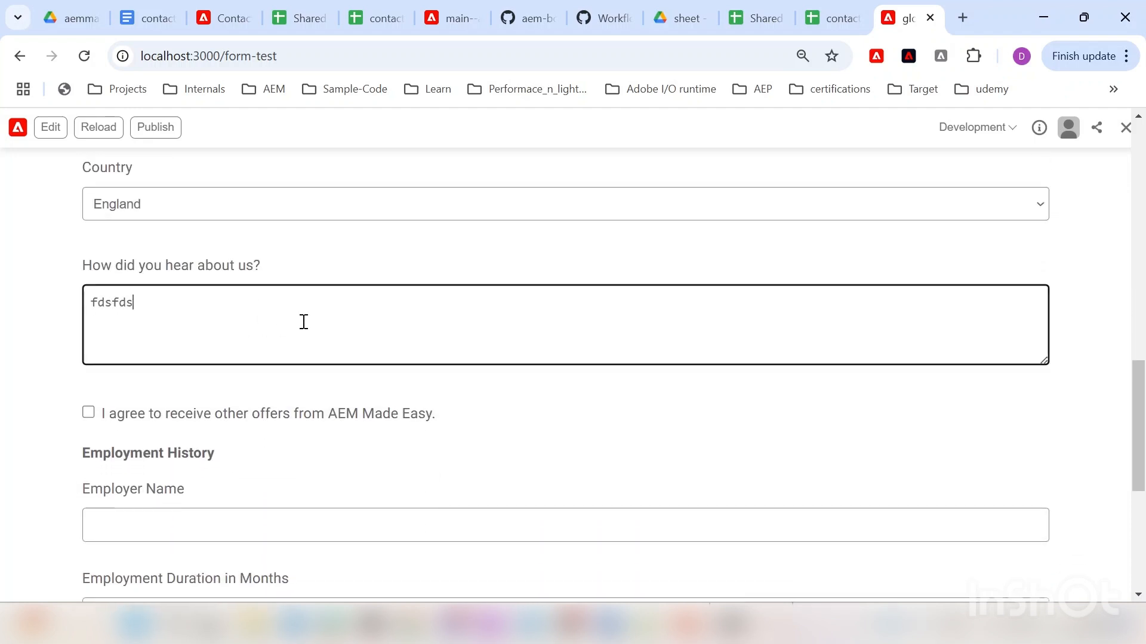
# Step: Enter Employer Name 'e1', tick the offers consent, and fill the revealed Secondary Email
pyautogui.scroll(7, 335, 320)
pyautogui.scroll(-10, 338, 317)
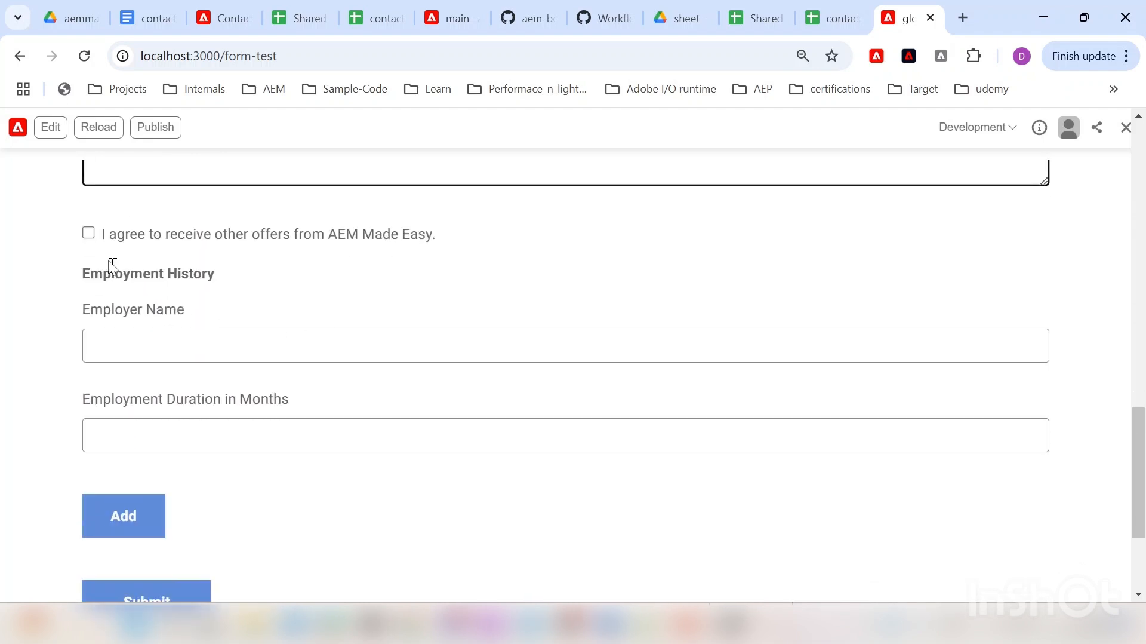
pyautogui.click(124, 345)
pyautogui.write('e1')
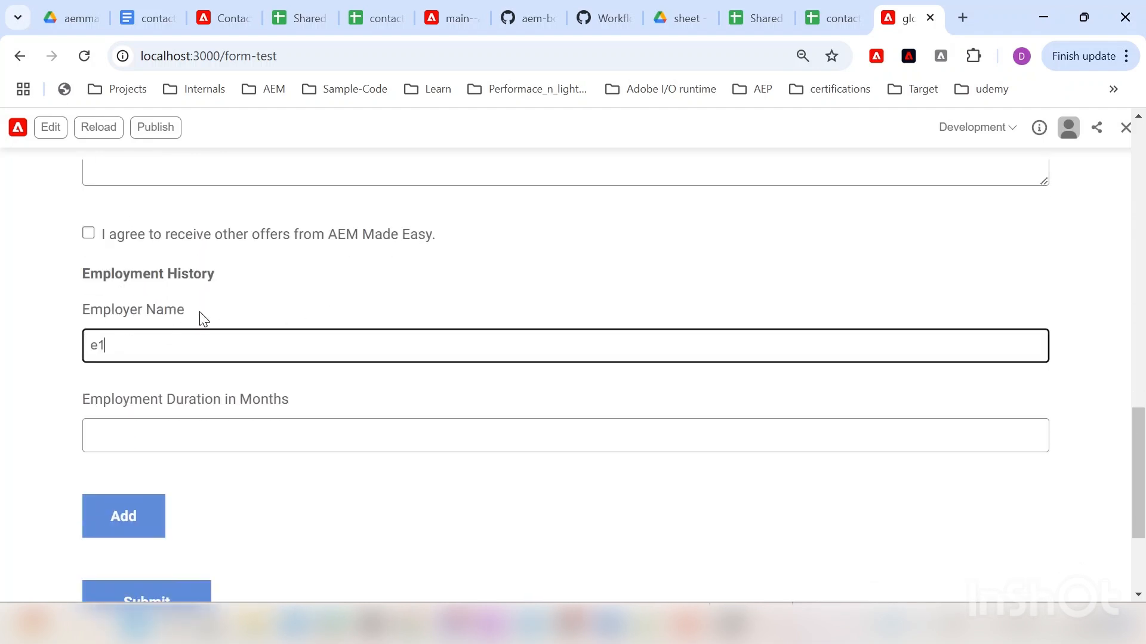
pyautogui.scroll(-2, 179, 335)
pyautogui.scroll(2, 156, 333)
pyautogui.click(90, 233)
pyautogui.click(132, 308)
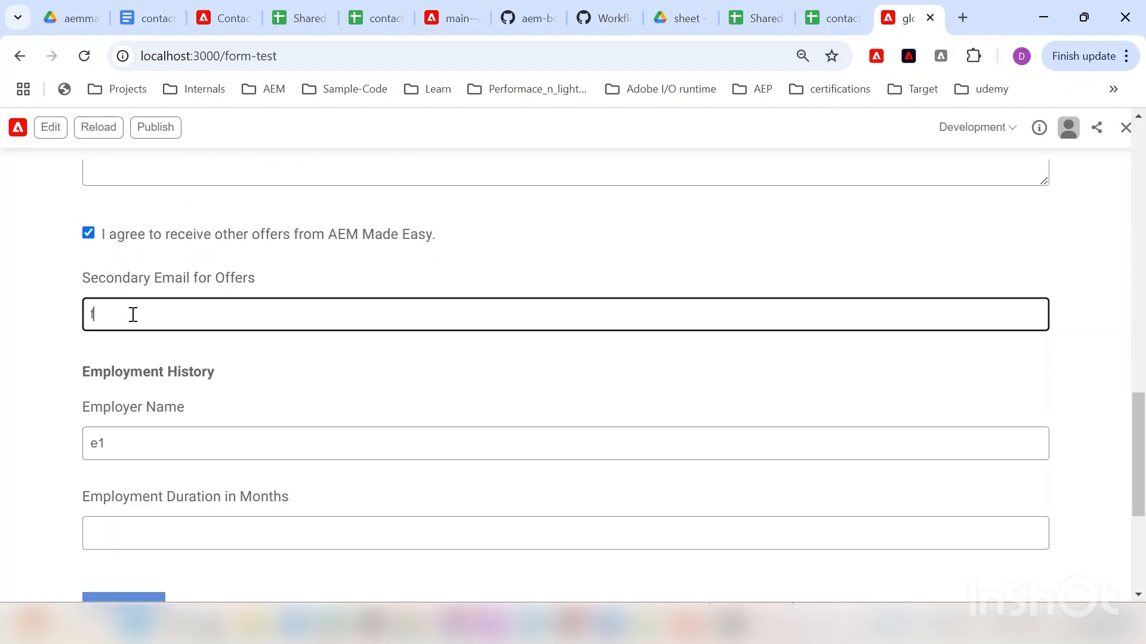
pyautogui.click(146, 326)
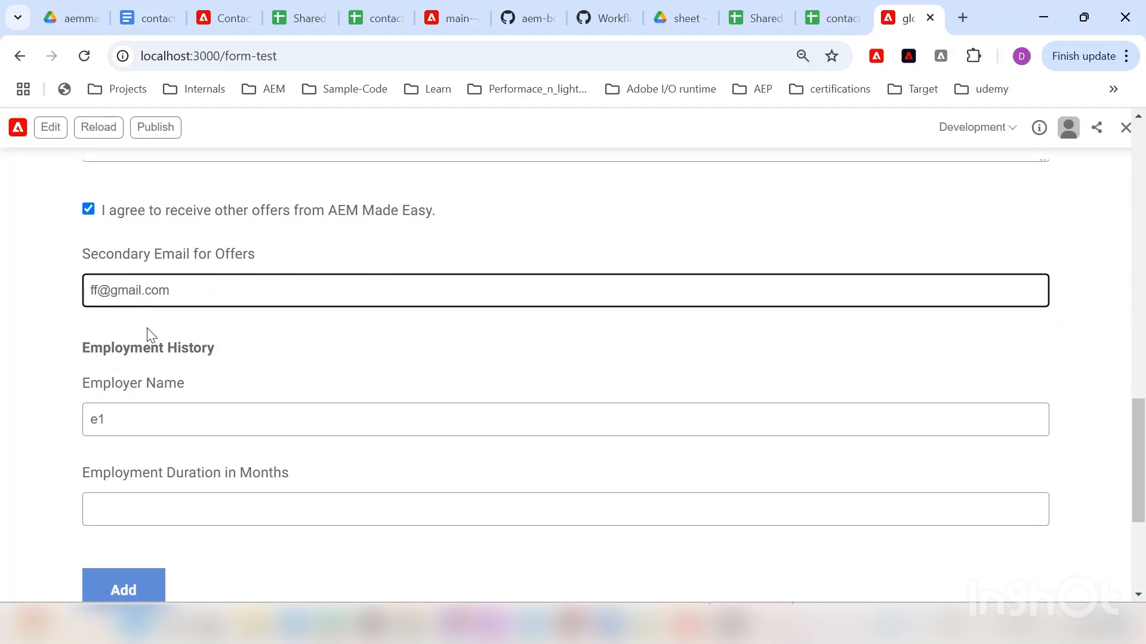
# Step: Set employment duration to 4 and submit the form
pyautogui.scroll(-3, 153, 384)
pyautogui.click(174, 350)
pyautogui.write('4')
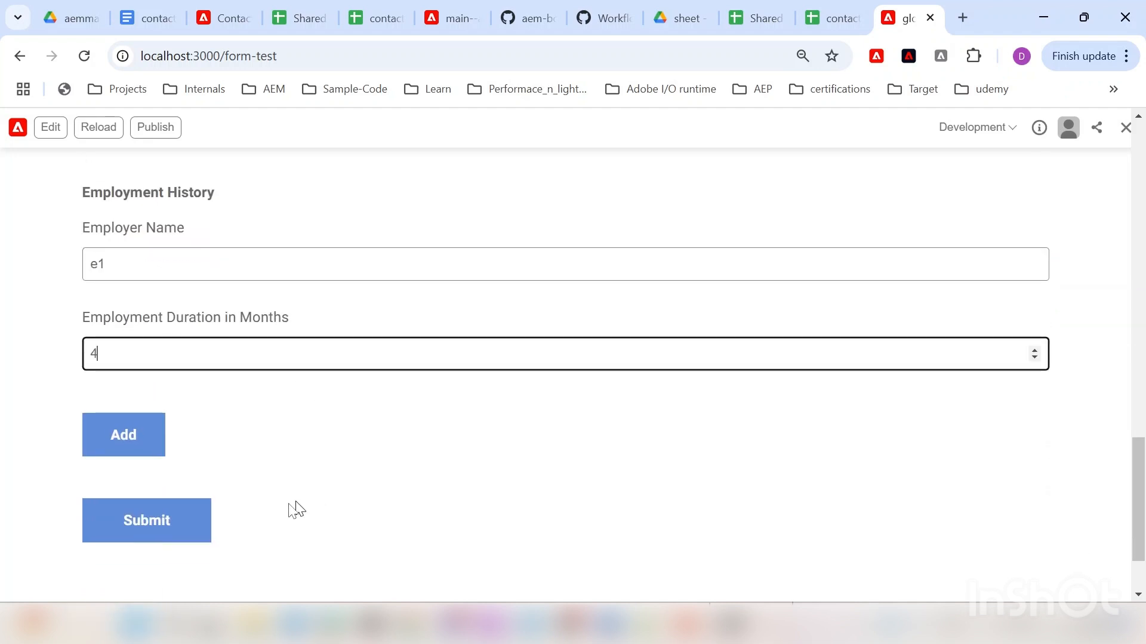
pyautogui.click(161, 532)
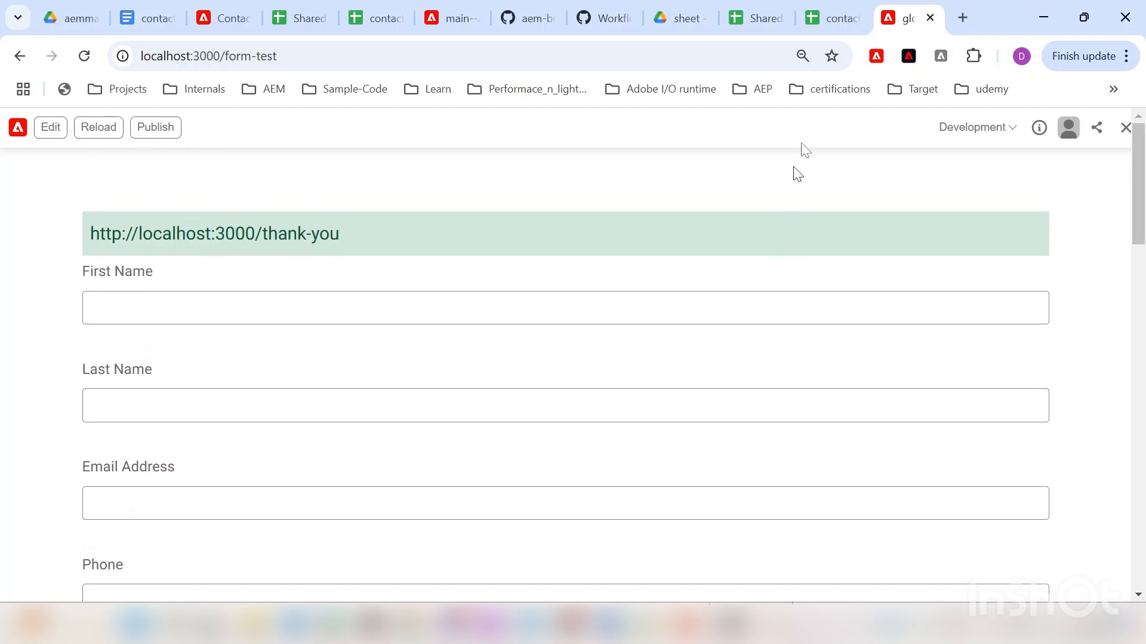
# Step: Verify the submission in row 2 of the contact-us 'incoming' sheet, then switch to Shared Country
pyautogui.click(842, 19)
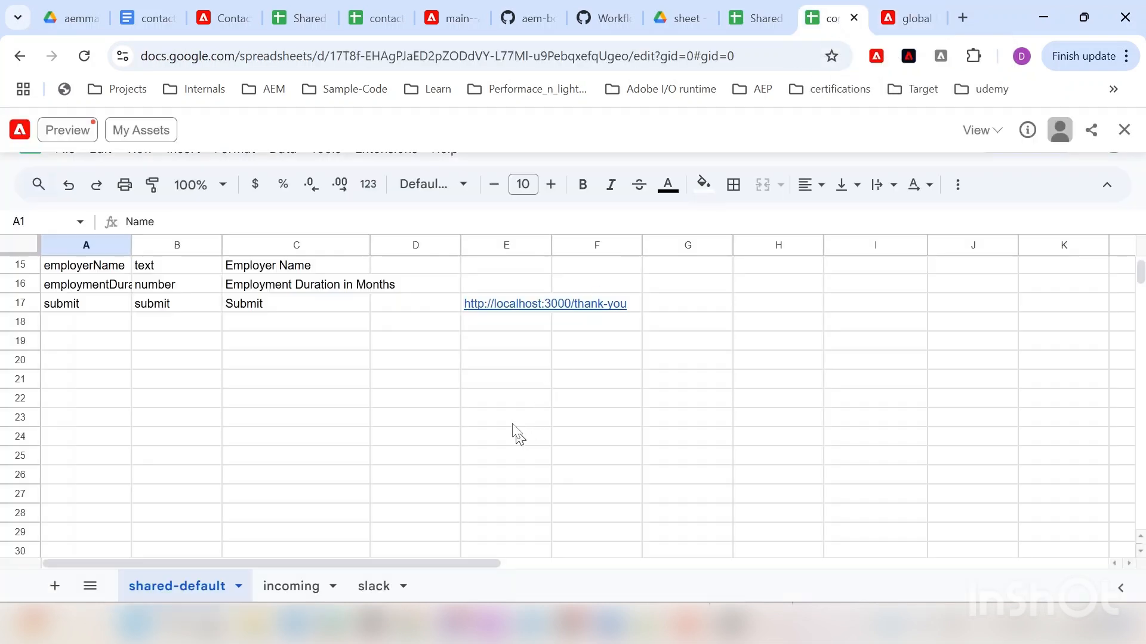
pyautogui.scroll(3, 514, 342)
pyautogui.scroll(-3, 520, 346)
pyautogui.click(297, 586)
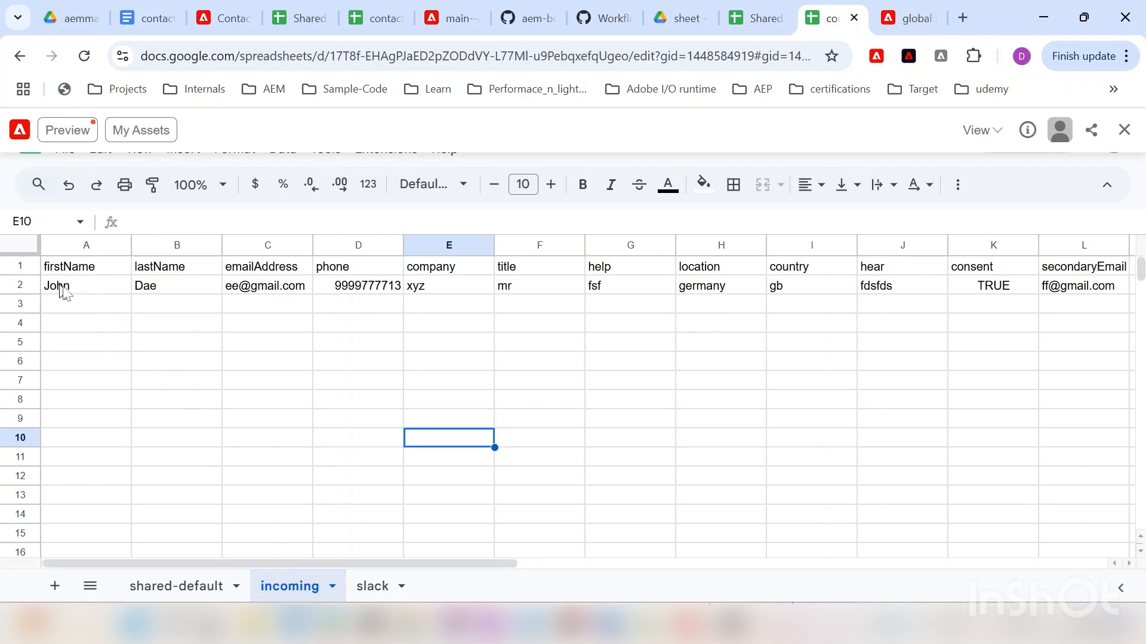
pyautogui.moveTo(430, 563); pyautogui.dragTo(236, 522)
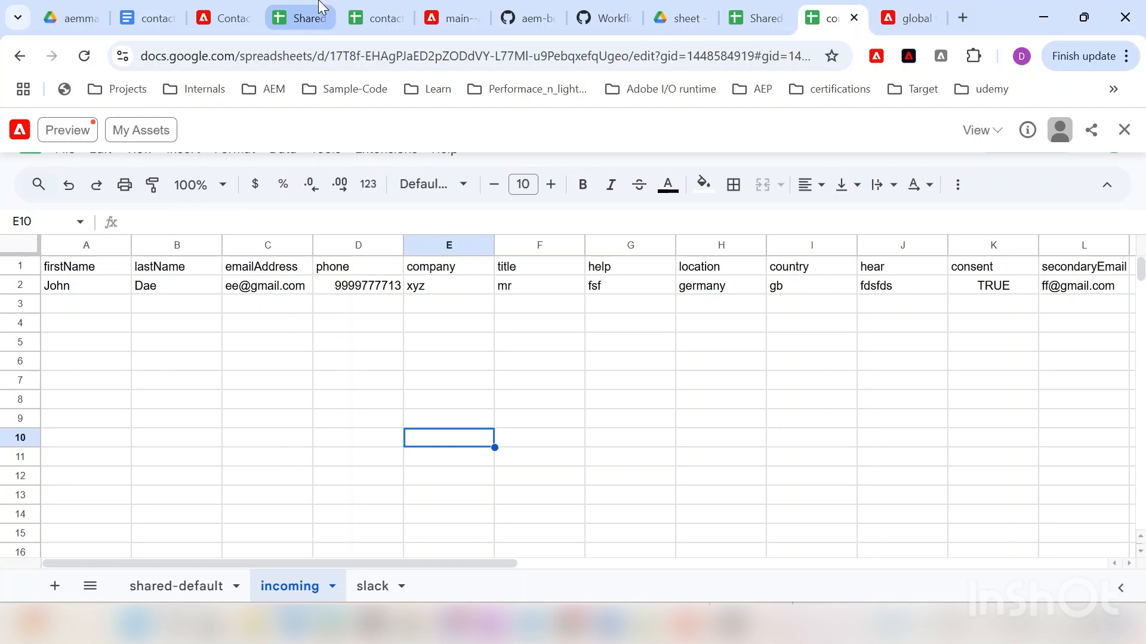
pyautogui.click(304, 17)
pyautogui.moveTo(377, 6)
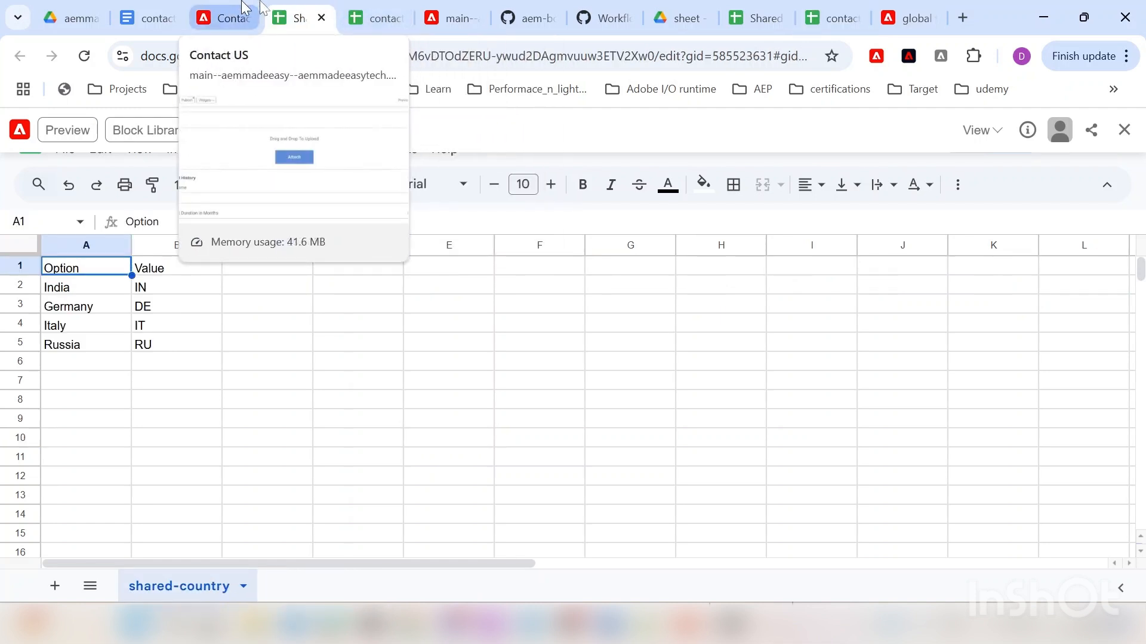
# Step: Open the trip spreadsheet from aemmadeeasy's forms folder in Google Drive
pyautogui.click(77, 14)
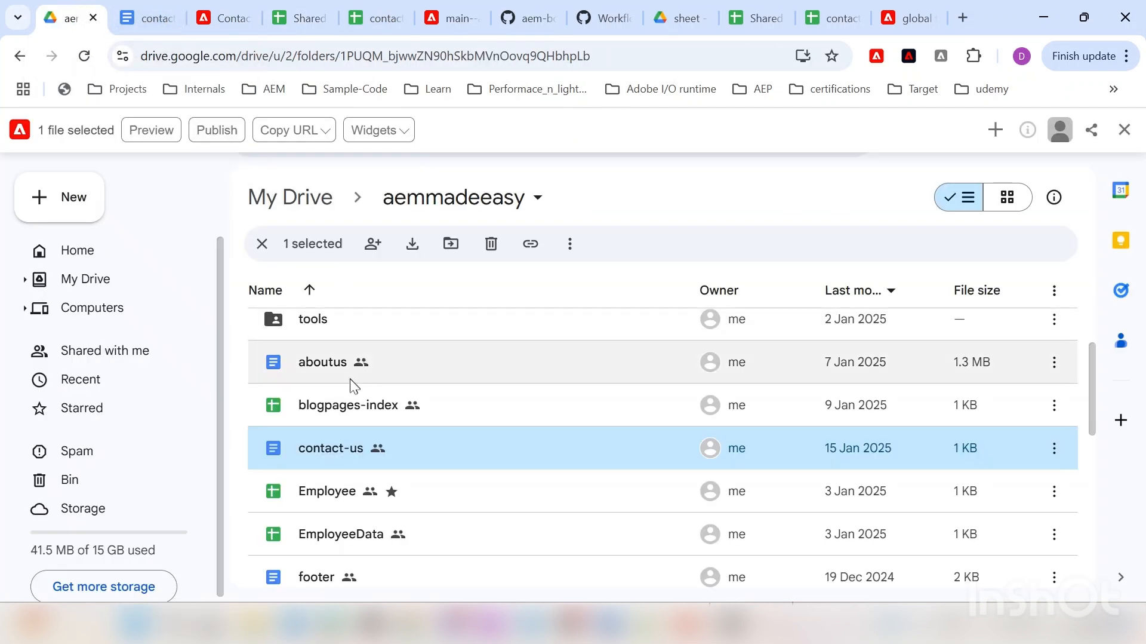
pyautogui.scroll(3, 359, 361)
pyautogui.scroll(2, 358, 361)
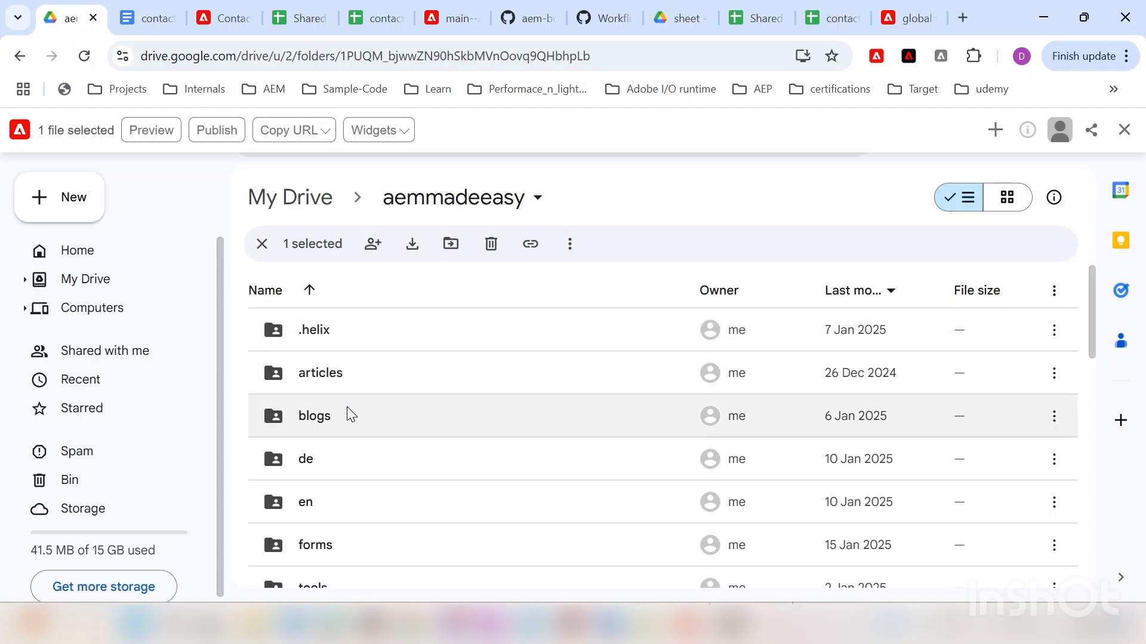
pyautogui.scroll(-2, 318, 466)
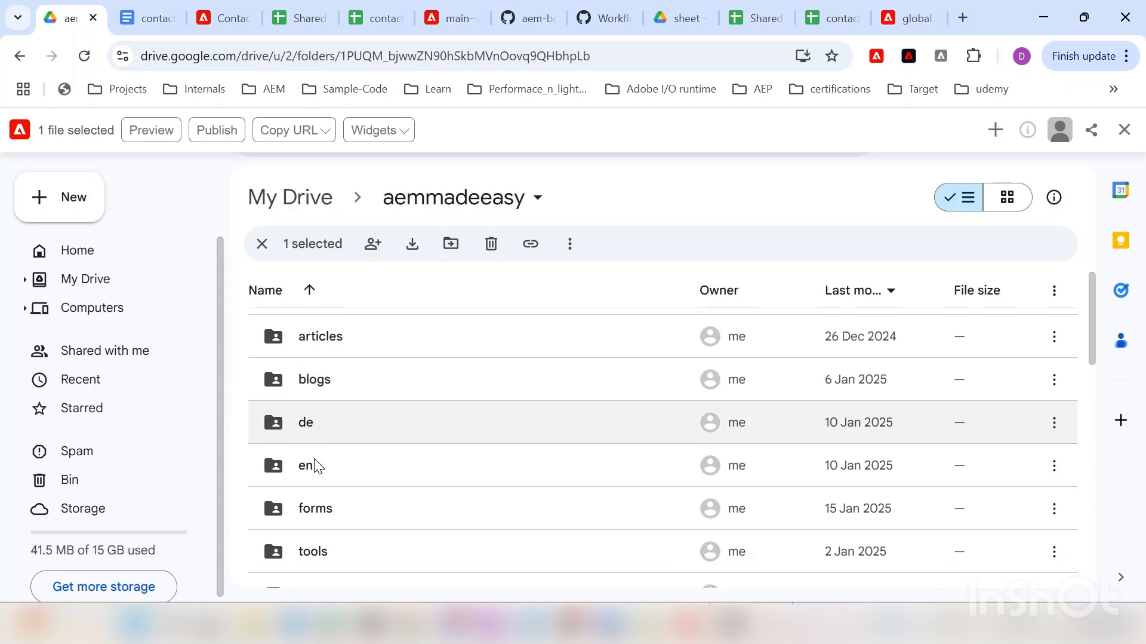
pyautogui.doubleClick(320, 463)
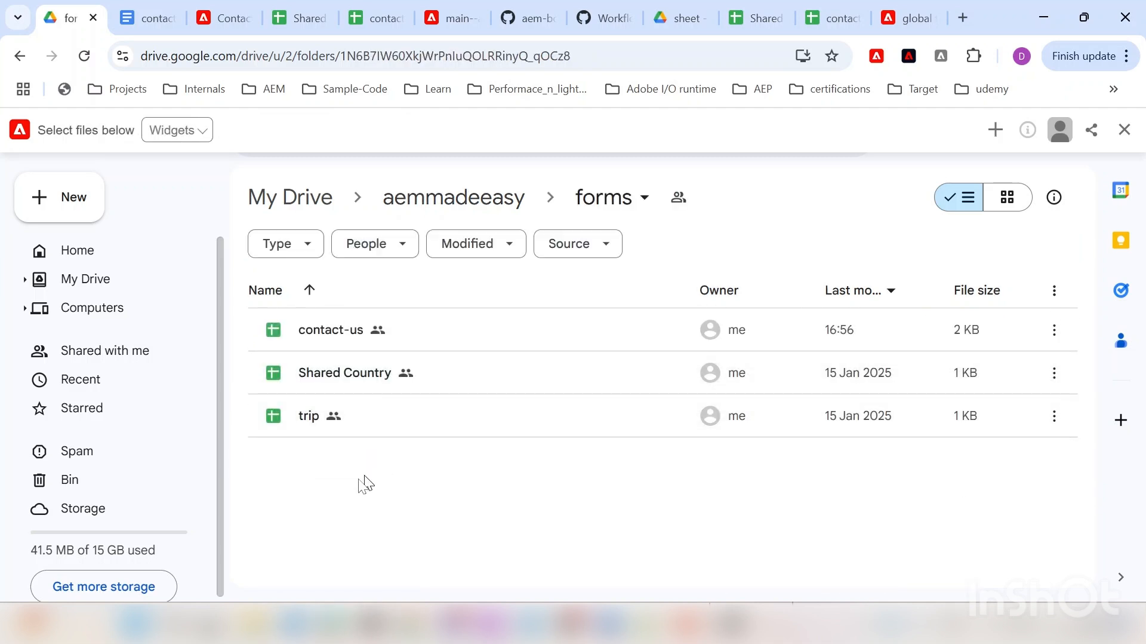
pyautogui.doubleClick(317, 421)
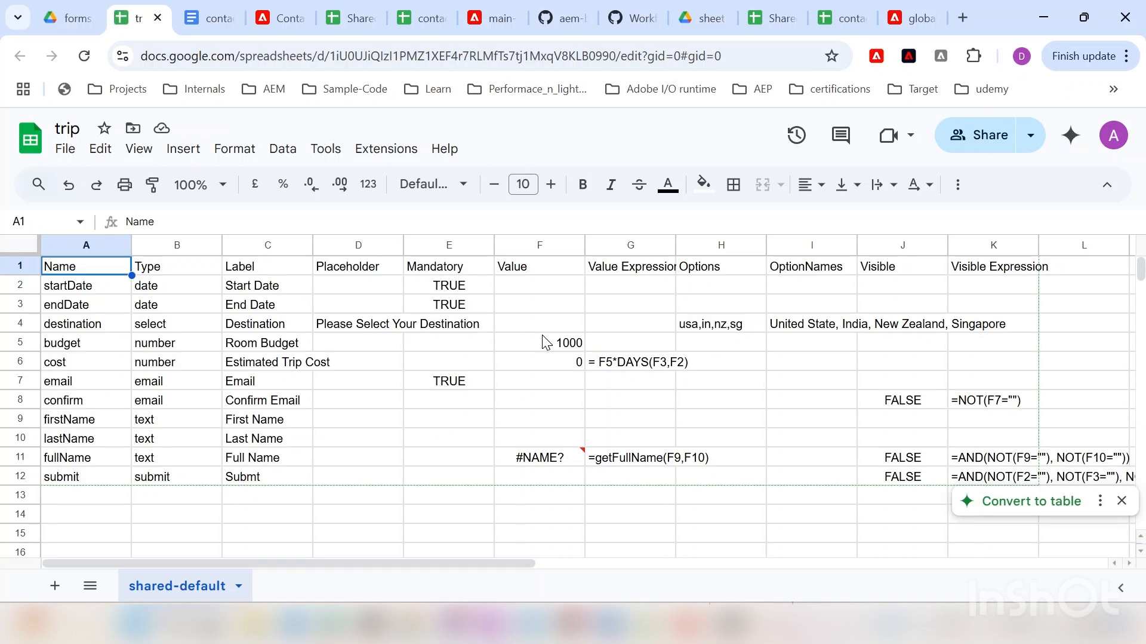
# Step: Dismiss the 'Convert to table' suggestion and return to the forms folder in Drive
pyautogui.click(1121, 500)
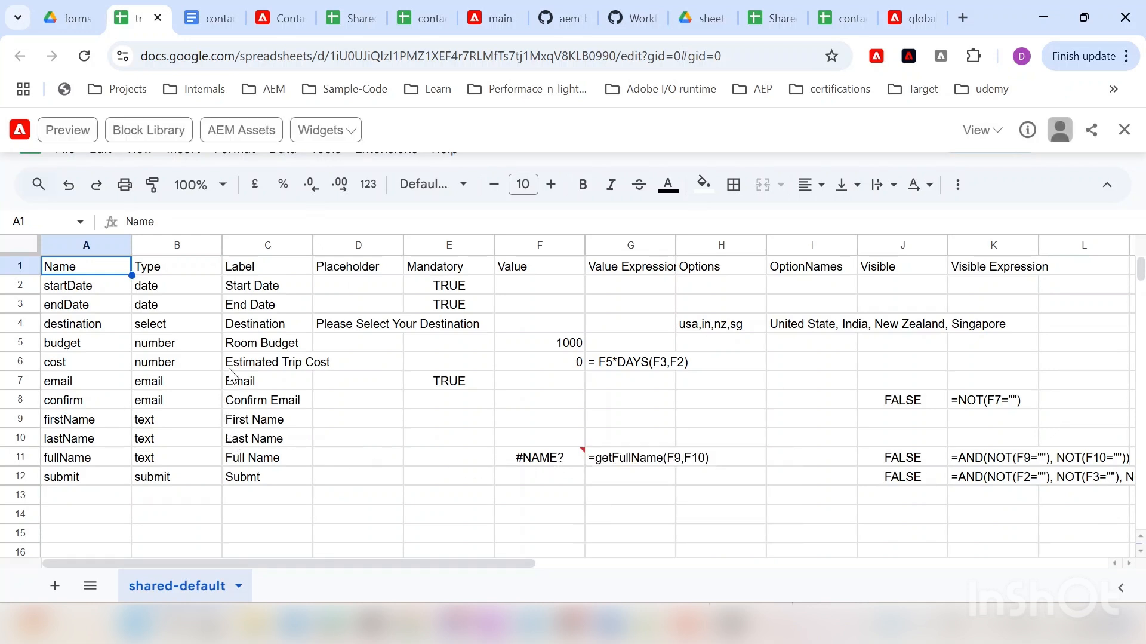
pyautogui.click(80, 9)
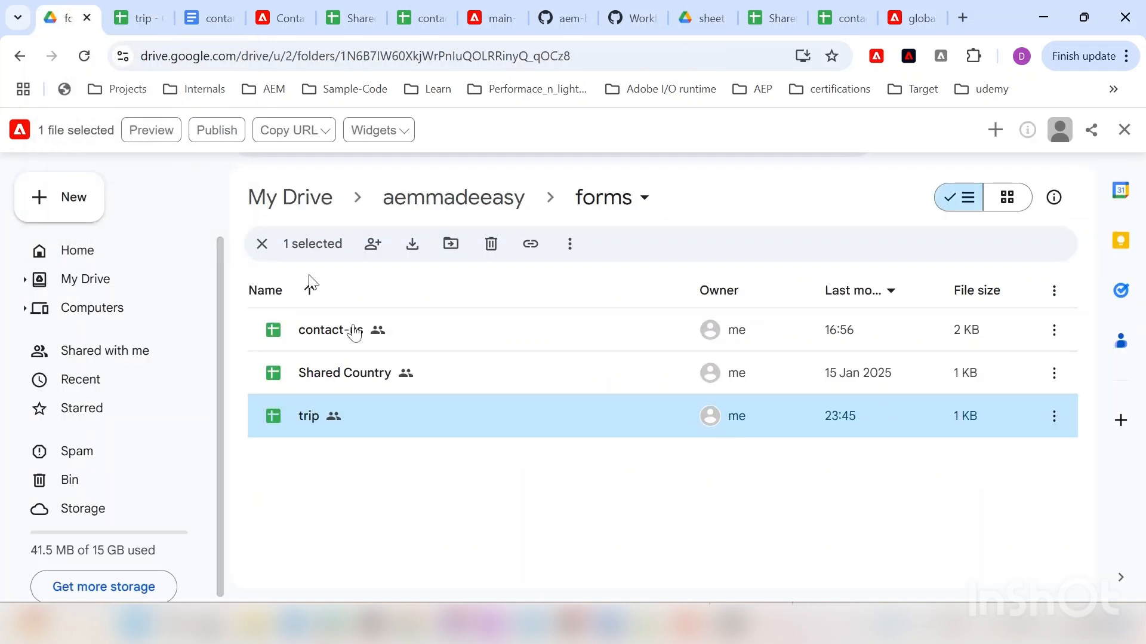
# Step: Go up to the aemmadeeasy folder and open the trip-from document
pyautogui.click(505, 209)
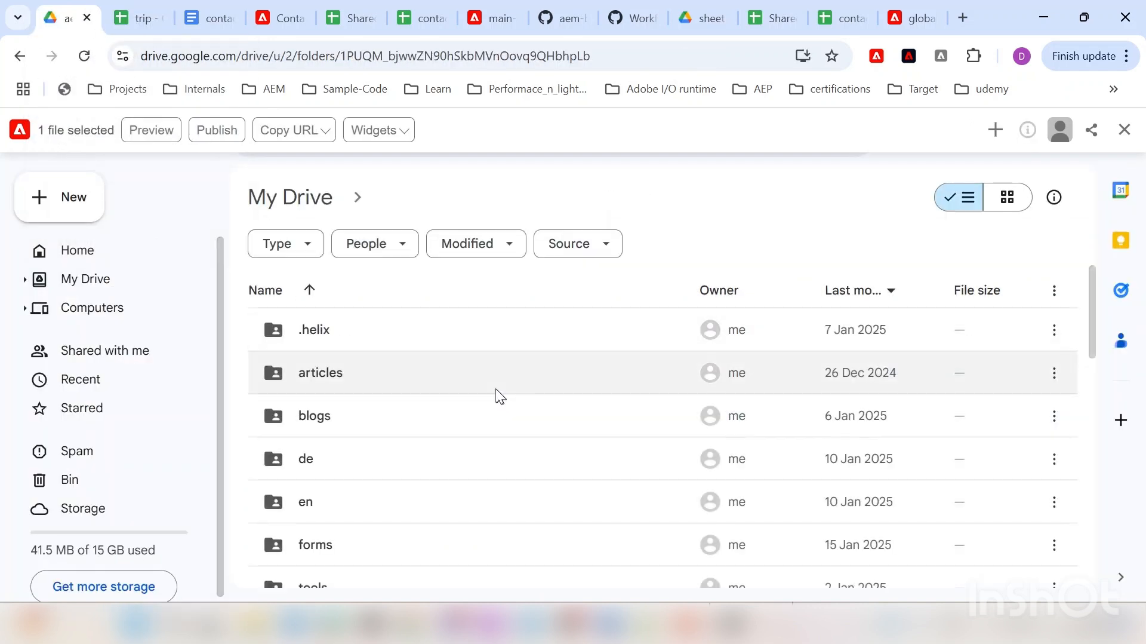
pyautogui.scroll(-5, 433, 507)
pyautogui.scroll(-5, 488, 459)
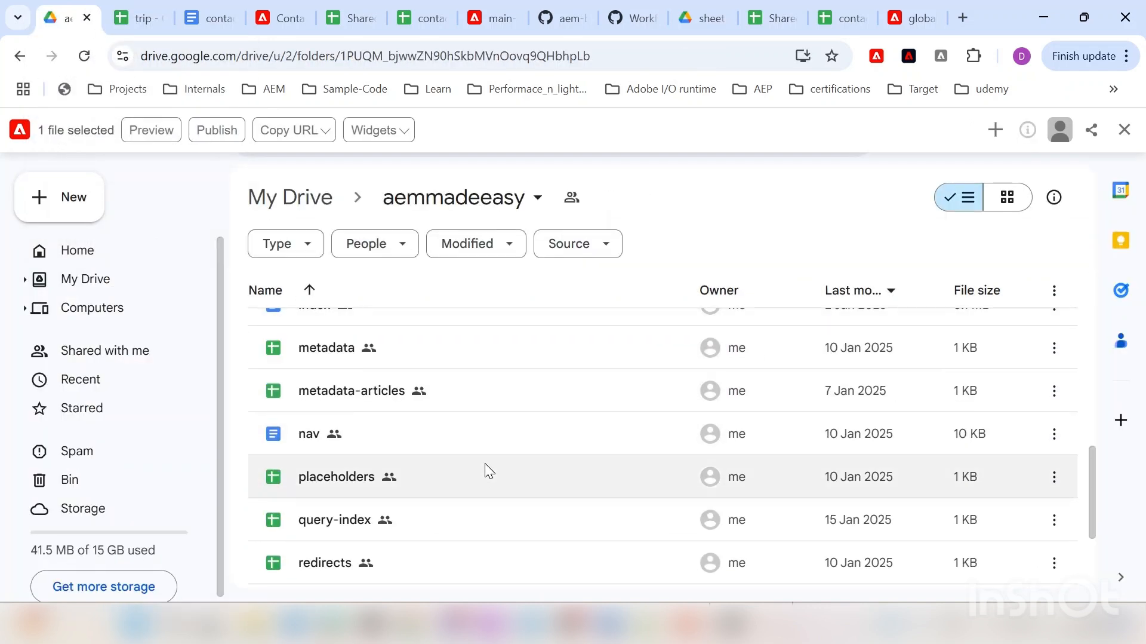
pyautogui.scroll(9, 462, 427)
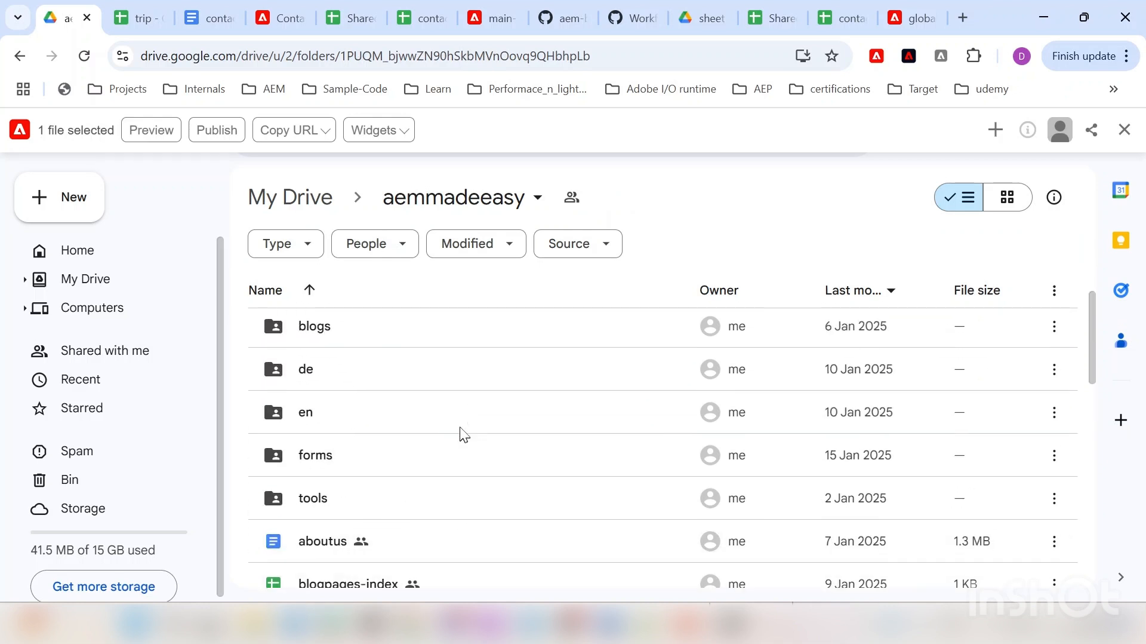
pyautogui.scroll(2, 461, 425)
pyautogui.scroll(-8, 462, 424)
pyautogui.scroll(-5, 461, 424)
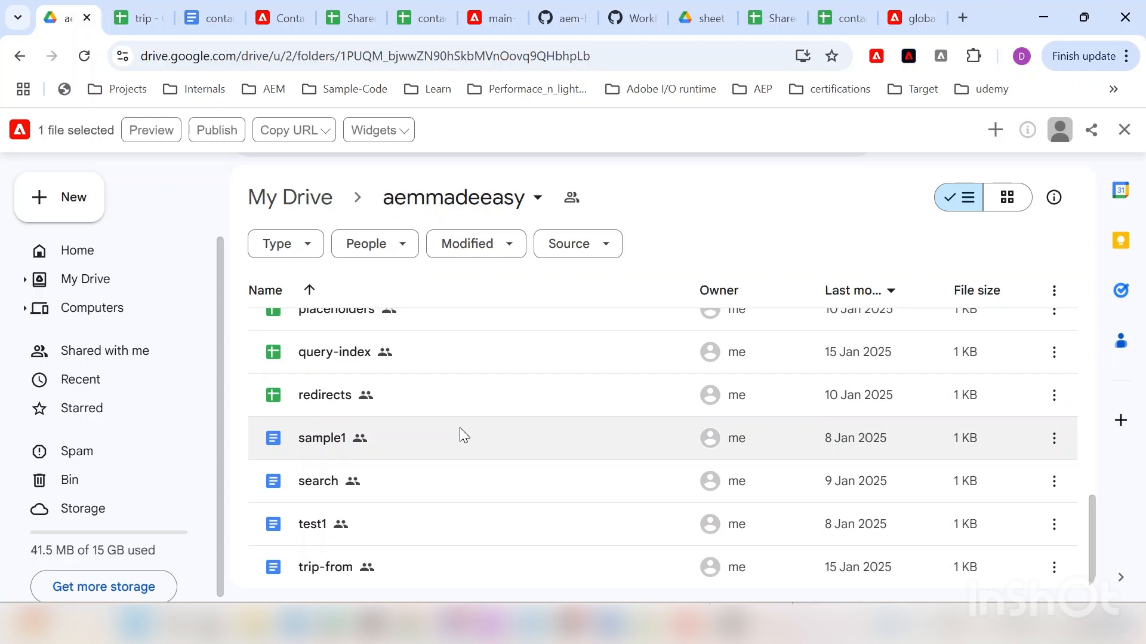
pyautogui.doubleClick(317, 574)
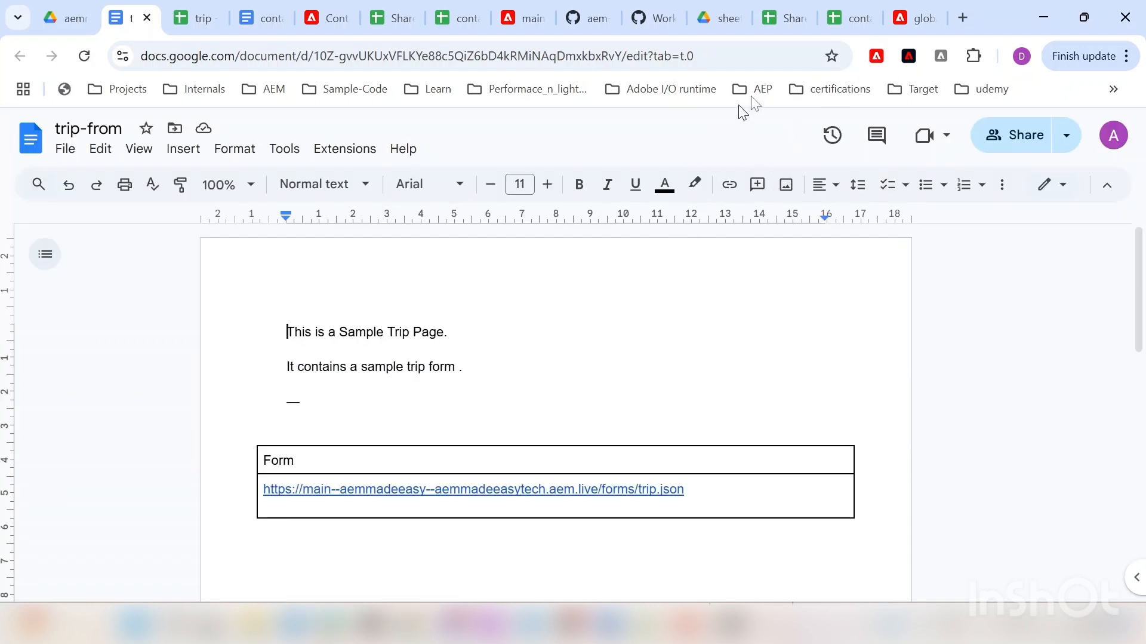
# Step: Preview trip-from through AEM Sidekick, showing Start Date, End Date and Destination fields
pyautogui.click(876, 57)
pyautogui.click(81, 140)
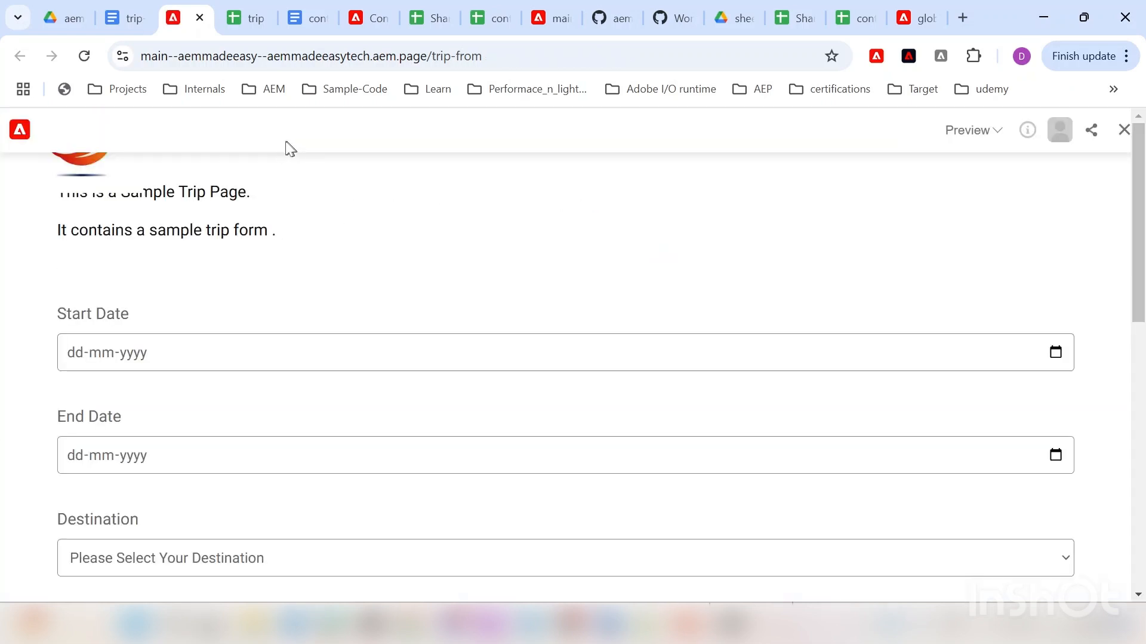
# Step: Publish trip-from live and review the form, including Room Budget 1000 and Estimated Trip Cost 0
pyautogui.click(175, 133)
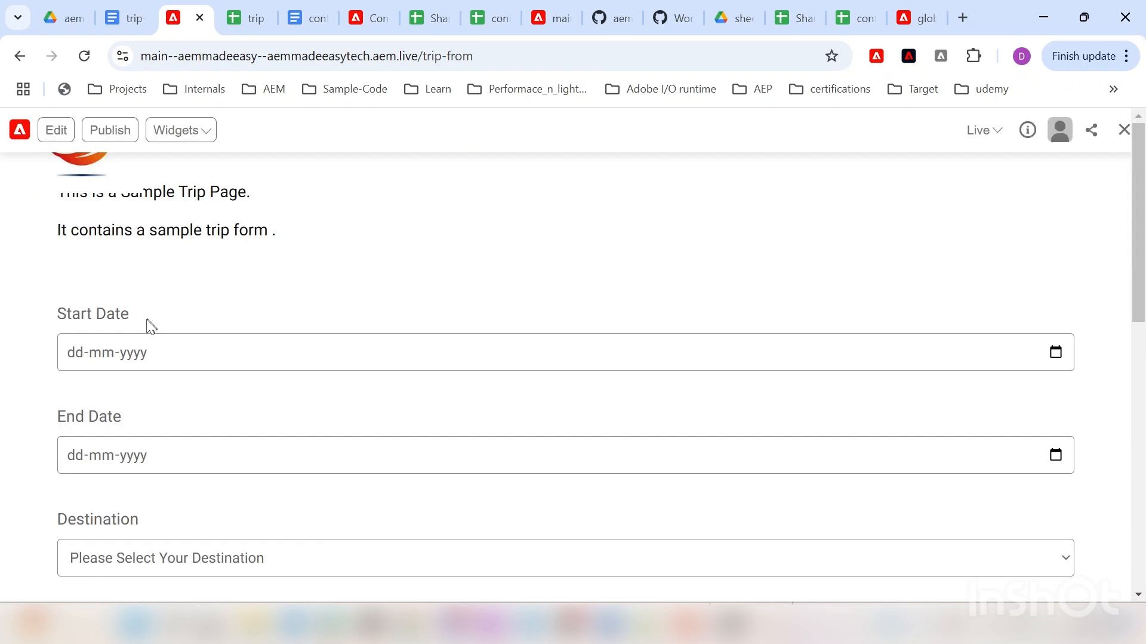
pyautogui.scroll(-3, 141, 333)
pyautogui.scroll(3, 174, 275)
pyautogui.scroll(-3, 169, 371)
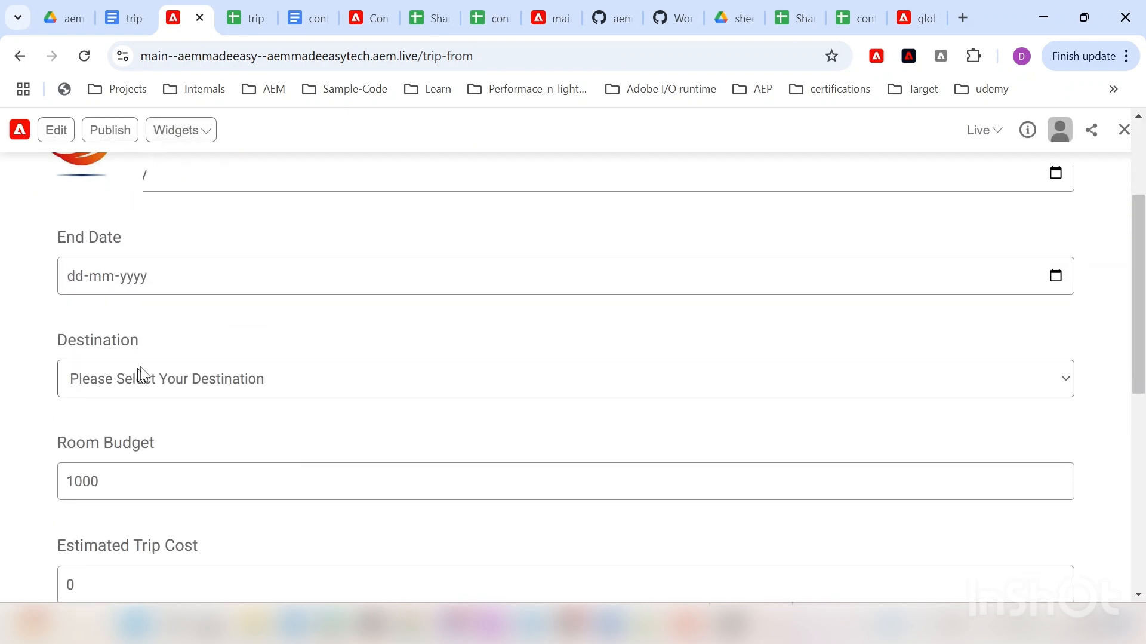
pyautogui.scroll(-3, 155, 364)
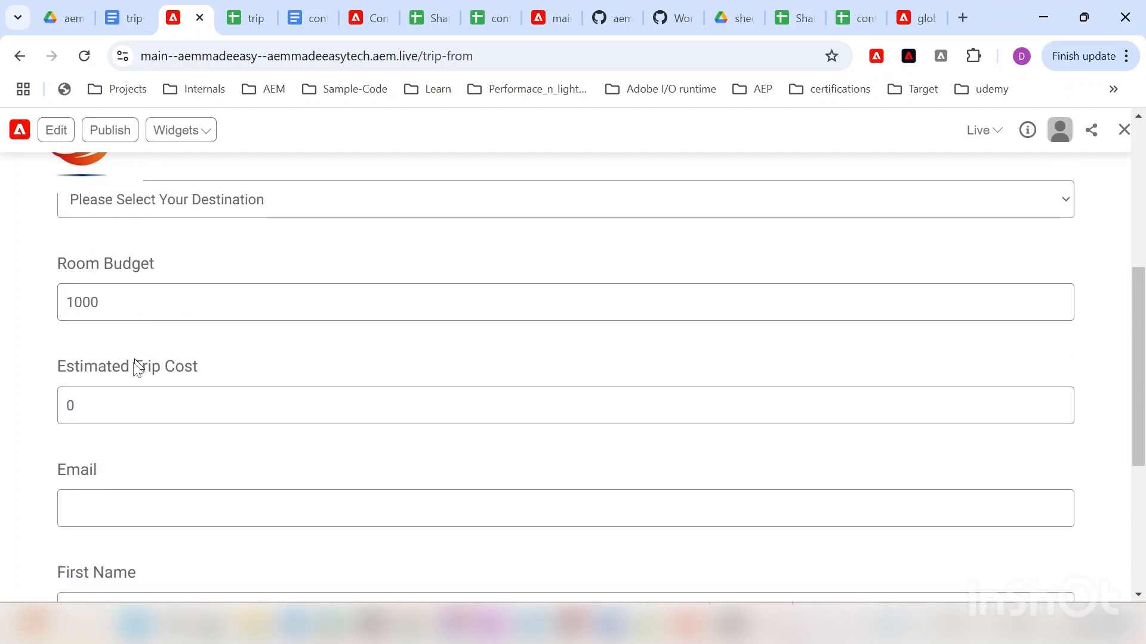
pyautogui.scroll(-3, 138, 362)
pyautogui.scroll(-2, 146, 373)
pyautogui.scroll(4, 141, 400)
pyautogui.scroll(-4, 146, 412)
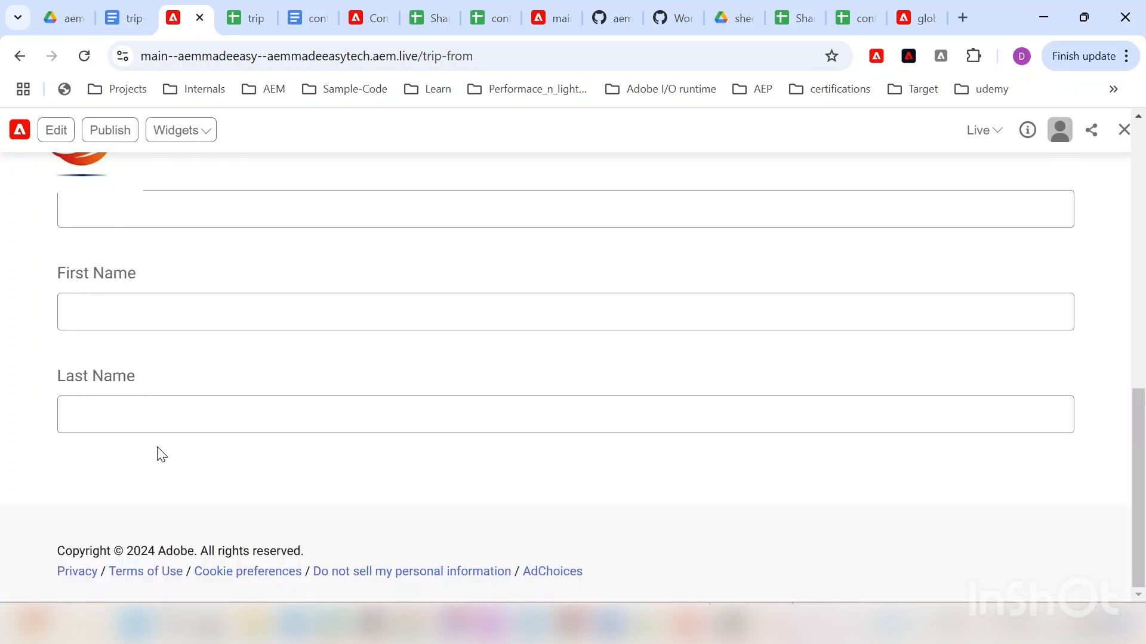
pyautogui.scroll(5, 179, 388)
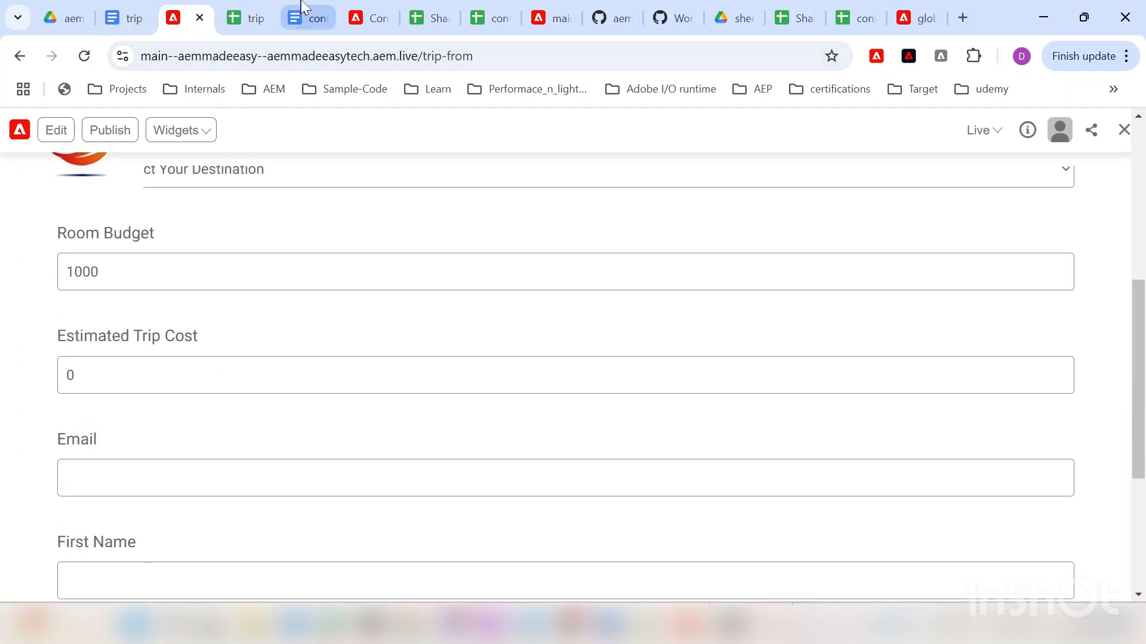
pyautogui.click(262, 26)
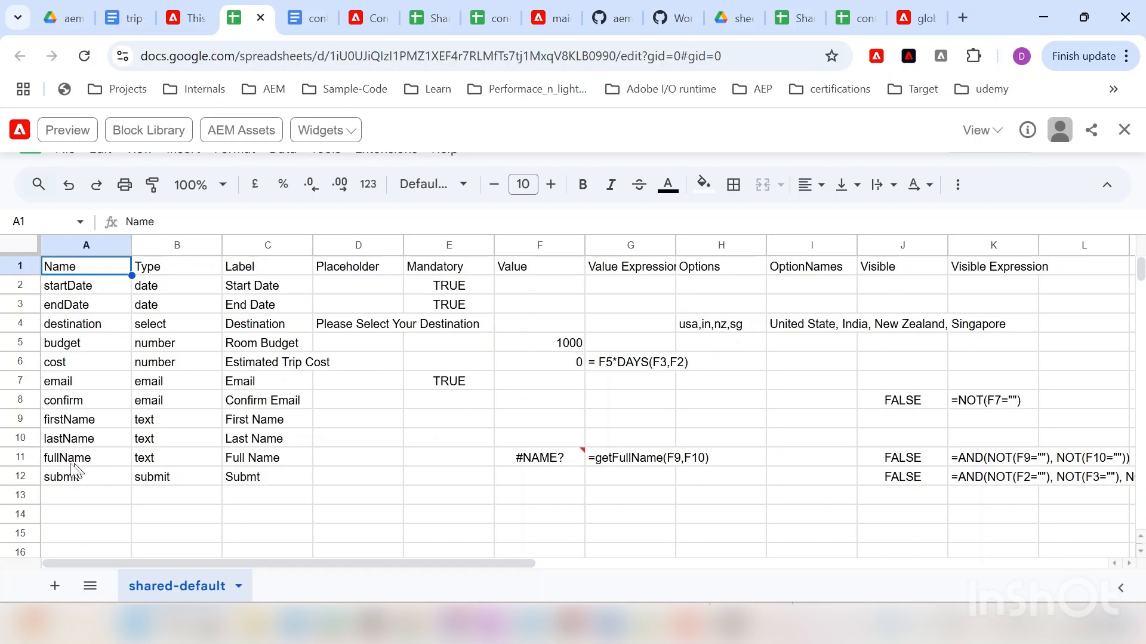
pyautogui.click(20, 458)
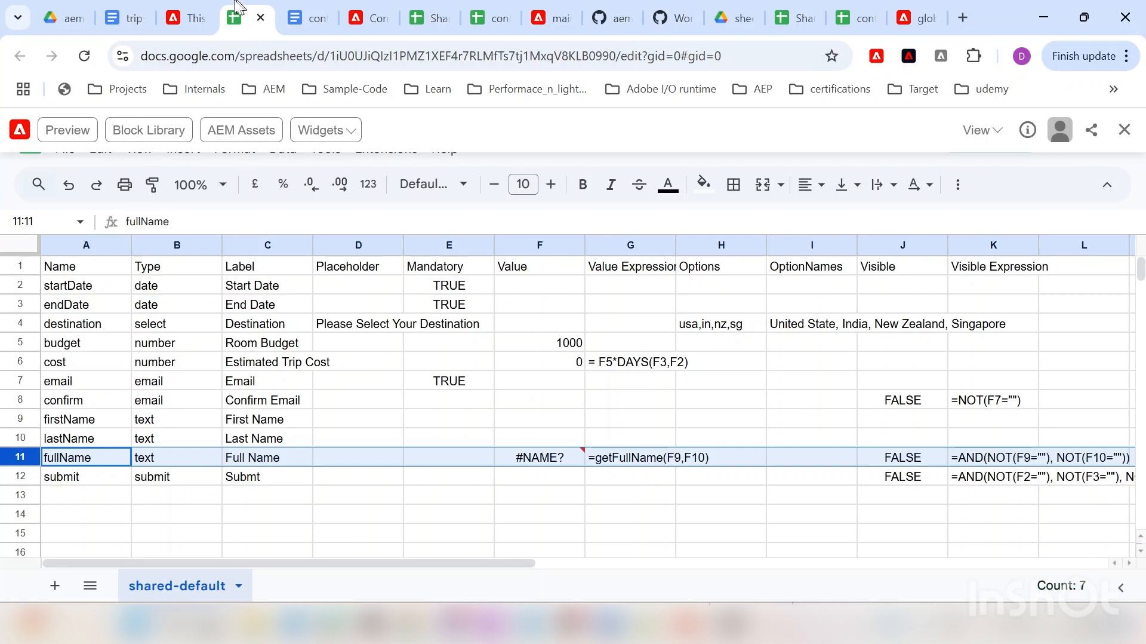
pyautogui.click(208, 12)
# Step: Review the live trip form's fields, then switch back to the trip spreadsheet
pyautogui.scroll(-5, 132, 469)
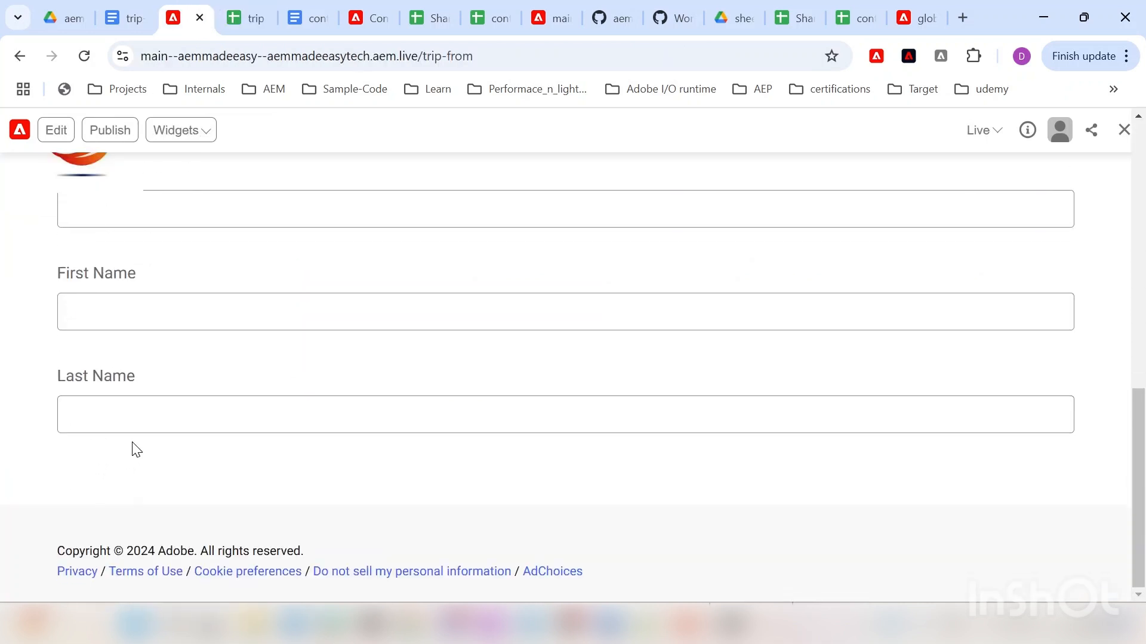
pyautogui.scroll(8, 80, 440)
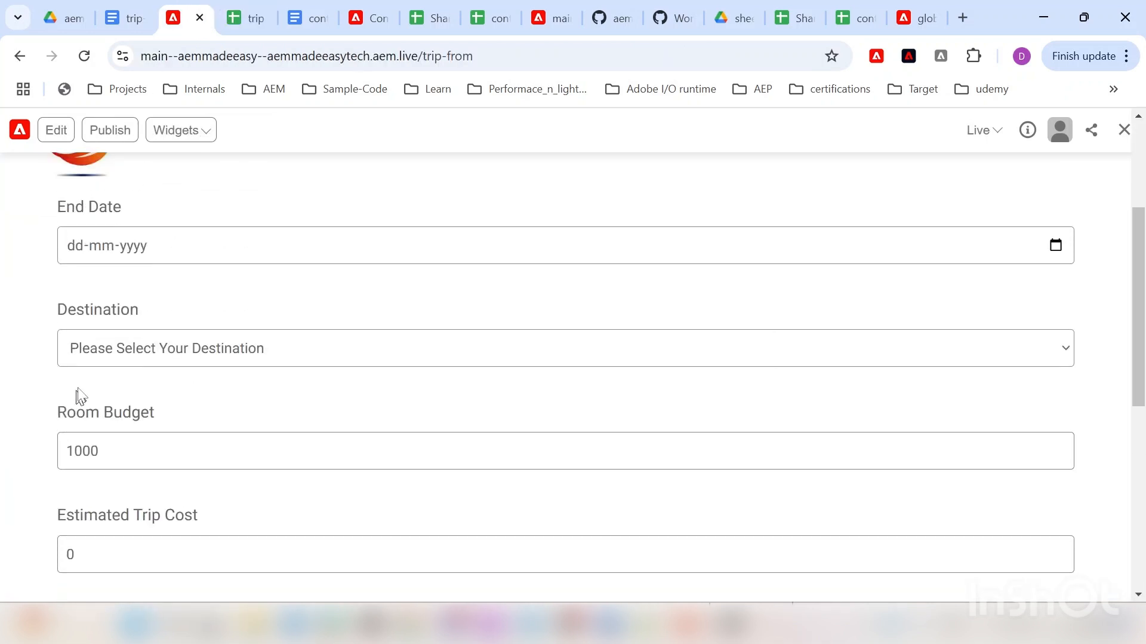
pyautogui.scroll(-3, 32, 389)
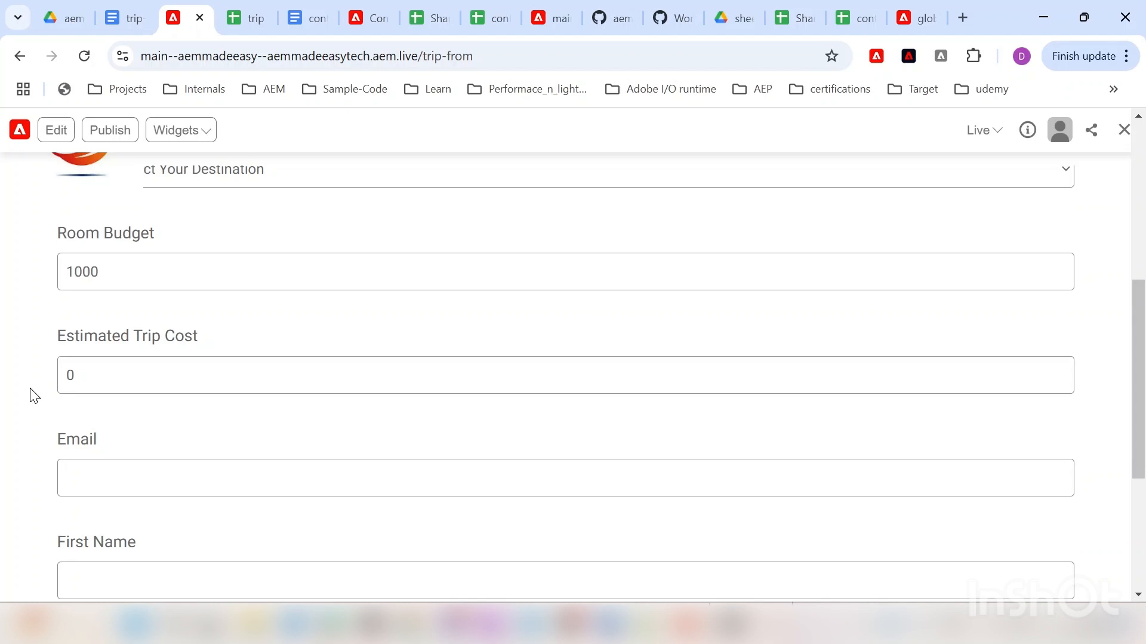
pyautogui.scroll(-2, 33, 397)
pyautogui.scroll(9, 30, 390)
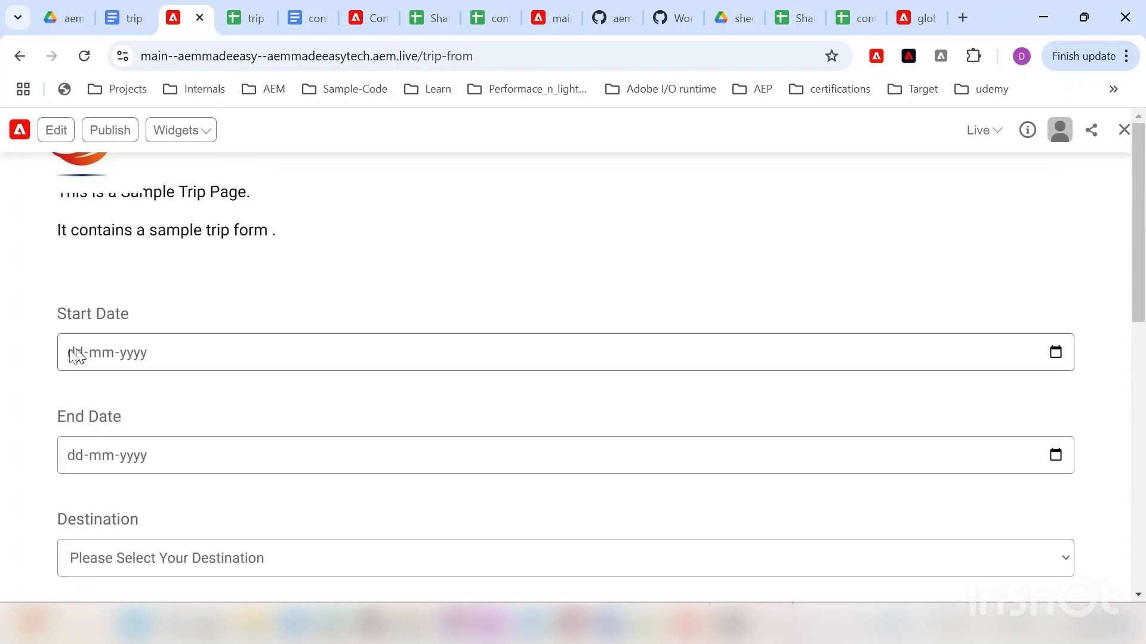
pyautogui.click(308, 18)
pyautogui.click(246, 18)
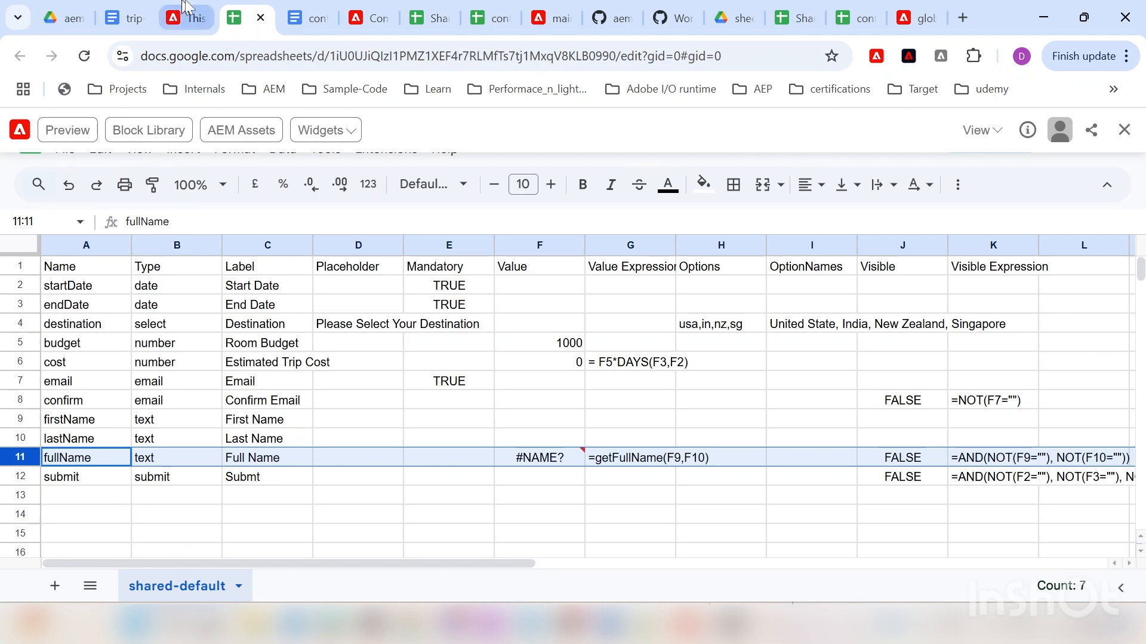
# Step: Inspect the trip sheet's destination row and budget row (Room Budget 1000), then return to the live form
pyautogui.click(185, 18)
pyautogui.click(248, 17)
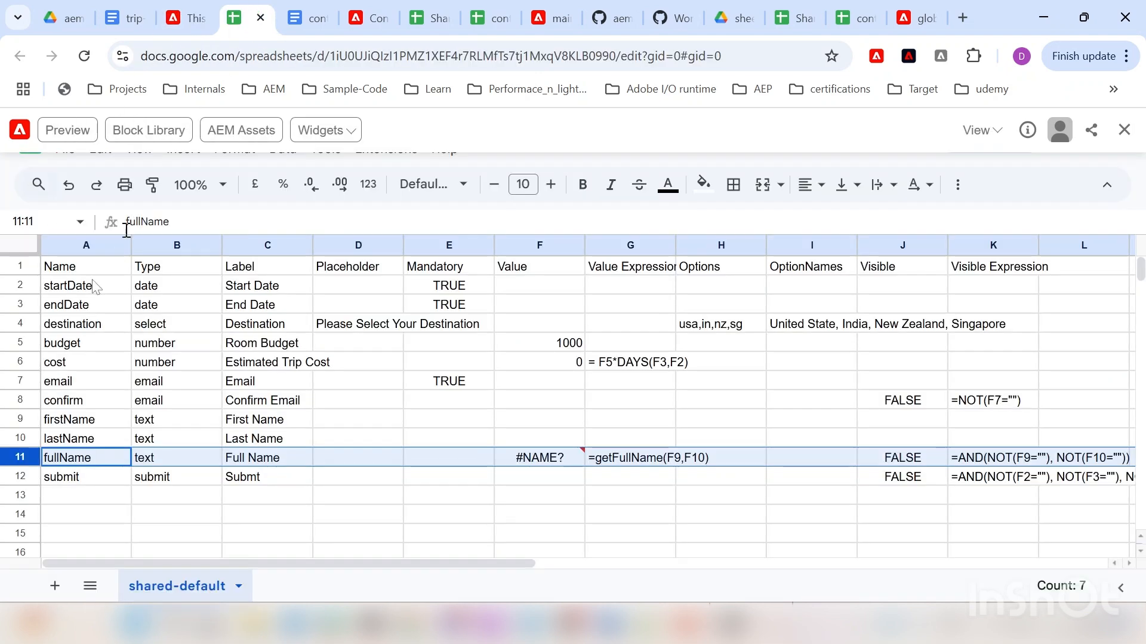
pyautogui.click(15, 323)
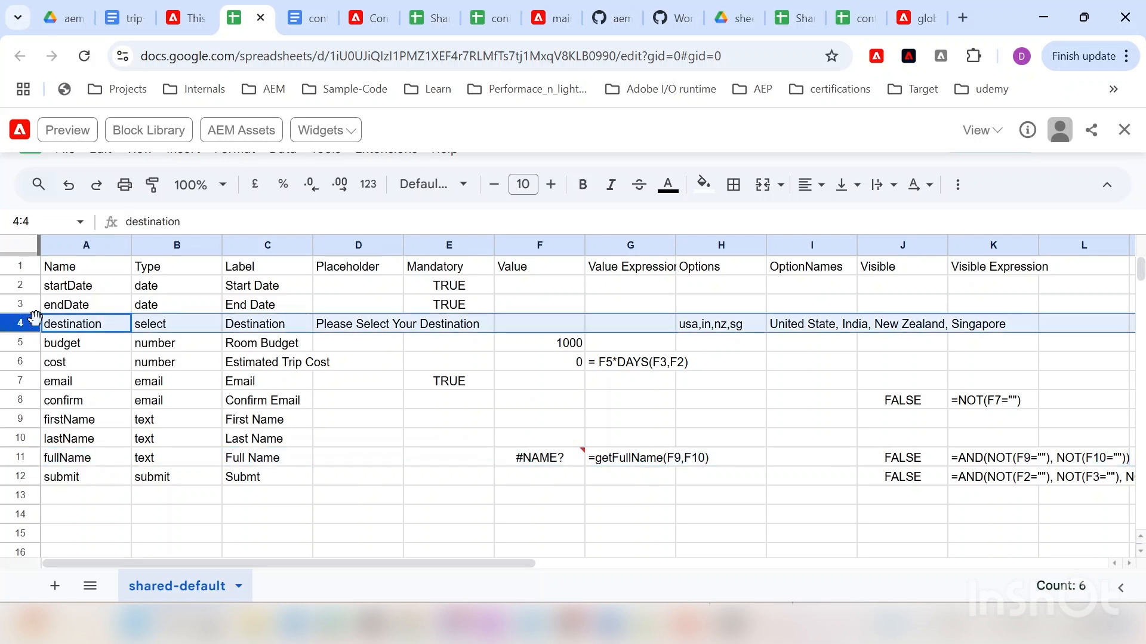
pyautogui.click(23, 342)
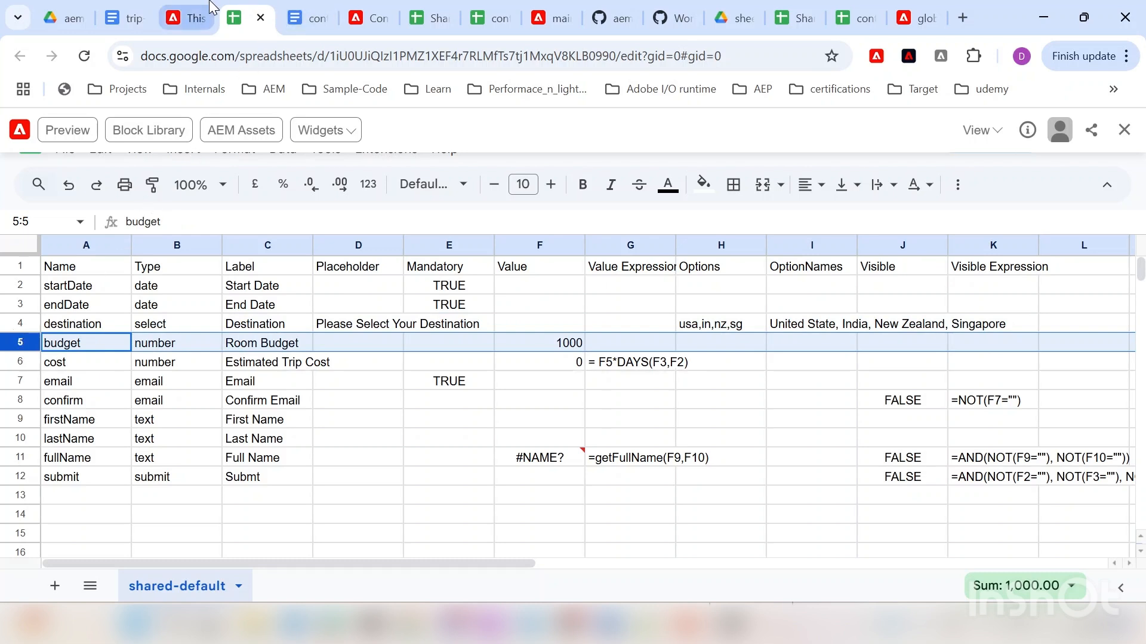
pyautogui.click(186, 18)
# Step: Scroll through the live trip form and open the Start Date calendar picker
pyautogui.scroll(-3, 76, 335)
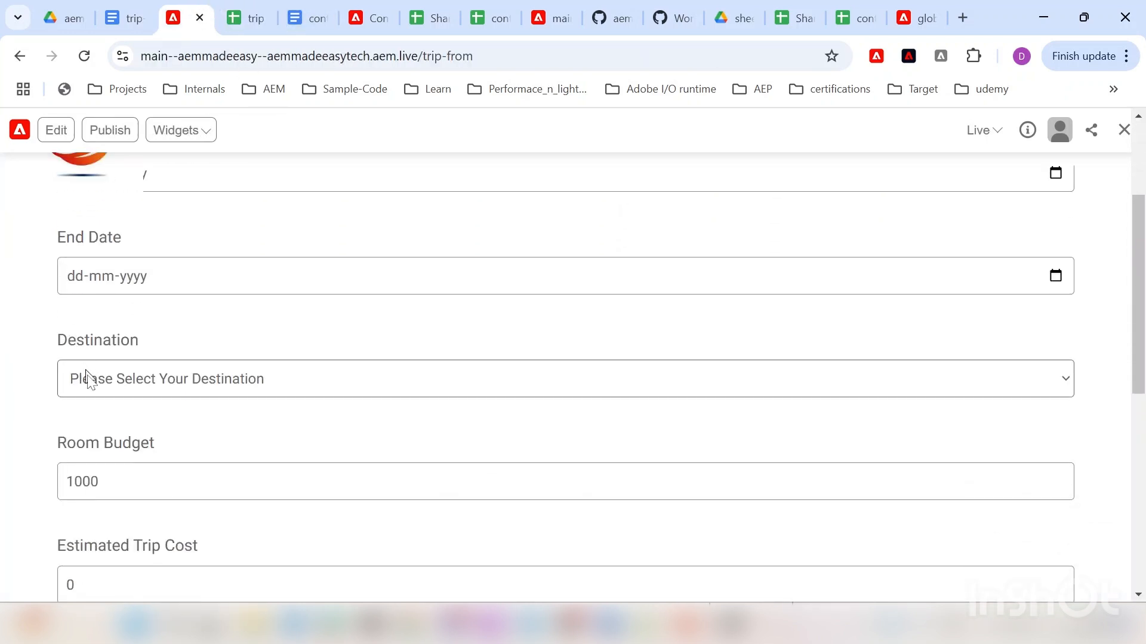
pyautogui.scroll(-3, 90, 388)
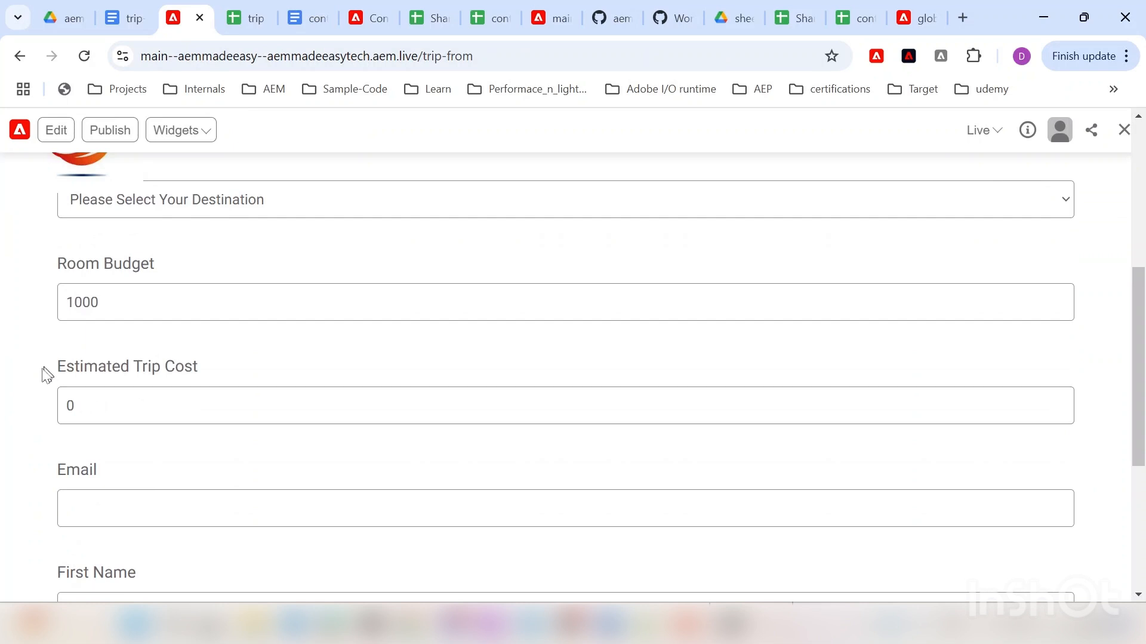
pyautogui.scroll(5, 48, 370)
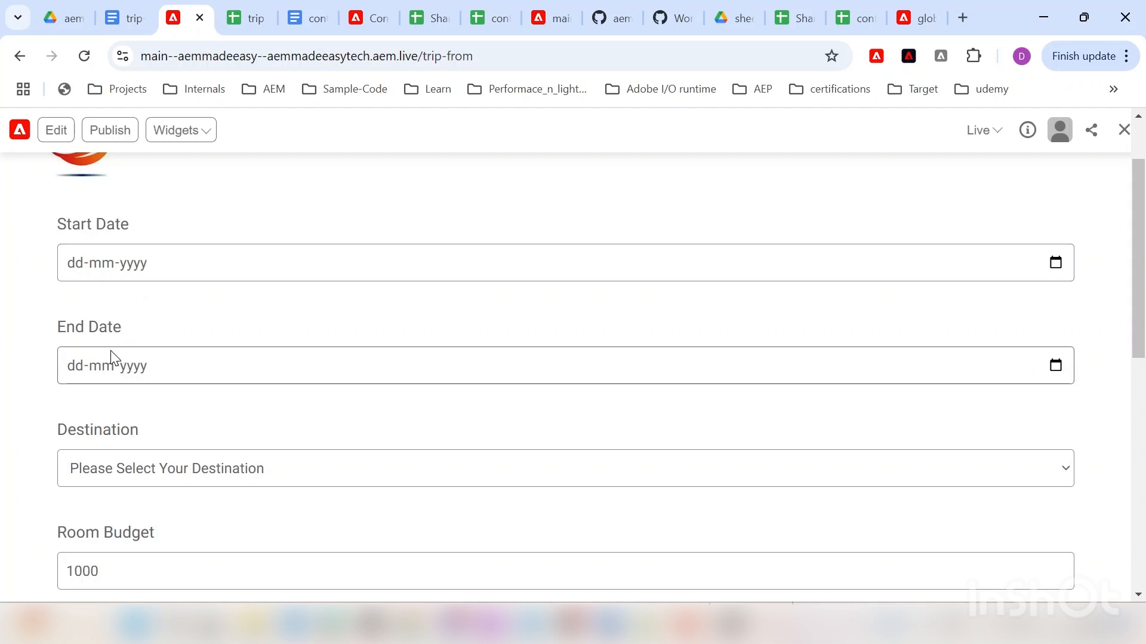
pyautogui.scroll(-1, 138, 327)
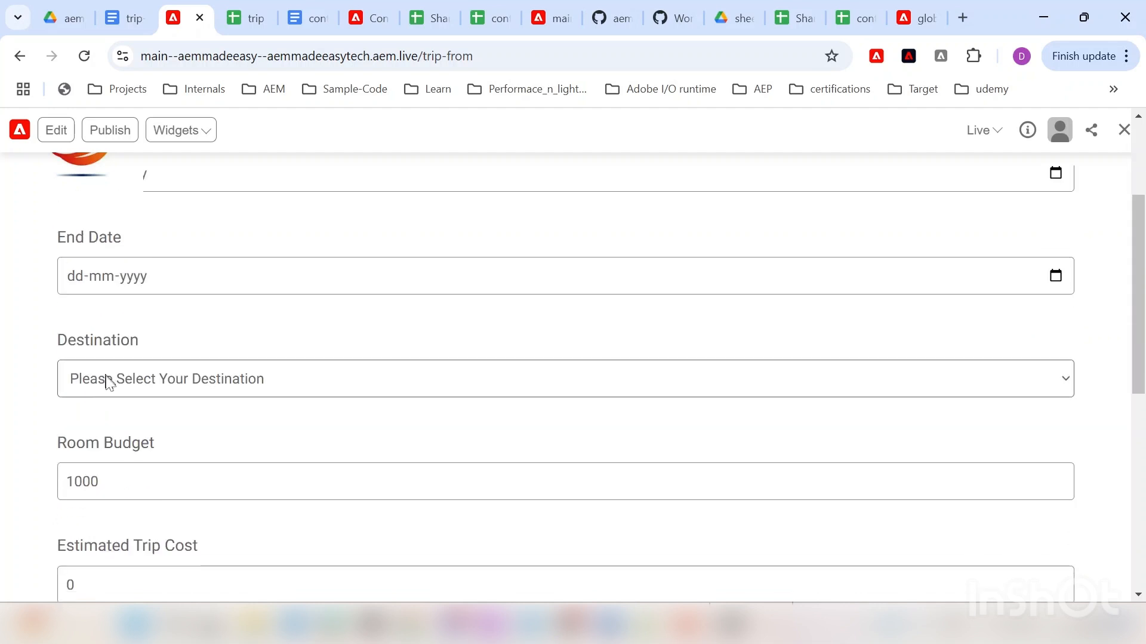
pyautogui.scroll(1, 82, 384)
pyautogui.scroll(-1, 87, 385)
pyautogui.scroll(1, 100, 444)
pyautogui.scroll(1, 107, 442)
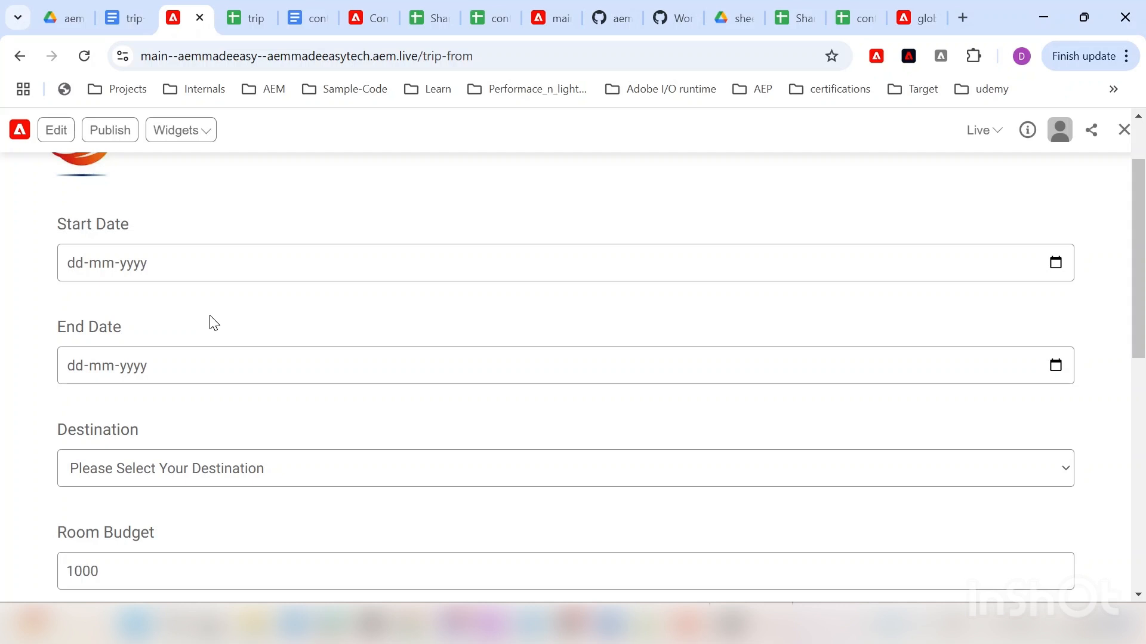
pyautogui.scroll(-1, 204, 322)
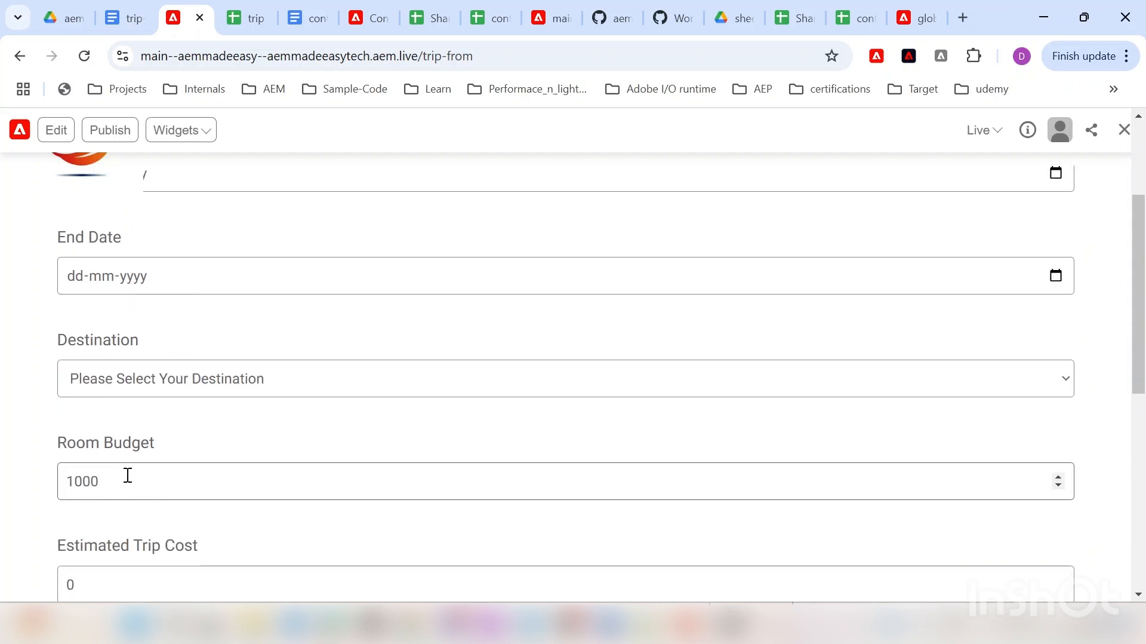
pyautogui.scroll(-3, 126, 474)
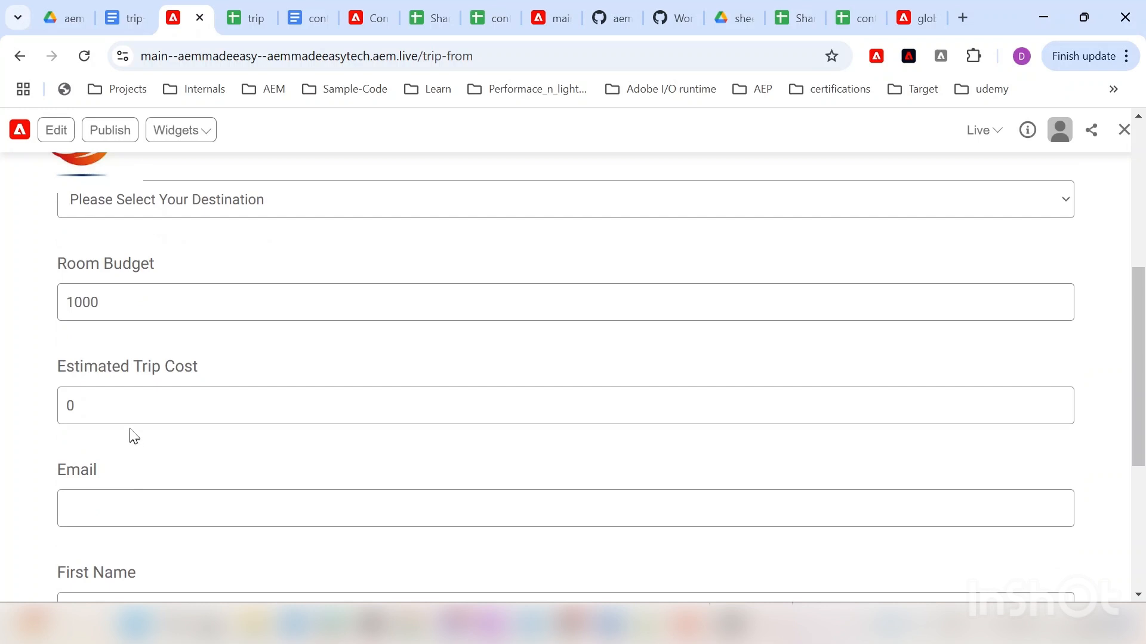
pyautogui.scroll(6, 154, 358)
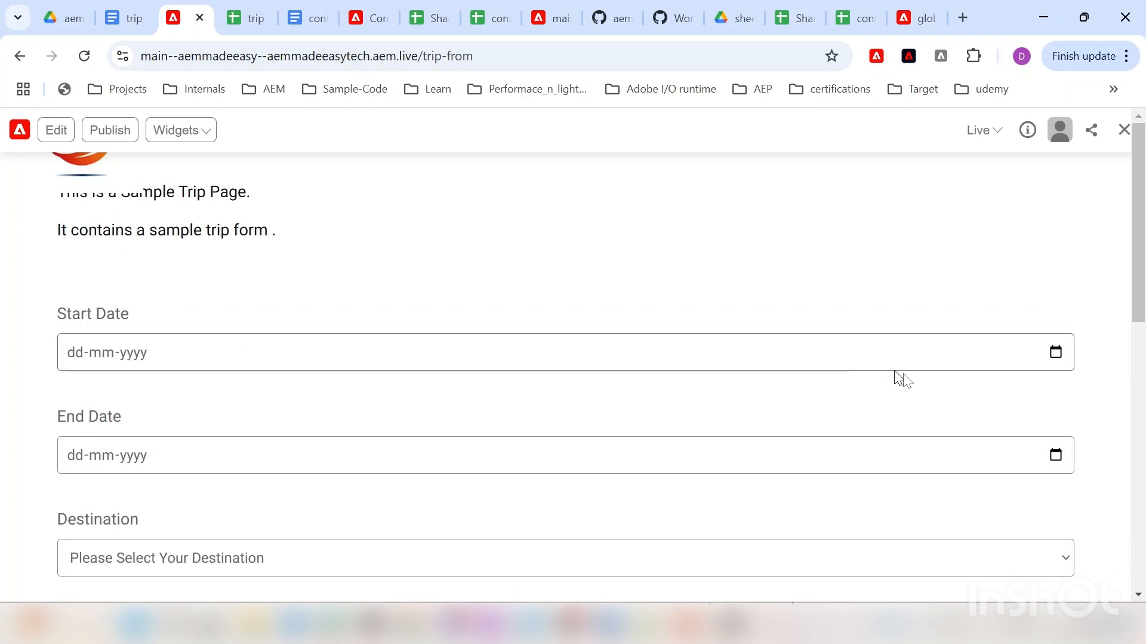
pyautogui.click(1055, 354)
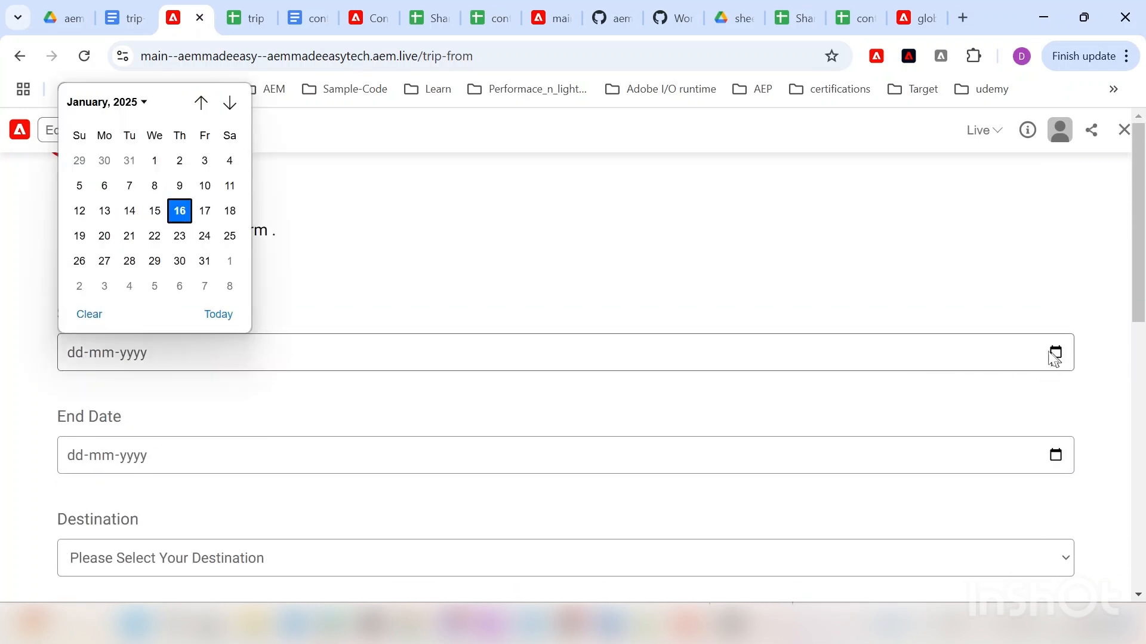
# Step: Set the trip Start Date to 16 January 2025 and End Date to 18 January 2025
pyautogui.click(185, 211)
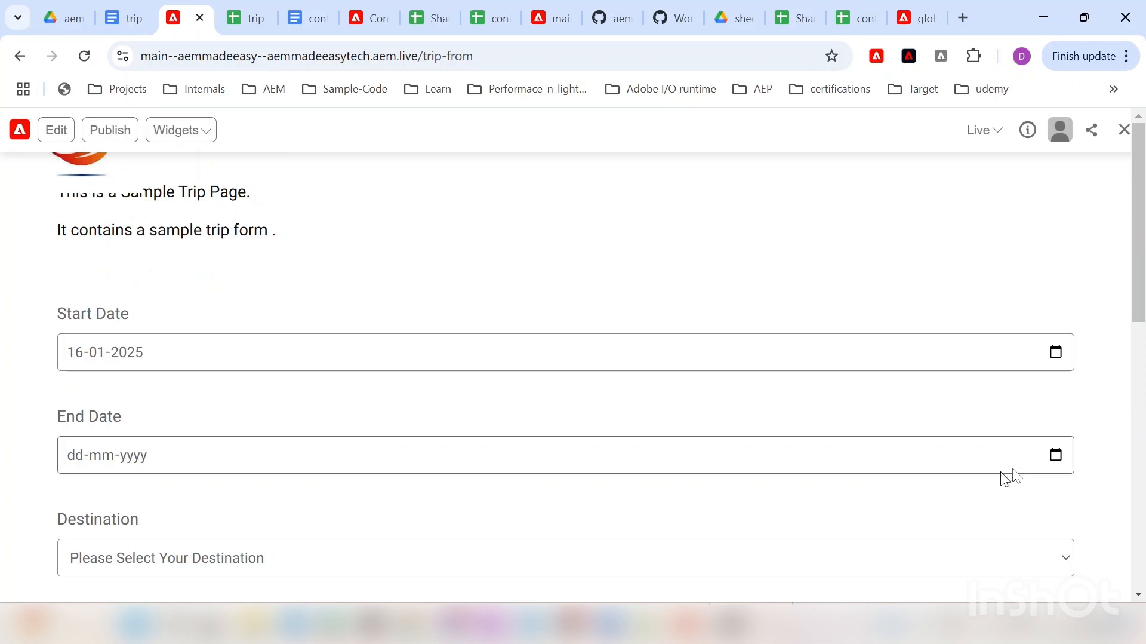
pyautogui.click(1058, 459)
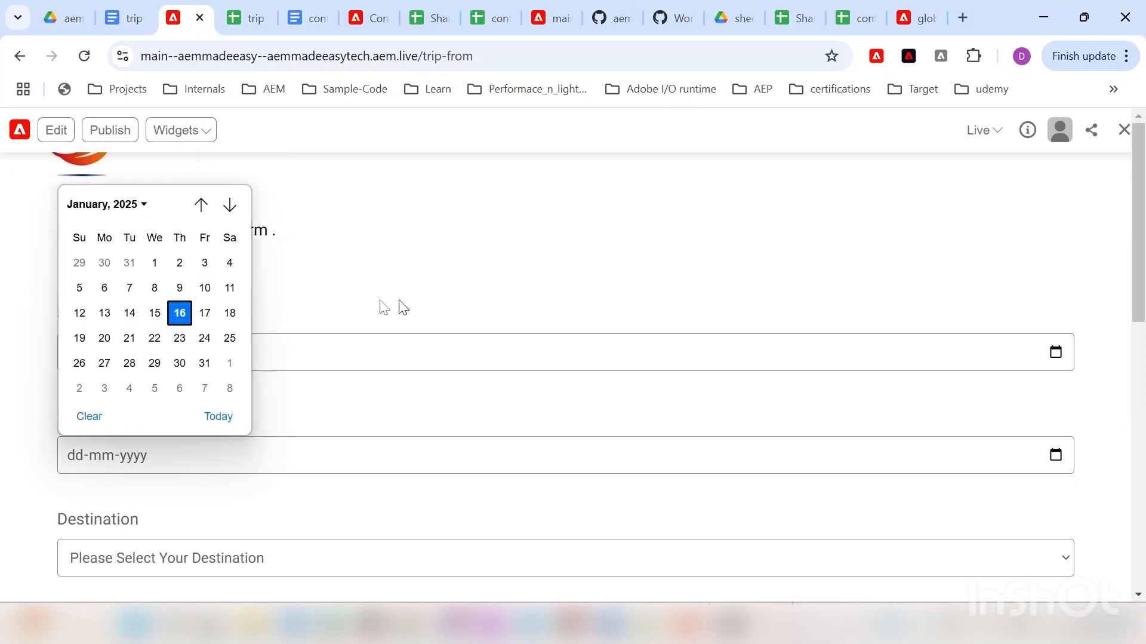
pyautogui.click(235, 316)
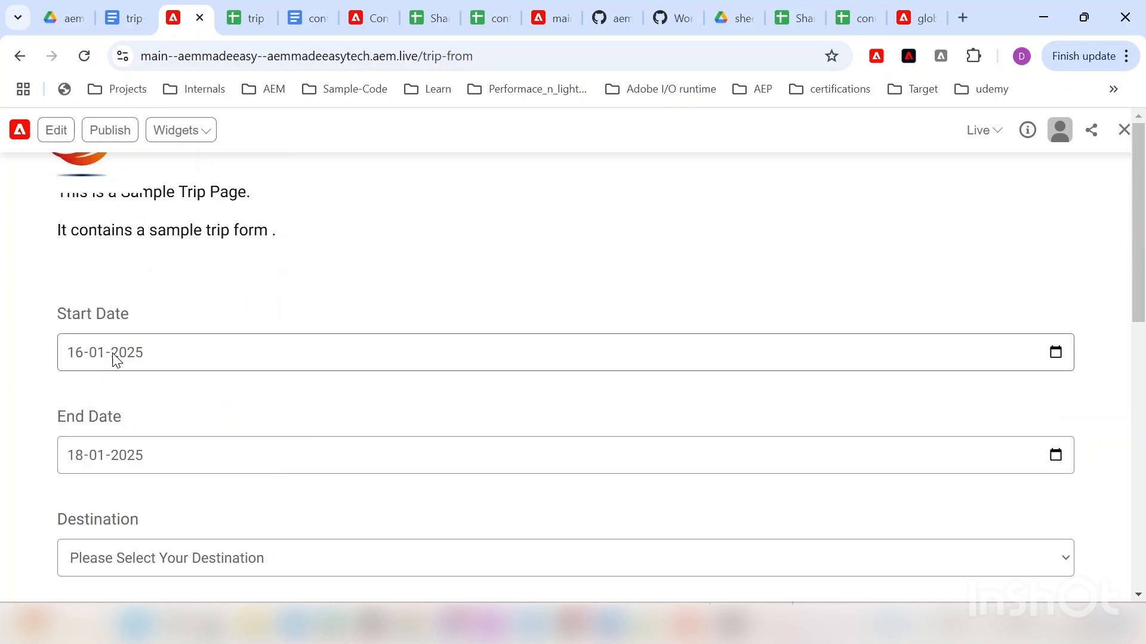
pyautogui.scroll(-5, 100, 371)
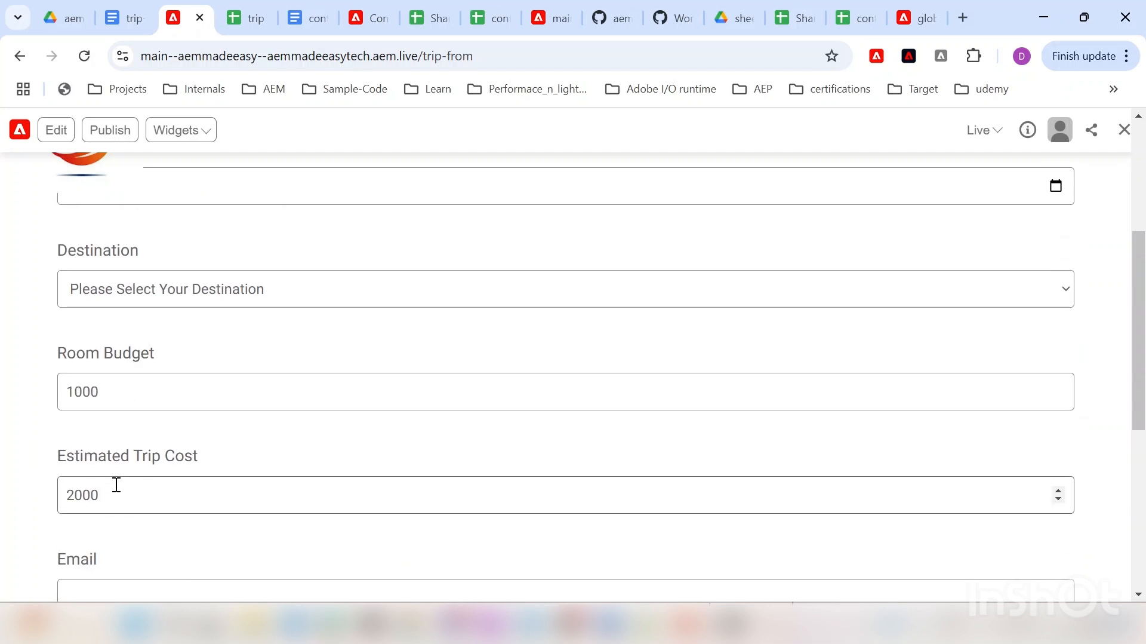
# Step: Change Room Budget from 1000 to 1800 so the Estimated Trip Cost recalculates to 3600
pyautogui.moveTo(86, 391)
pyautogui.mouseDown()
pyautogui.moveTo(67, 399)
pyautogui.moveTo(74, 392)
pyautogui.mouseUp()
pyautogui.hotkey('ctrl', 'z')
pyautogui.click(96, 398)
pyautogui.write('8')
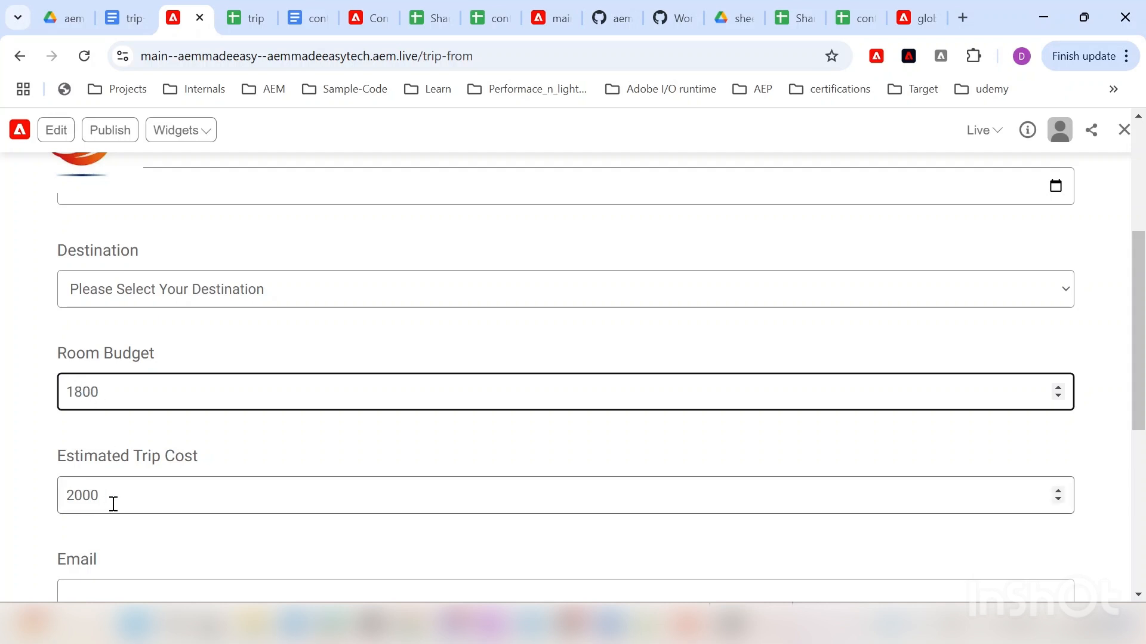
pyautogui.click(48, 522)
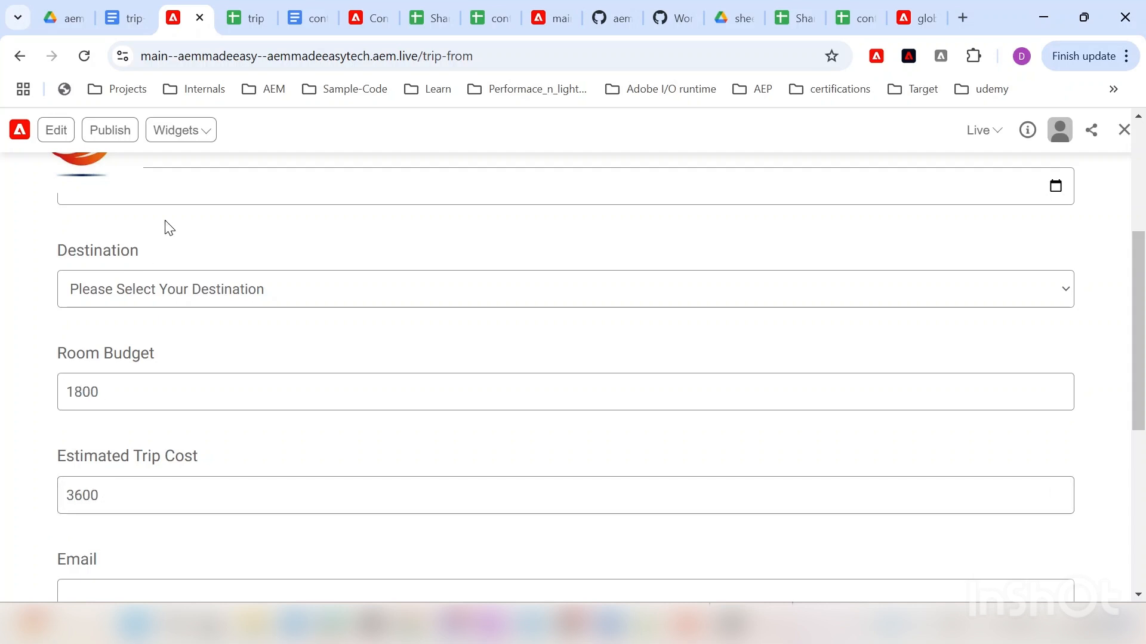
pyautogui.click(245, 13)
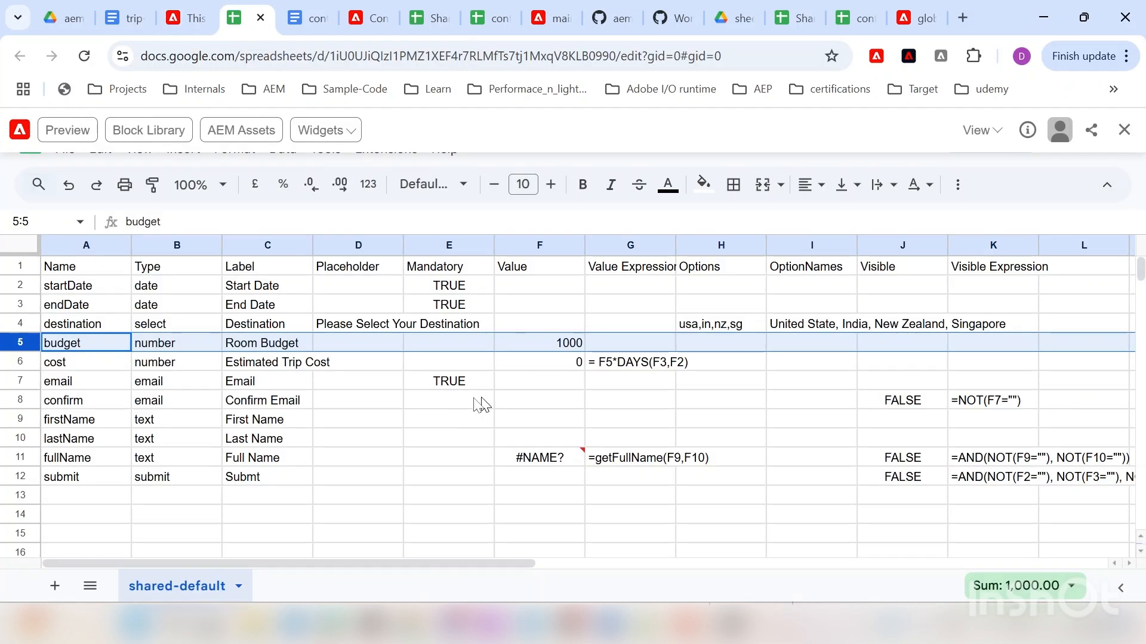
pyautogui.click(629, 363)
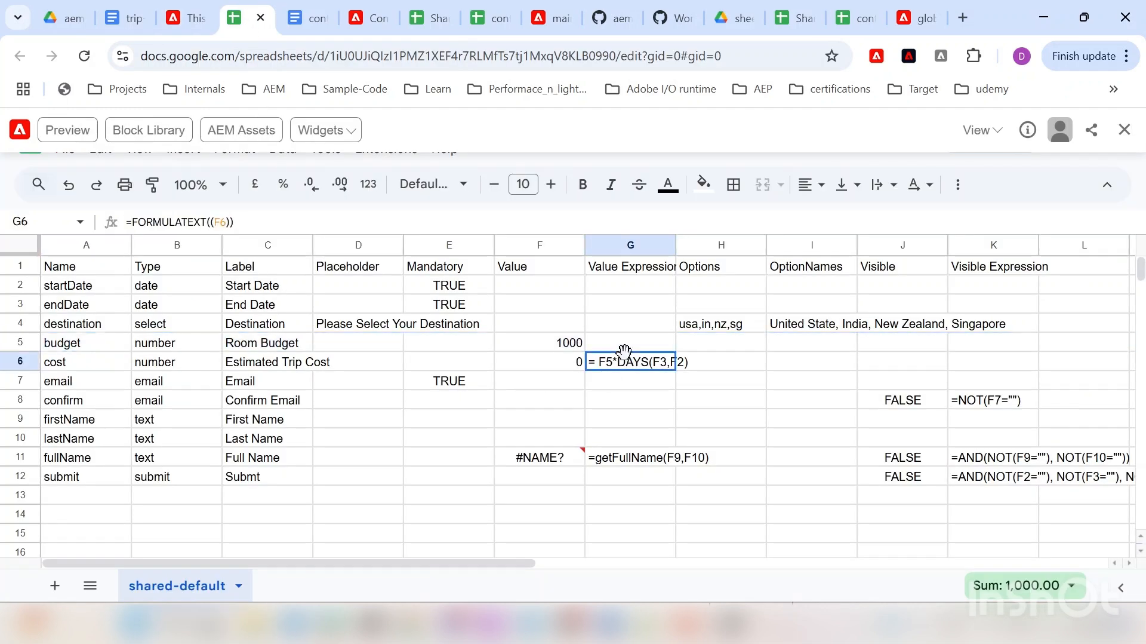
pyautogui.click(561, 360)
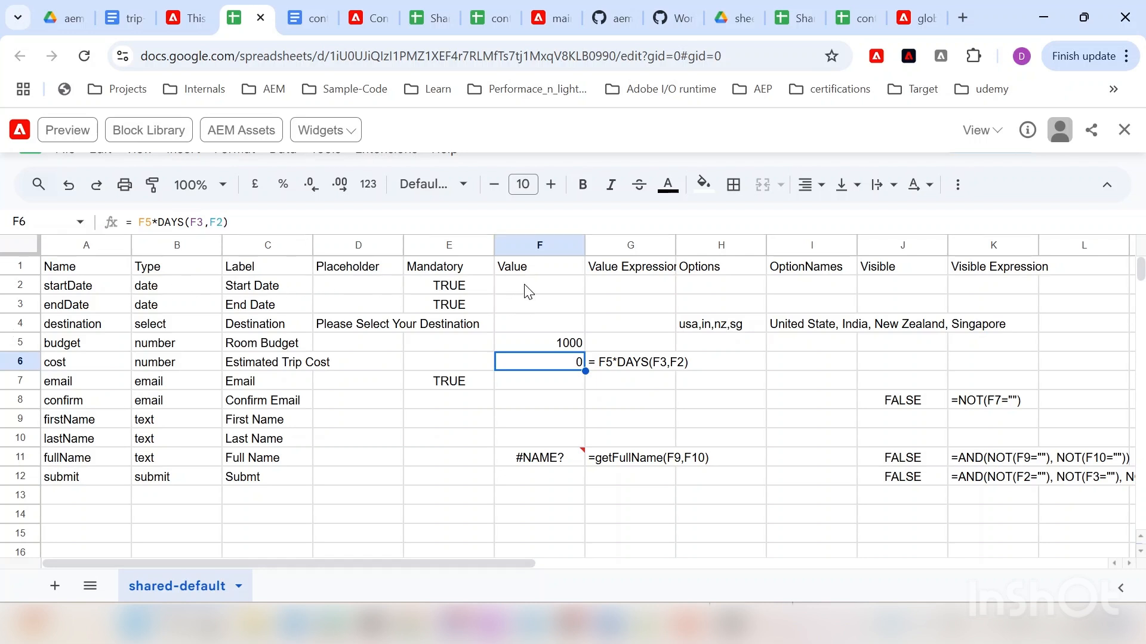
pyautogui.click(381, 388)
pyautogui.click(634, 361)
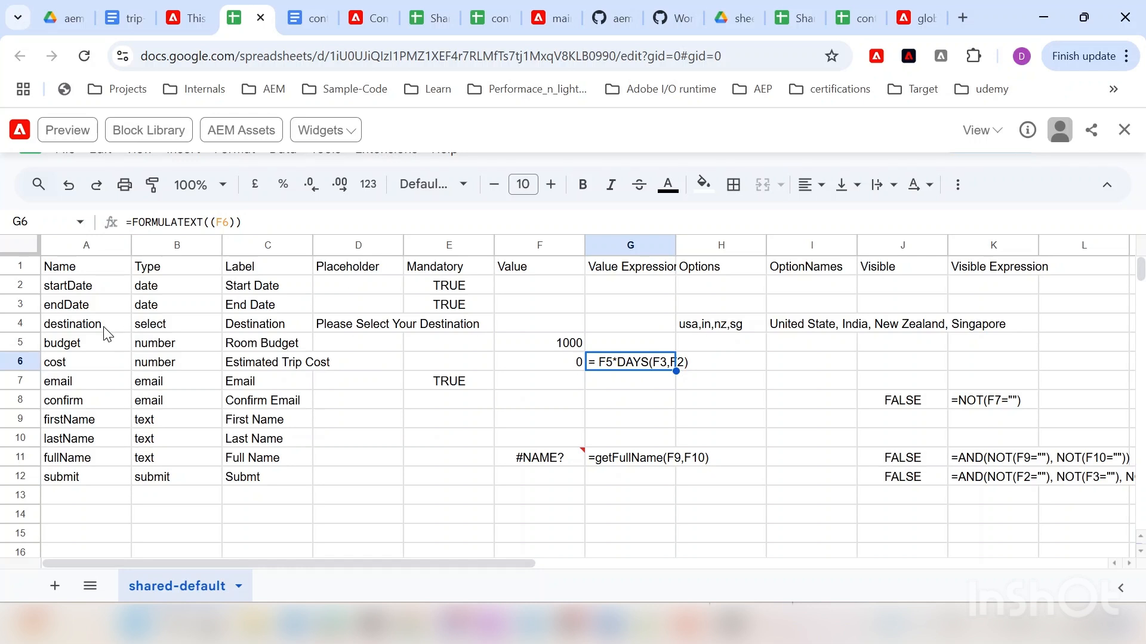
# Step: On the live trip form, enter an email address in the Email field, then move to First Name
pyautogui.click(182, 18)
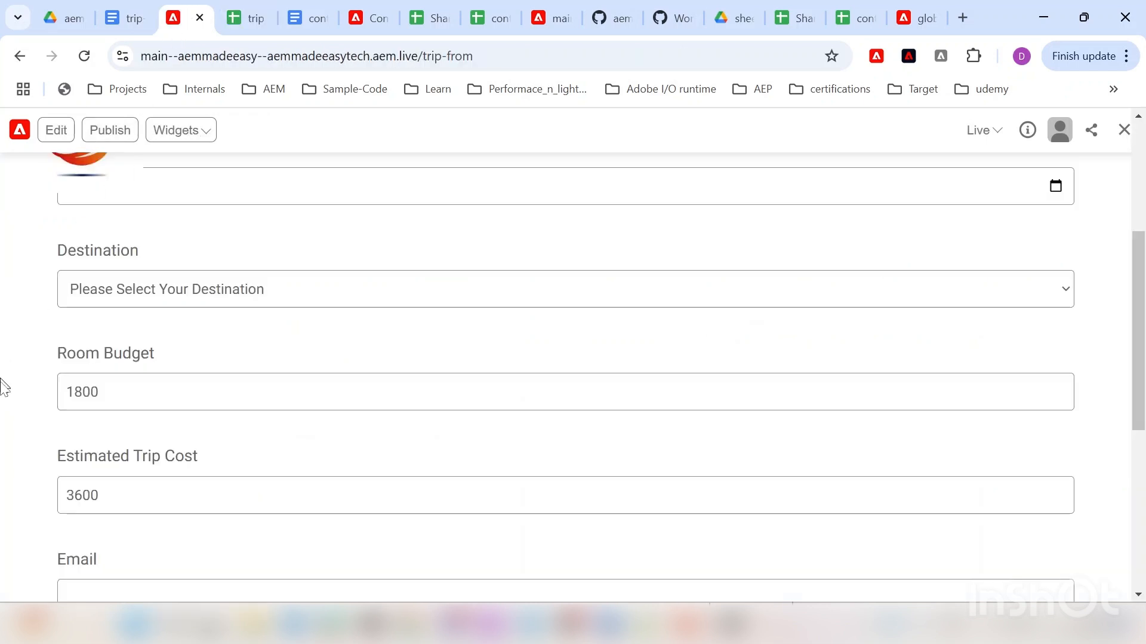
pyautogui.scroll(-5, 3, 394)
pyautogui.click(139, 326)
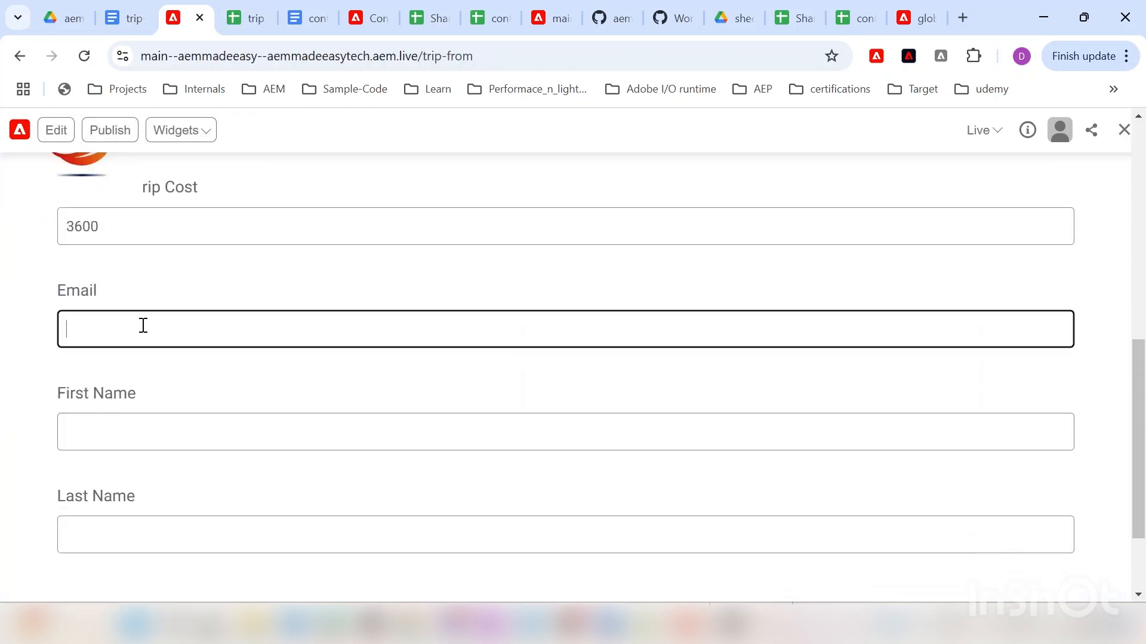
pyautogui.scroll(-2, 114, 382)
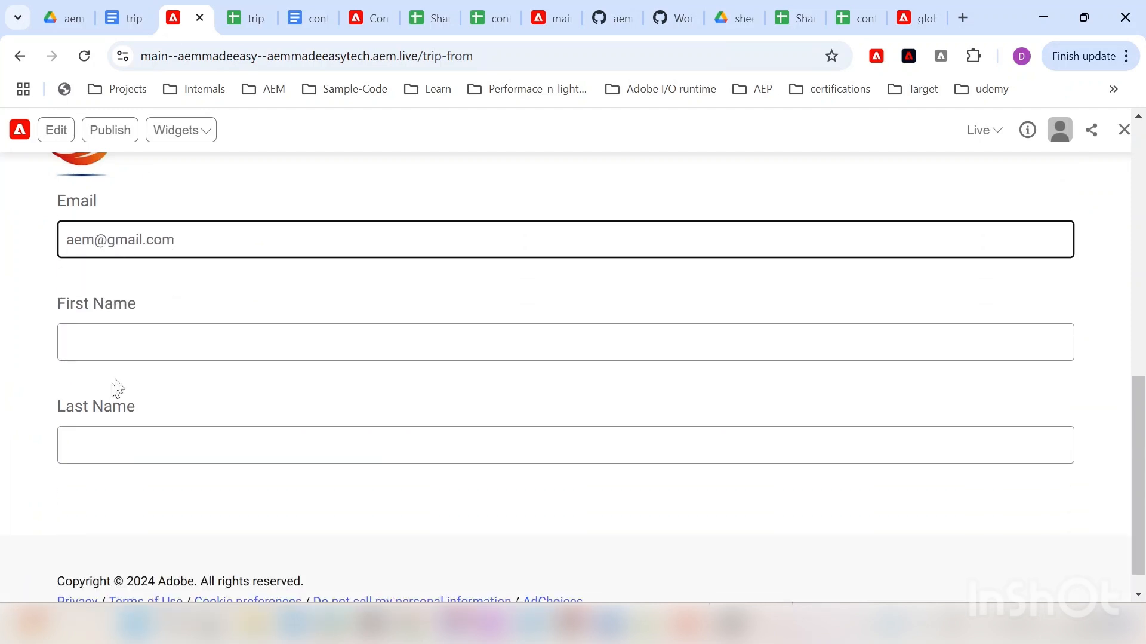
pyautogui.click(132, 343)
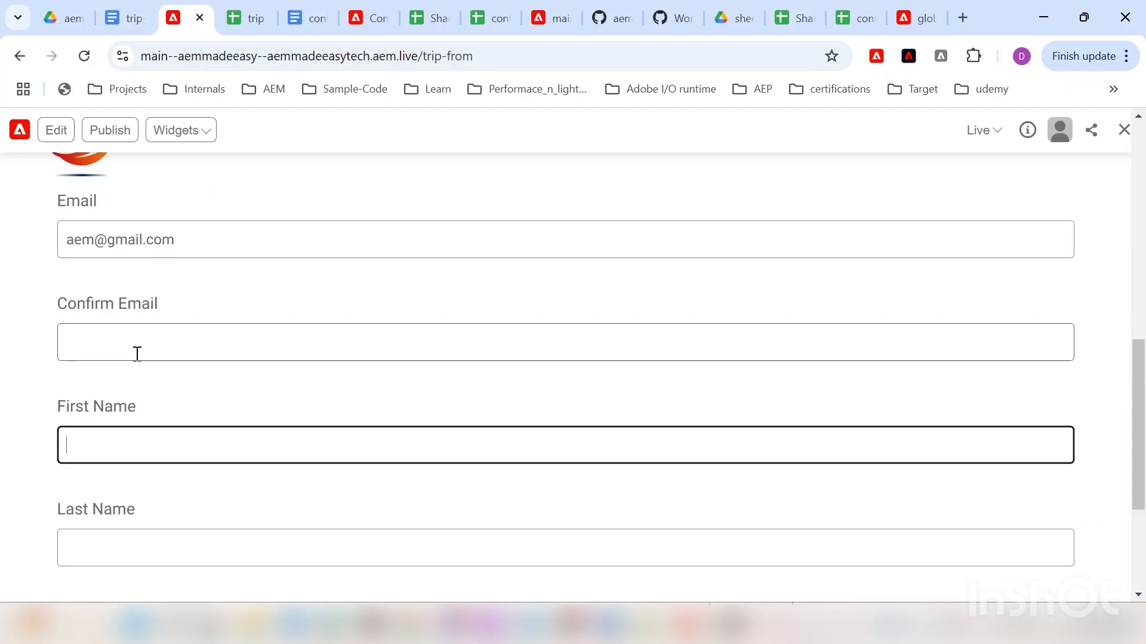
# Step: Type the same email address into the newly shown Confirm Email field
pyautogui.scroll(2, 142, 349)
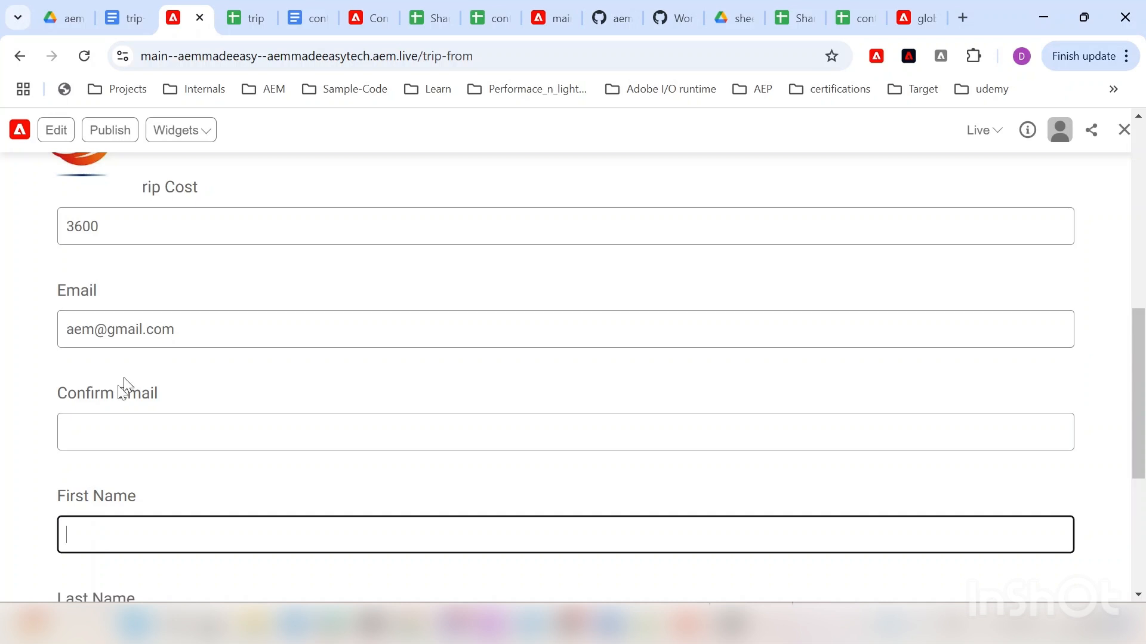
pyautogui.click(82, 425)
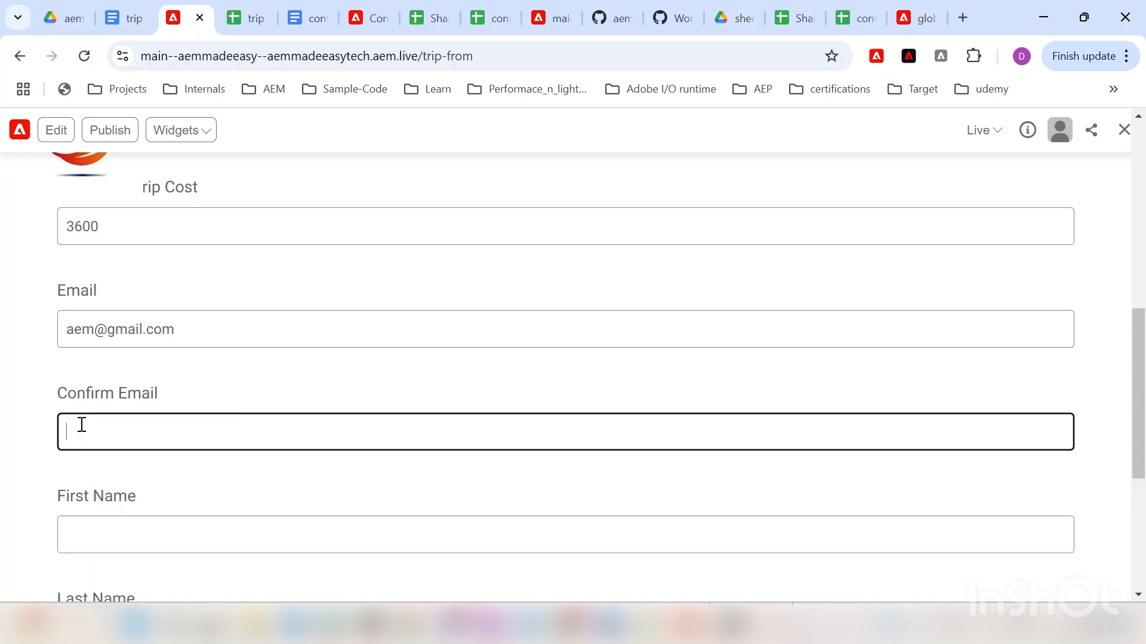
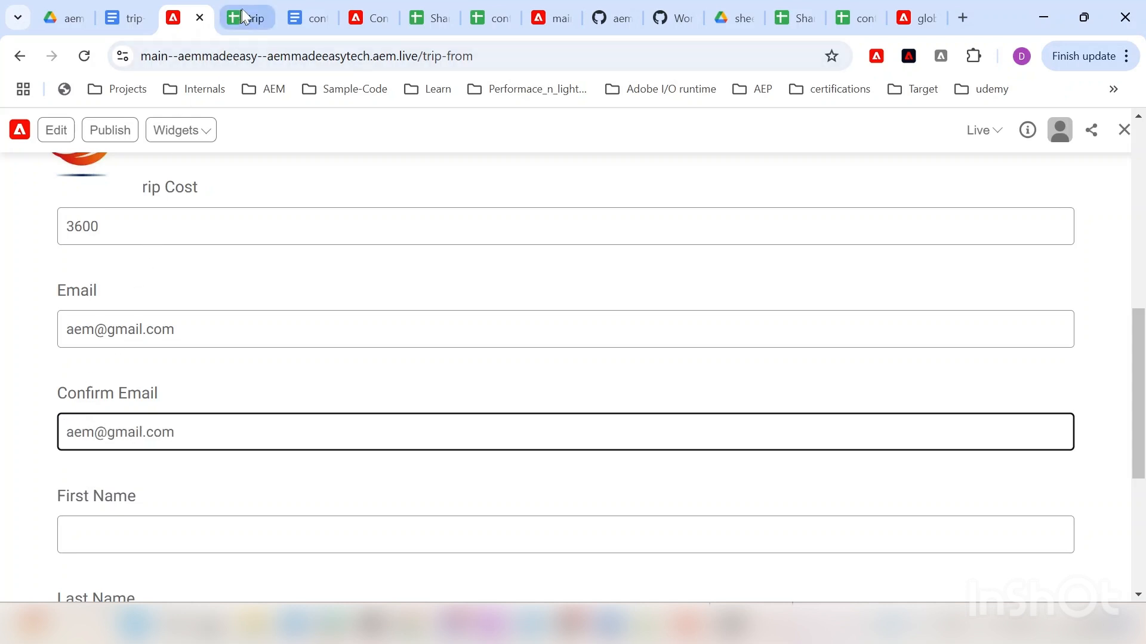
# Step: In the trip spreadsheet, inspect row 8's Visible cell J8, which holds =NOT(F7="") and reads FALSE
pyautogui.click(242, 9)
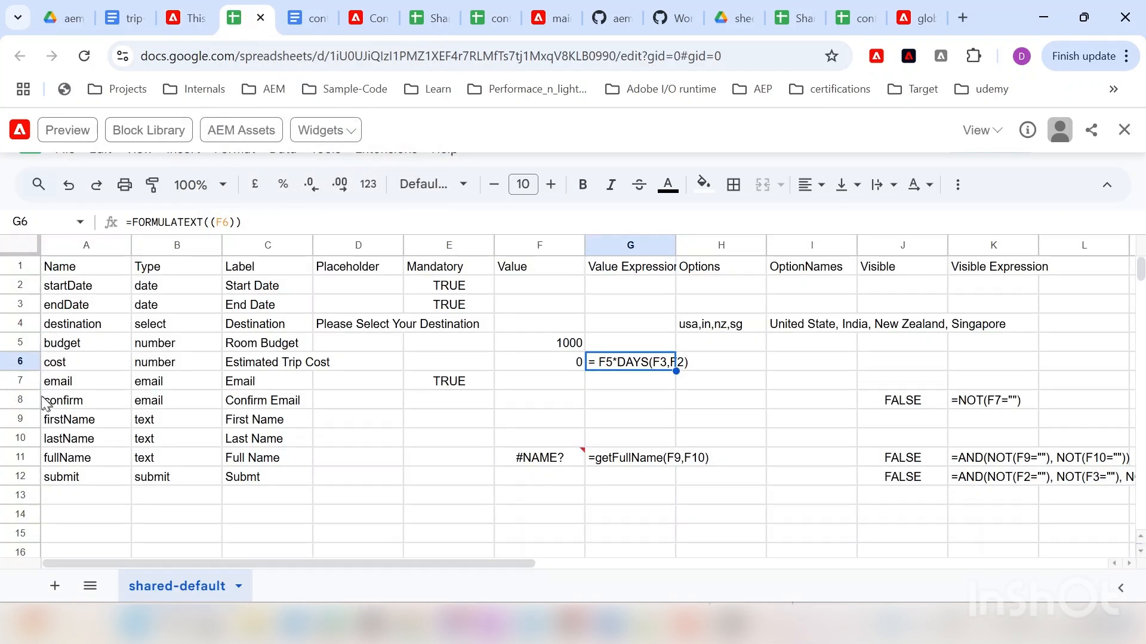
pyautogui.click(18, 399)
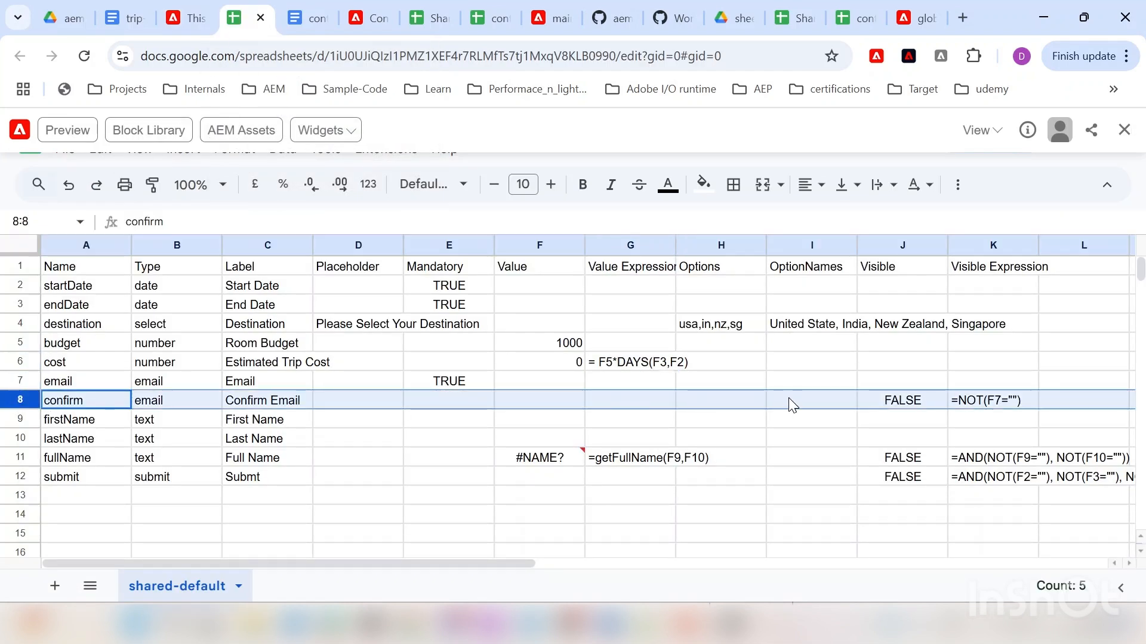
pyautogui.click(892, 399)
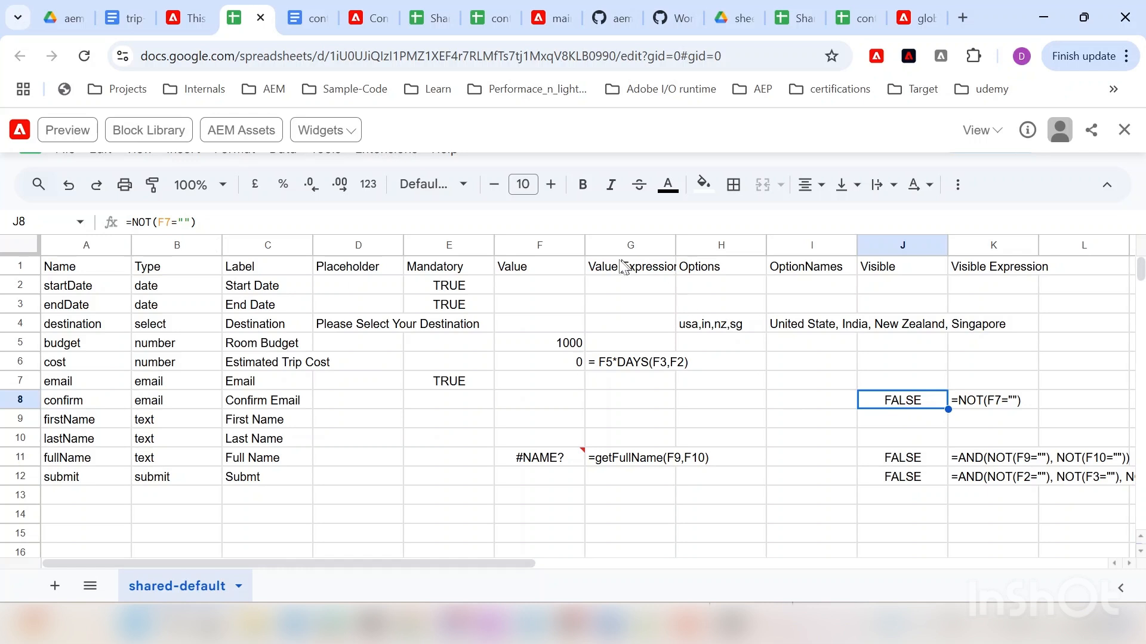
# Step: Edit and commit J8's Confirm Email visibility rule =NOT(F7=""), then go to the live trip form
pyautogui.moveTo(154, 224); pyautogui.dragTo(208, 224)
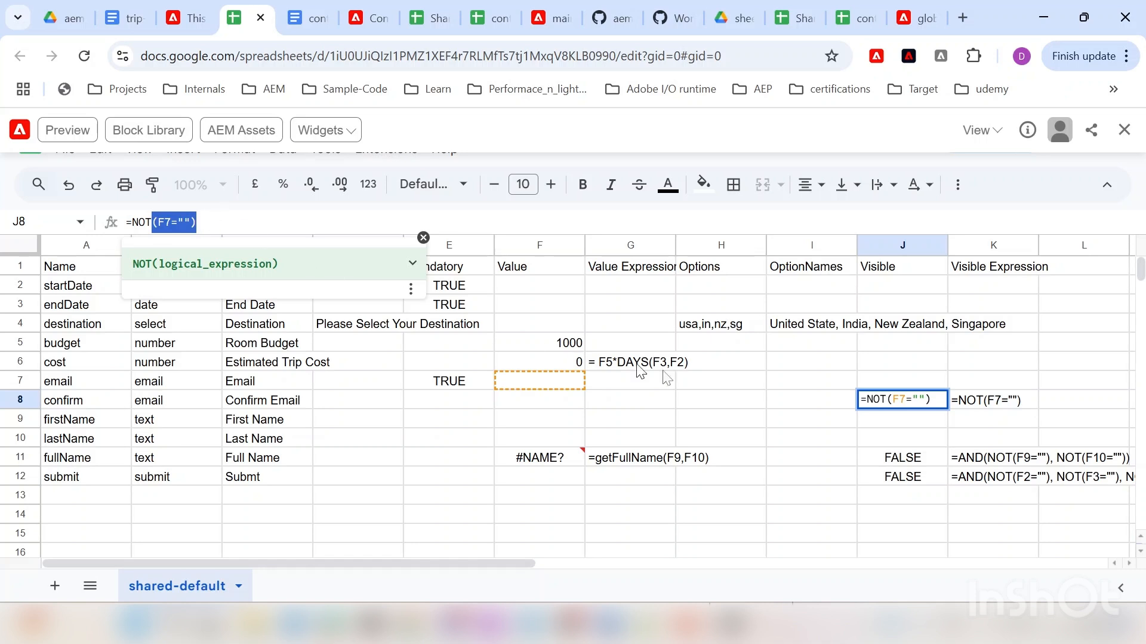
pyautogui.click(20, 399)
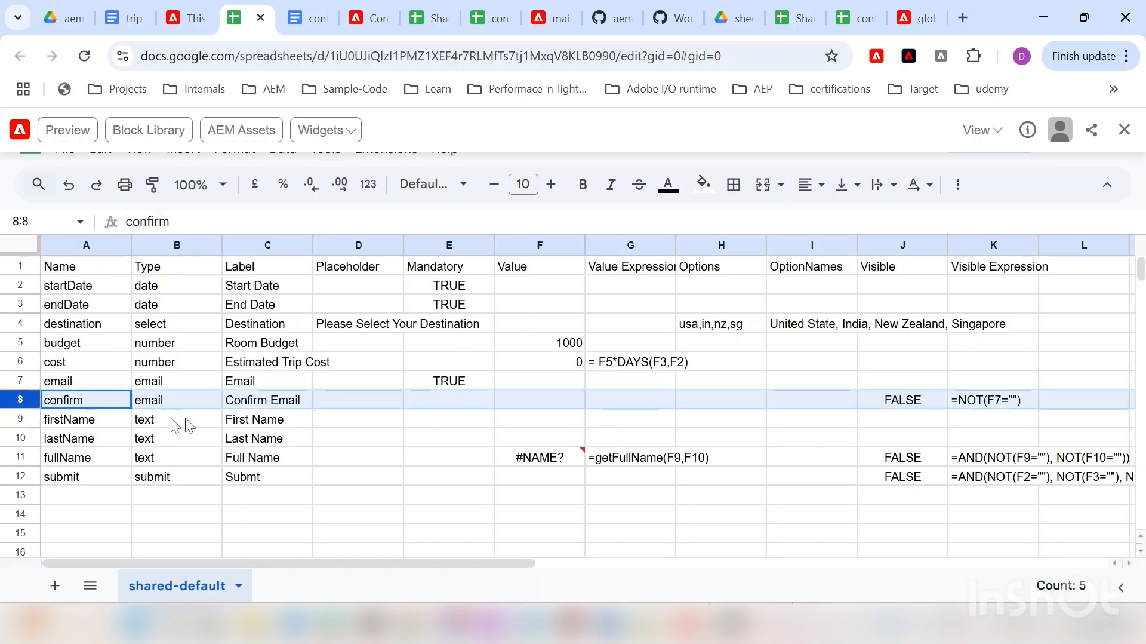
pyautogui.click(190, 18)
# Step: Enter 'Joh' in the live form's First Name field, then select the sheet's submit row 12
pyautogui.scroll(-2, 111, 434)
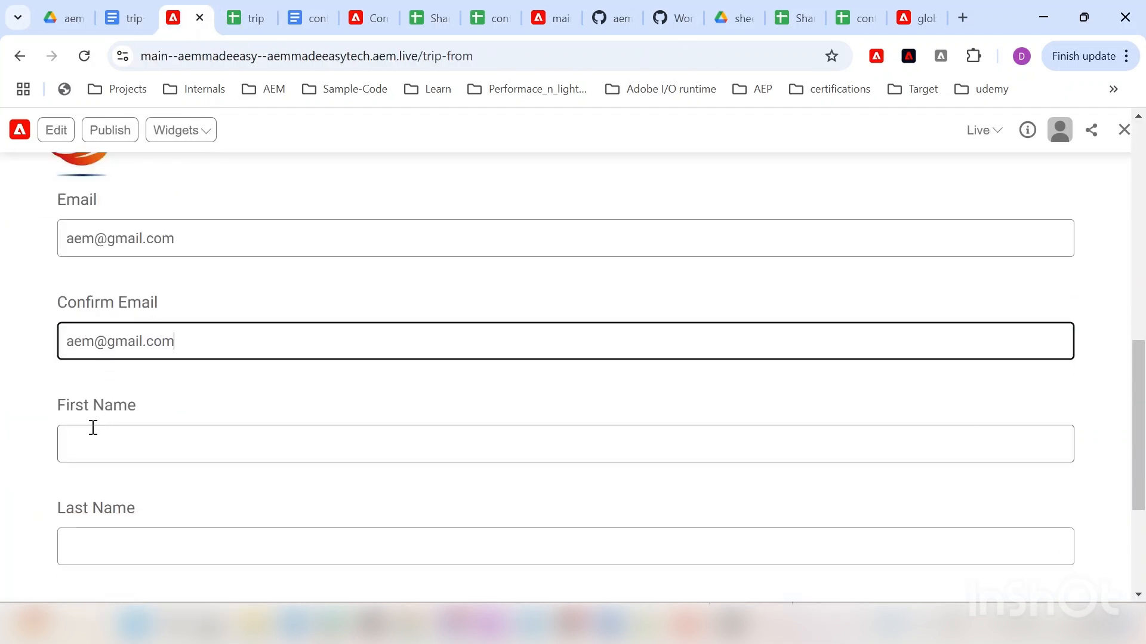
pyautogui.click(119, 358)
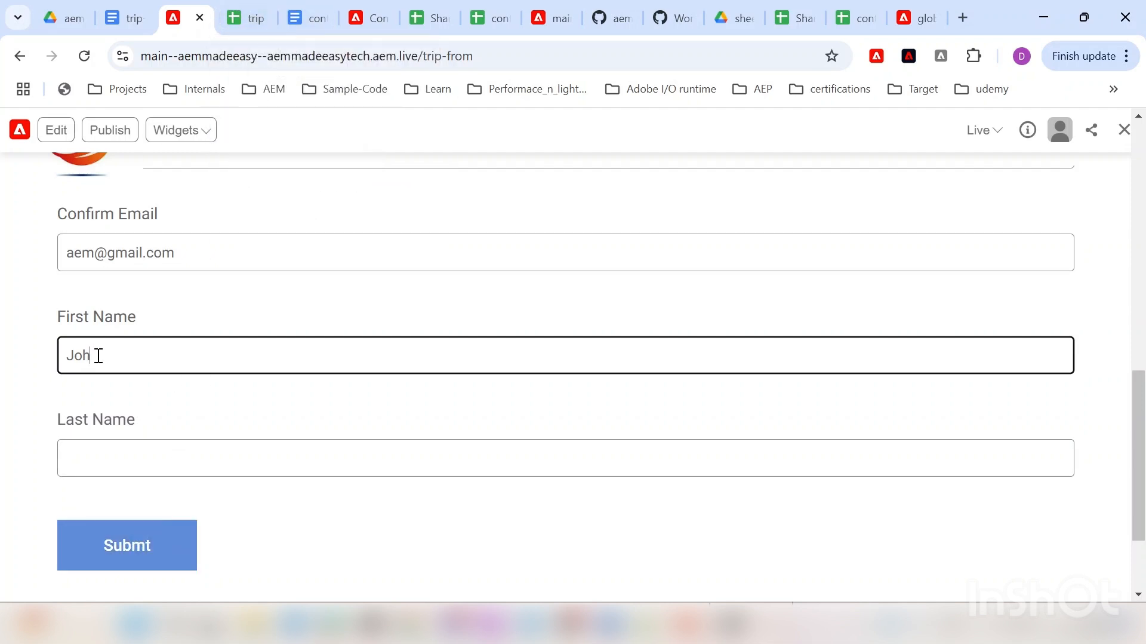
pyautogui.click(253, 7)
pyautogui.click(24, 476)
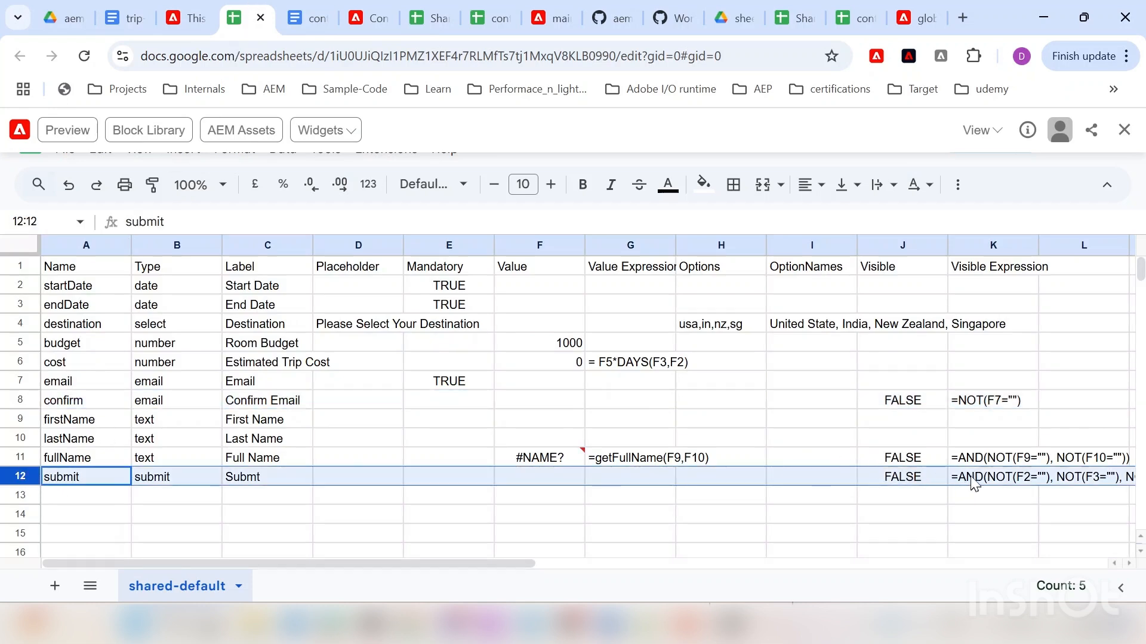
pyautogui.click(902, 477)
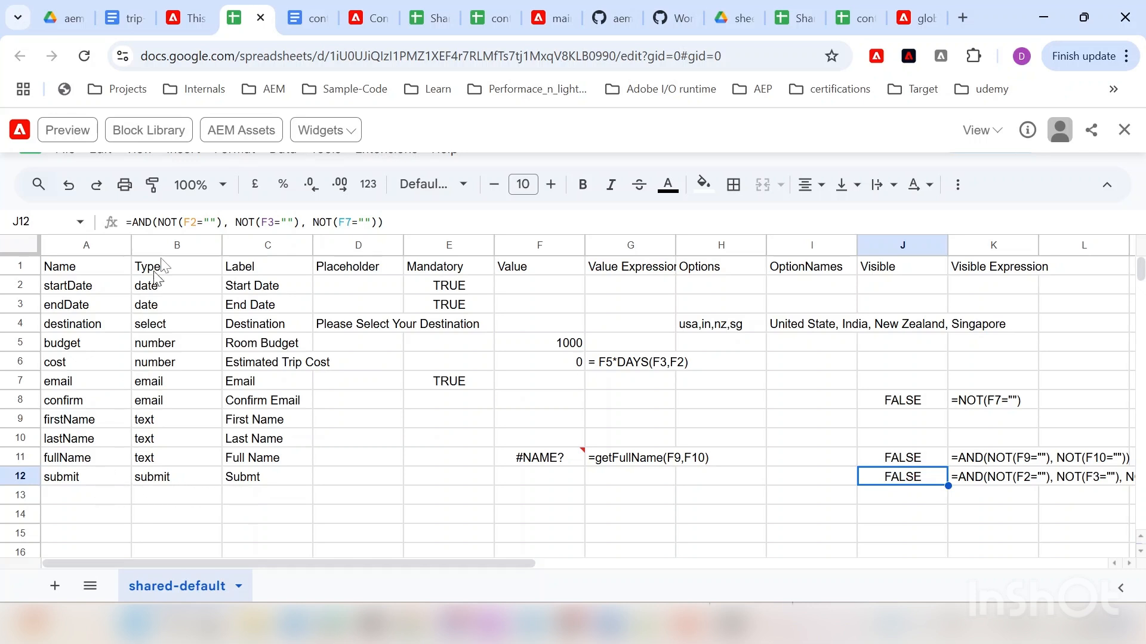
# Step: Reload the live trip form to pick up the sheet changes
pyautogui.click(192, 6)
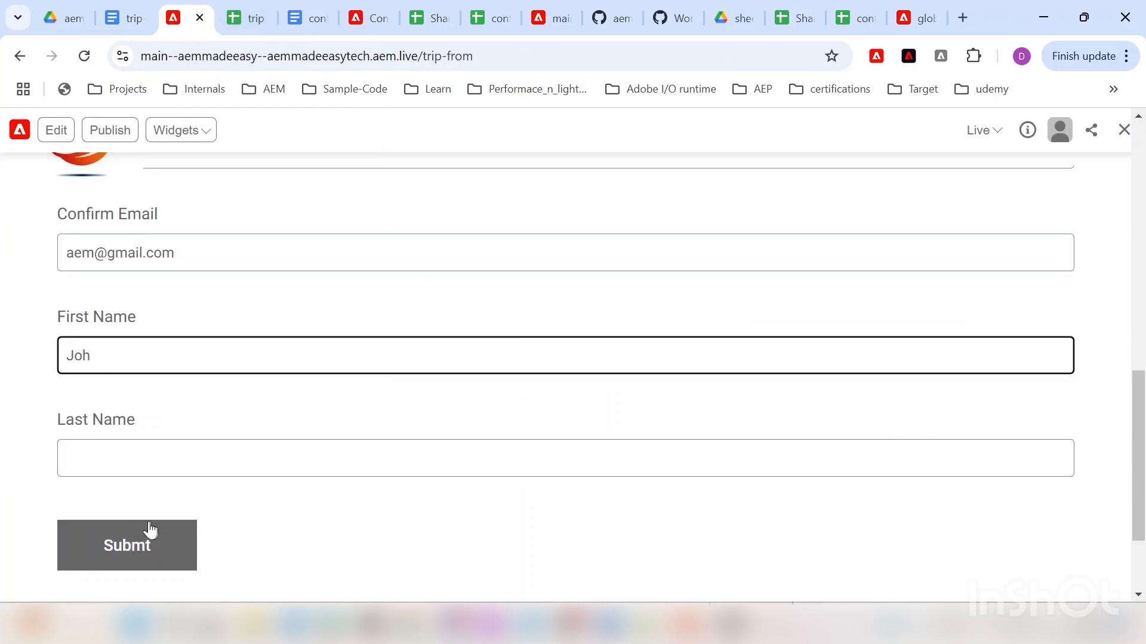
pyautogui.click(84, 58)
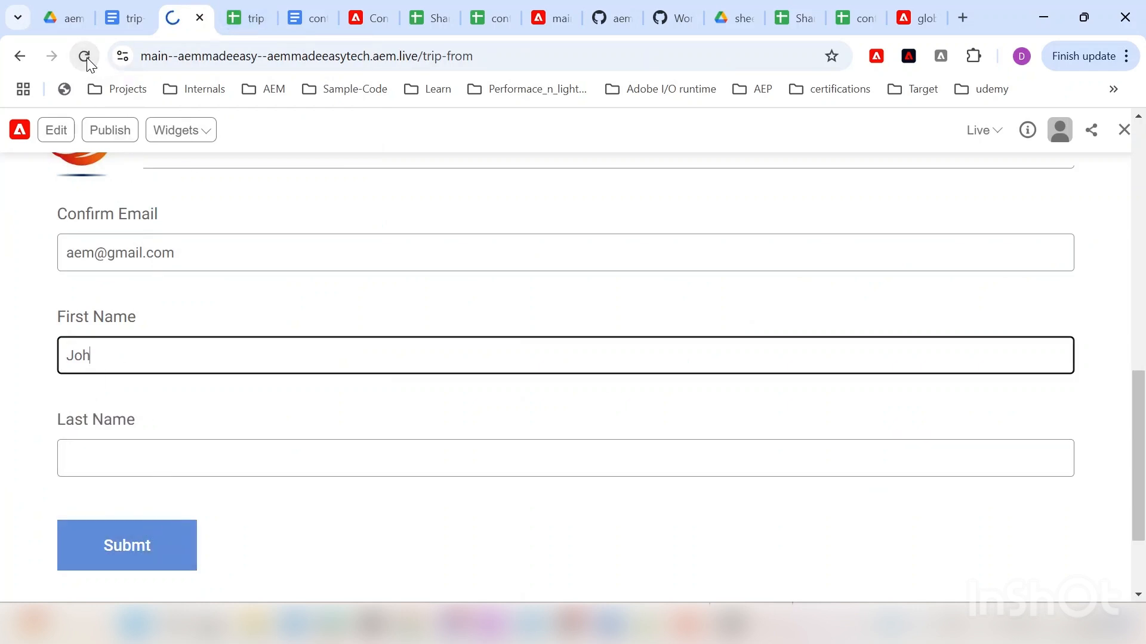
pyautogui.scroll(-10, 295, 399)
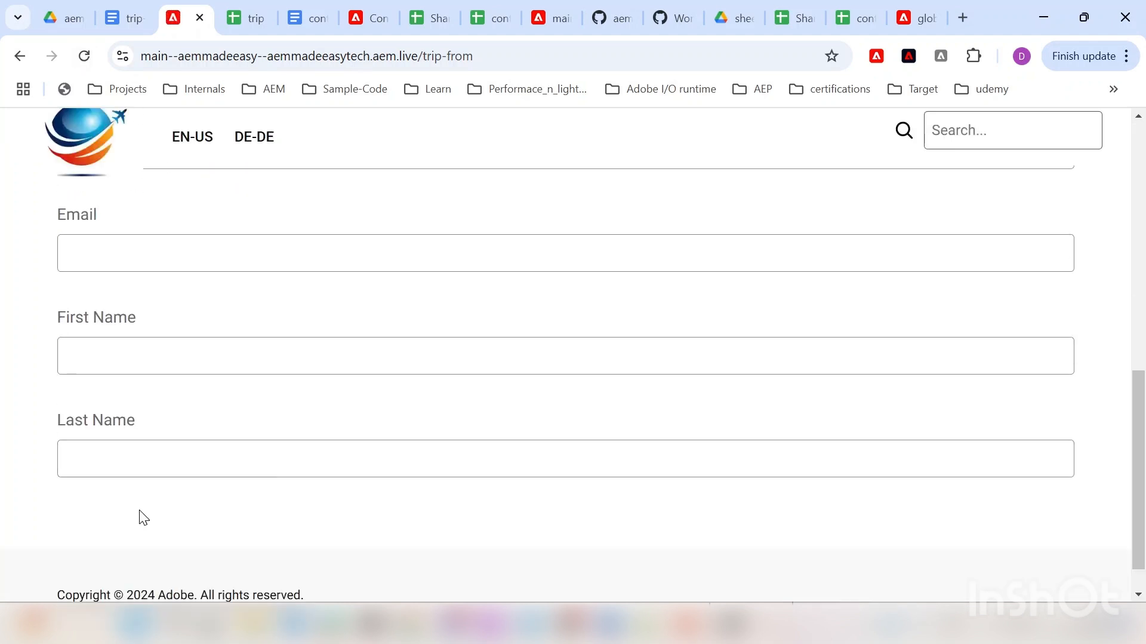
pyautogui.scroll(12, 154, 491)
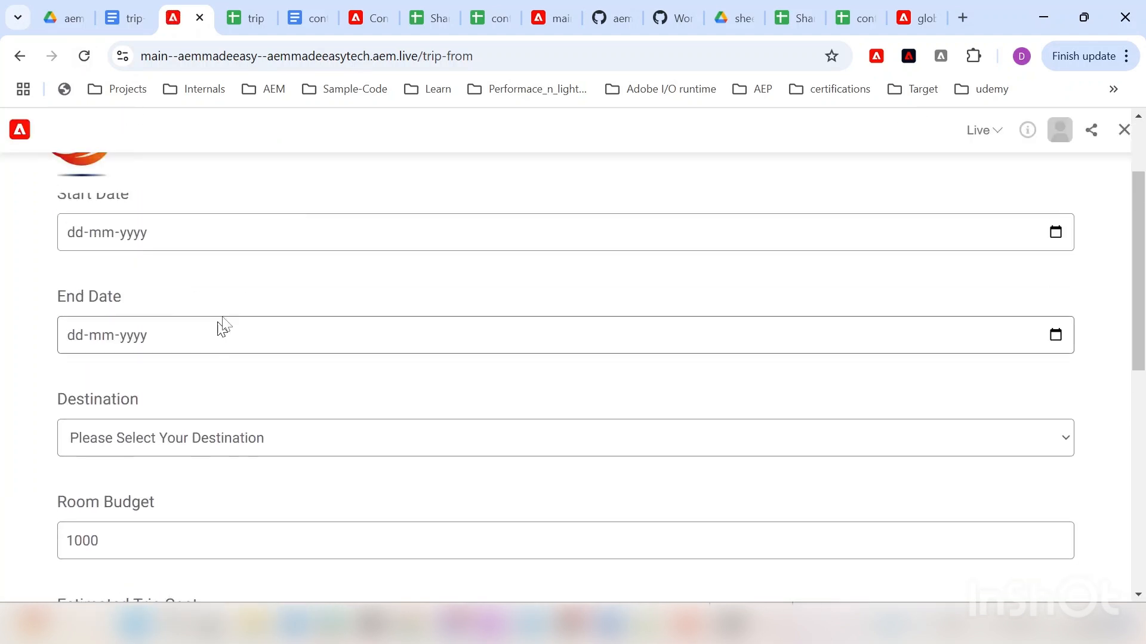
# Step: Set Start Date 16-01-2025, End Date 18-01-2025 and destination United State
pyautogui.click(1056, 231)
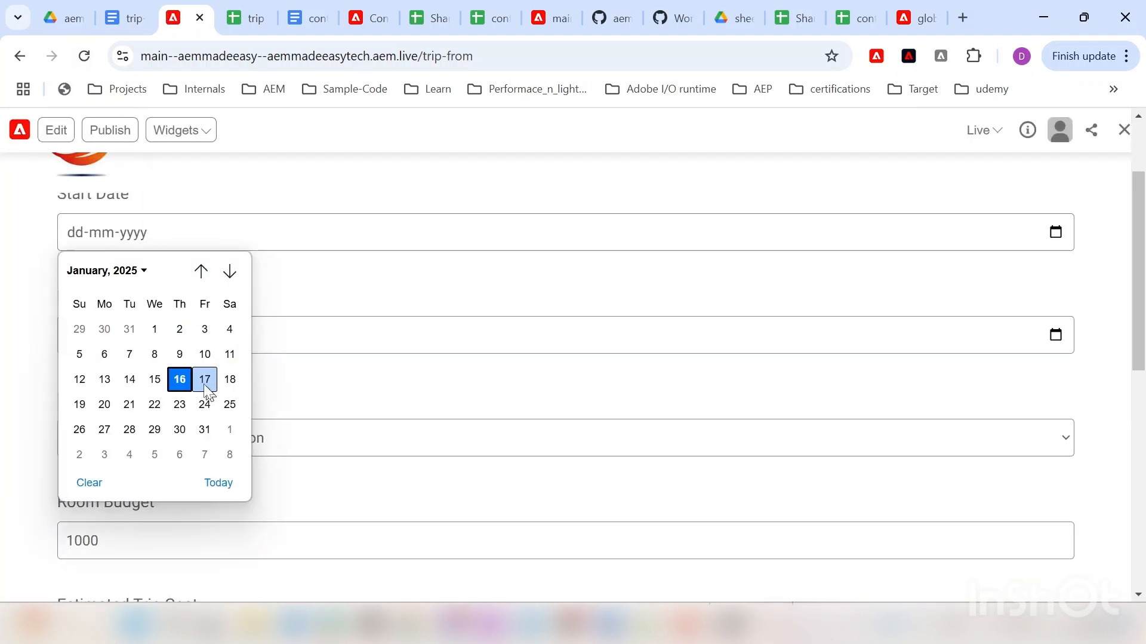
pyautogui.click(180, 380)
pyautogui.click(1046, 335)
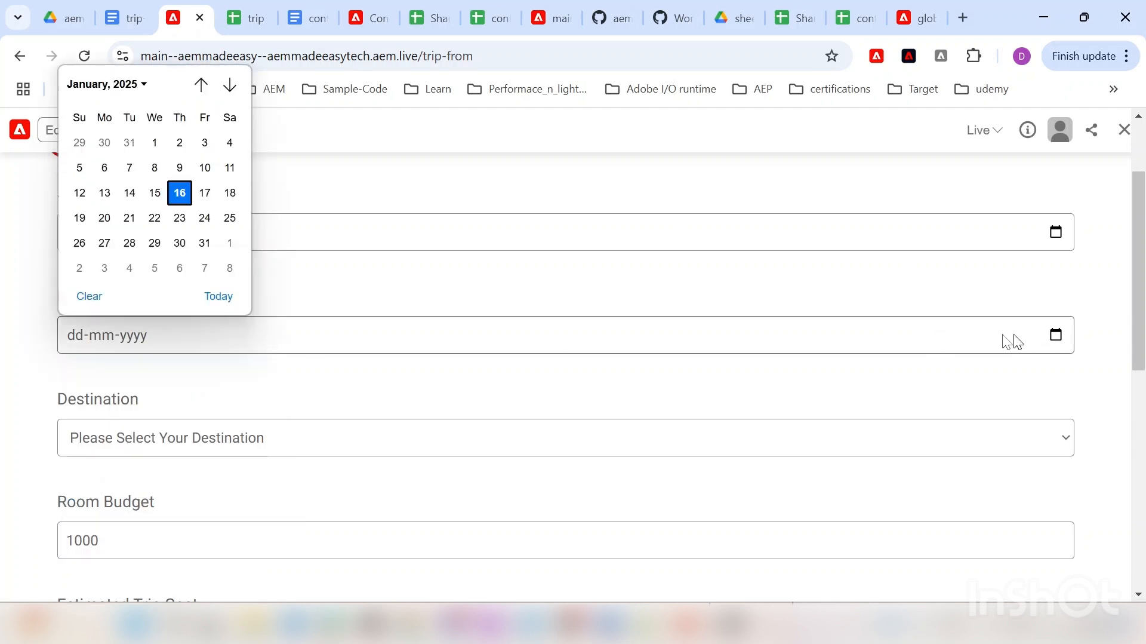
pyautogui.click(230, 192)
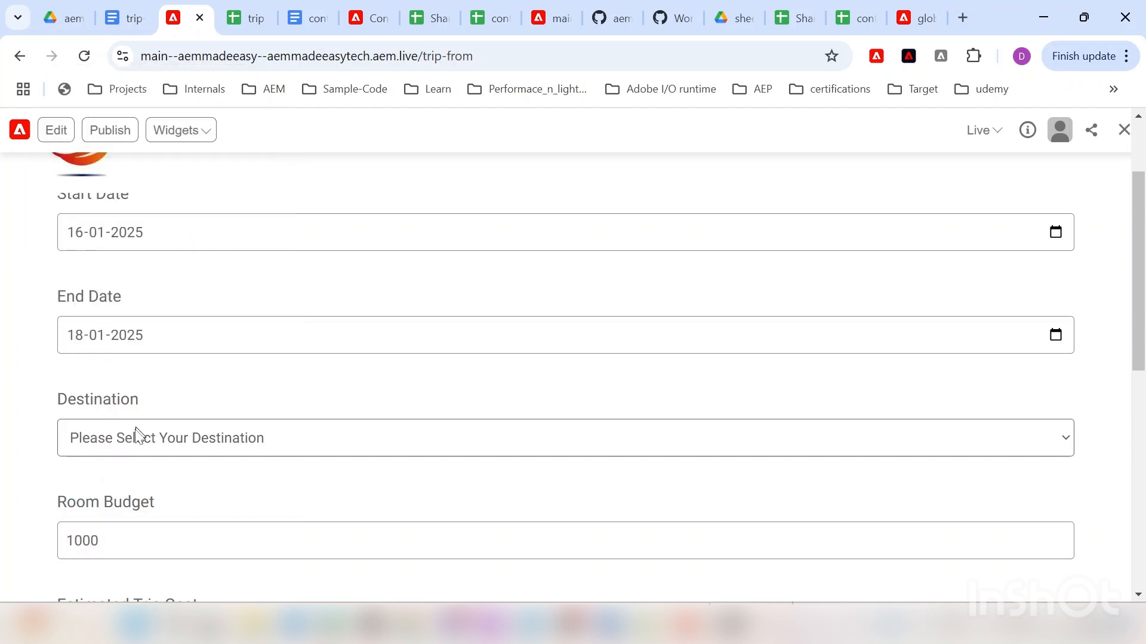
pyautogui.click(135, 429)
pyautogui.click(113, 496)
pyautogui.scroll(-9, 35, 463)
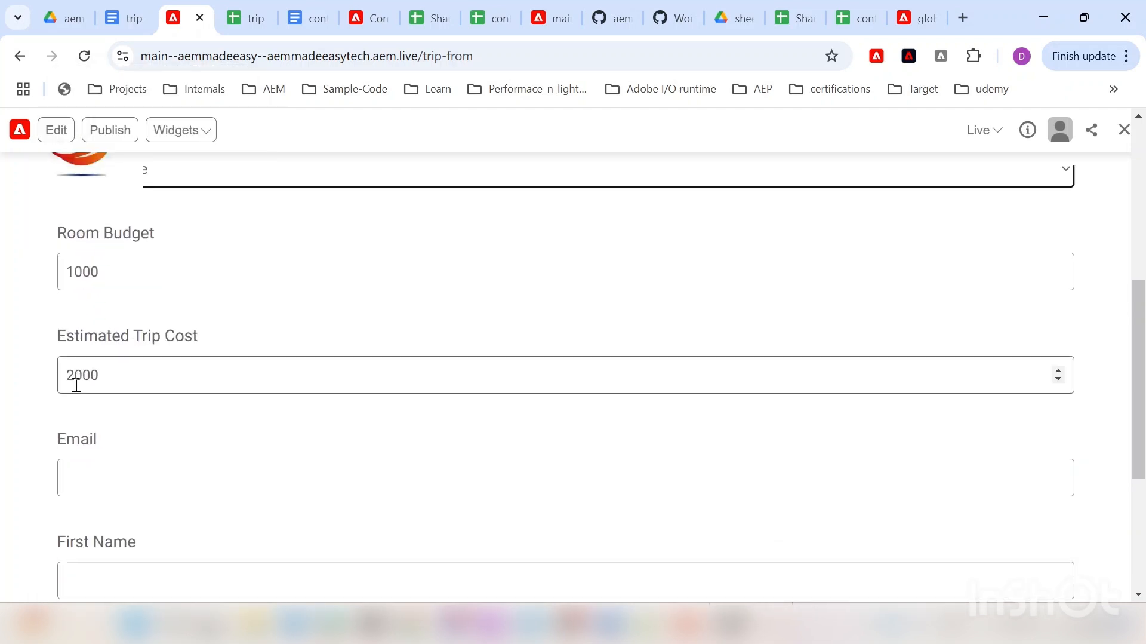
pyautogui.scroll(3, 169, 456)
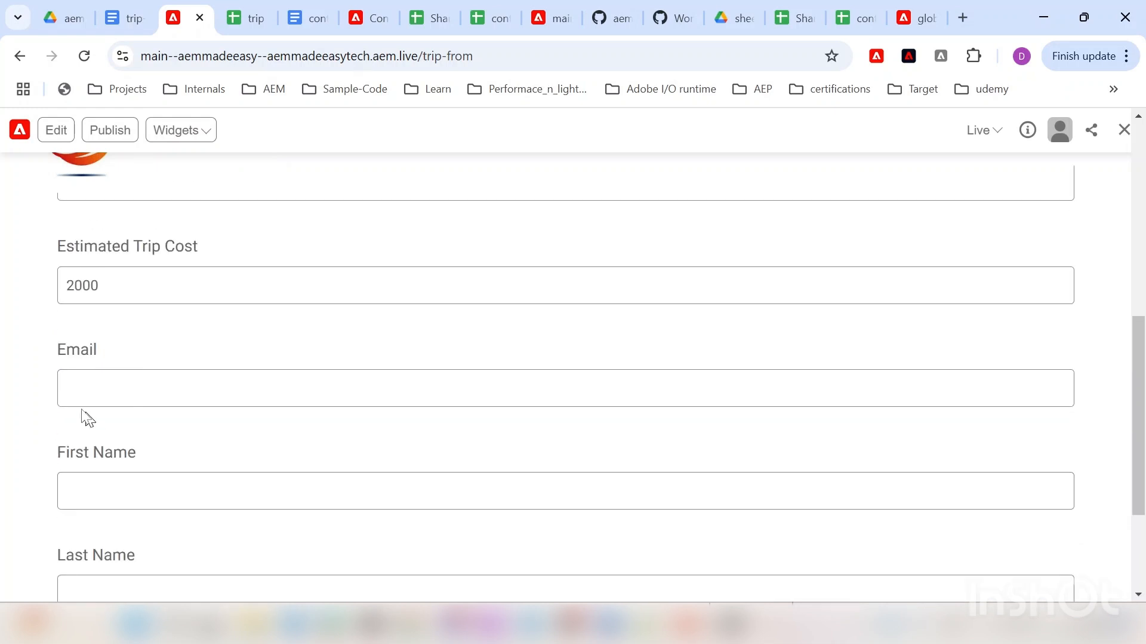
pyautogui.click(144, 390)
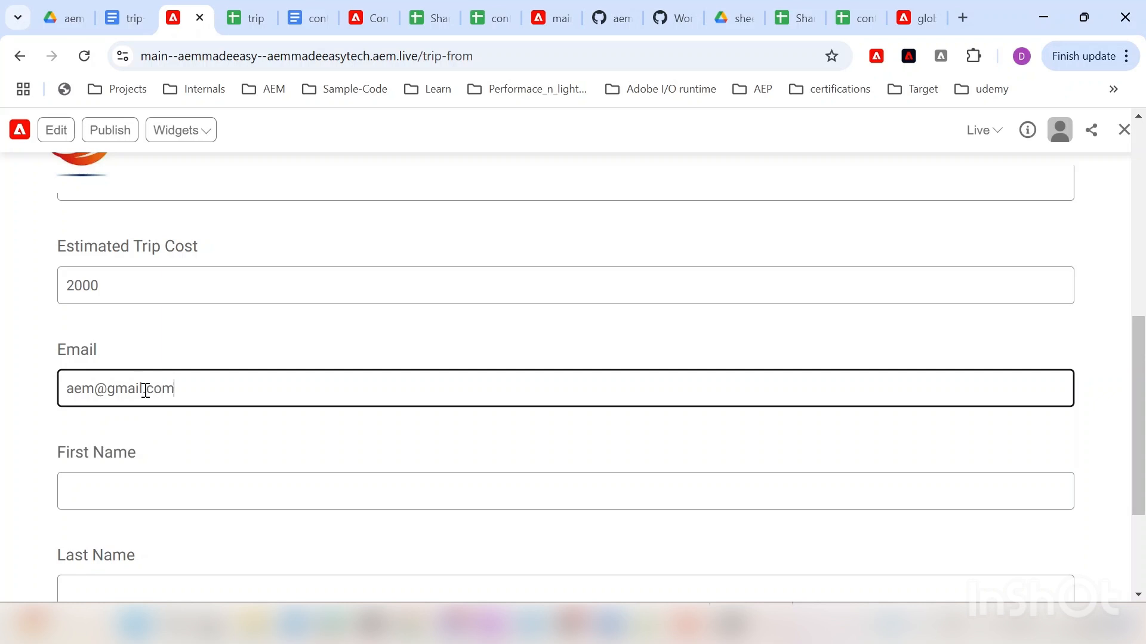
pyautogui.press('Tab')
pyautogui.scroll(-6, 118, 447)
pyautogui.scroll(3, 74, 412)
pyautogui.scroll(2, 74, 412)
pyautogui.moveTo(175, 285); pyautogui.dragTo(62, 286)
pyautogui.hotkey('ctrl', 'c')
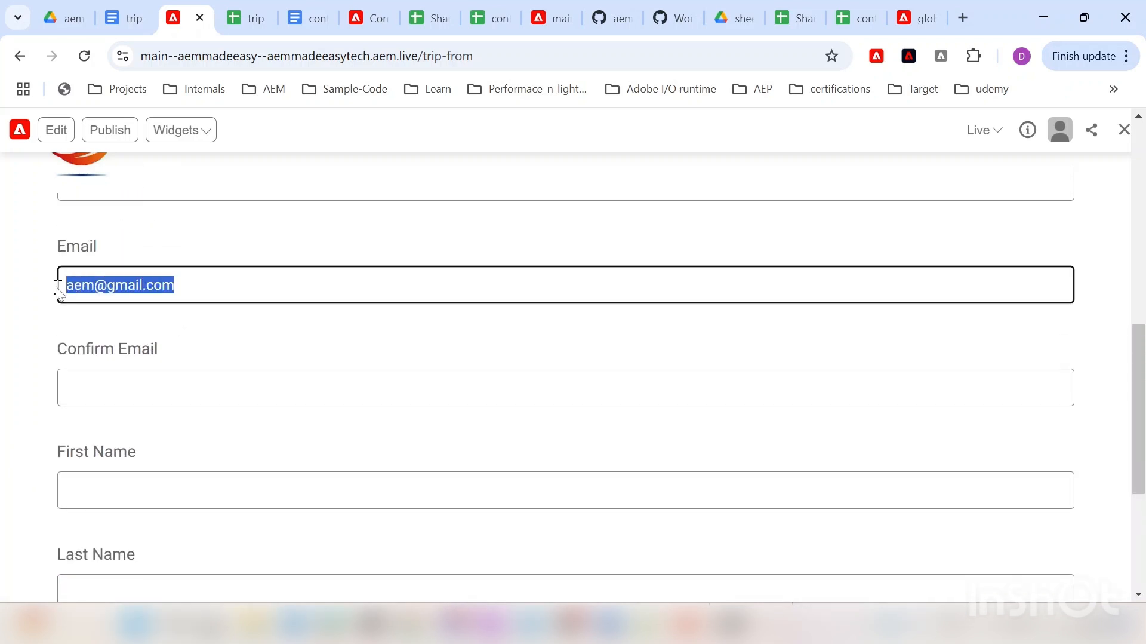
pyautogui.click(132, 383)
pyautogui.hotkey('ctrl', 'v')
pyautogui.scroll(-3, 56, 397)
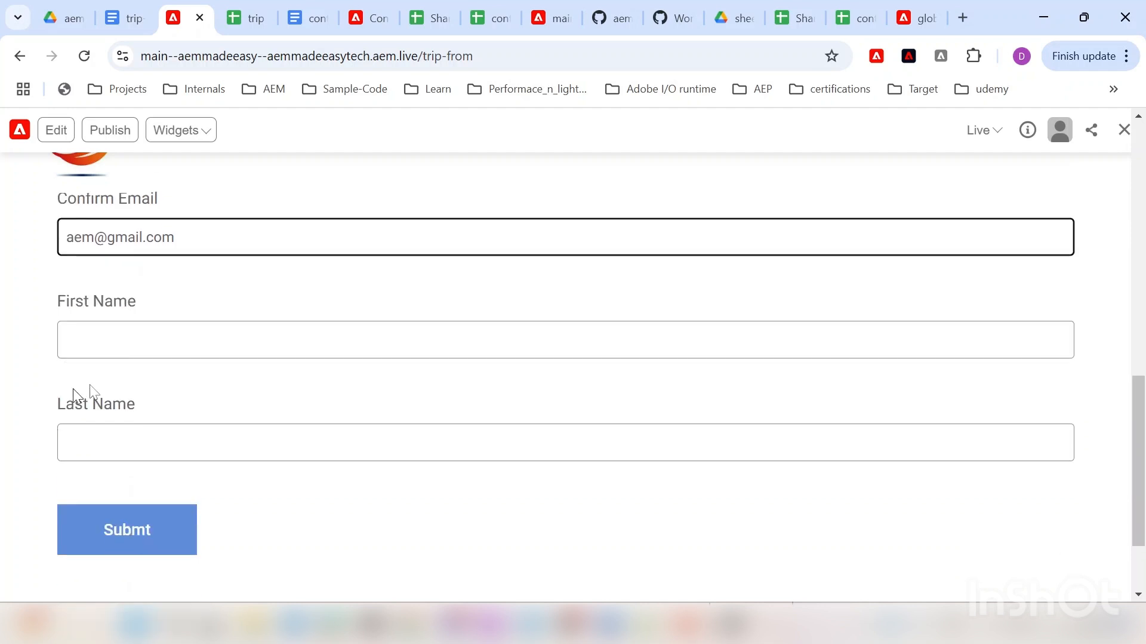
pyautogui.click(156, 311)
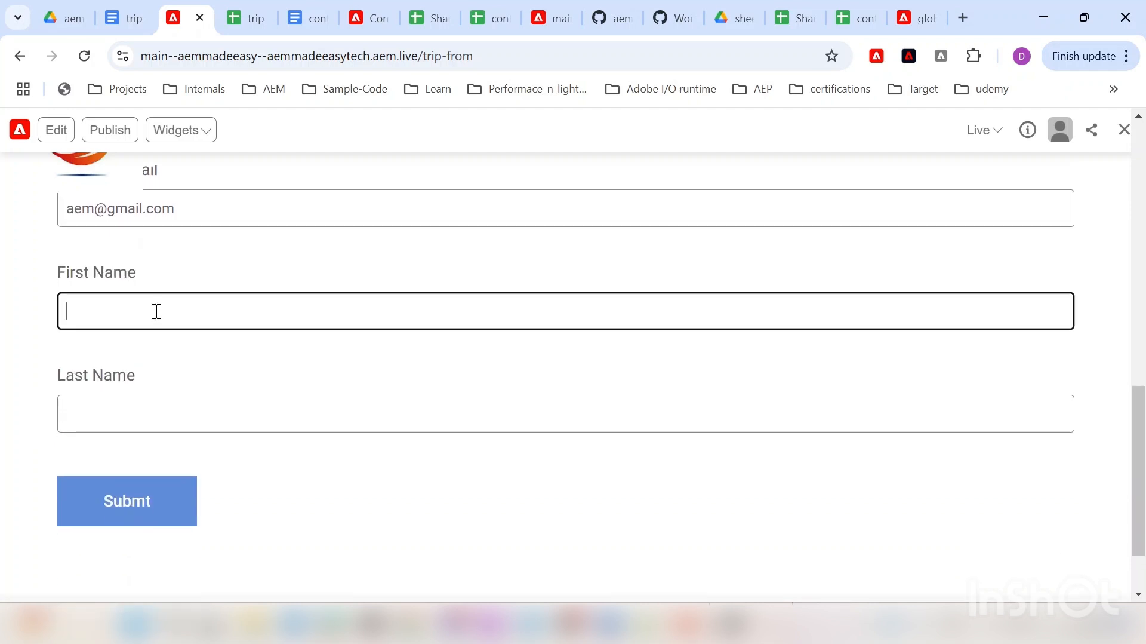
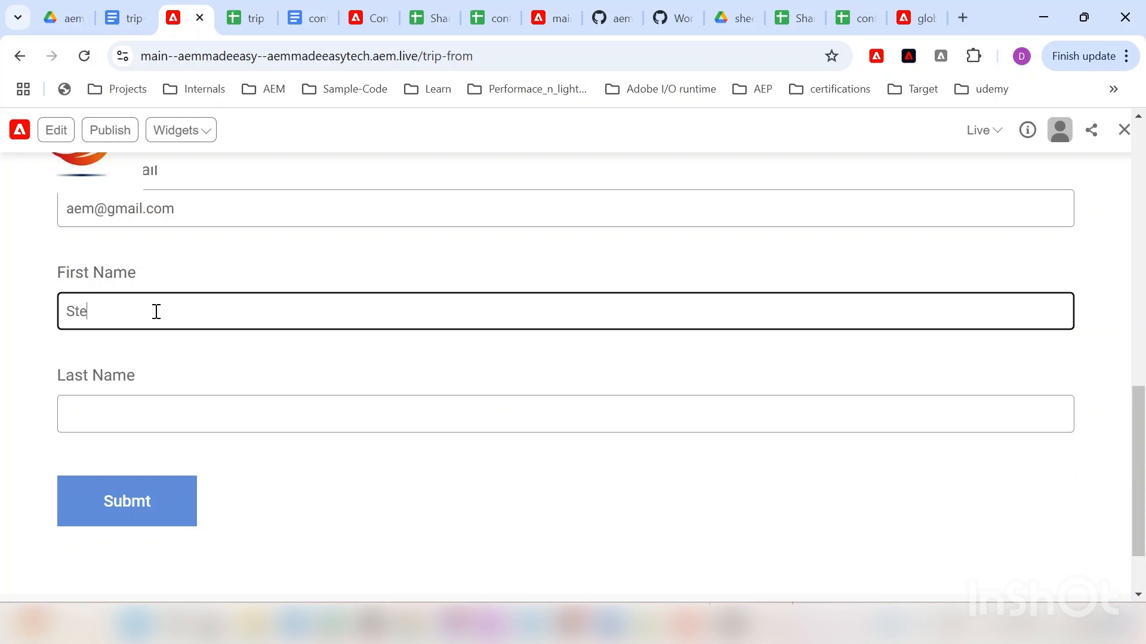
pyautogui.press('Tab')
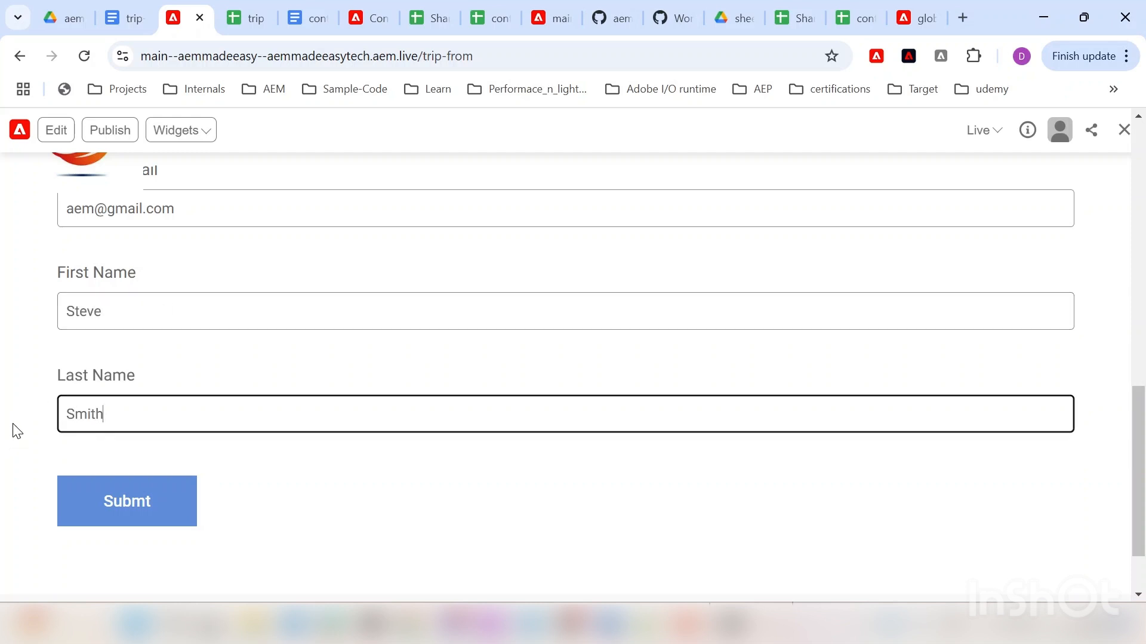
pyautogui.click(12, 423)
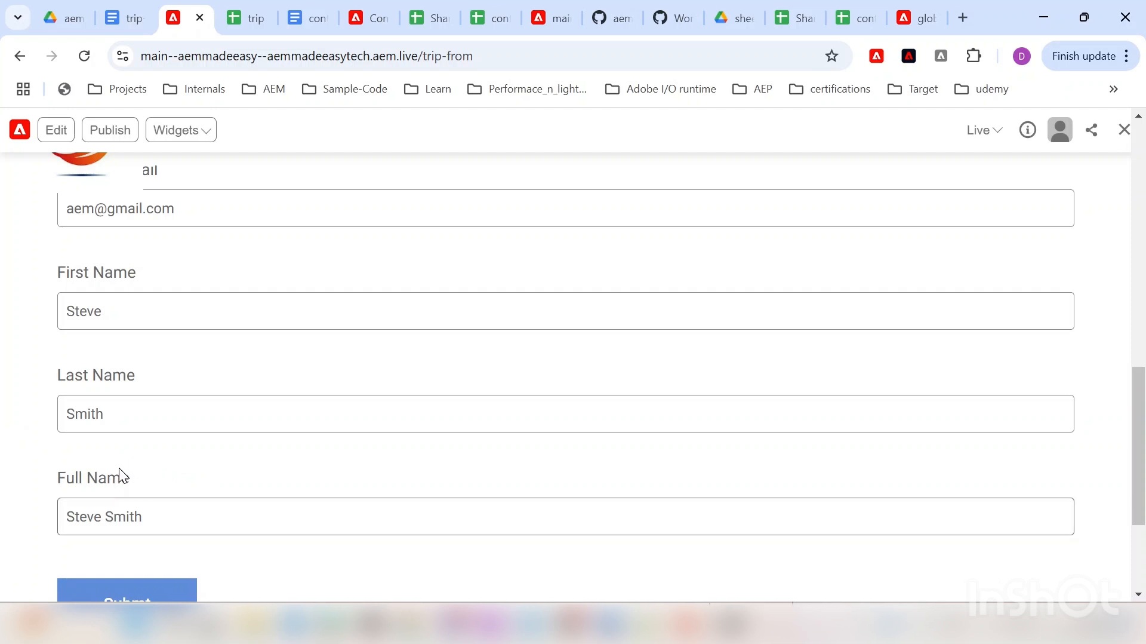
pyautogui.moveTo(158, 517); pyautogui.dragTo(70, 521)
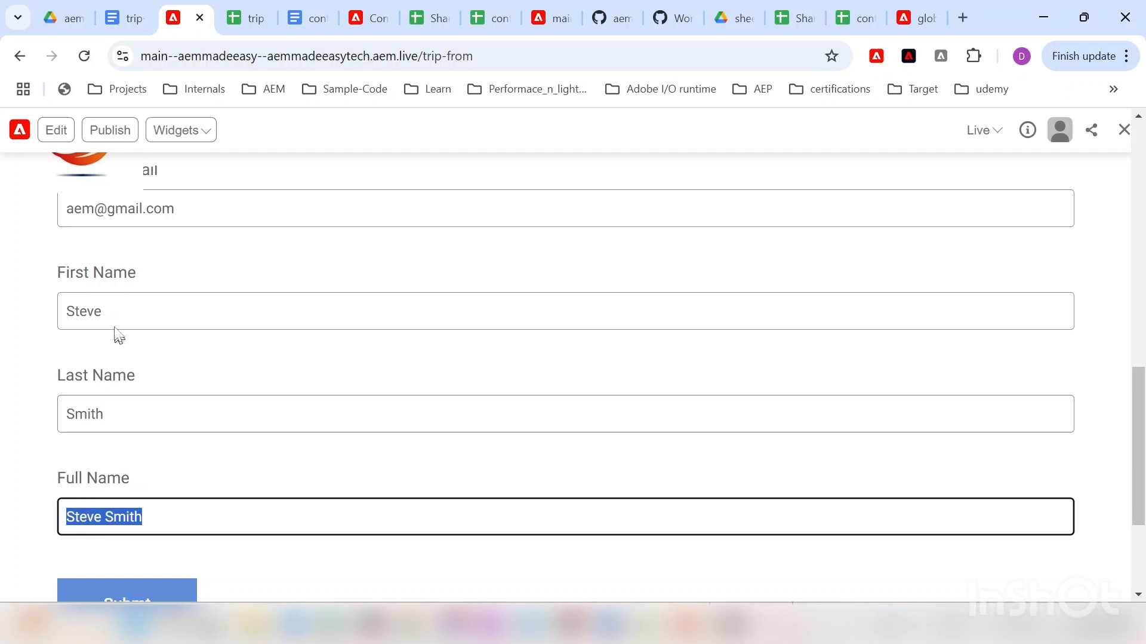
pyautogui.click(119, 413)
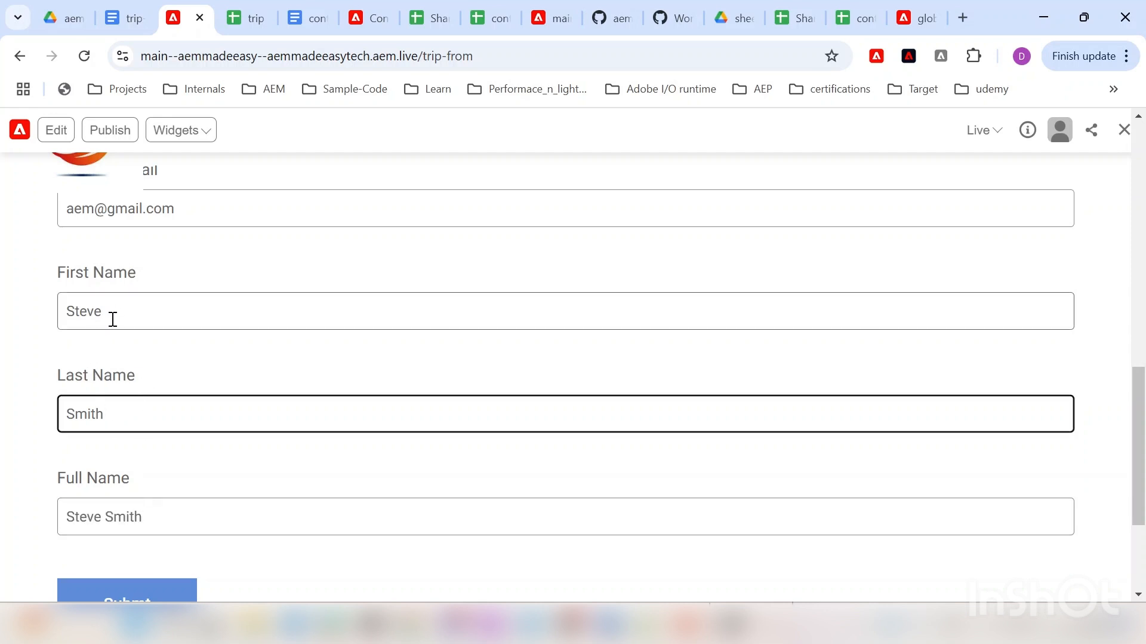
pyautogui.click(137, 517)
pyautogui.moveTo(137, 517); pyautogui.dragTo(49, 518)
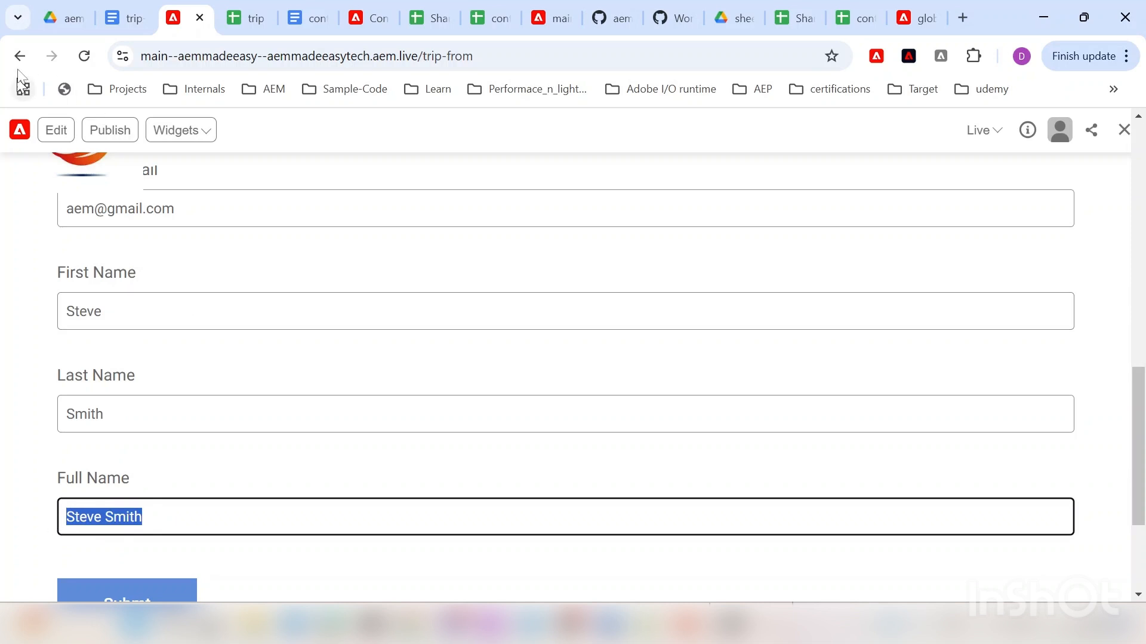
# Step: In the trip sheet, inspect fullName cell F11's #NAME? error and G11's formula text
pyautogui.click(248, 13)
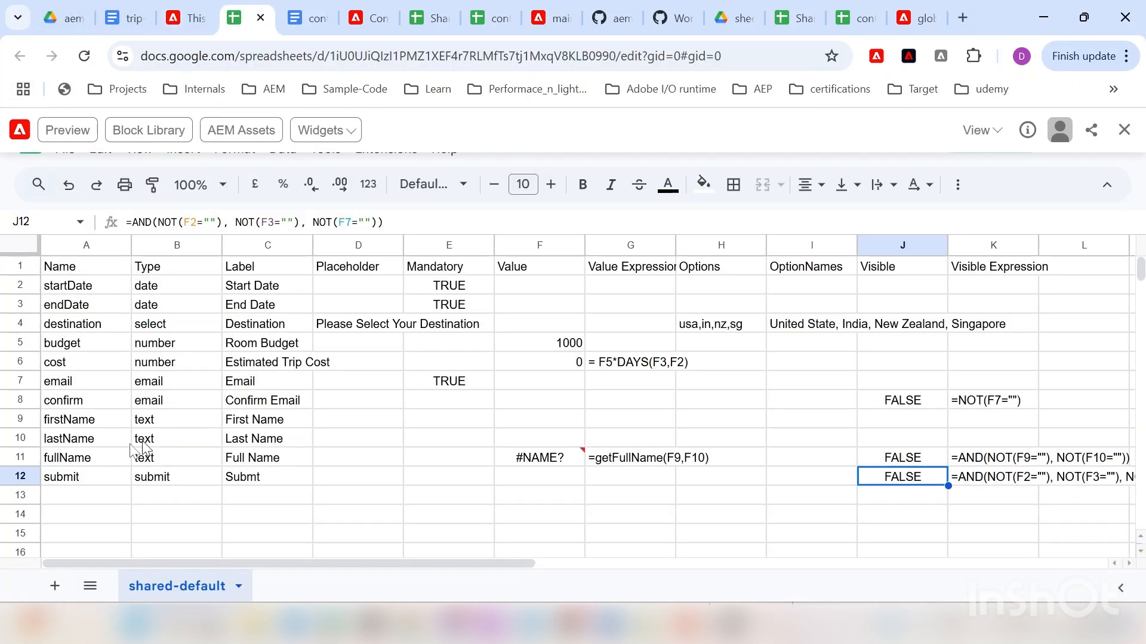
pyautogui.click(24, 457)
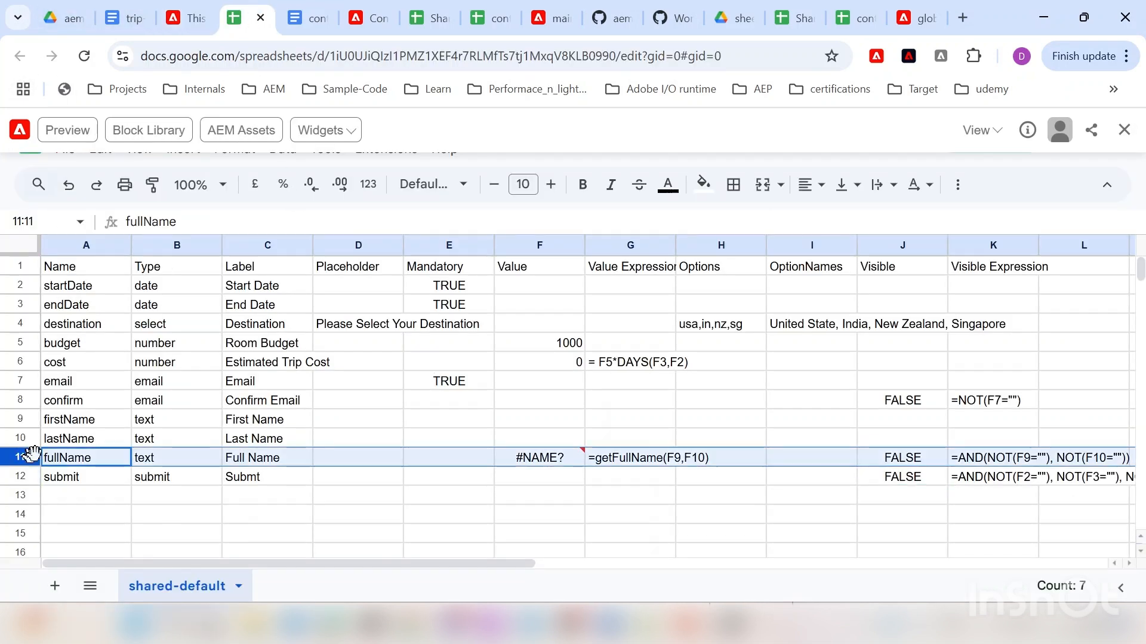
pyautogui.click(546, 456)
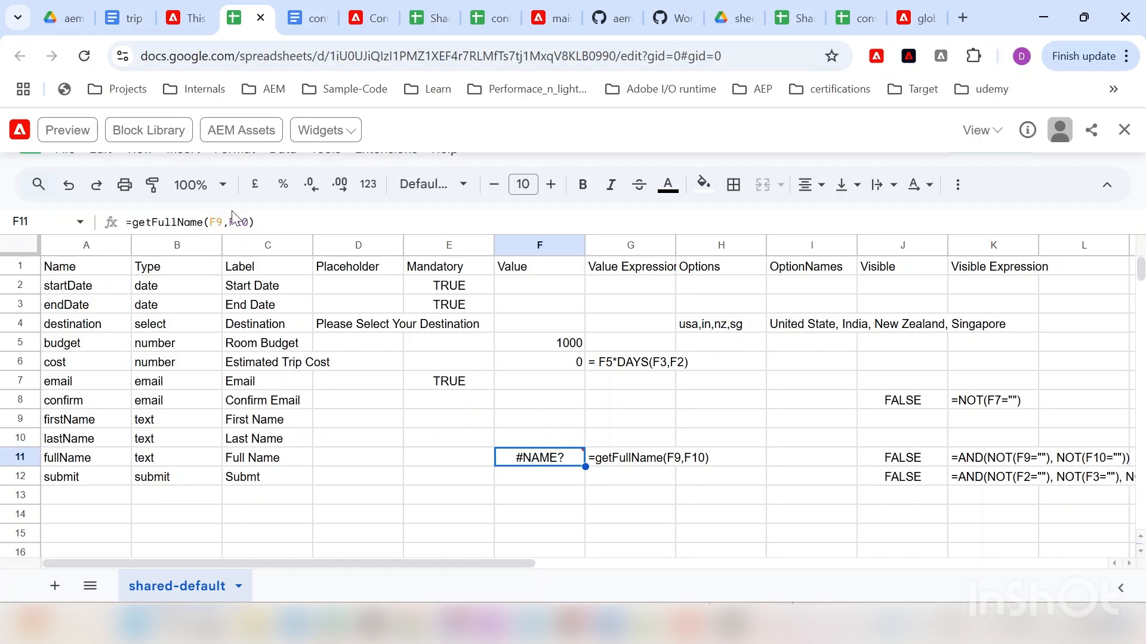
pyautogui.click(621, 461)
pyautogui.click(557, 452)
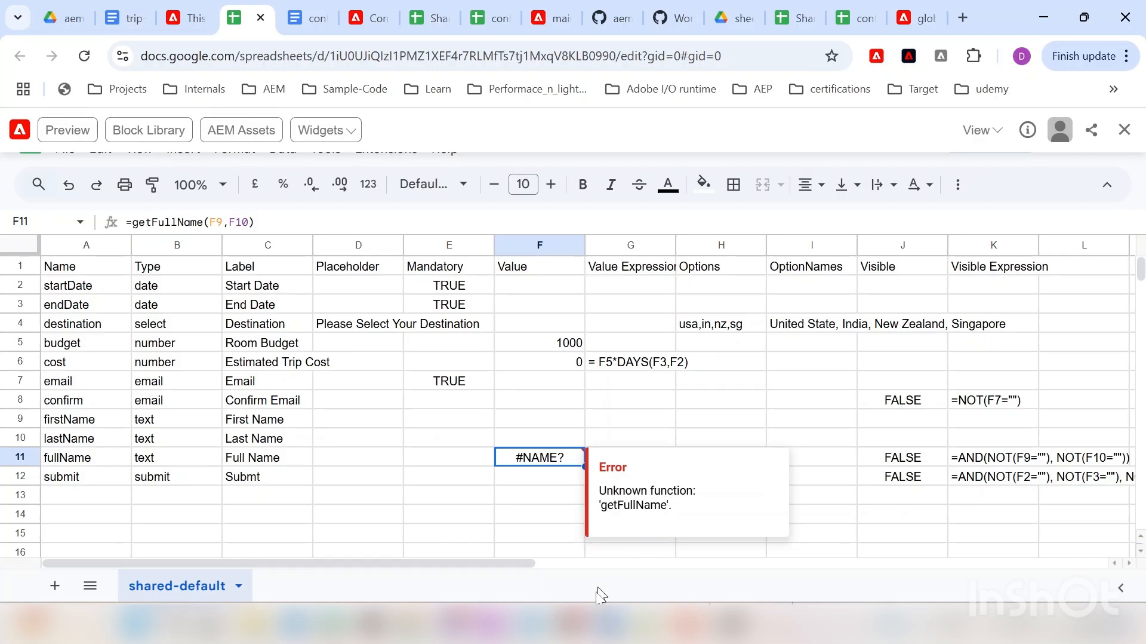
pyautogui.click(531, 621)
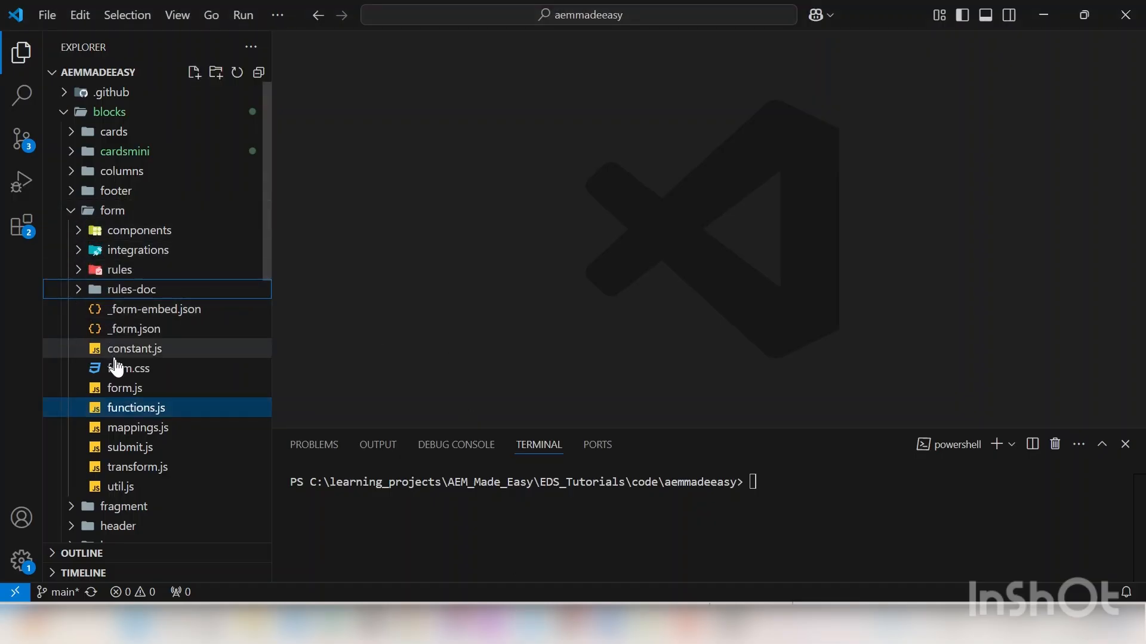
# Step: Open blocks/form/functions.js and review the getFullName function and the file's exports
pyautogui.doubleClick(122, 406)
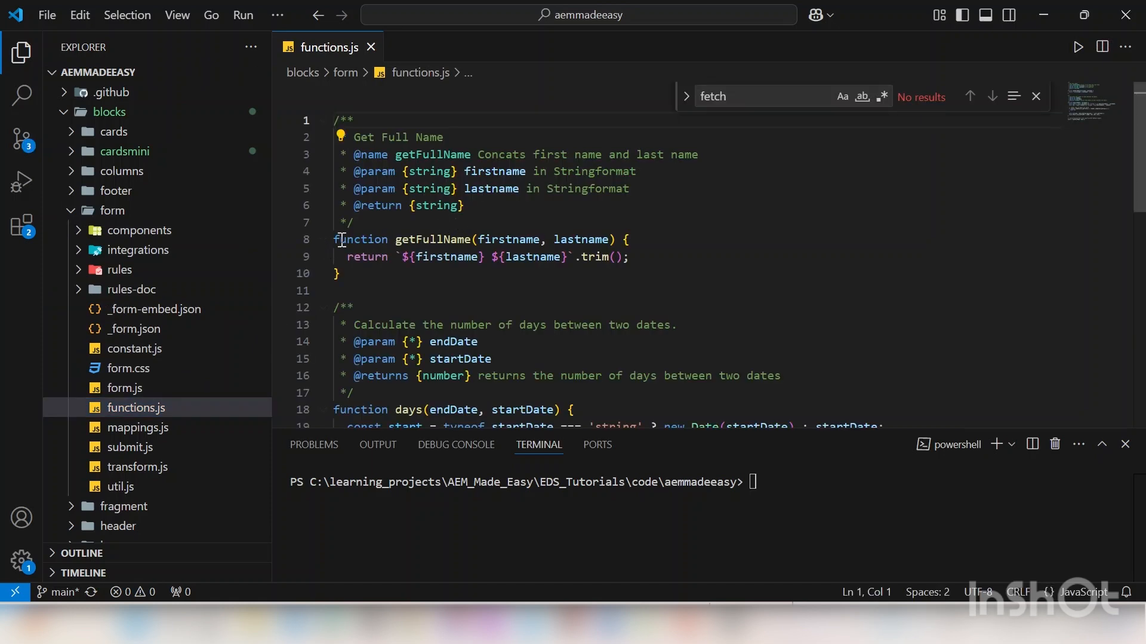
pyautogui.moveTo(337, 241); pyautogui.dragTo(336, 278)
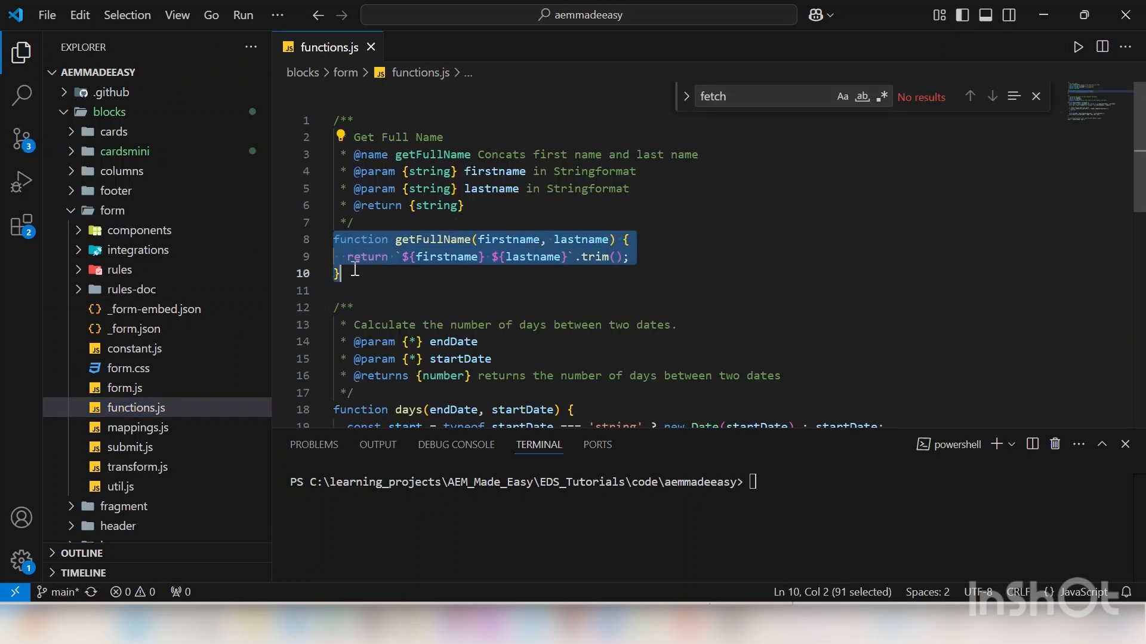
pyautogui.click(459, 284)
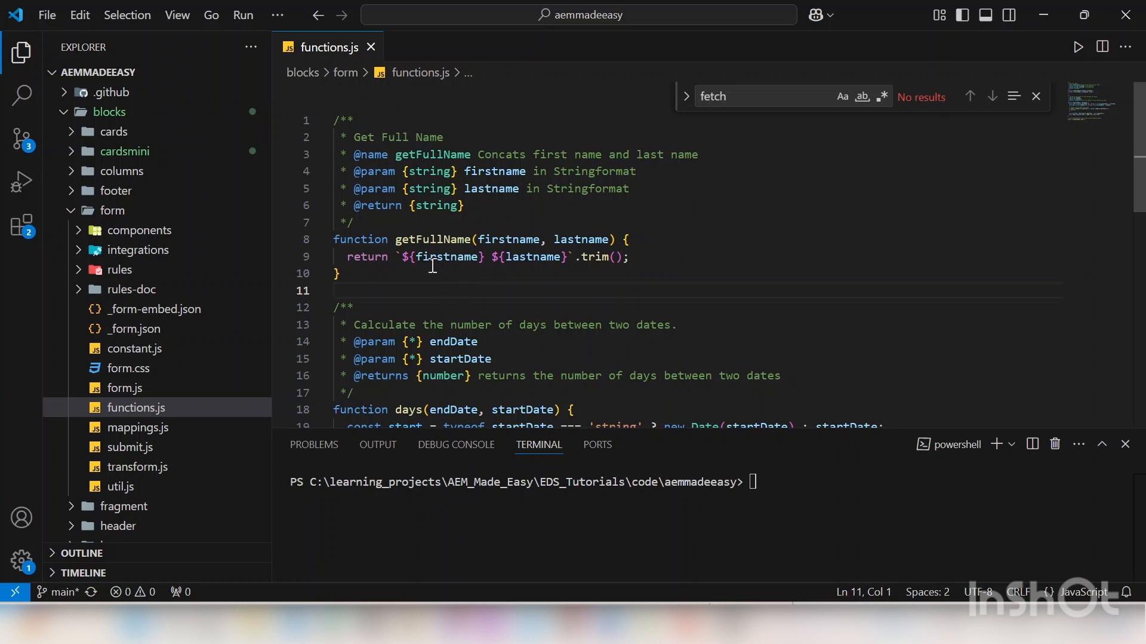
pyautogui.moveTo(335, 290); pyautogui.dragTo(332, 240)
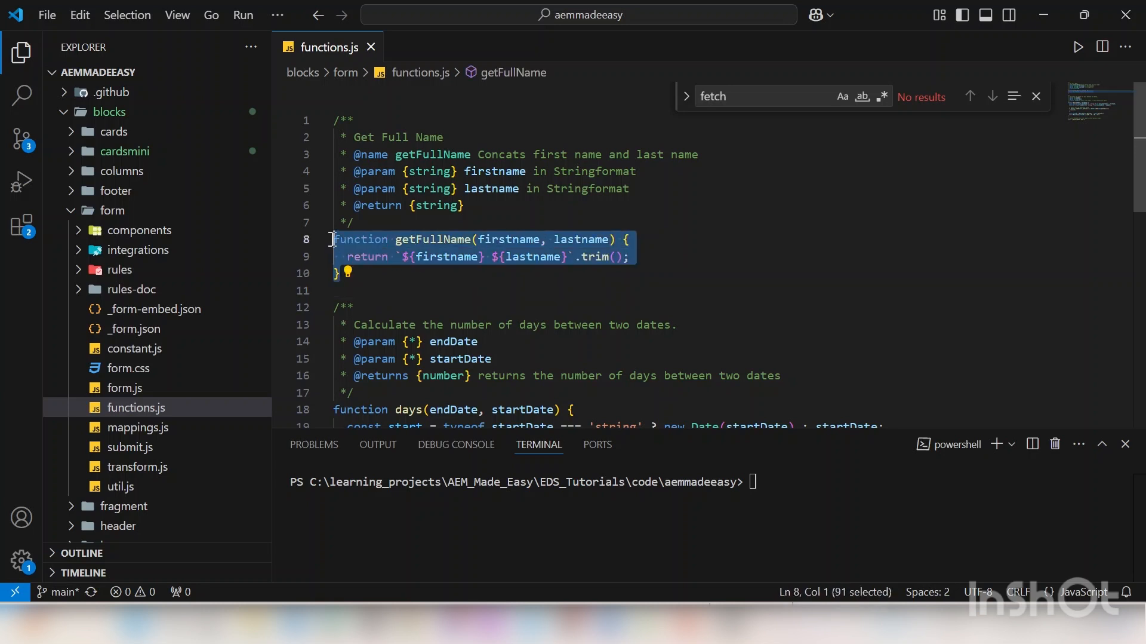
pyautogui.click(505, 273)
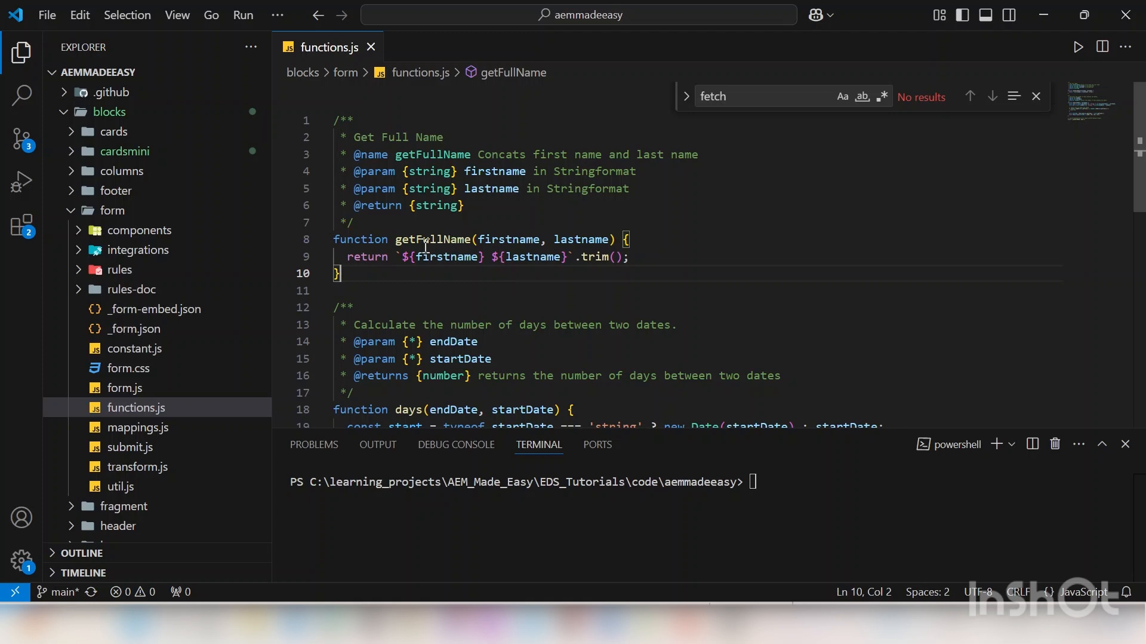
pyautogui.scroll(-10, 459, 239)
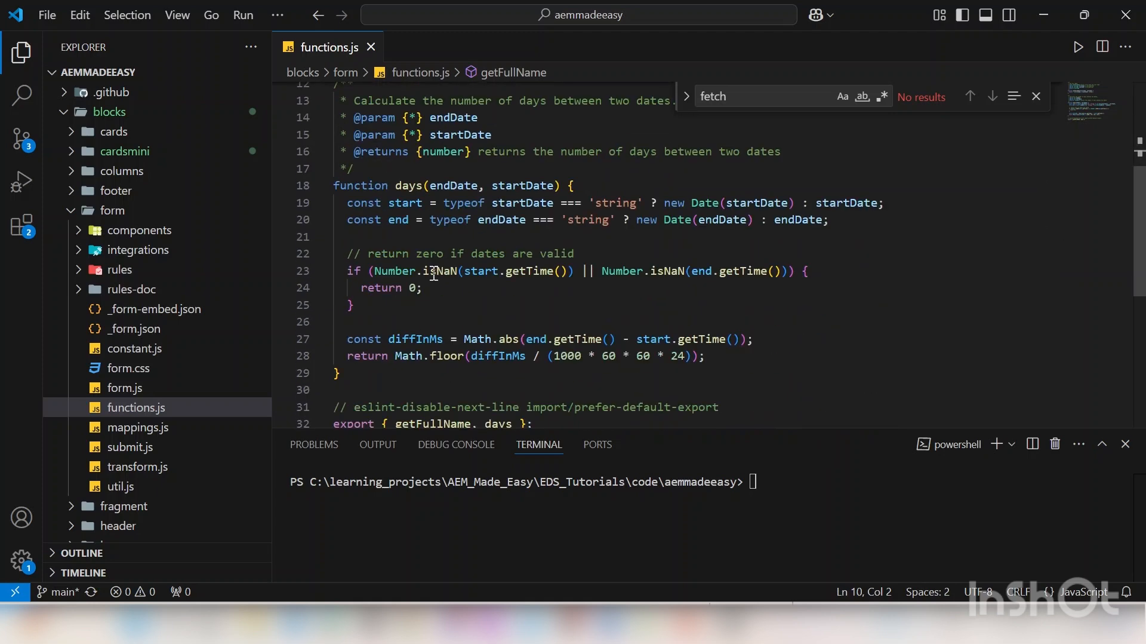
pyautogui.scroll(7, 434, 197)
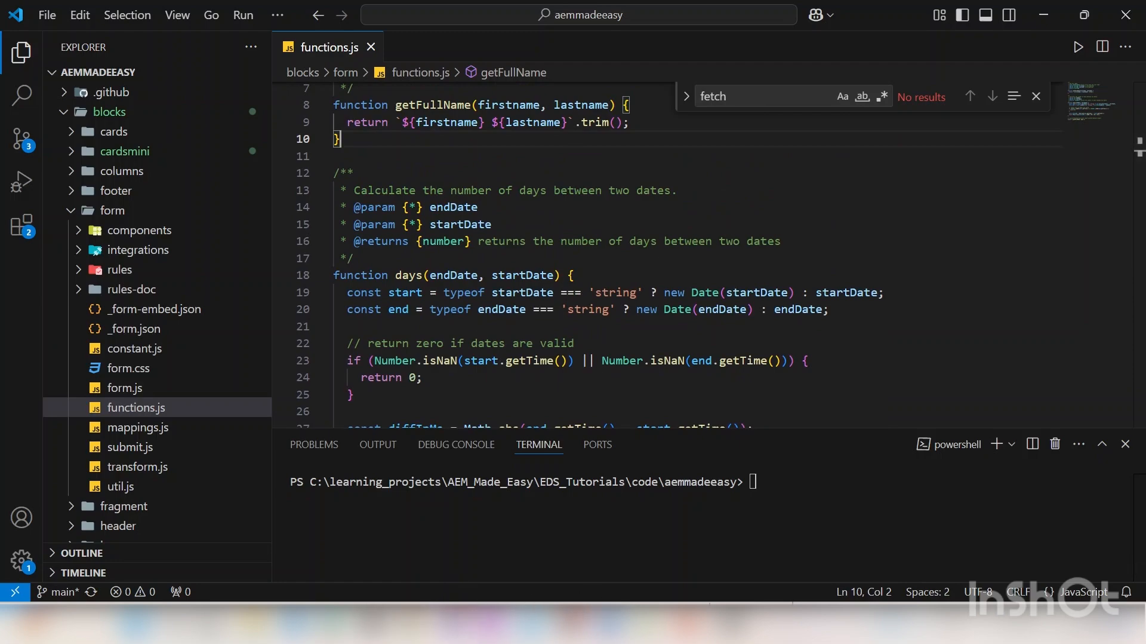
# Step: Back in the sheet, recheck that F11's =getFullName(F9,F10) still shows the unknown-function #NAME? error
pyautogui.moveTo(412, 624)
pyautogui.click(477, 528)
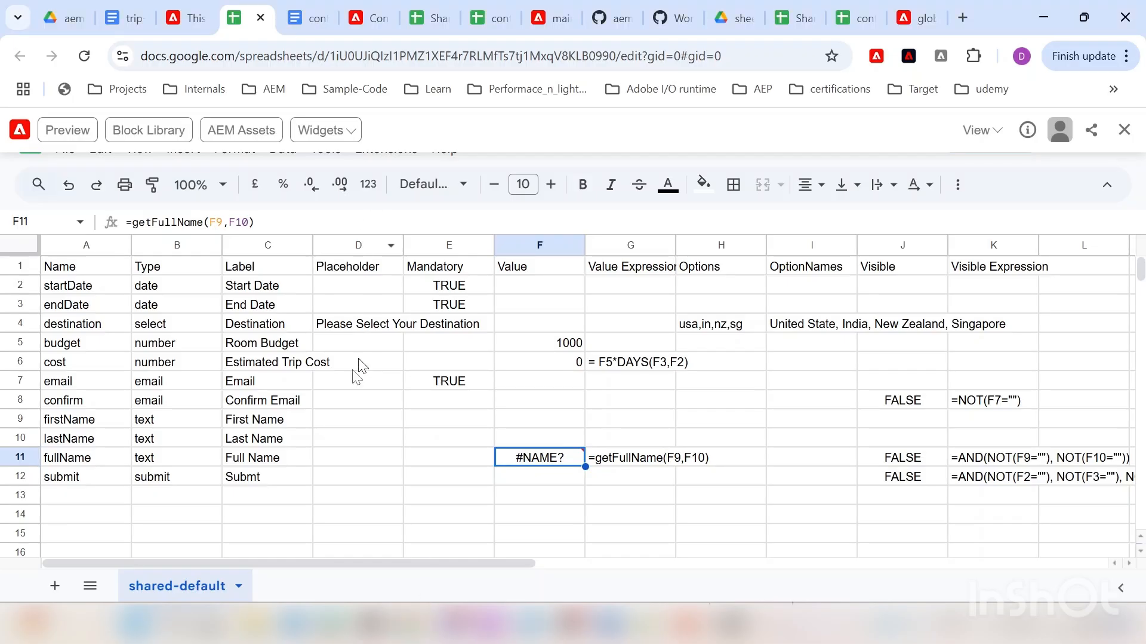
pyautogui.moveTo(525, 463)
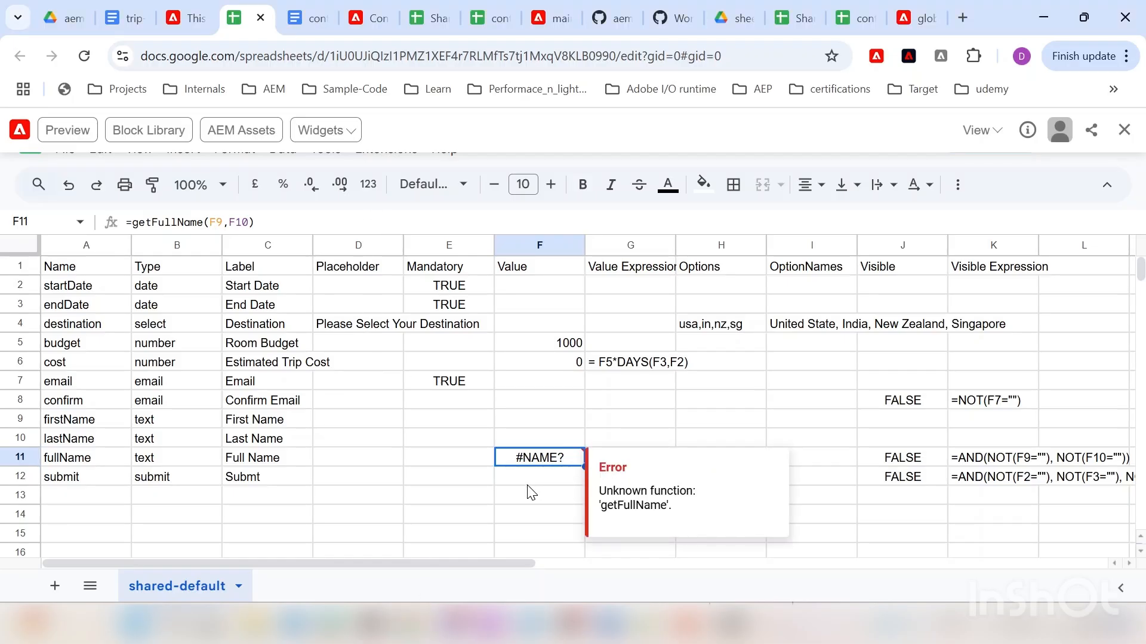
pyautogui.click(528, 485)
pyautogui.click(638, 458)
pyautogui.click(567, 445)
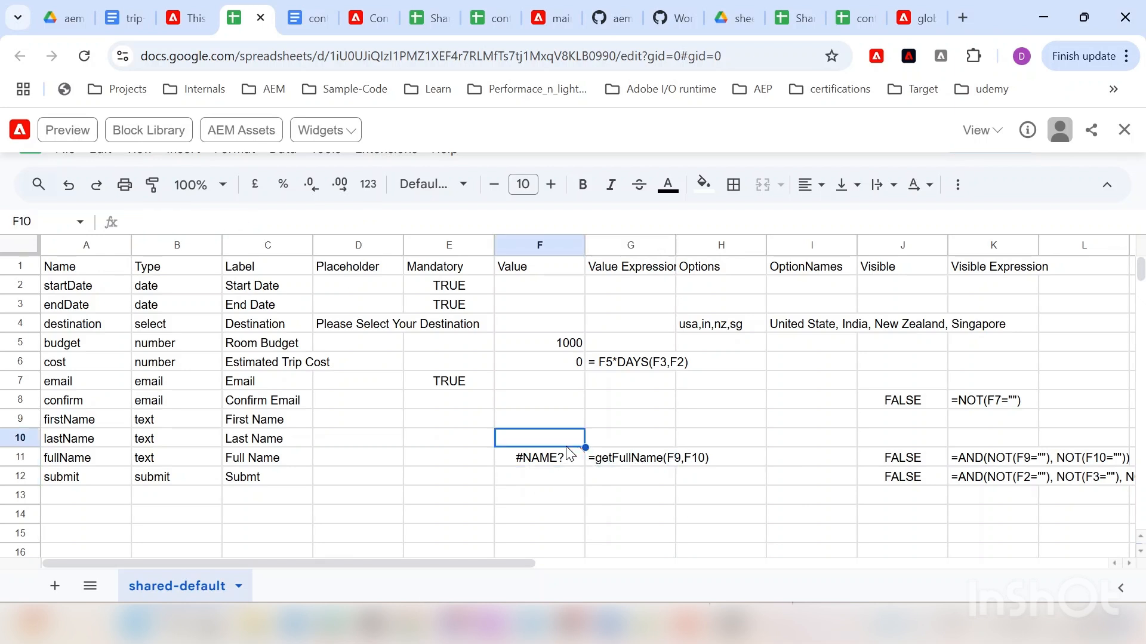
pyautogui.click(561, 458)
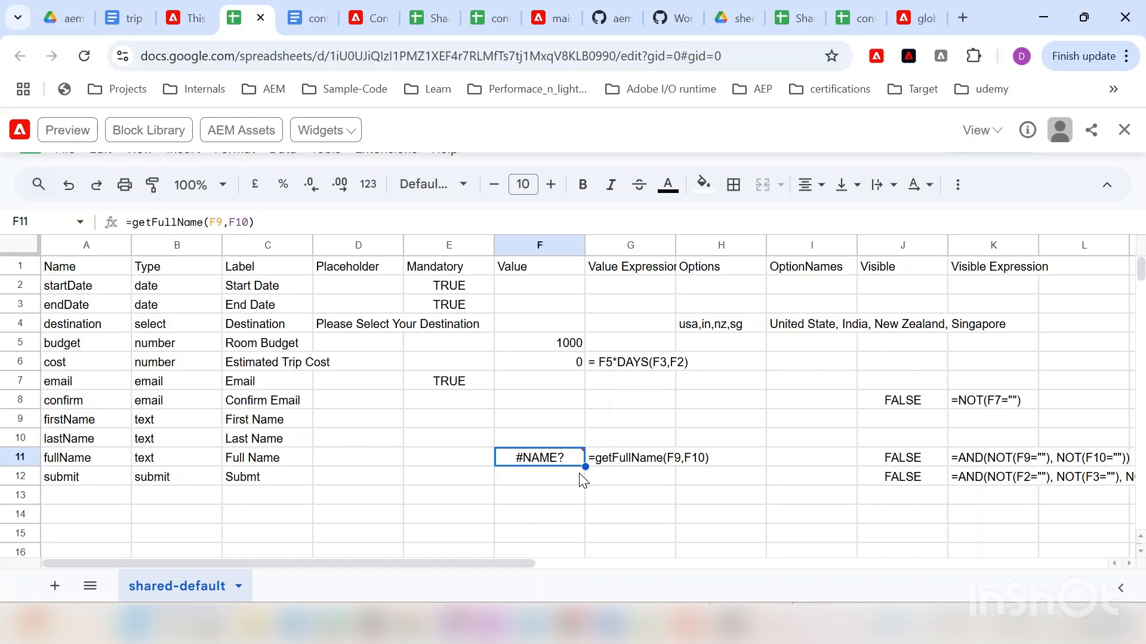
pyautogui.moveTo(585, 452)
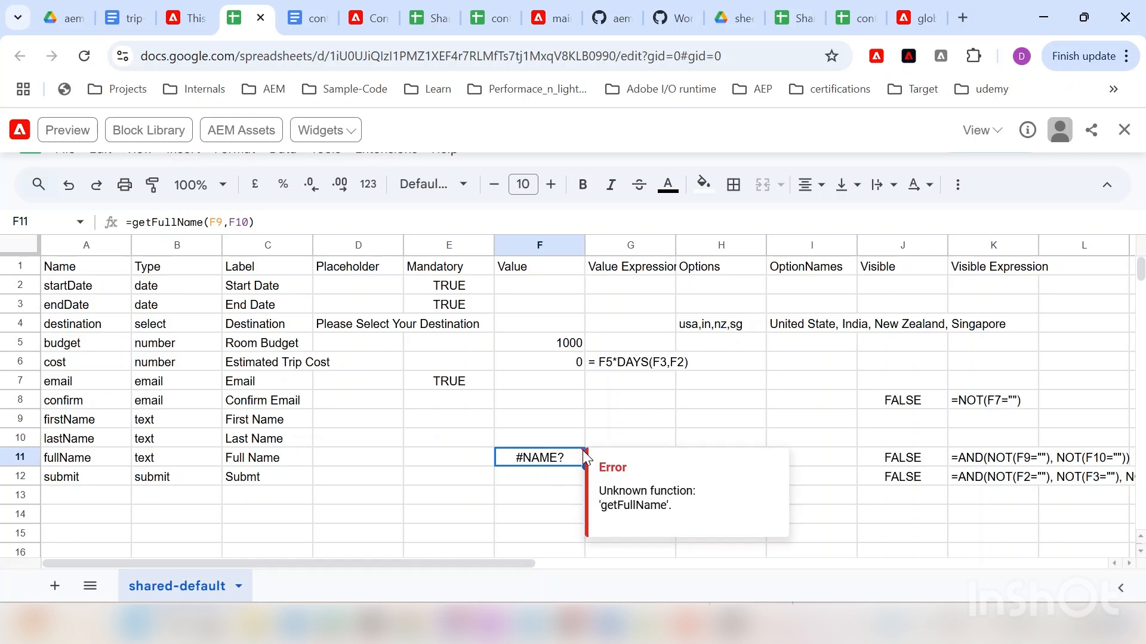